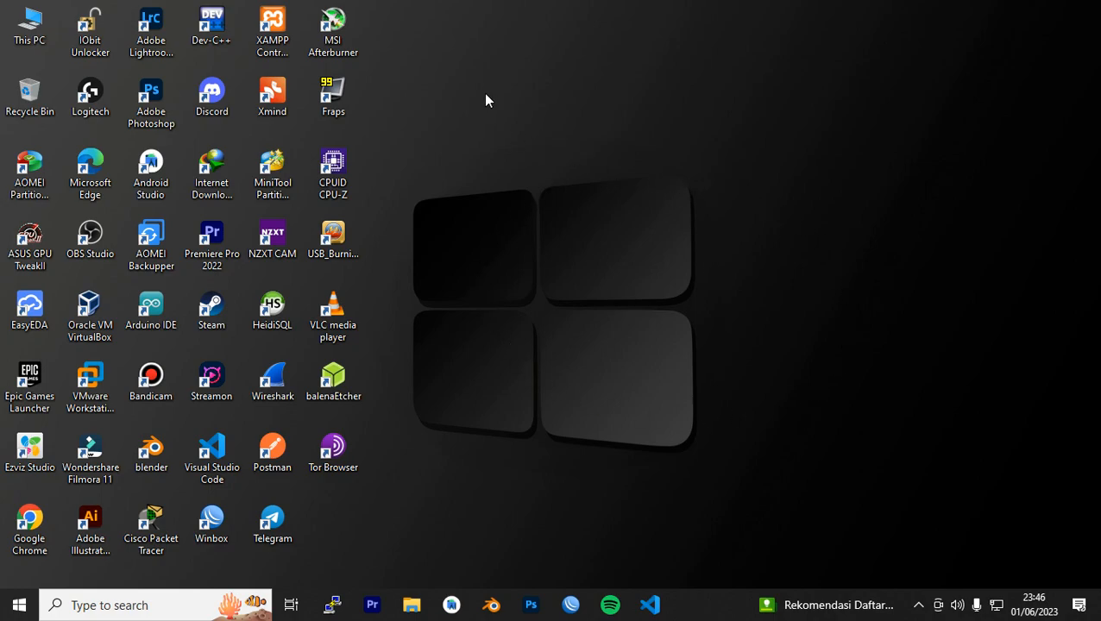
Step: Open Cisco Packet Tracer and place a 2911 router in the logical workspace
left_click(157, 551)
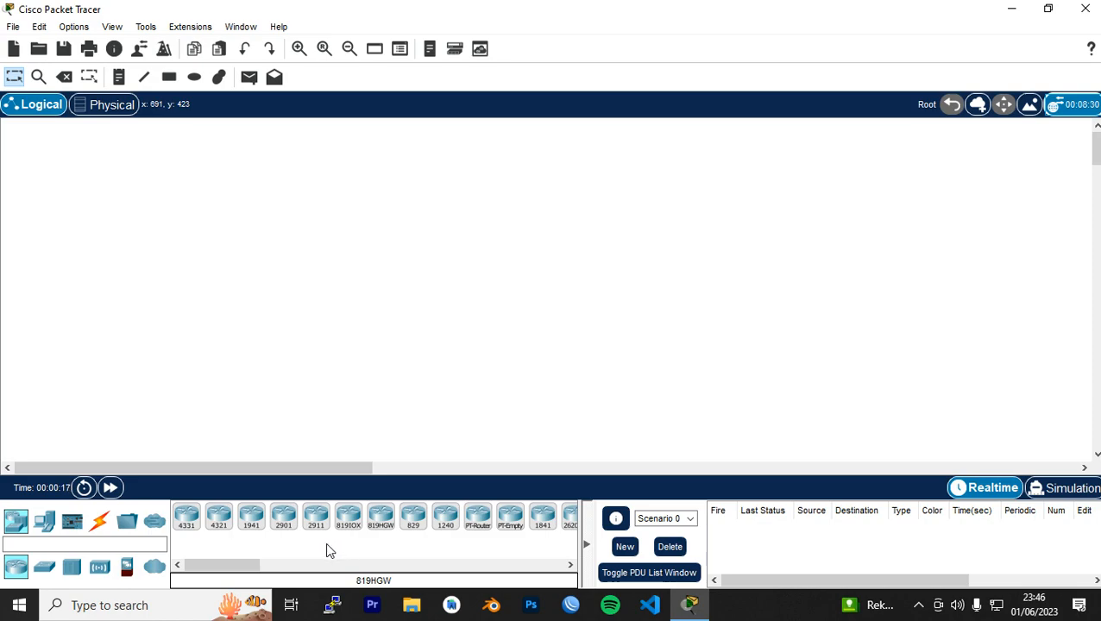
left_click_drag(315, 525, 312, 210)
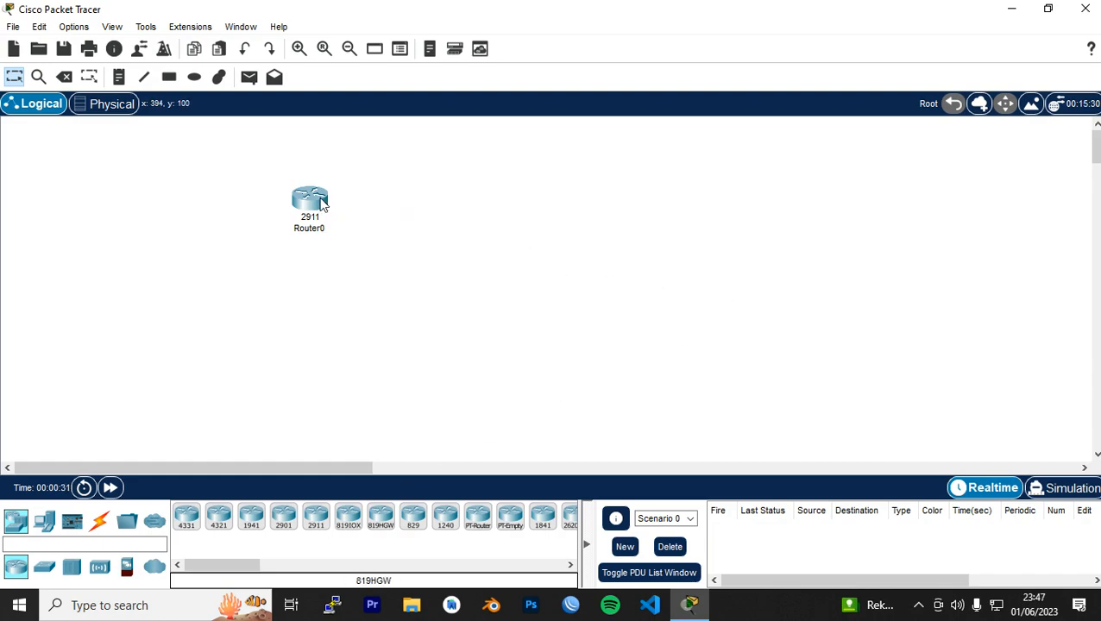
mouse_move(319, 201)
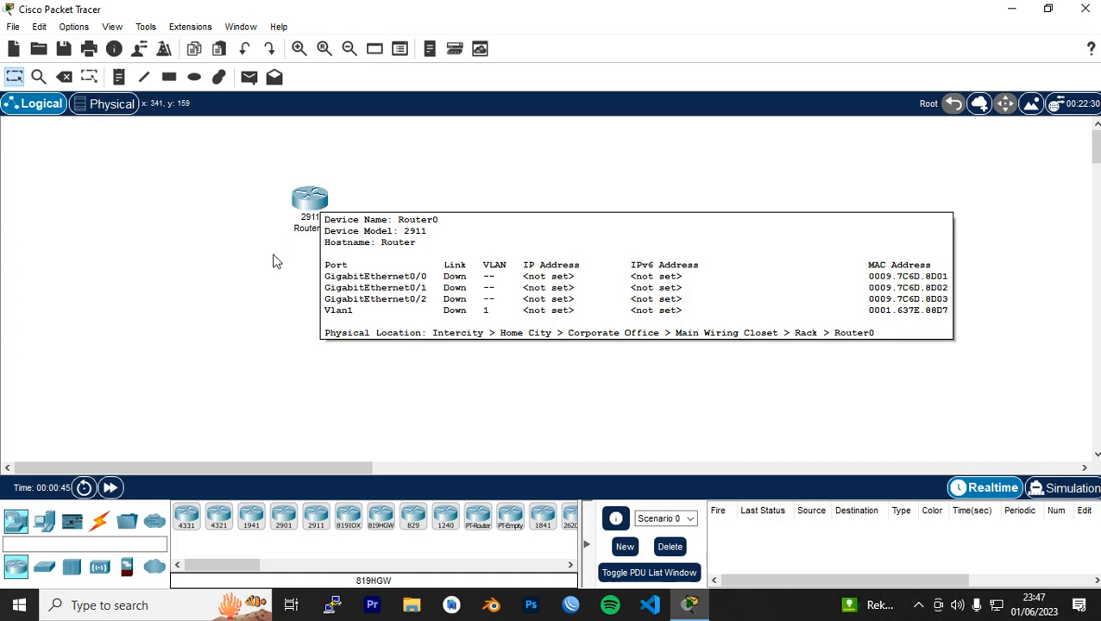
left_click_drag(308, 208, 335, 239)
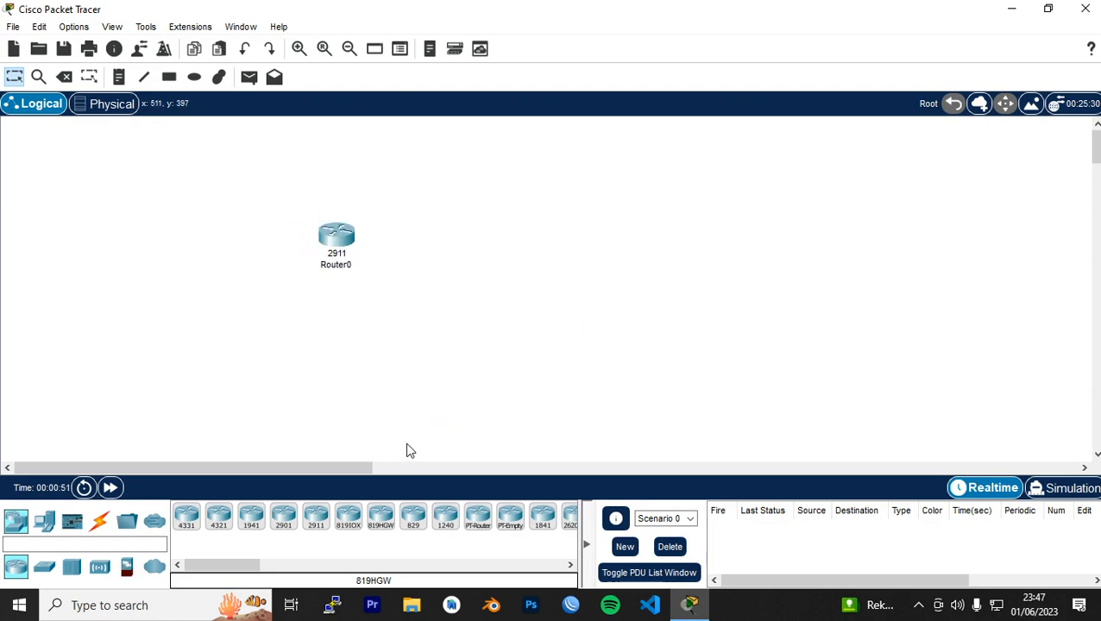
Step: Add three more 2911 routers and arrange all four in a diamond layout
left_click_drag(316, 518, 530, 236)
left_click_drag(344, 262, 375, 308)
left_click_drag(525, 238, 526, 220)
left_click_drag(321, 519, 522, 399)
left_click(523, 399)
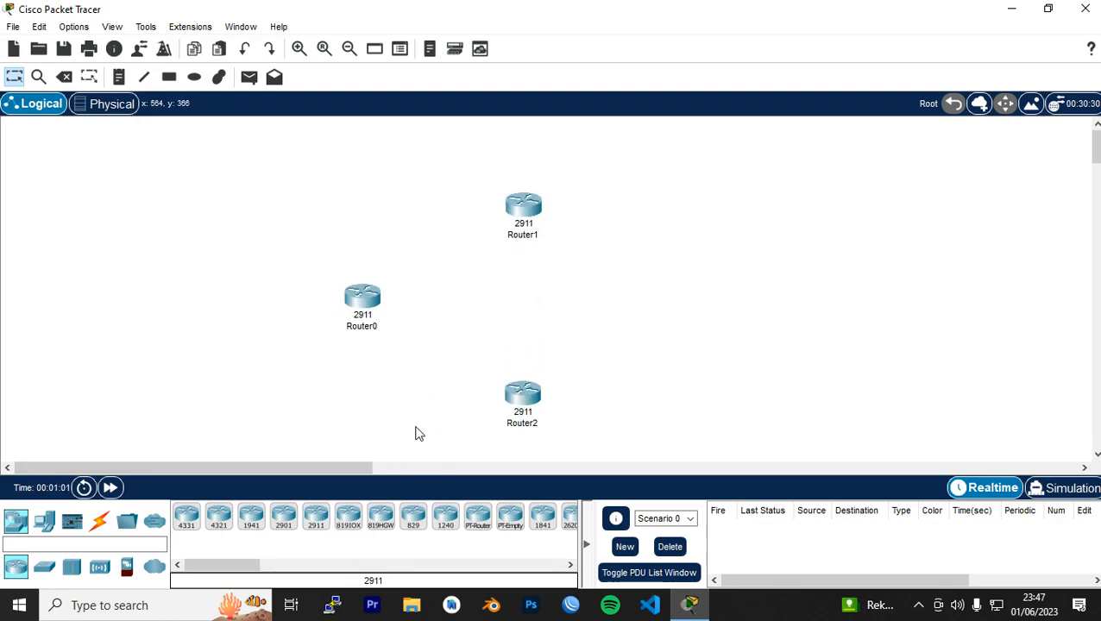
left_click(315, 517)
left_click(673, 309)
left_click_drag(666, 326, 690, 302)
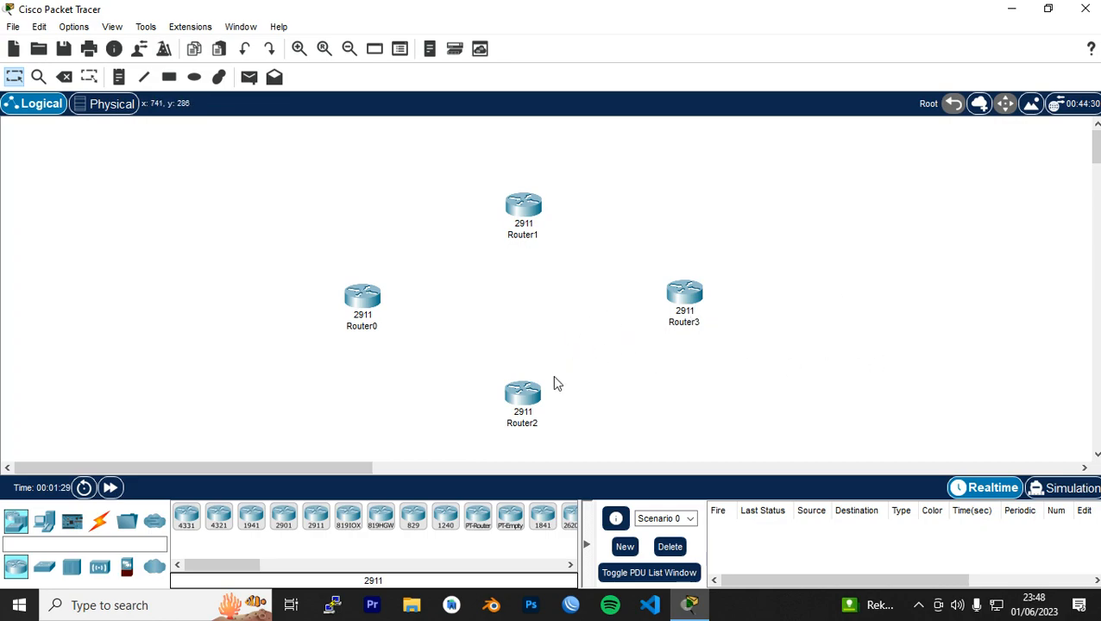
Step: Place a 2960 switch on the outer side of Router0
left_click(44, 567)
left_click_drag(185, 522, 235, 307)
left_click(221, 311)
left_click_drag(219, 309, 233, 300)
scroll(528, 298, "down", 2)
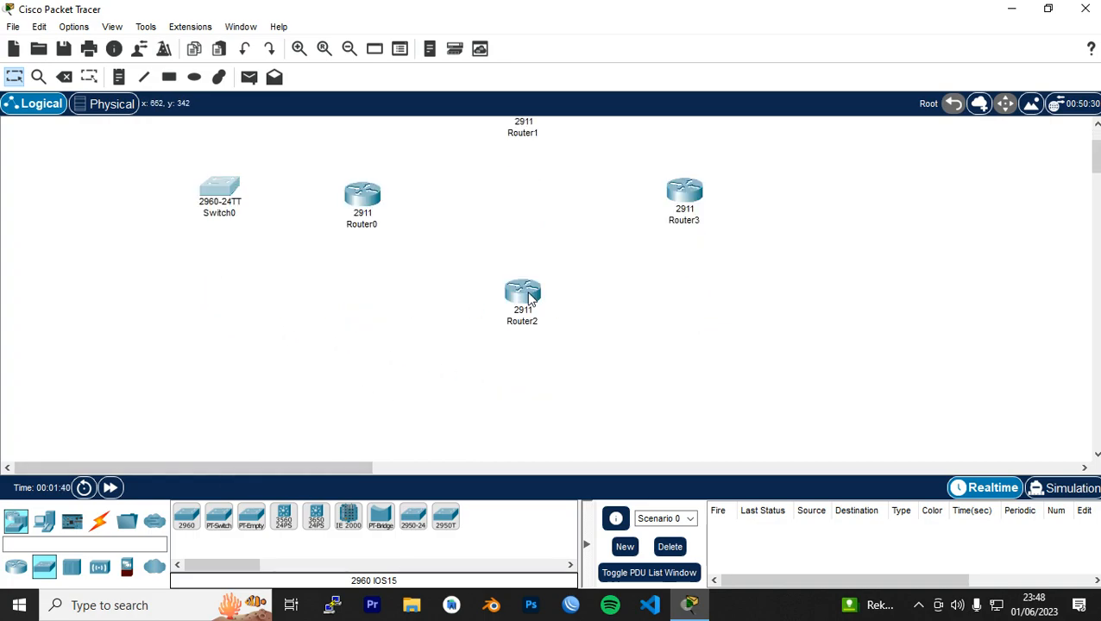
Step: Add three more 2960 switches: one below Router2, one beside Router3 and one above Router1
left_click_drag(191, 522, 522, 389)
scroll(664, 366, "up", 3)
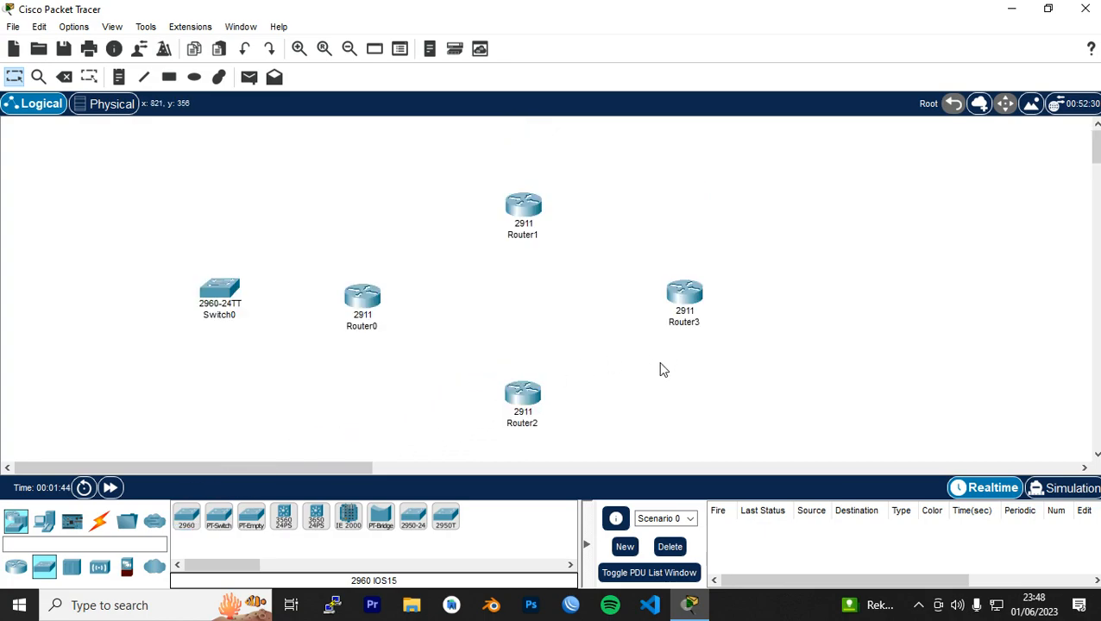
left_click_drag(200, 515, 830, 307)
left_click_drag(187, 515, 528, 148)
Step: Select all routers and switches and move the group further into the workspace, leaving room around it
scroll(576, 167, "down", 2)
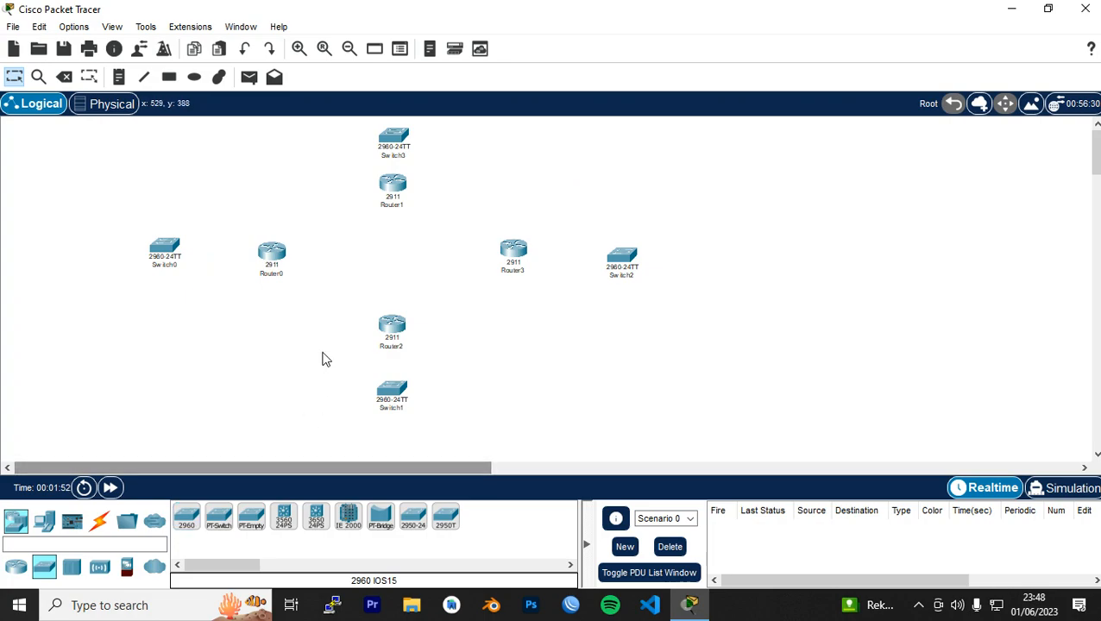
scroll(321, 359, "down", 1)
left_click_drag(27, 121, 485, 303)
left_click_drag(264, 260, 546, 343)
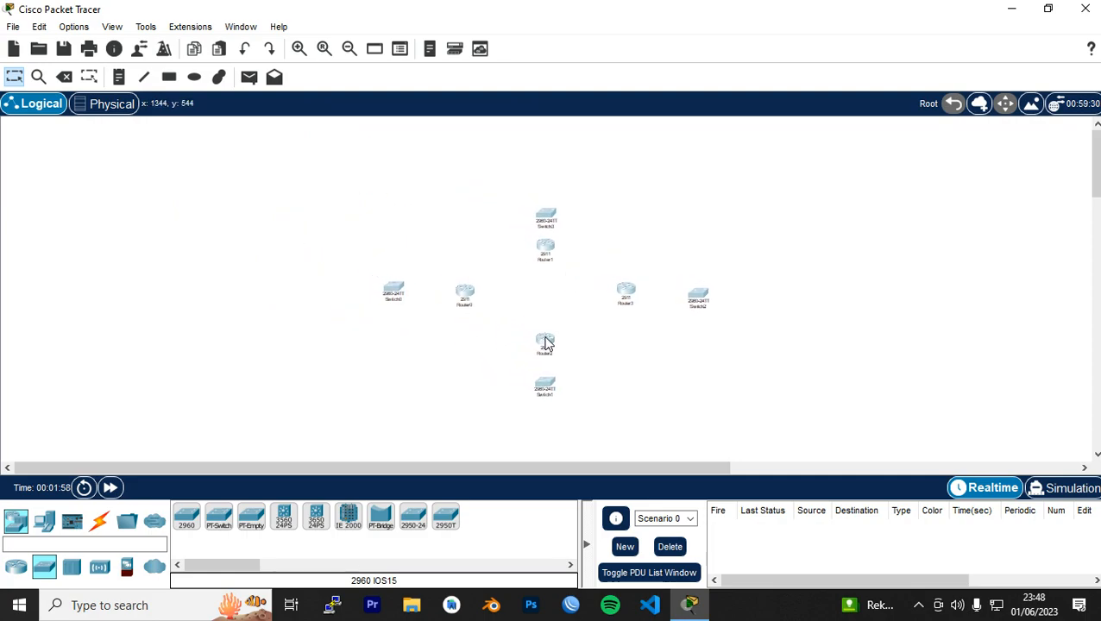
scroll(661, 388, "up", 2)
left_click_drag(449, 472, 568, 474)
scroll(598, 427, "down", 3)
scroll(584, 419, "up", 1)
Step: Place a PC beside Switch0 and put a copy of it directly below
left_click(44, 521)
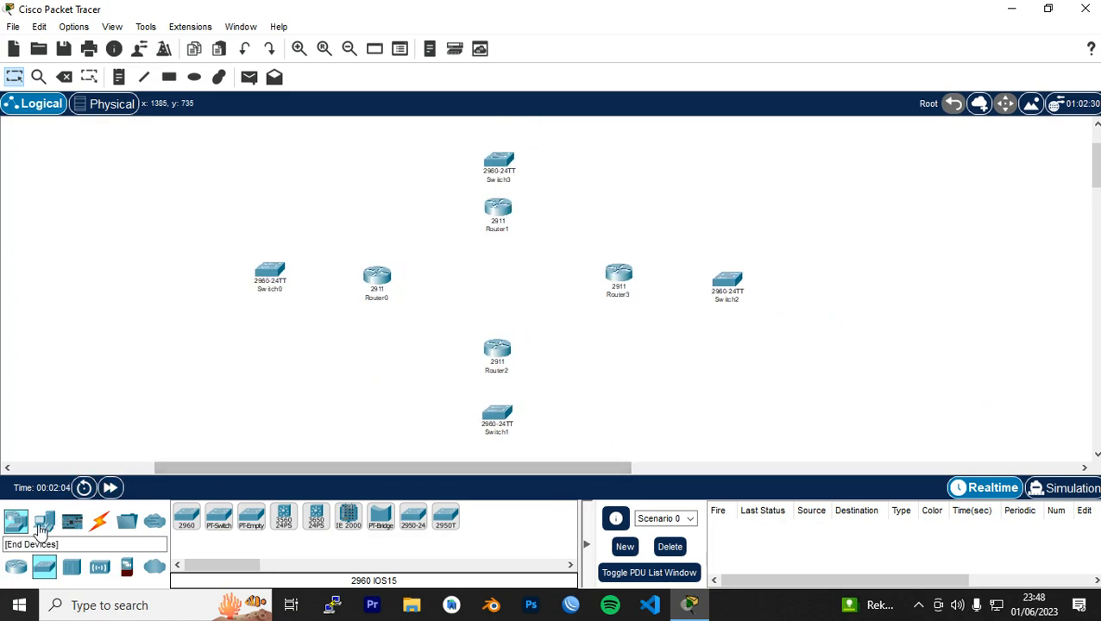
left_click(186, 516)
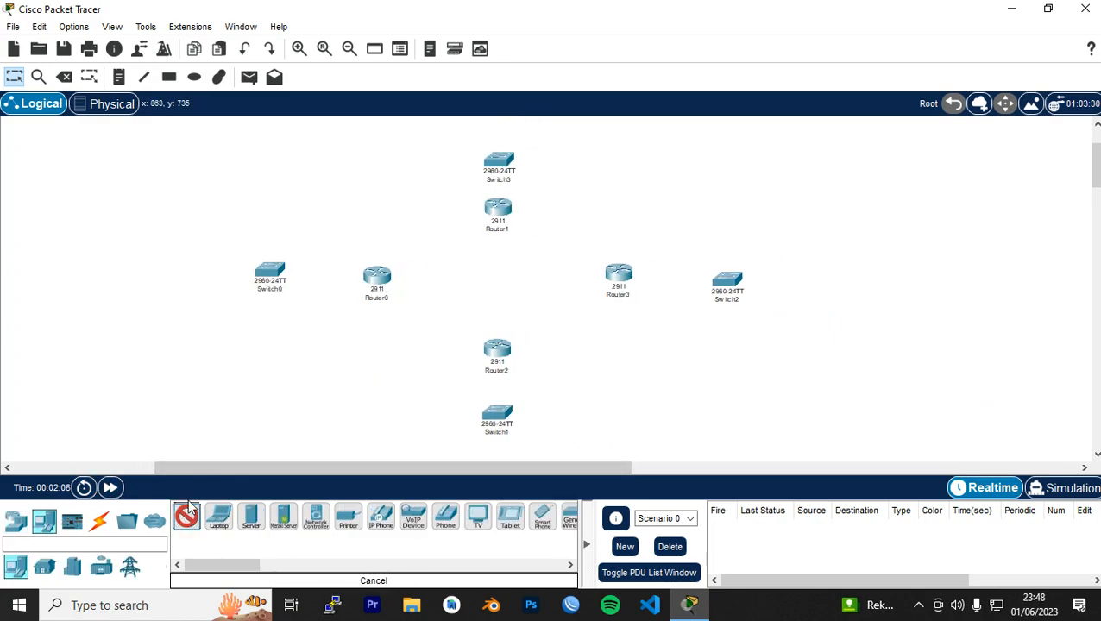
left_click(176, 239)
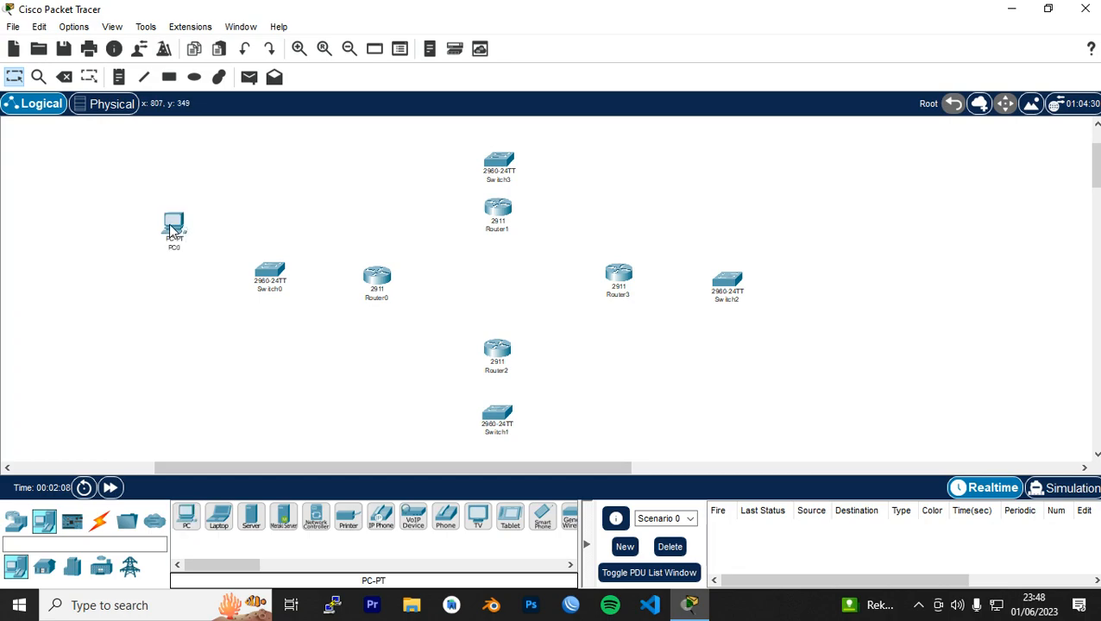
left_click(172, 231)
left_click(868, 24)
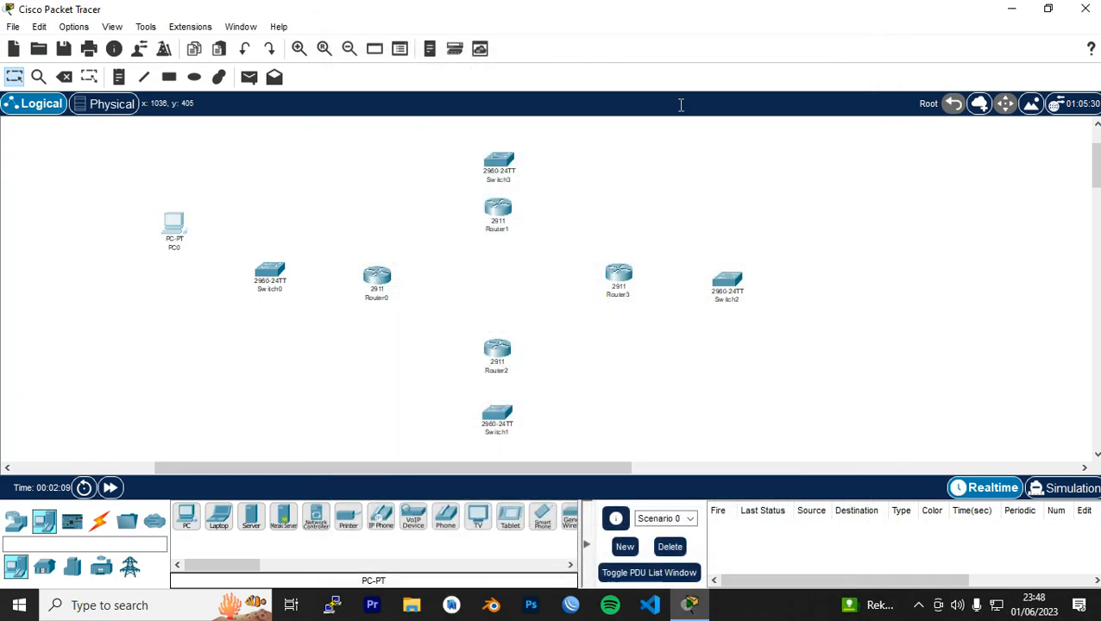
left_click_drag(175, 230, 176, 294)
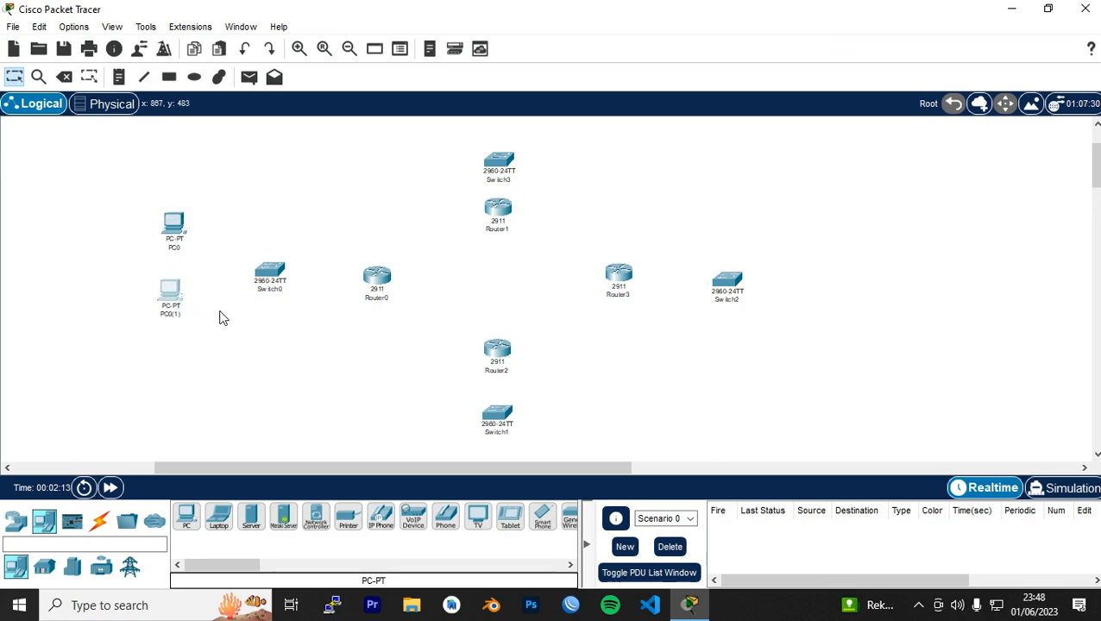
Step: Paste two copies of the PC and place them side by side below Switch1
key("ctrl+v")
left_click_drag(170, 203, 430, 399)
key("ctrl+v")
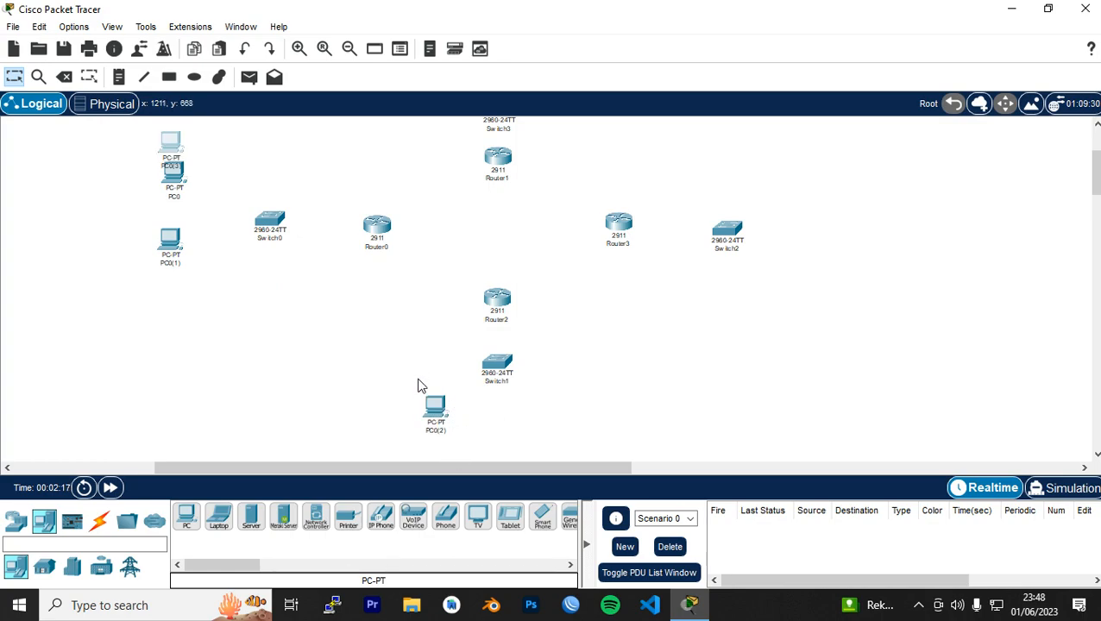
left_click_drag(184, 146, 547, 408)
Step: Paste two more PCs and place them one above the other on the outer side of Switch2
key("ctrl+v")
left_click_drag(177, 168, 799, 269)
key("ctrl+v")
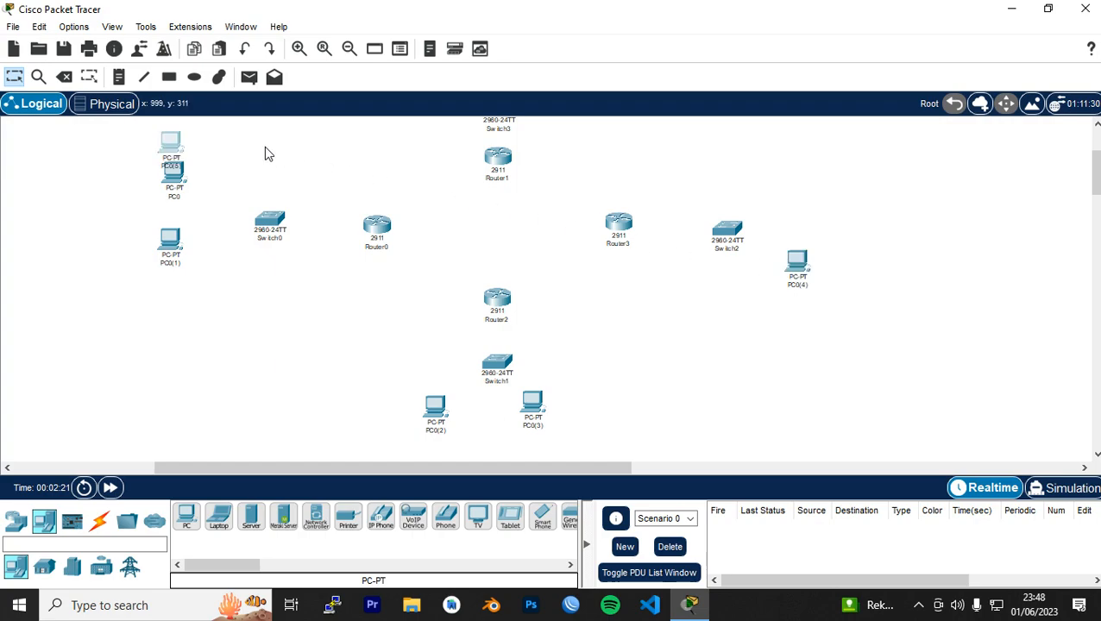
left_click_drag(175, 148, 825, 183)
left_click_drag(799, 226, 799, 226)
Step: Paste two more PCs and space them evenly above Switch3
scroll(777, 224, "up", 3)
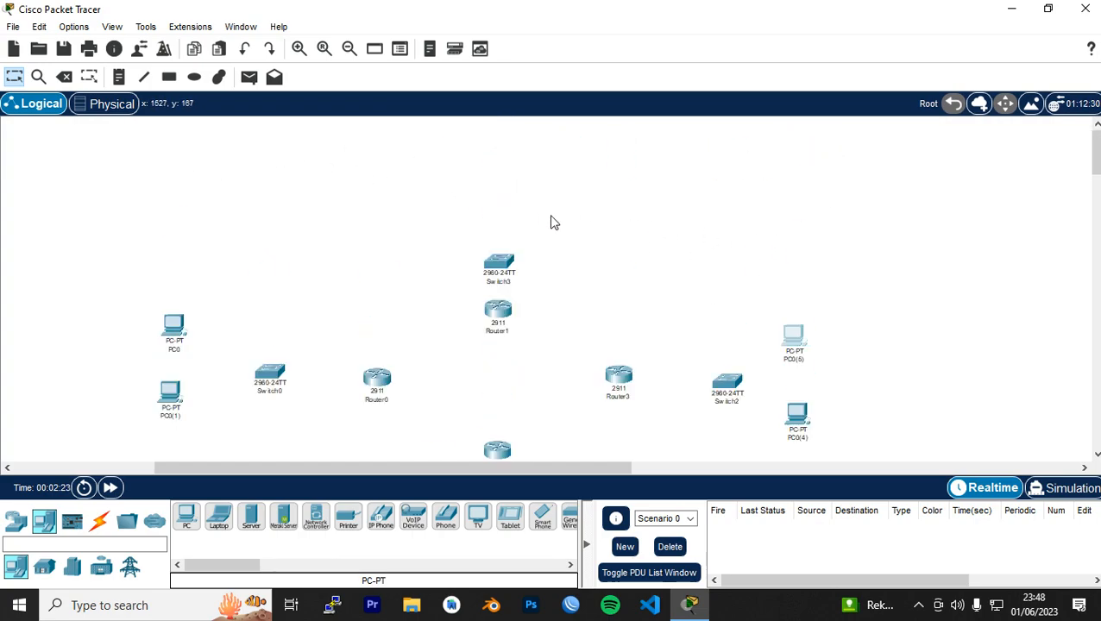
key("ctrl+v")
left_click_drag(177, 285, 434, 195)
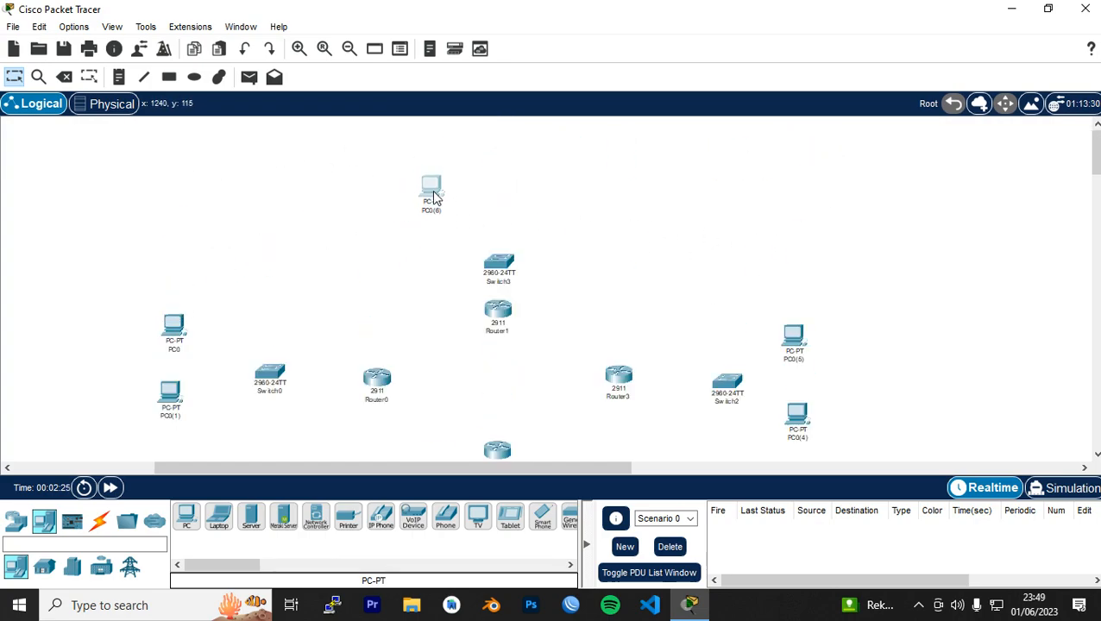
key("ctrl+v")
left_click_drag(170, 309, 556, 195)
left_click_drag(432, 189, 452, 190)
left_click_drag(561, 186, 551, 193)
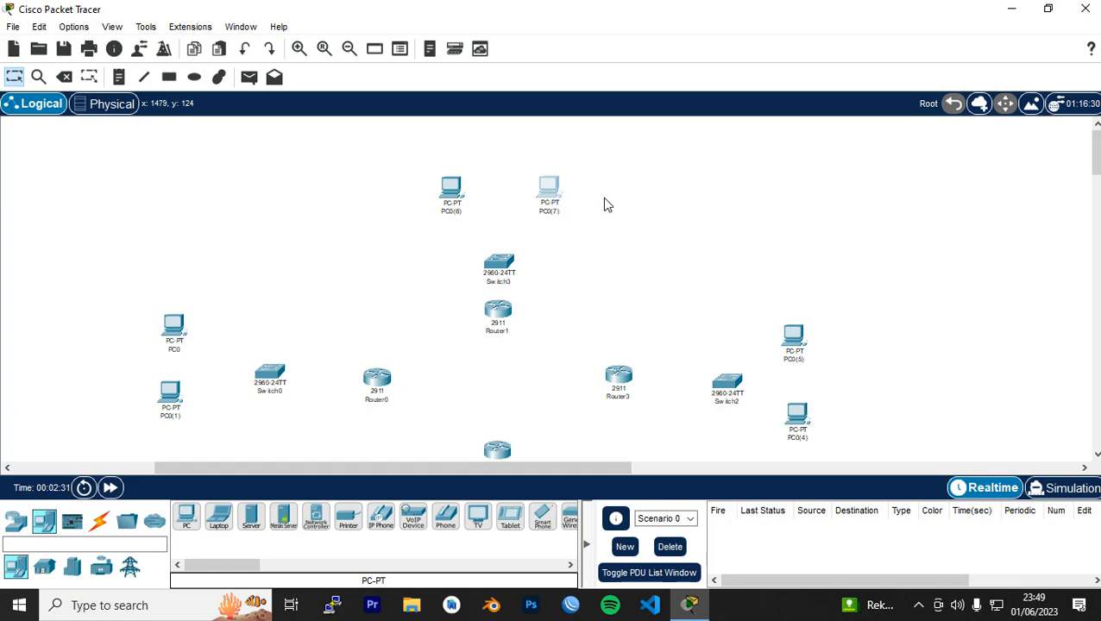
Step: Move the PCs near Switch2 and Switch1 slightly further away from their switches
scroll(638, 250, "down", 3)
left_click_drag(793, 190, 822, 188)
left_click_drag(539, 408, 556, 429)
left_click_drag(429, 415, 437, 434)
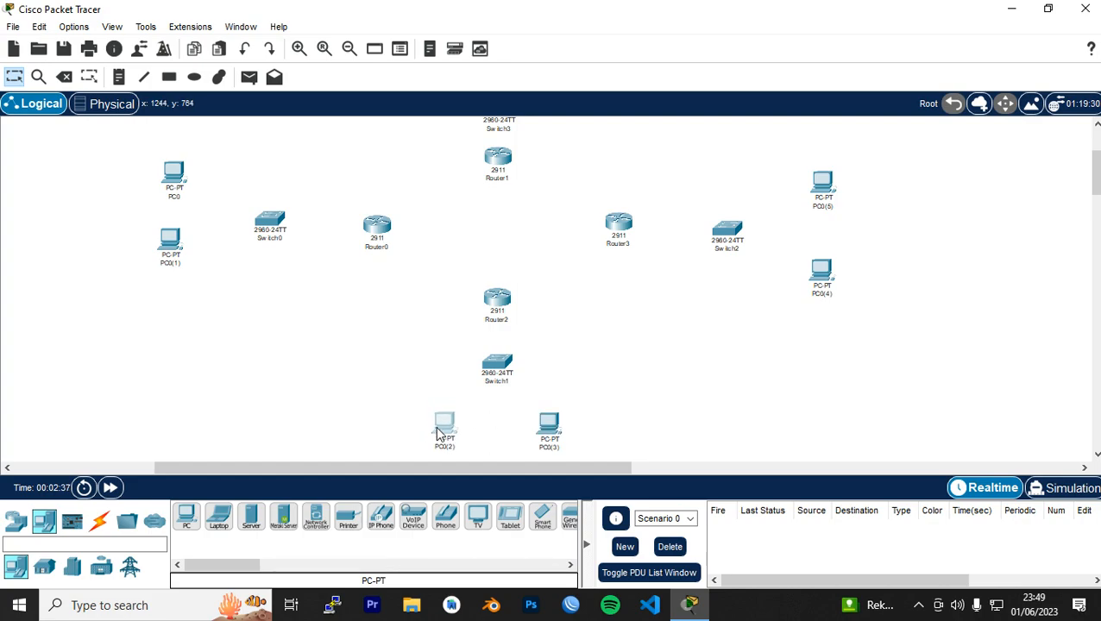
left_click(566, 386)
scroll(419, 325, "up", 1)
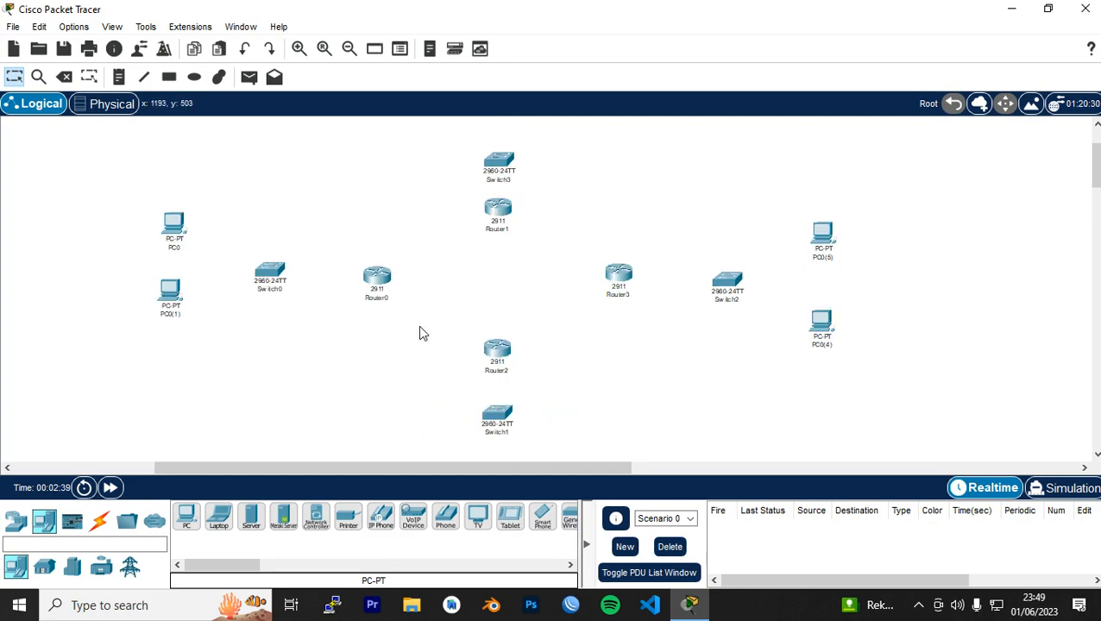
Step: Connect Switch0 FastEthernet0/1 to Router0 GigabitEthernet0/0 with a Copper Cross-Over cable
left_click(101, 523)
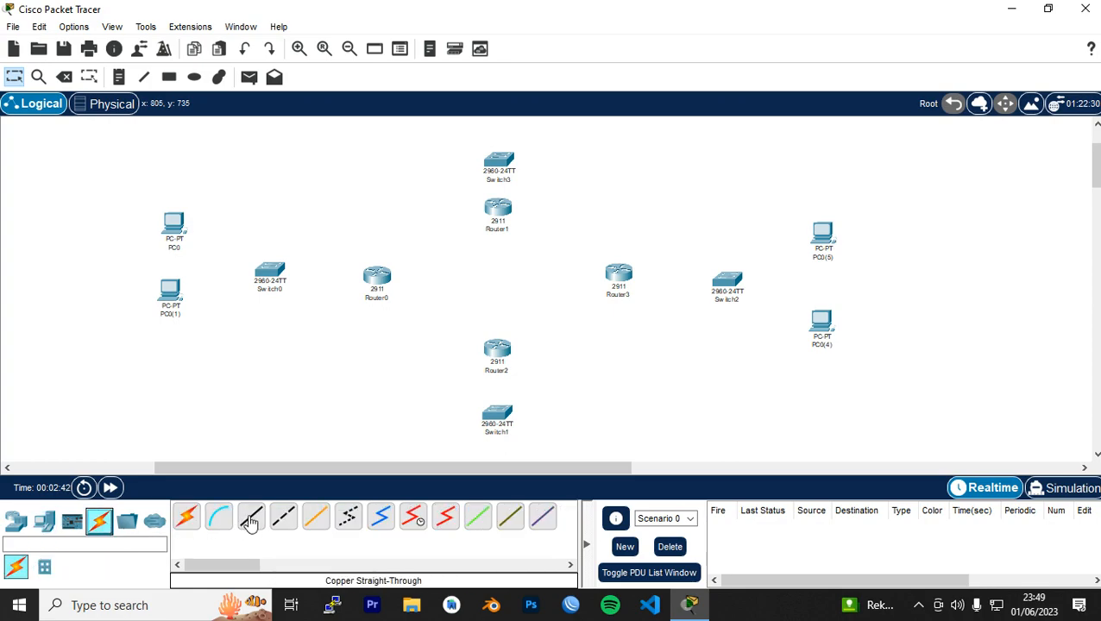
left_click(283, 517)
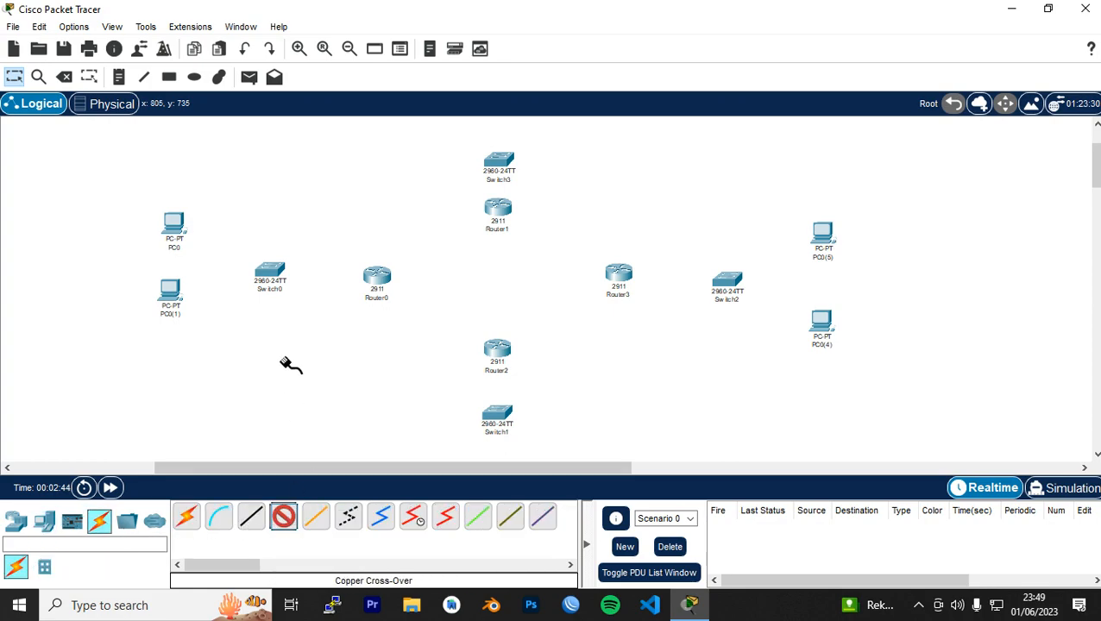
left_click(271, 275)
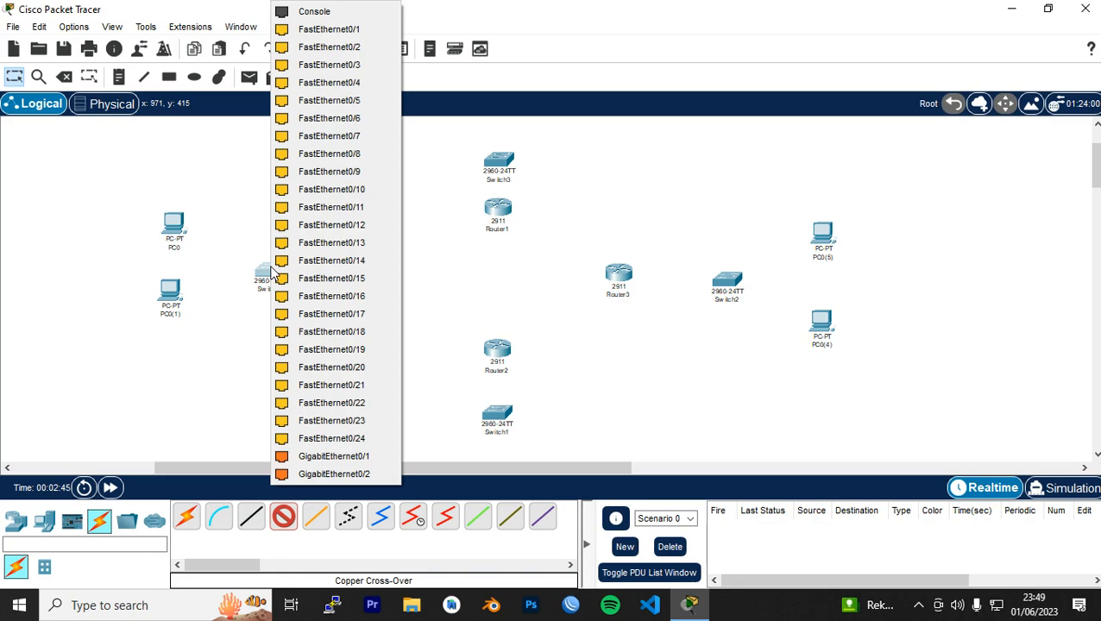
left_click(347, 31)
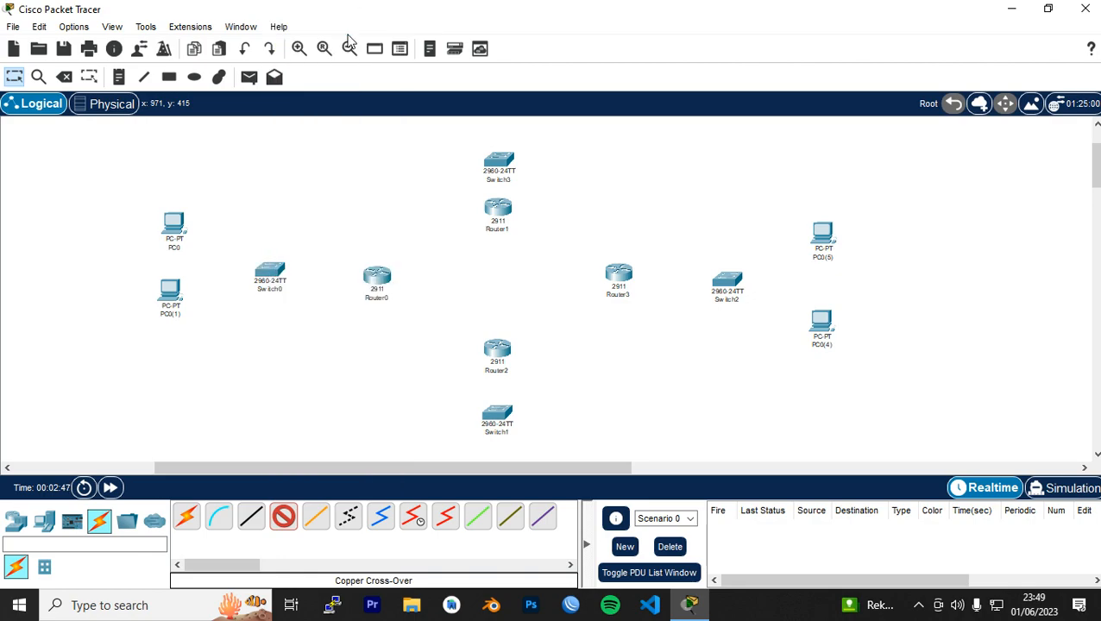
left_click(378, 274)
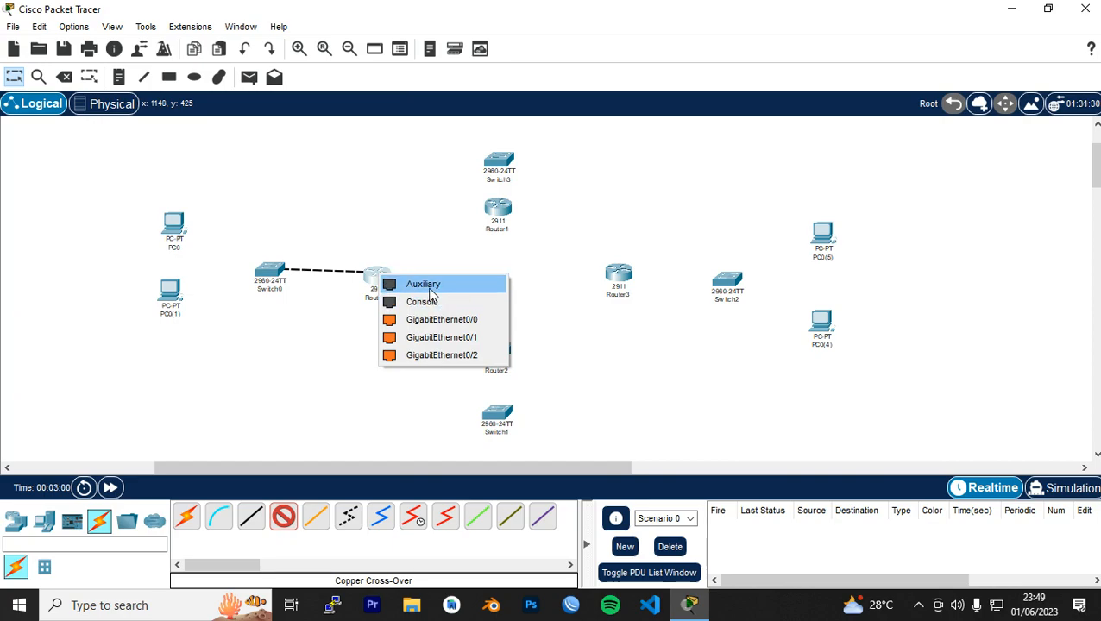
left_click(436, 319)
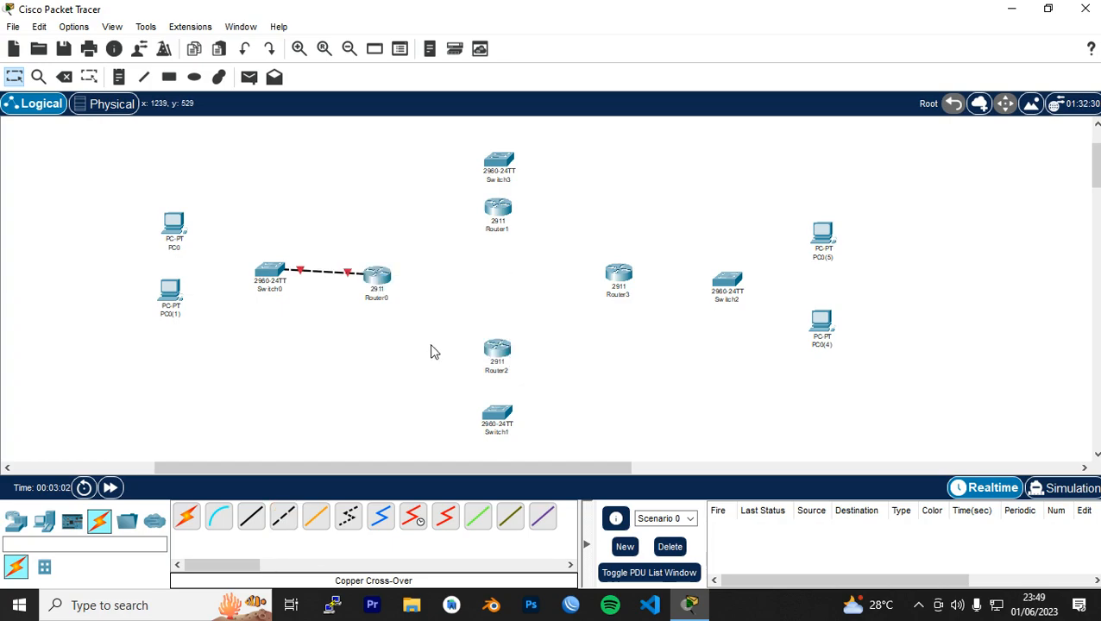
Step: Connect Router2 GigabitEthernet0/0 to Switch1 FastEthernet0/1 with a Copper Cross-Over cable
left_click(283, 516)
left_click(497, 351)
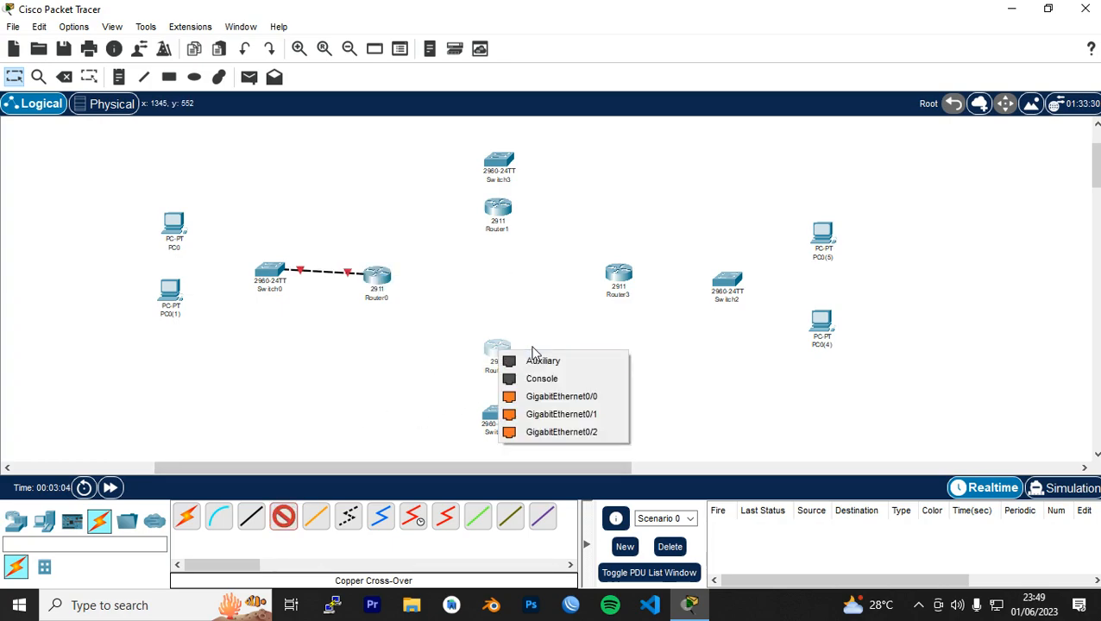
left_click(559, 398)
left_click(497, 416)
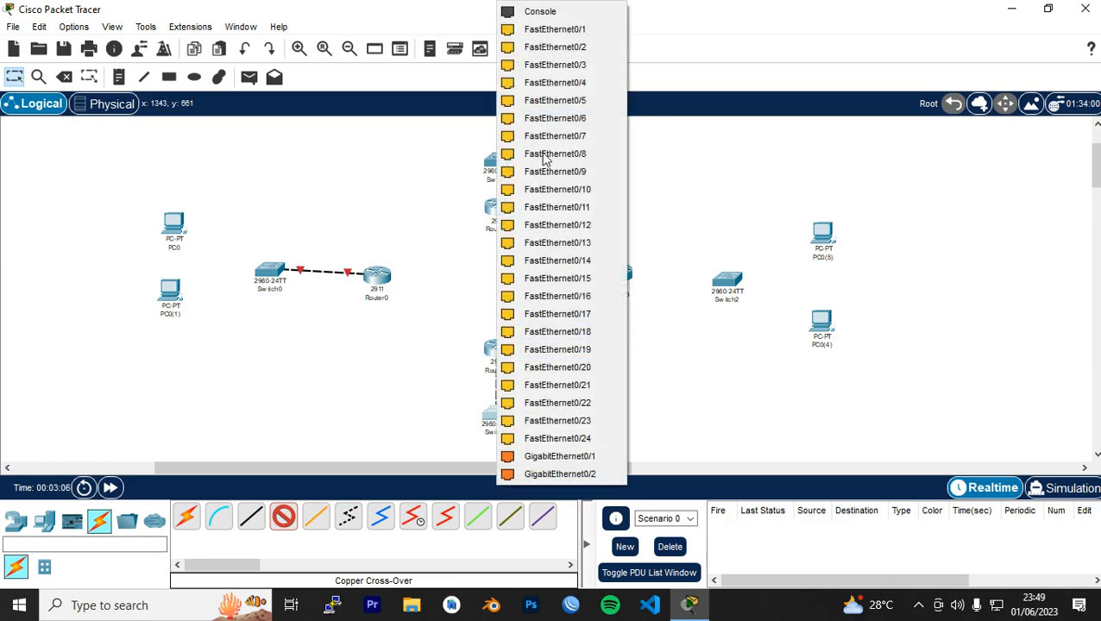
left_click(553, 26)
Step: Connect Router3 GigabitEthernet0/0 to Switch2 FastEthernet0/1 with a Copper Cross-Over cable
left_click(284, 516)
left_click(618, 276)
left_click(665, 316)
left_click(732, 278)
left_click(774, 30)
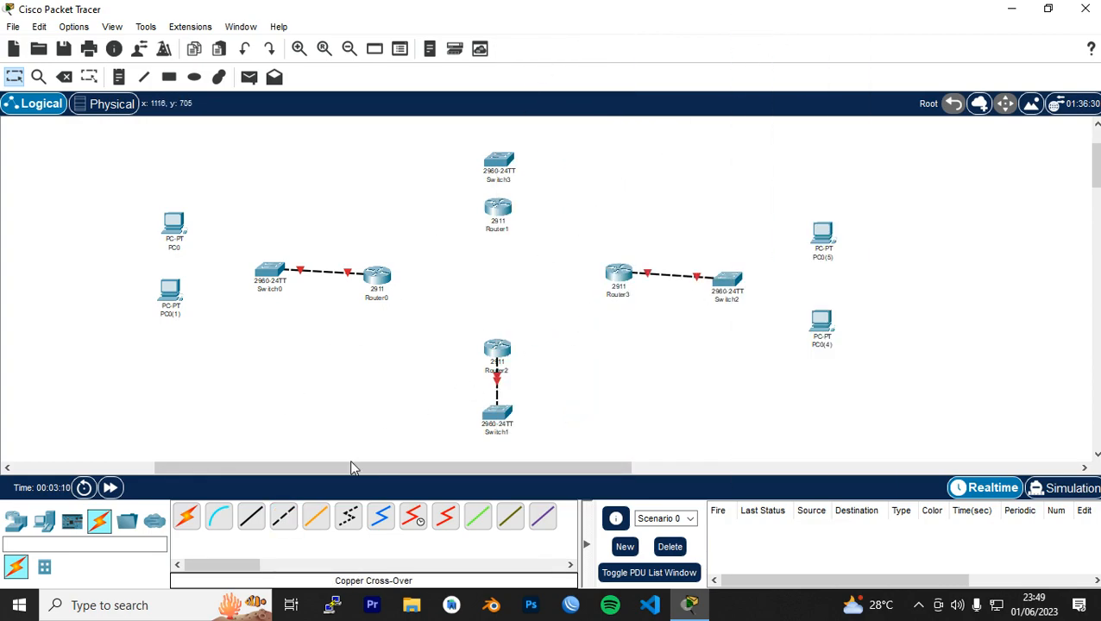
Step: Connect Router1 GigabitEthernet0/0 to Switch3 FastEthernet0/1 with a Copper Cross-Over cable
left_click(284, 516)
left_click(492, 212)
left_click(526, 255)
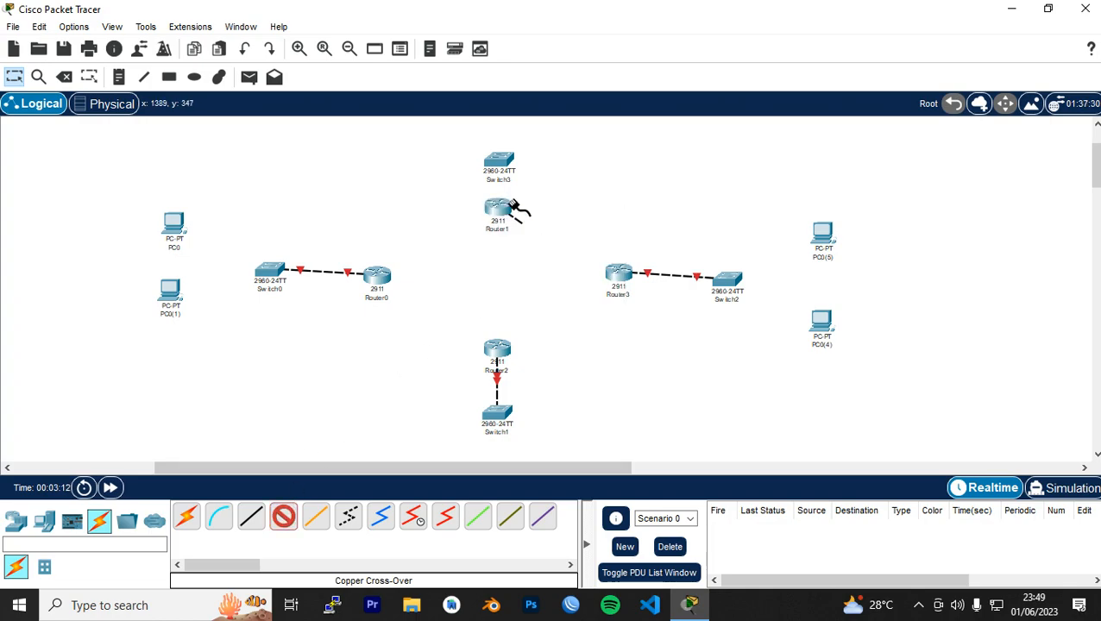
left_click(499, 166)
left_click(560, 29)
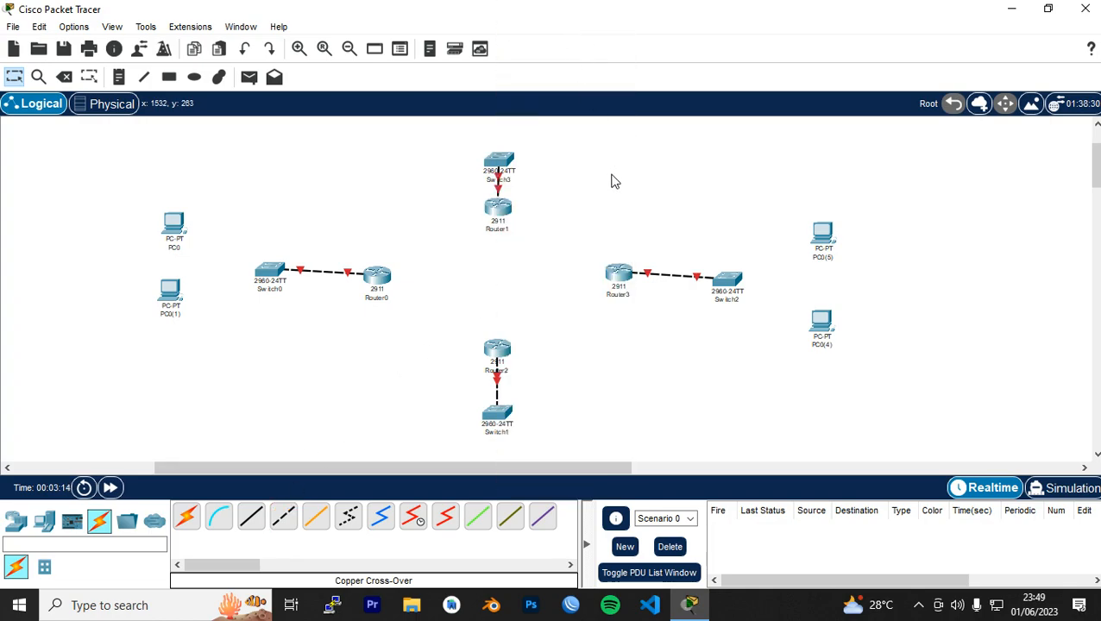
Step: Spread Router1 and Switch3 further apart and shift the two PCs above them outward
scroll(628, 267, "up", 2)
left_click_drag(508, 328, 507, 337)
left_click_drag(500, 262, 499, 248)
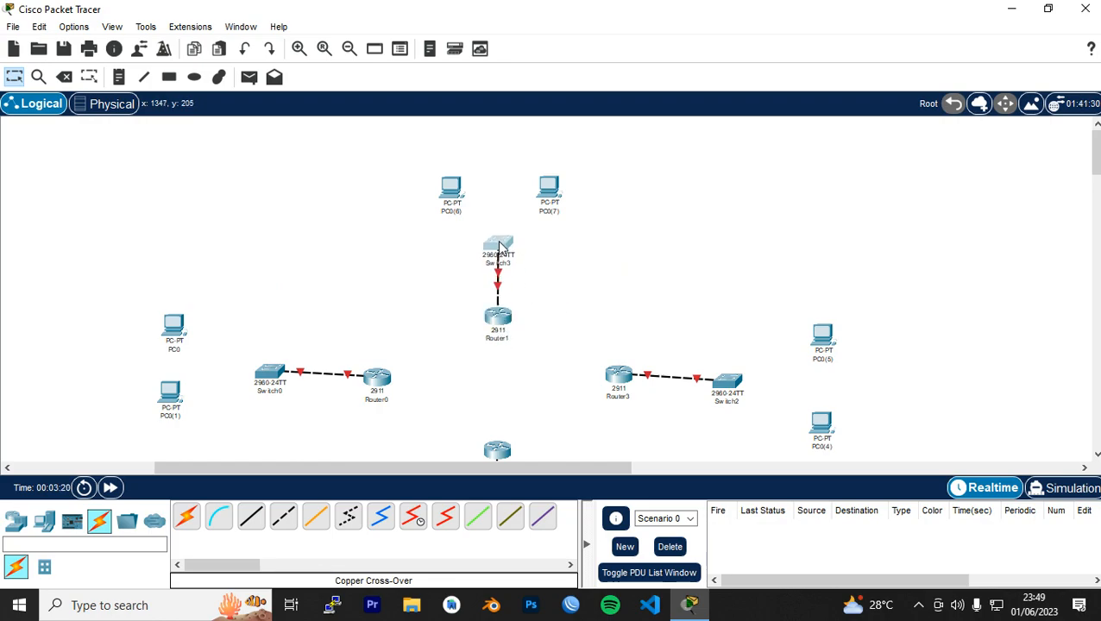
left_click_drag(552, 197, 566, 188)
left_click_drag(453, 190, 445, 175)
Step: Align Switch0 and Switch2 with their routers, and increase the spacing between Router2 and Switch1
left_click_drag(271, 385, 278, 388)
left_click_drag(711, 386, 715, 383)
scroll(627, 337, "down", 4)
scroll(518, 302, "up", 1)
left_click_drag(497, 372, 498, 381)
left_click(569, 323)
left_click_drag(495, 295, 495, 283)
left_click(640, 306)
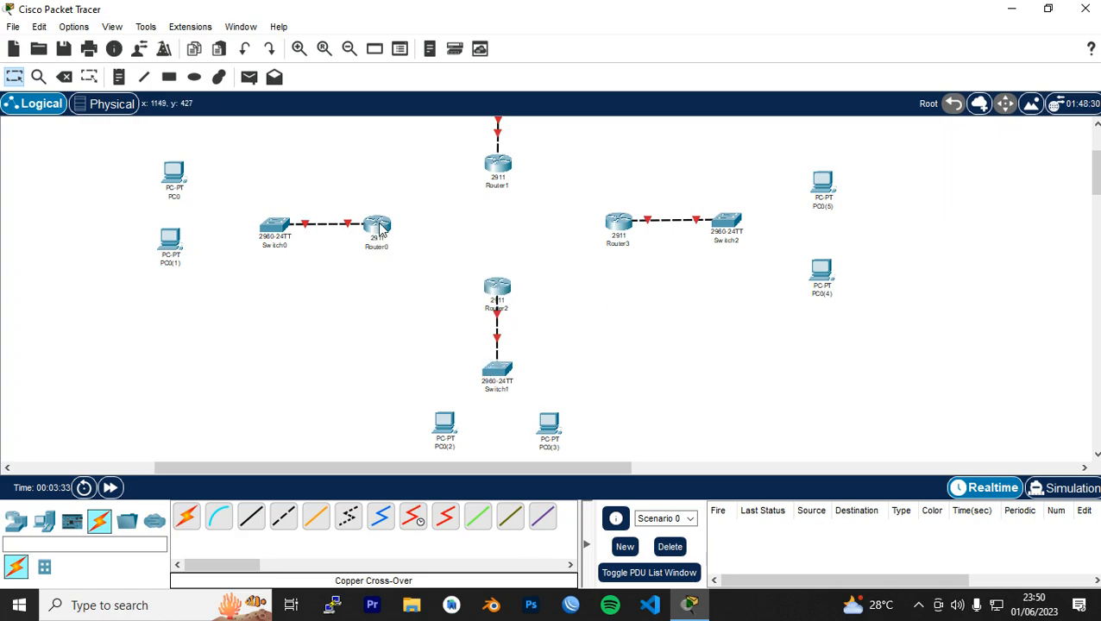
Step: Shift PC0(2) and PC0(3) slightly lower beneath Switch1 so the two PCs stay level with each other
scroll(369, 362, "down", 1)
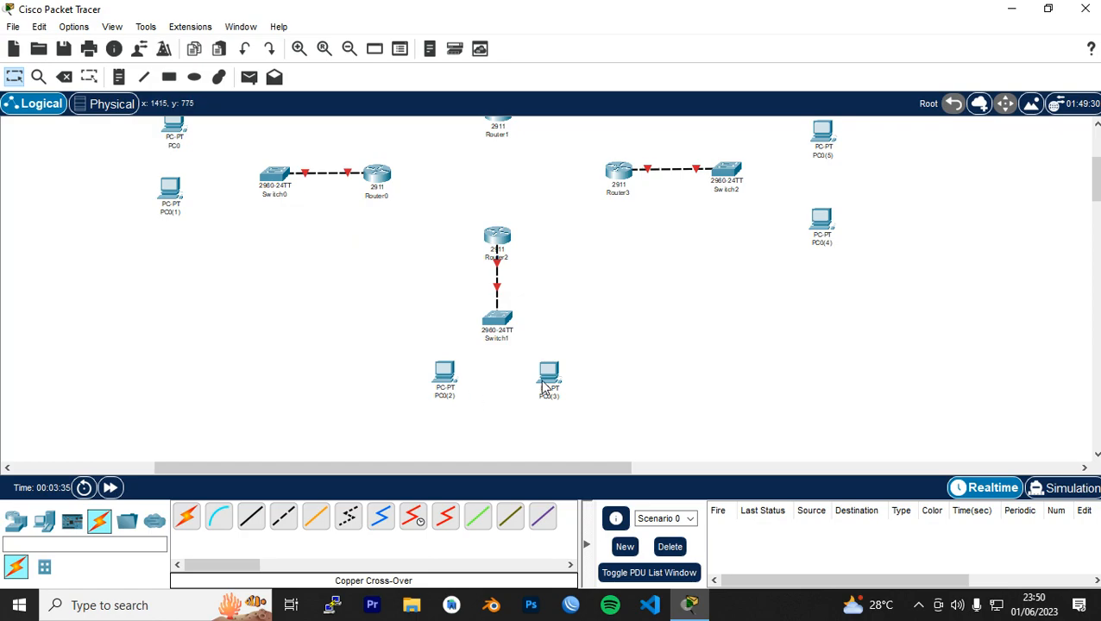
left_click_drag(550, 377, 552, 380)
left_click(532, 356)
left_click_drag(447, 368, 450, 377)
left_click(613, 376)
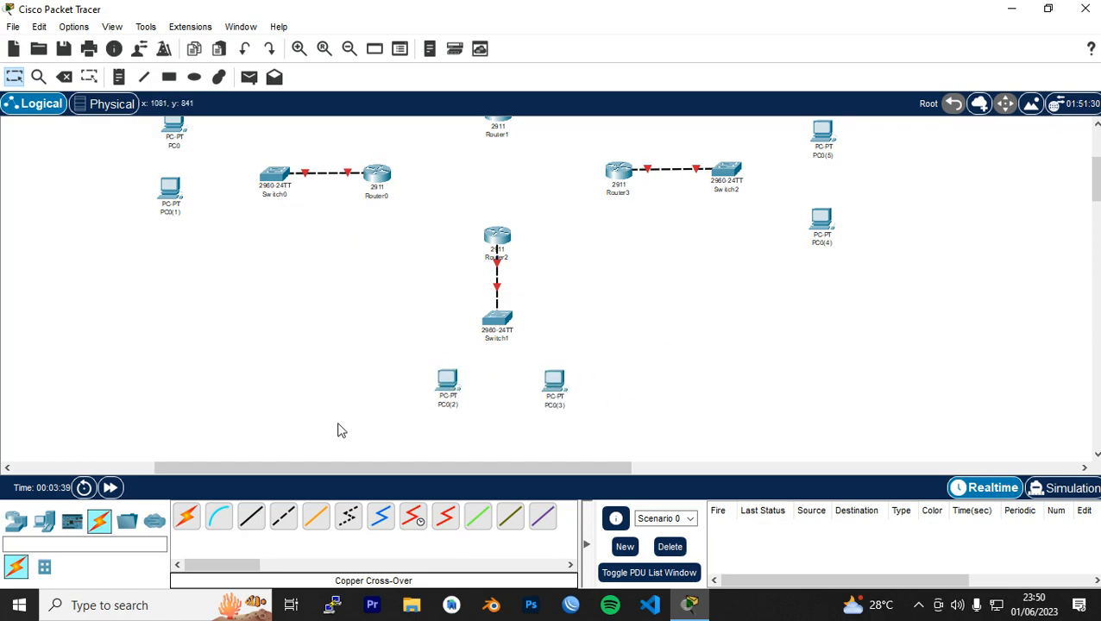
Step: Connect Router0 GigabitEthernet0/1 to Router2 with a Copper Cross-Over cable
scroll(338, 444, "up", 1)
scroll(520, 374, "up", 2)
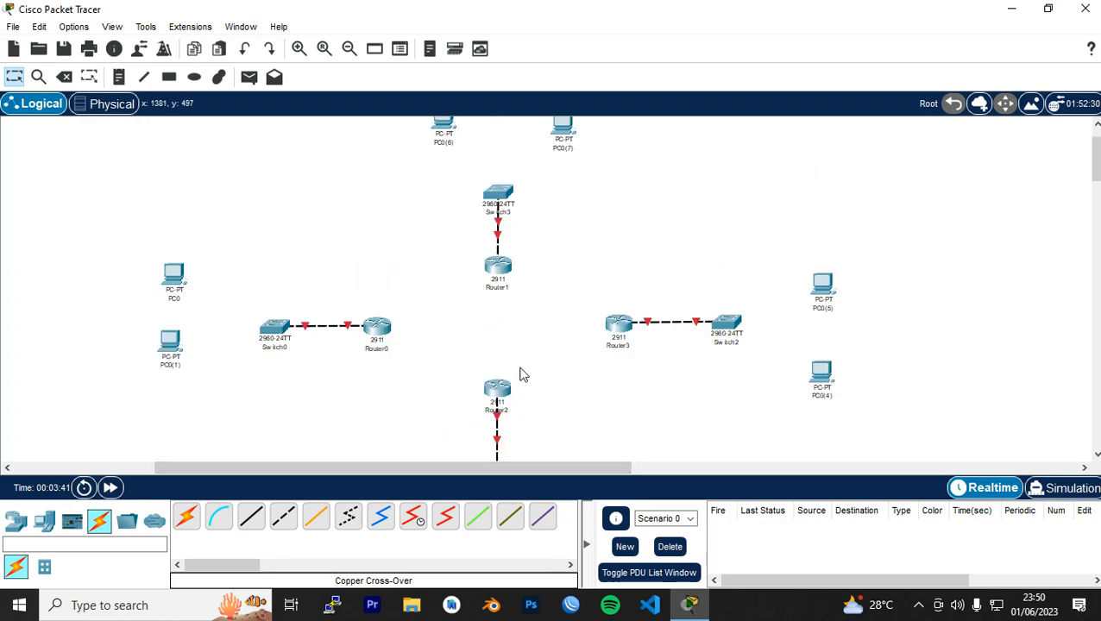
left_click(283, 518)
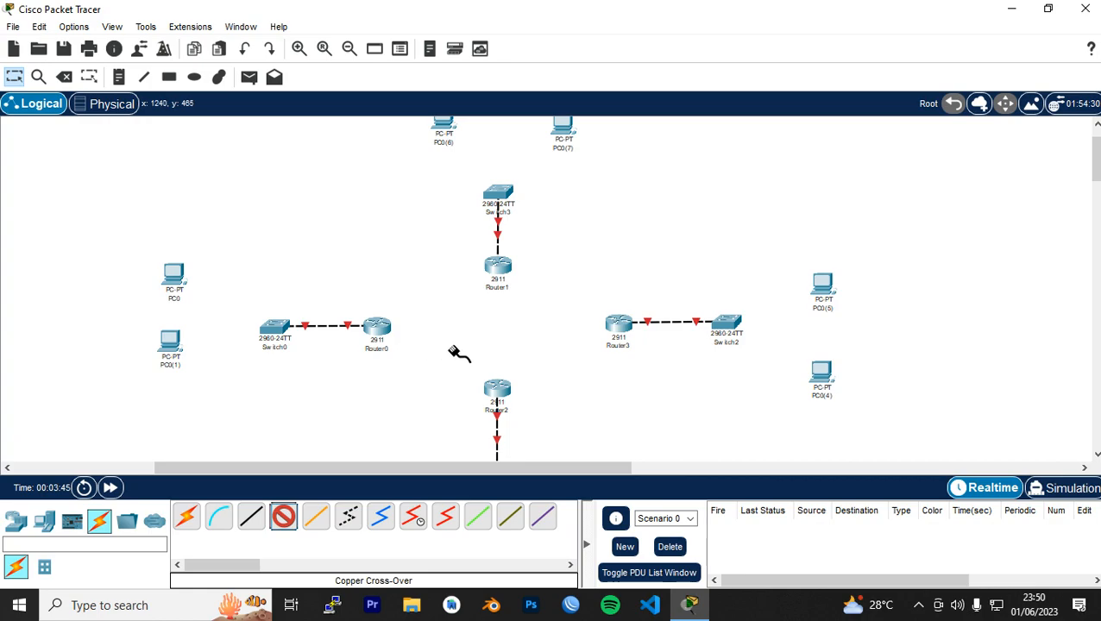
left_click(379, 327)
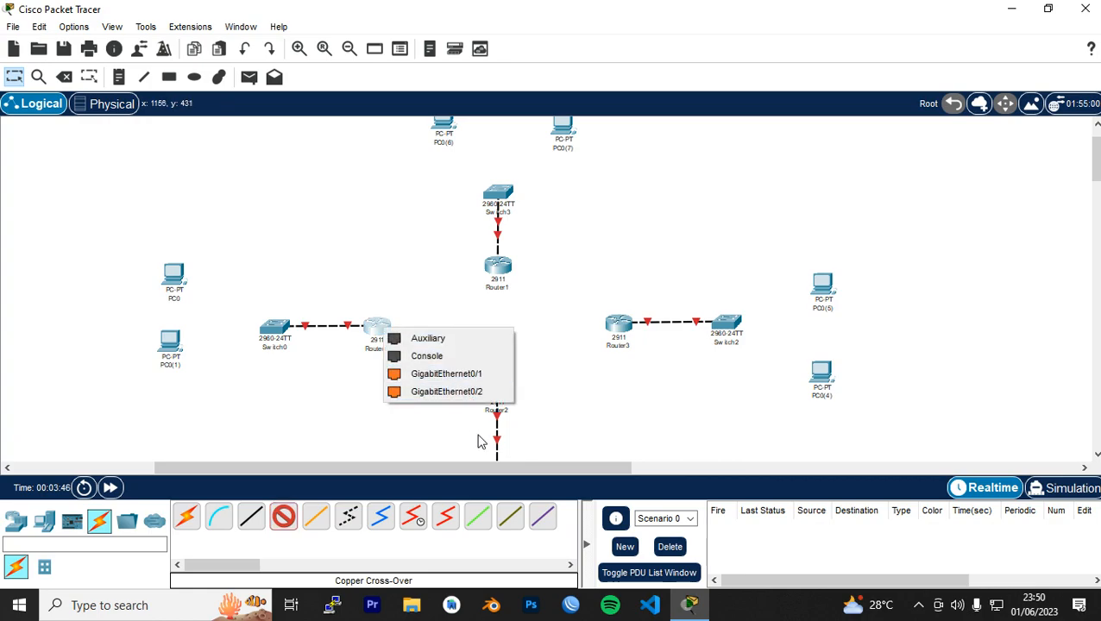
left_click(446, 373)
left_click(495, 388)
left_click(550, 432)
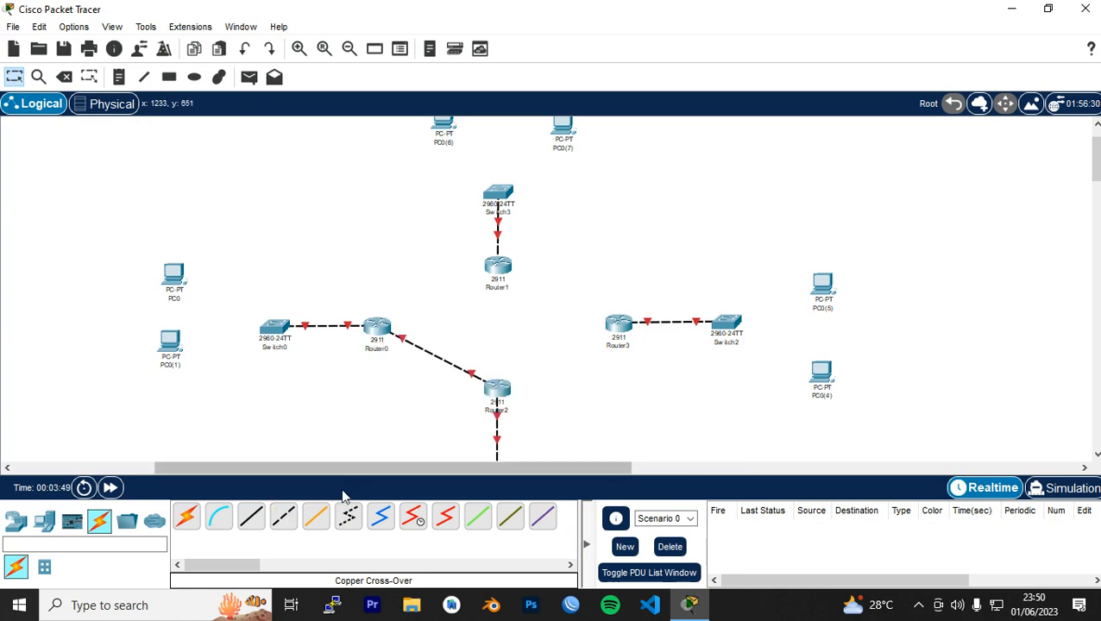
Step: Connect Router2 to Router3 with a Copper Cross-Over cable between free GigabitEthernet ports
left_click(284, 518)
left_click(497, 394)
left_click(556, 438)
left_click(609, 338)
left_click(668, 371)
Step: Connect Router1 GigabitEthernet0/1 to the remaining free GigabitEthernet port of Router3 with a Copper Cross-Over cable
left_click(294, 518)
left_click(500, 271)
left_click(511, 320)
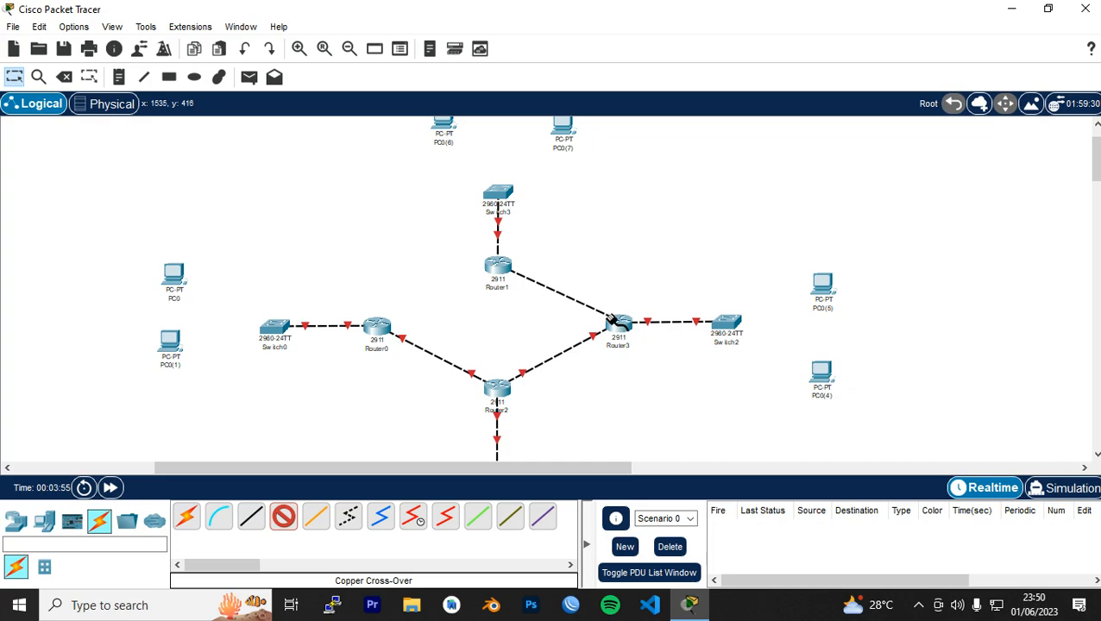
left_click(616, 323)
left_click(664, 367)
Step: Connect Router0 GigabitEthernet0/2 to Router1 GigabitEthernet0/2 with a Copper Cross-Over cable
left_click(284, 518)
left_click(377, 326)
left_click(431, 366)
left_click(497, 273)
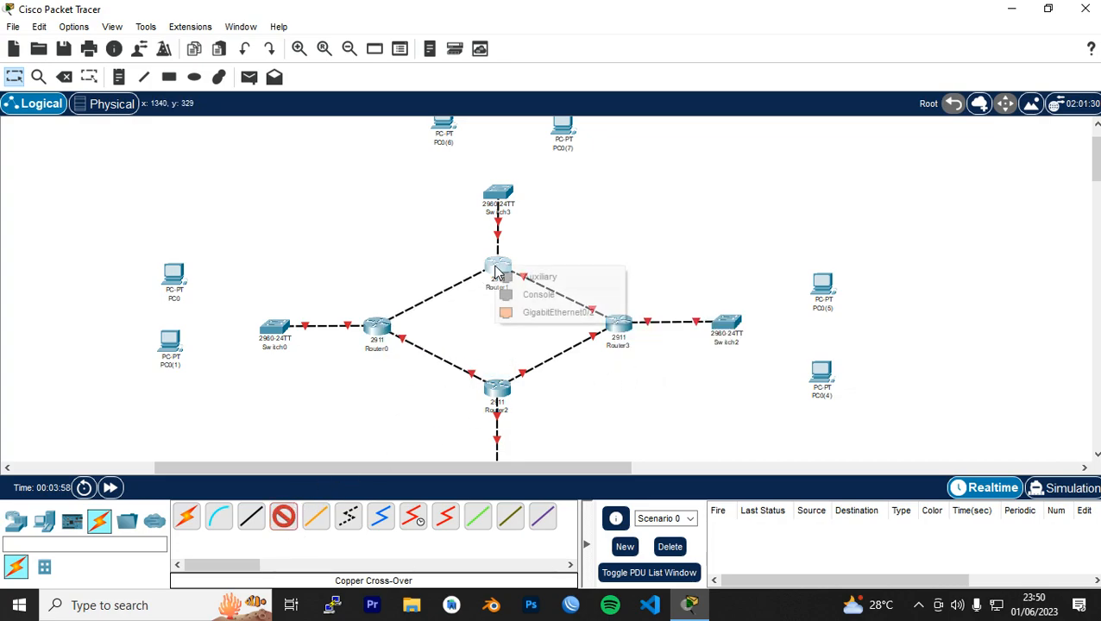
left_click(552, 312)
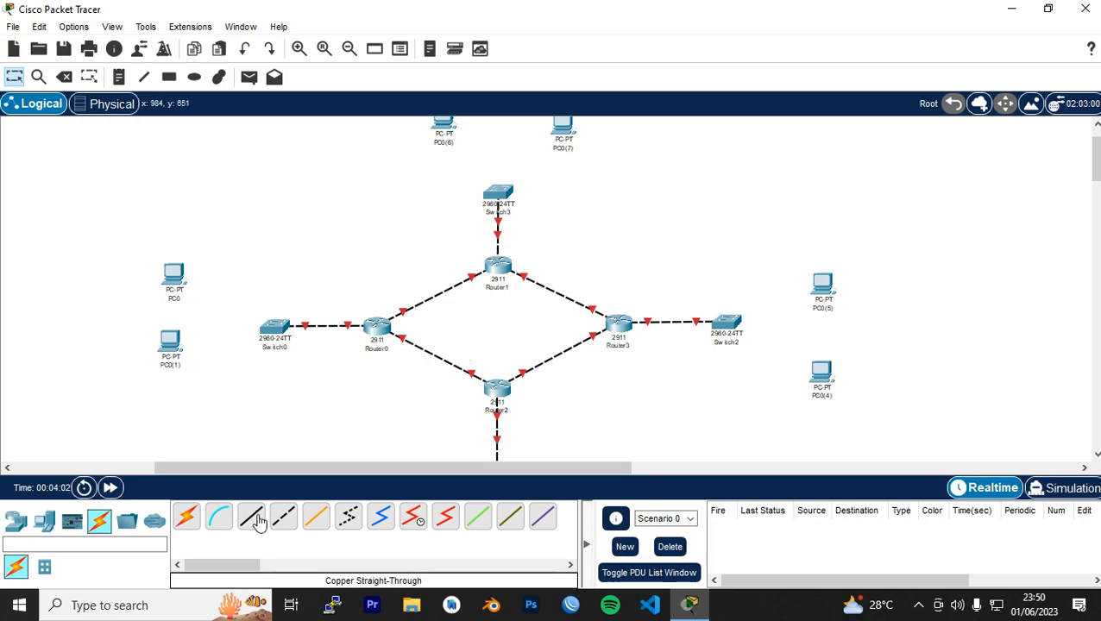
Step: Connect Switch0 to PC0 and PC0(1) using the automatically chosen connection type
left_click(186, 516)
left_click(274, 331)
left_click(173, 274)
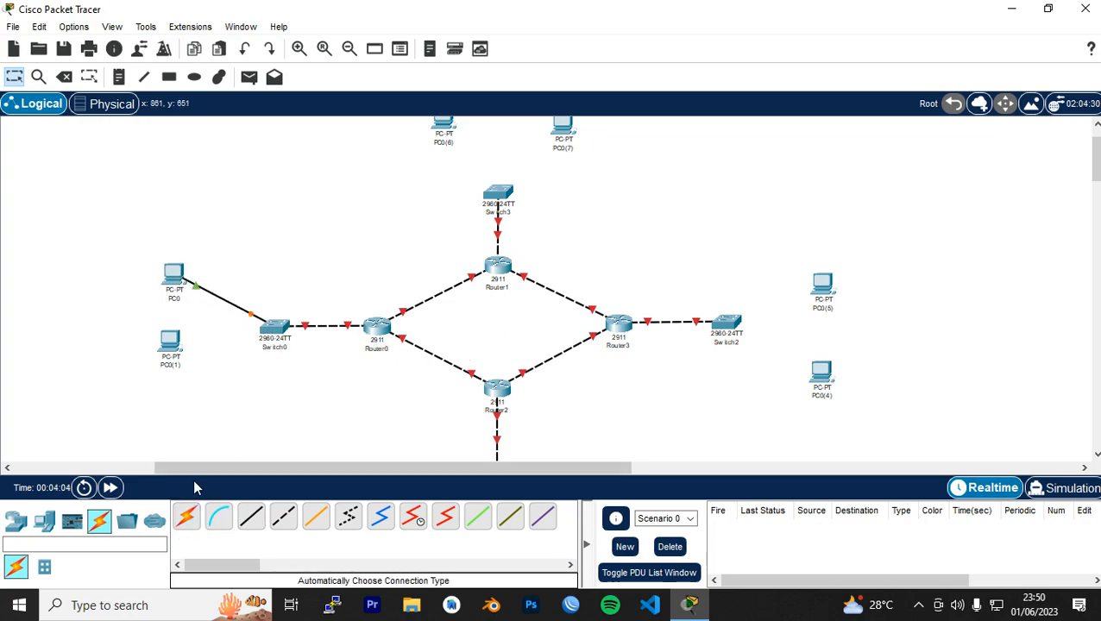
left_click(259, 335)
left_click(170, 343)
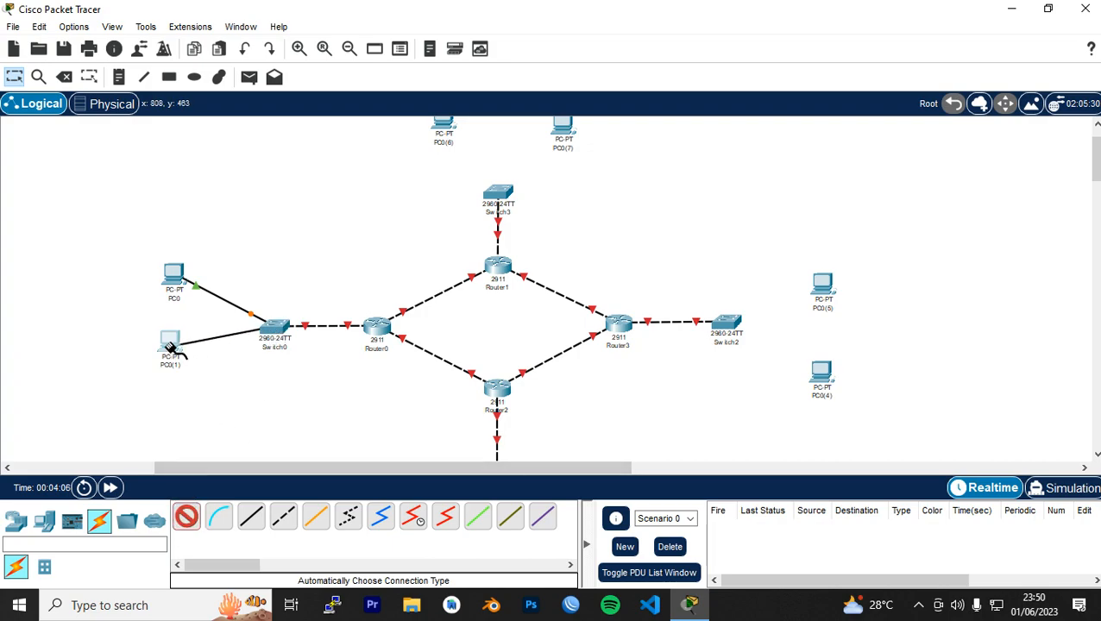
Step: Connect Switch1 to PC0(2) and PC0(3) using the automatically chosen connection type
scroll(305, 432, "down", 3)
left_click(187, 516)
left_click(483, 319)
left_click(449, 381)
left_click(517, 338)
left_click(554, 383)
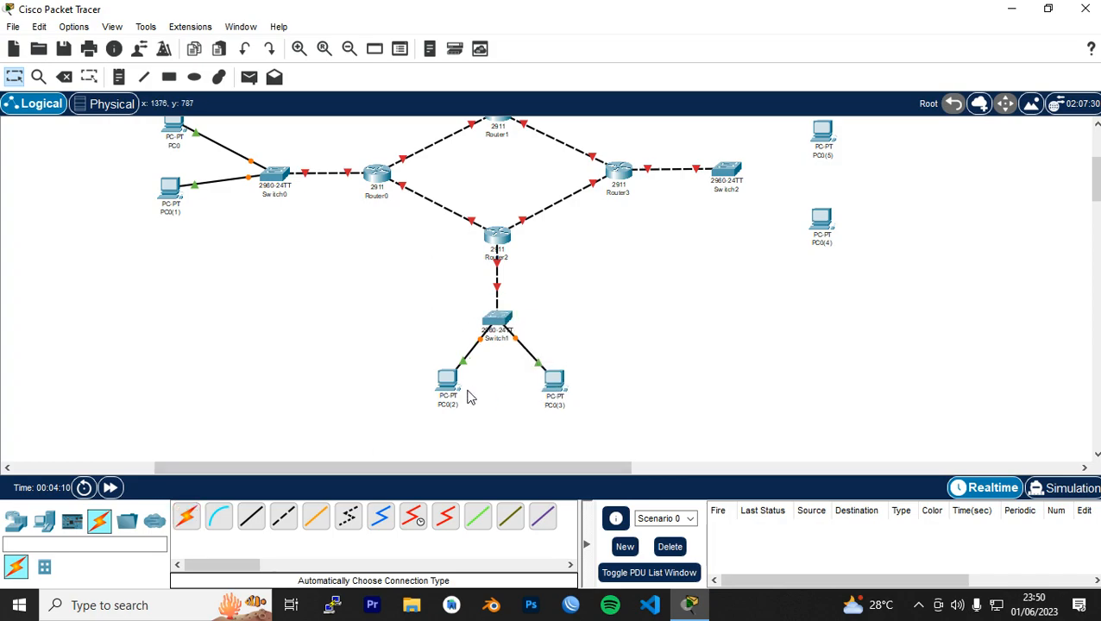
Step: Connect Switch2 to PC0(5) and PC0(4) using the automatically chosen connection type
scroll(290, 400, "up", 1)
left_click(187, 516)
left_click(729, 220)
left_click(823, 181)
left_click(186, 515)
left_click(739, 214)
left_click(819, 275)
Step: Connect Switch3 to PC0(6) and PC0(7) using the automatically chosen connection type, and nudge PC0(1) slightly down and outward
scroll(375, 424, "up", 3)
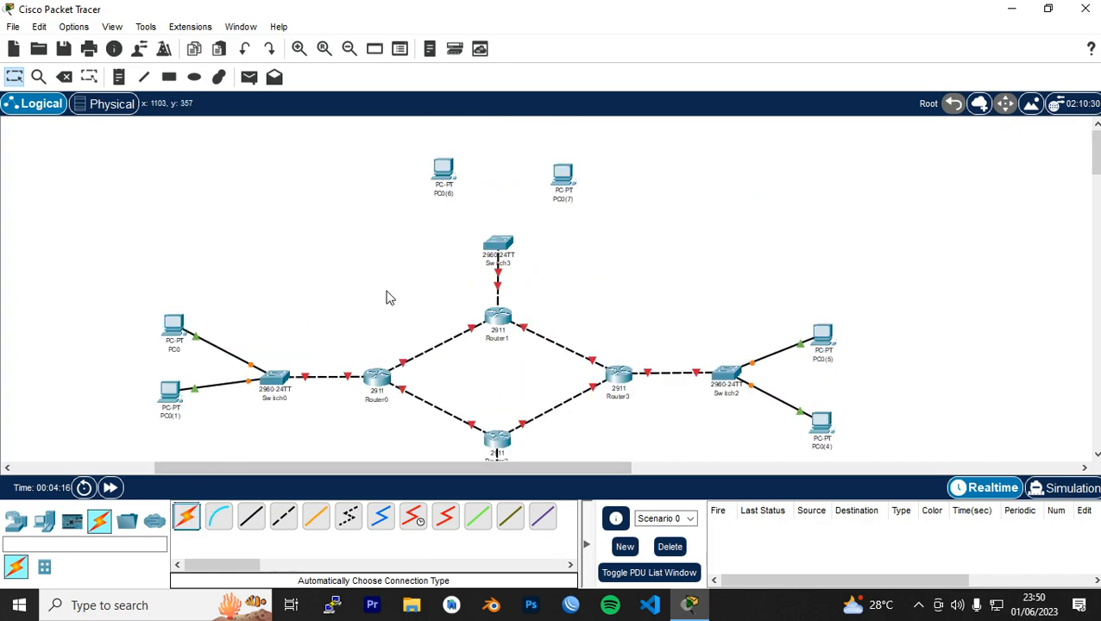
left_click(187, 516)
left_click(498, 244)
left_click(443, 170)
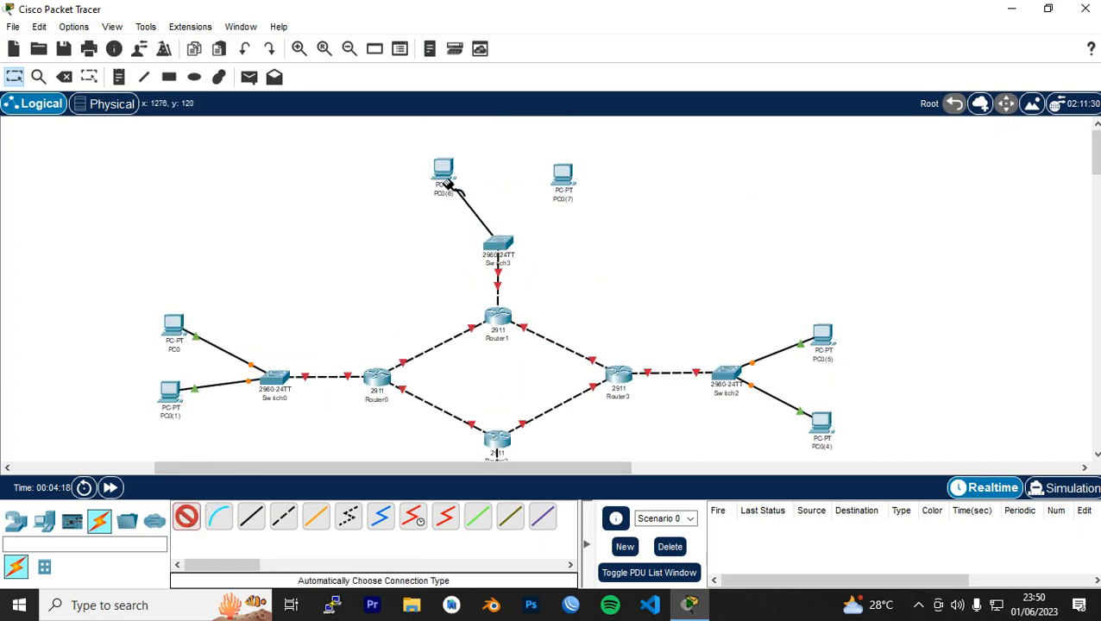
left_click(187, 516)
left_click(505, 246)
left_click(563, 175)
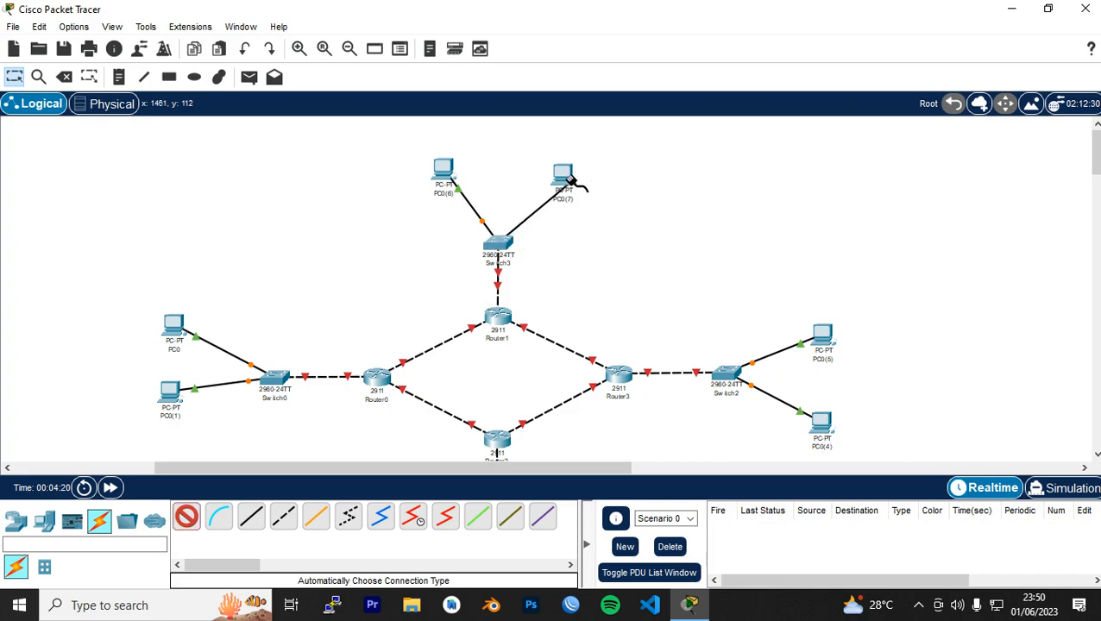
left_click_drag(170, 393, 165, 401)
Step: Draw a rectangle filled with light cyan #a9fff8 around Switch0, PC0 and PC0(1)
scroll(400, 302, "down", 3)
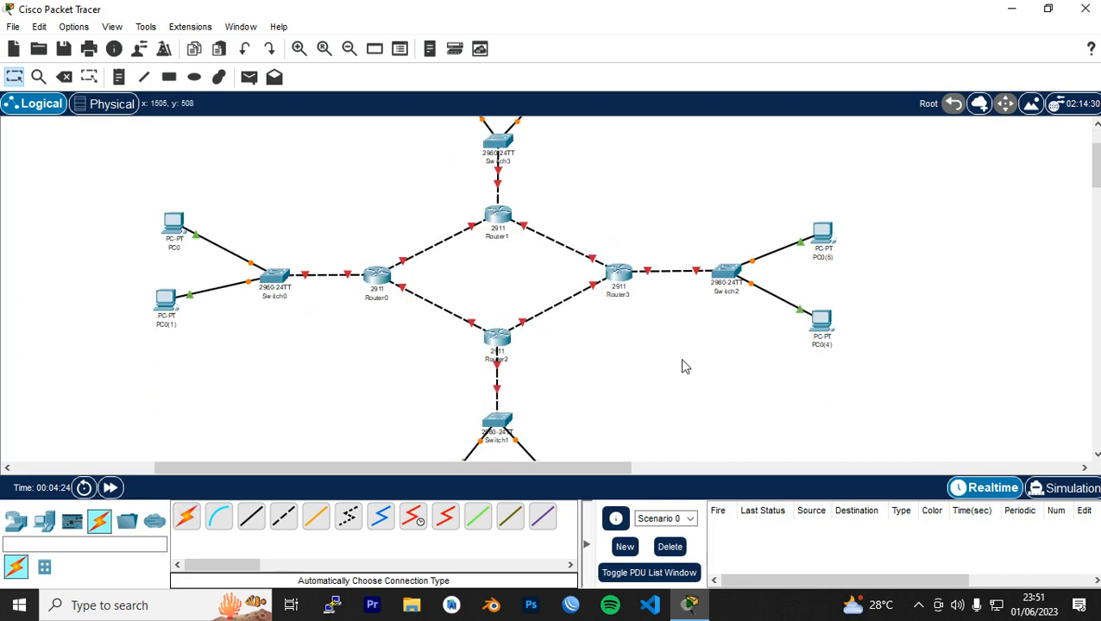
scroll(710, 418, "up", 1)
left_click(169, 77)
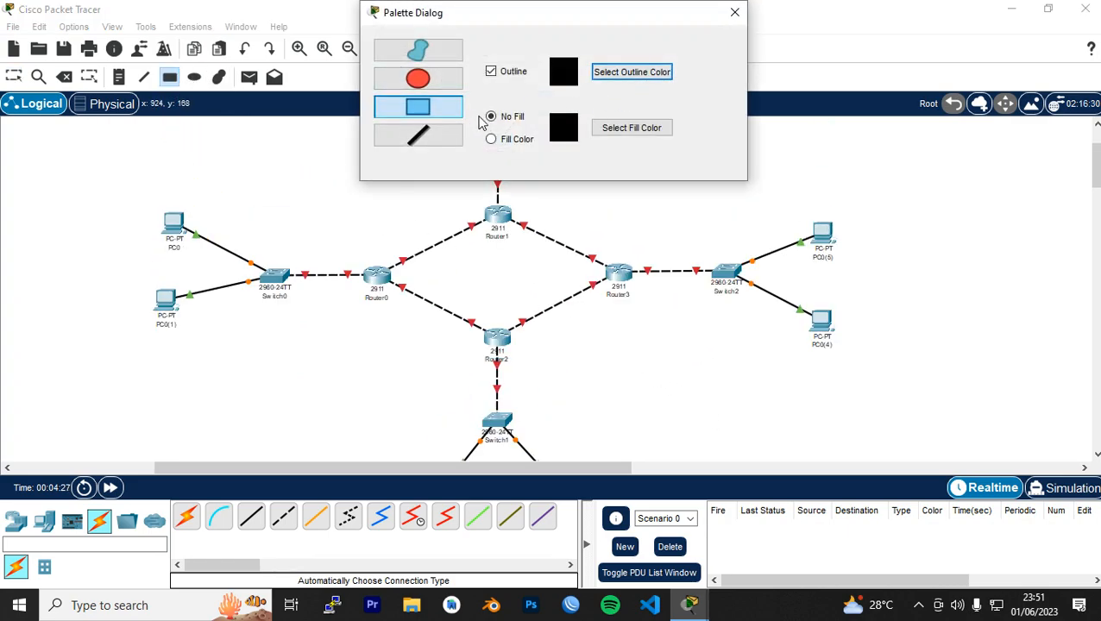
left_click(509, 144)
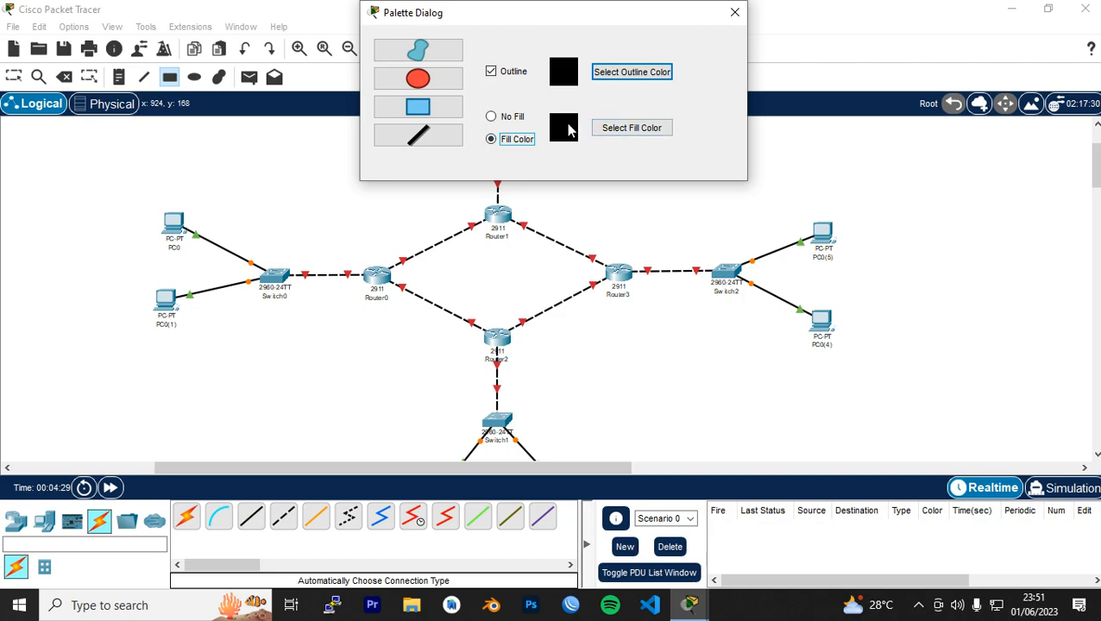
left_click(615, 138)
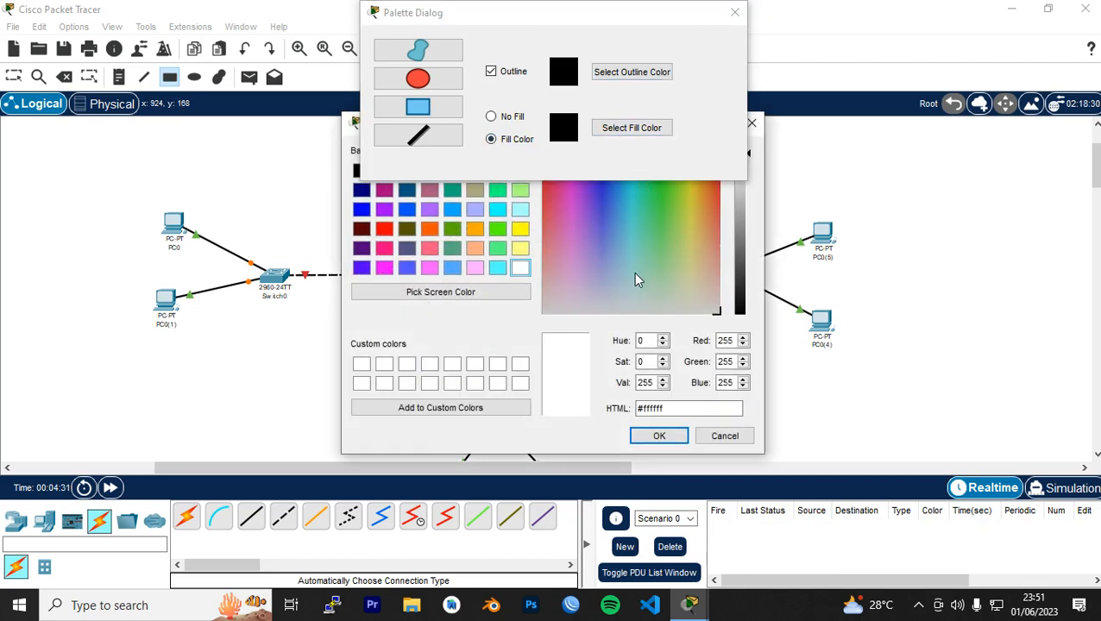
left_click(635, 261)
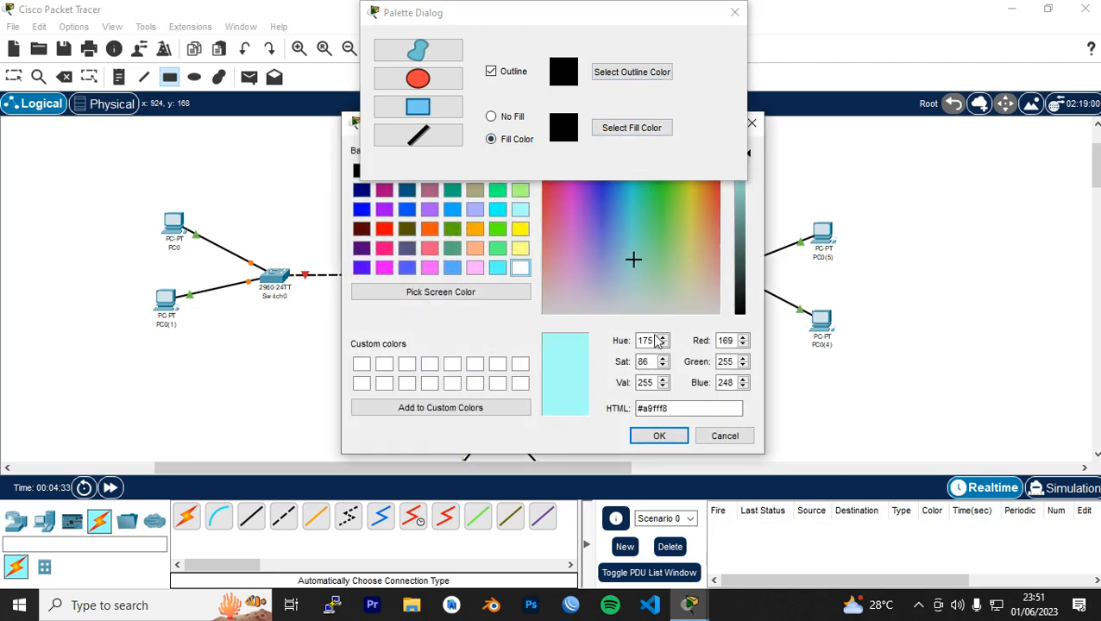
left_click(658, 436)
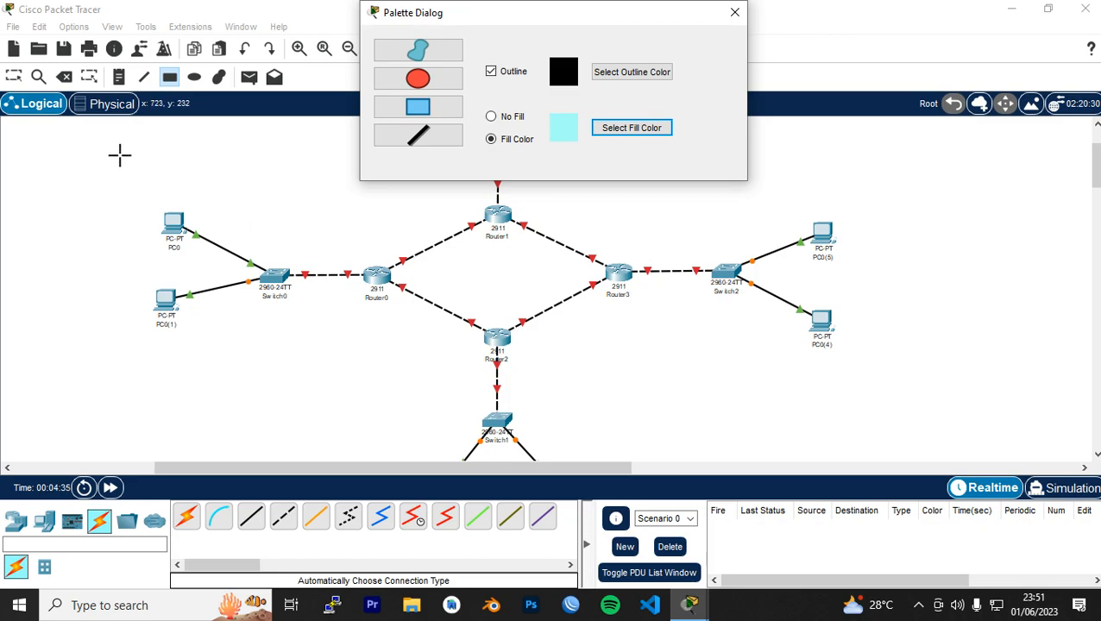
mouse_move(109, 155)
left_mouse_down()
mouse_move(223, 246)
mouse_move(321, 378)
left_mouse_up()
Step: Draw a rectangle with a pale yellow-green fill around Switch3, PC0(6) and PC0(7)
scroll(473, 306, "up", 3)
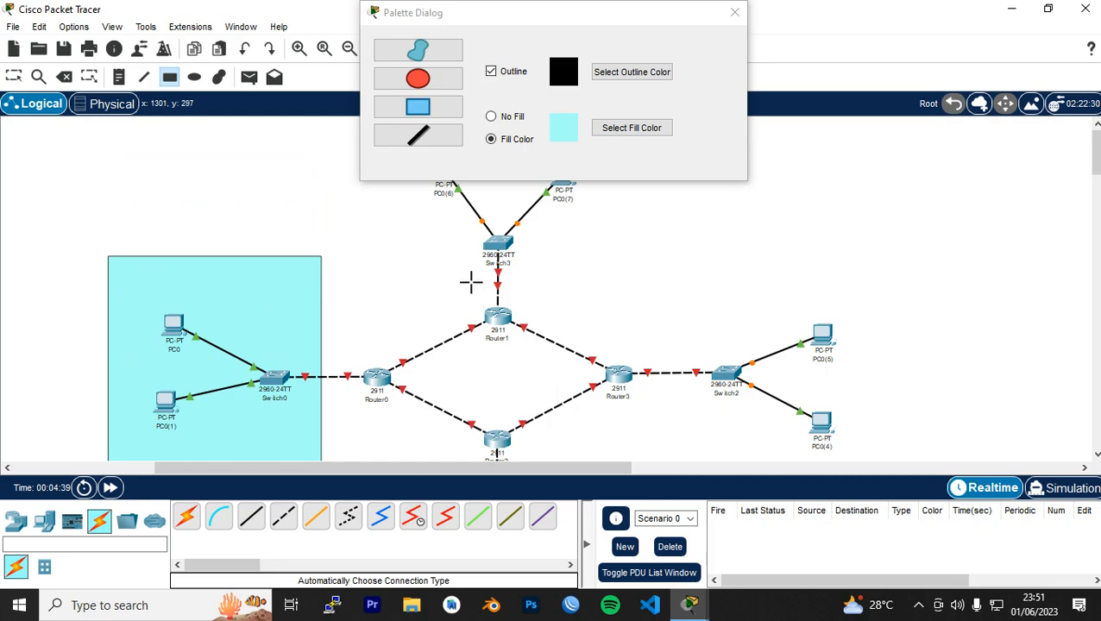
left_click(604, 134)
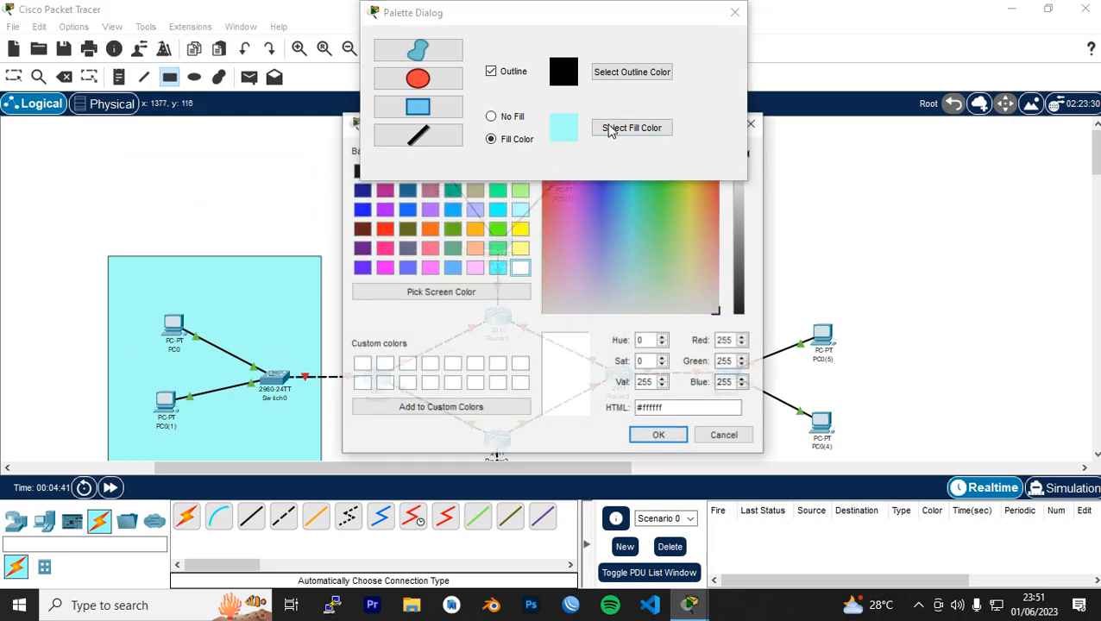
left_click_drag(634, 246, 686, 283)
left_click(658, 436)
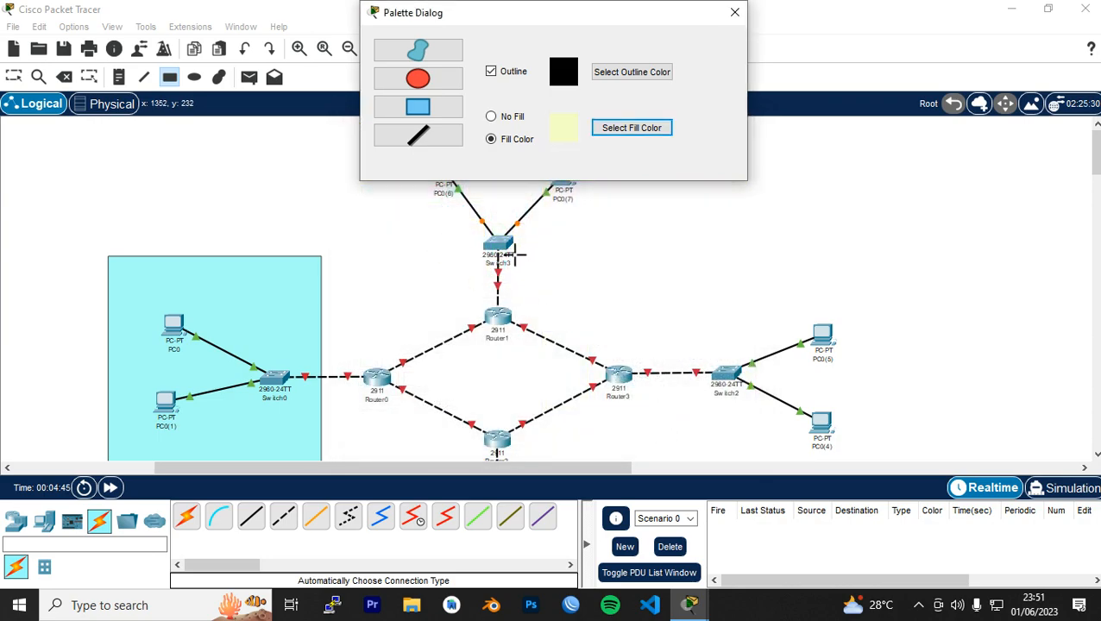
left_click(735, 12)
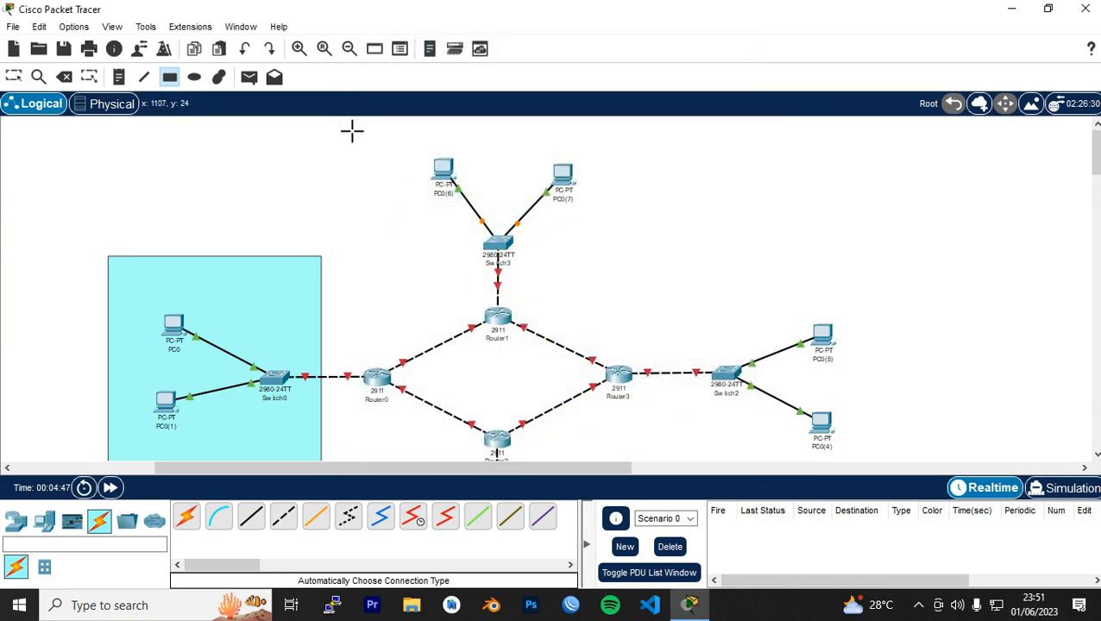
left_click_drag(341, 131, 655, 278)
Step: Draw a rectangle with a light pink fill around Switch2, PC0(5) and PC0(4)
left_click(169, 77)
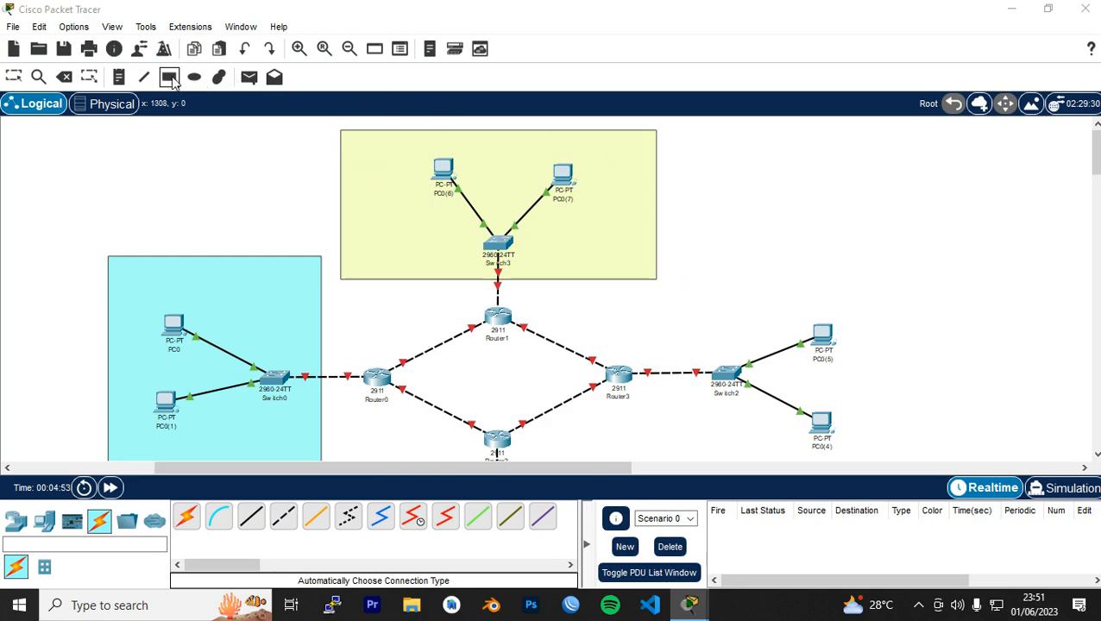
left_click(618, 130)
left_click_drag(655, 247, 566, 270)
left_click_drag(566, 270, 568, 278)
left_click(660, 436)
scroll(725, 302, "down", 1)
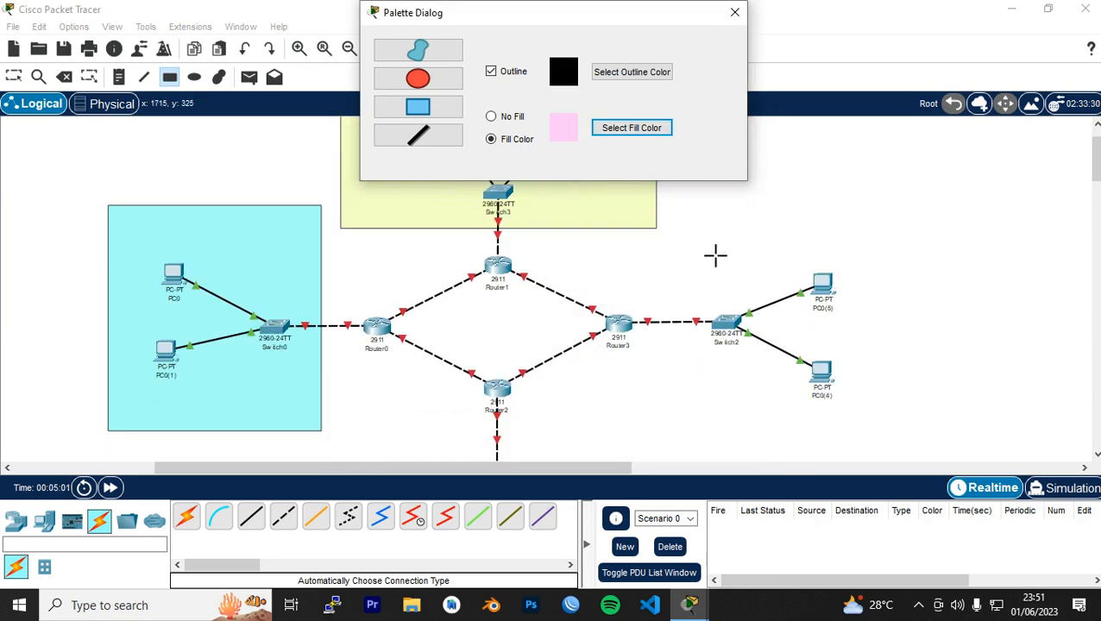
mouse_move(671, 210)
left_mouse_down()
mouse_move(821, 343)
mouse_move(891, 441)
left_mouse_up()
Step: Draw a rectangle with a light orange fill around Switch1, PC0(2) and PC0(3), and close the palette dialog
scroll(846, 384, "down", 4)
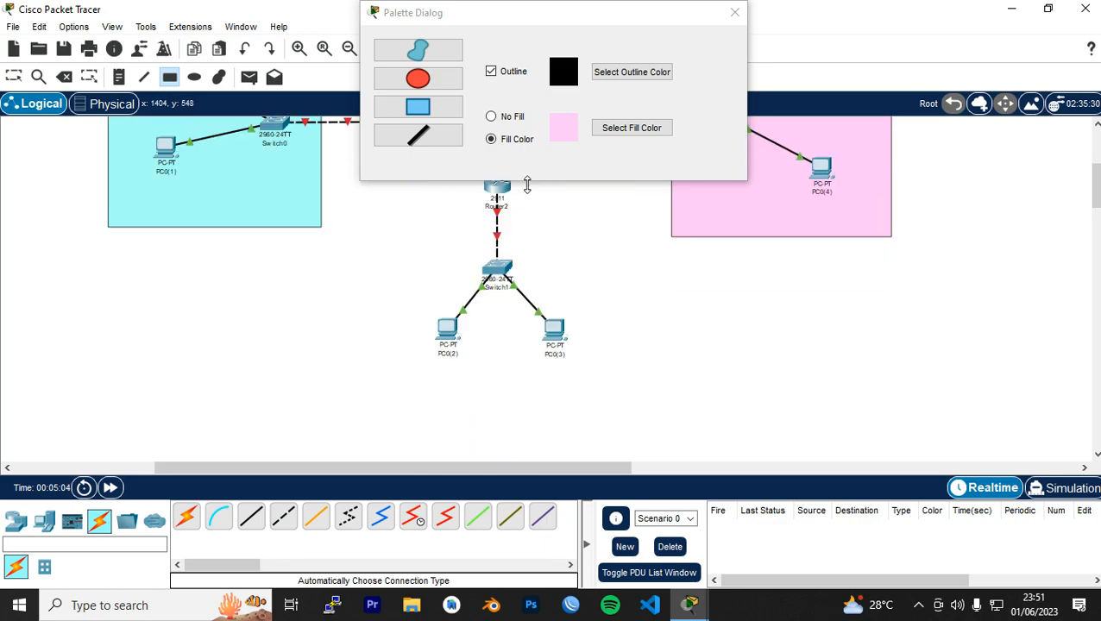
left_click(558, 131)
left_click(625, 130)
left_click_drag(627, 316, 707, 273)
left_click(659, 436)
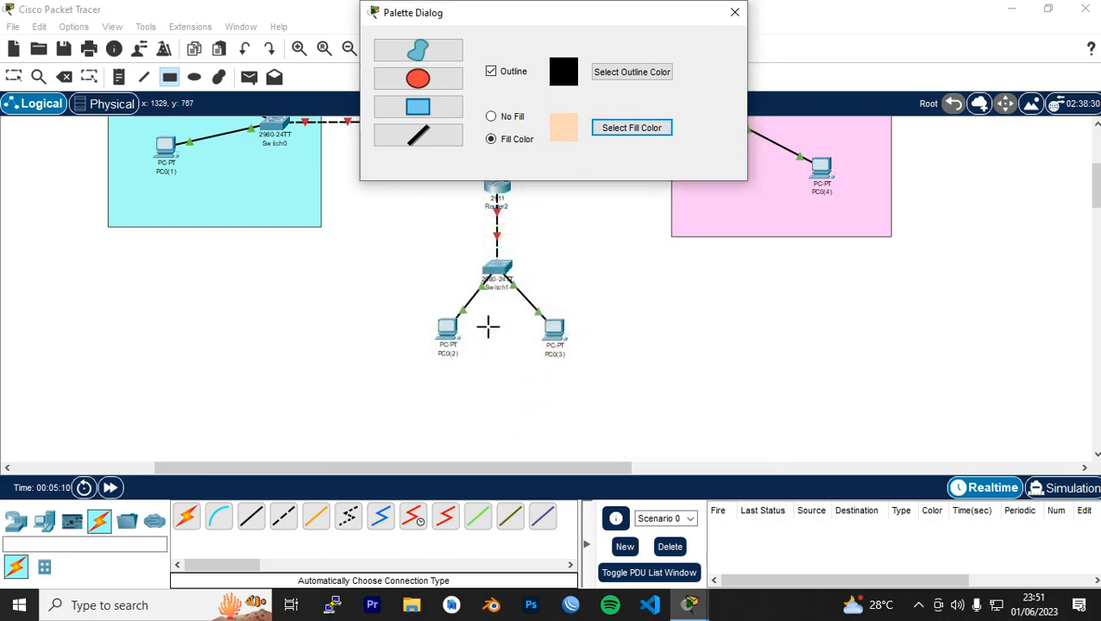
scroll(423, 292, "up", 2)
left_click_drag(370, 267, 648, 442)
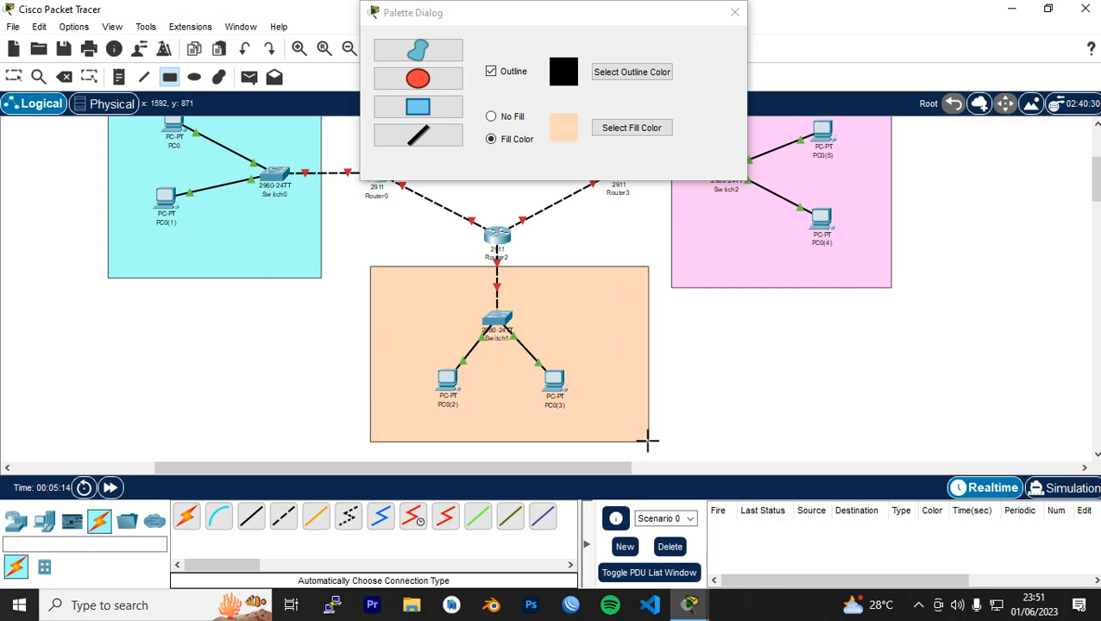
left_click(735, 13)
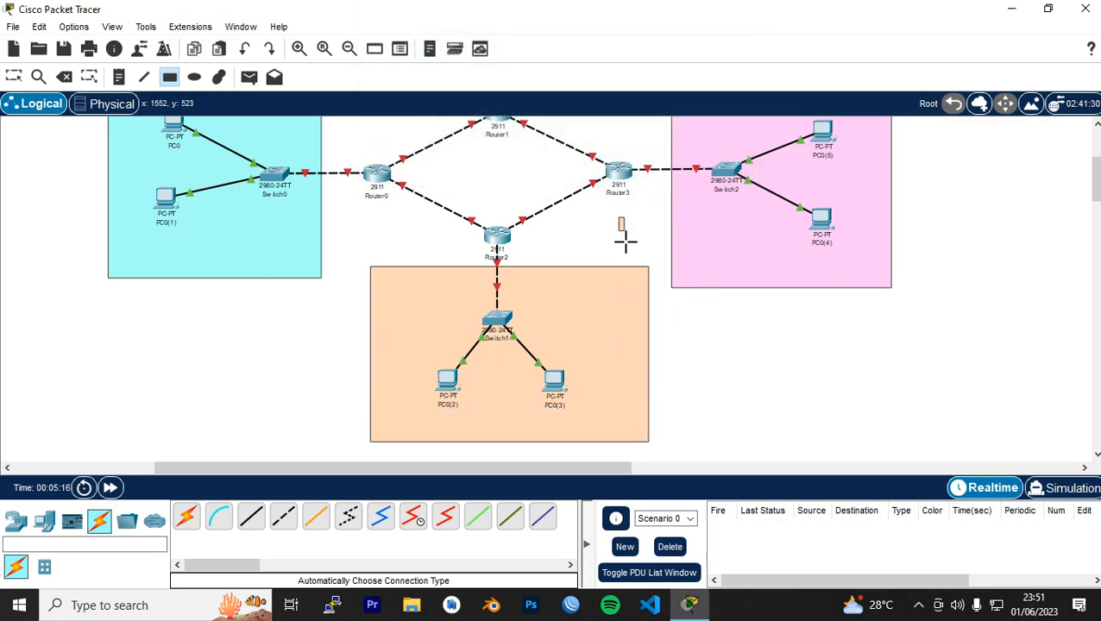
Step: Add a note reading "LAN 1 : 192.168.10.0/24" in the upper part of the cyan rectangle around Switch0
scroll(625, 251, "up", 3)
scroll(596, 265, "up", 2)
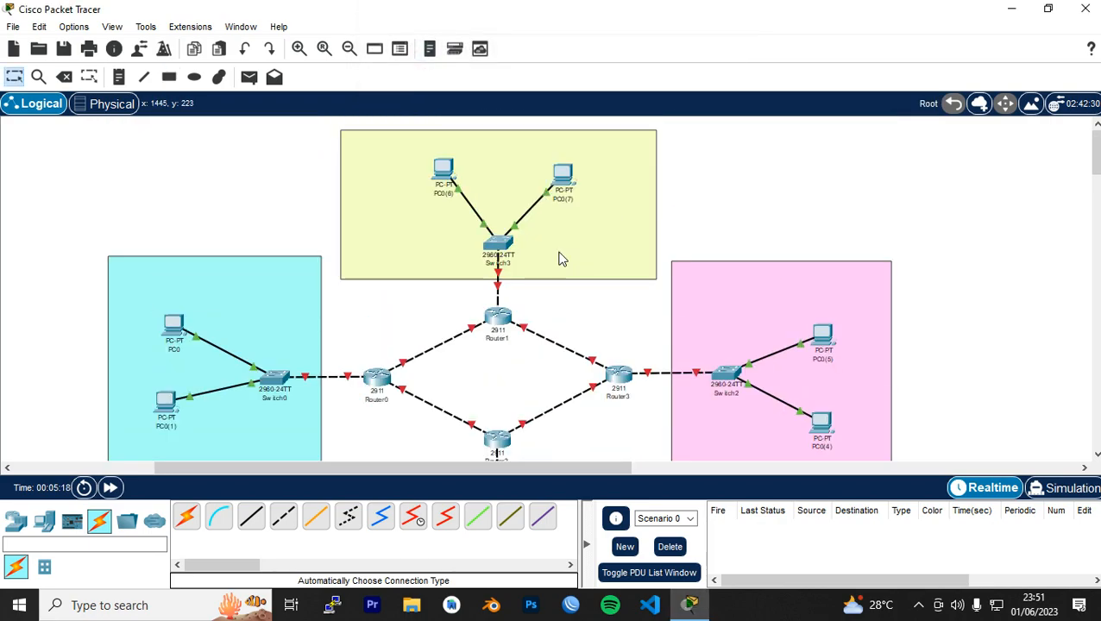
left_click(119, 76)
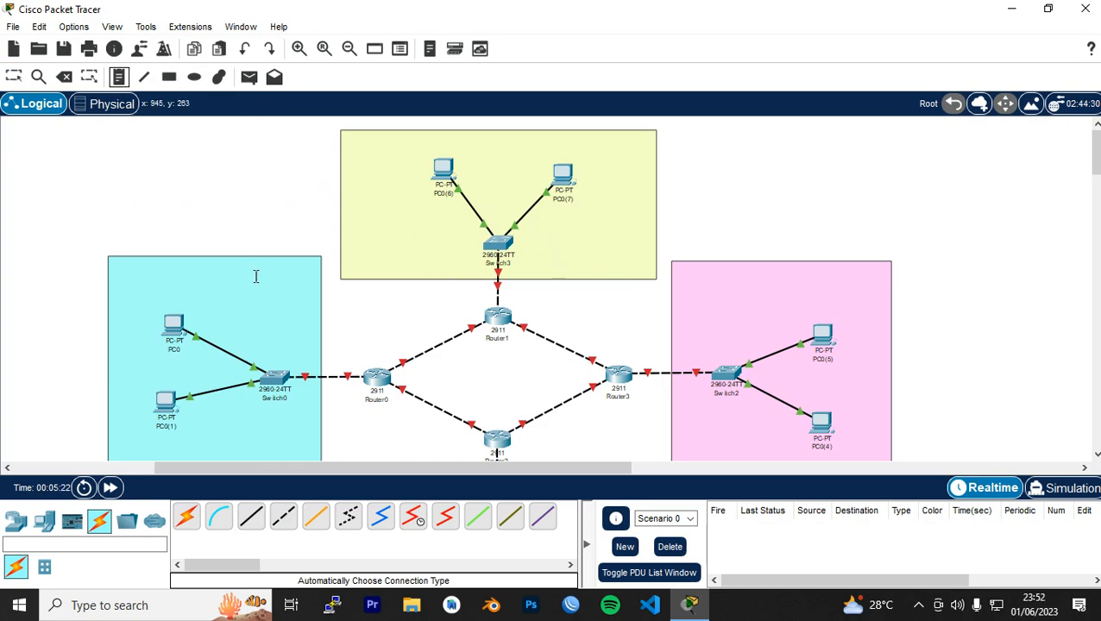
left_click(216, 270)
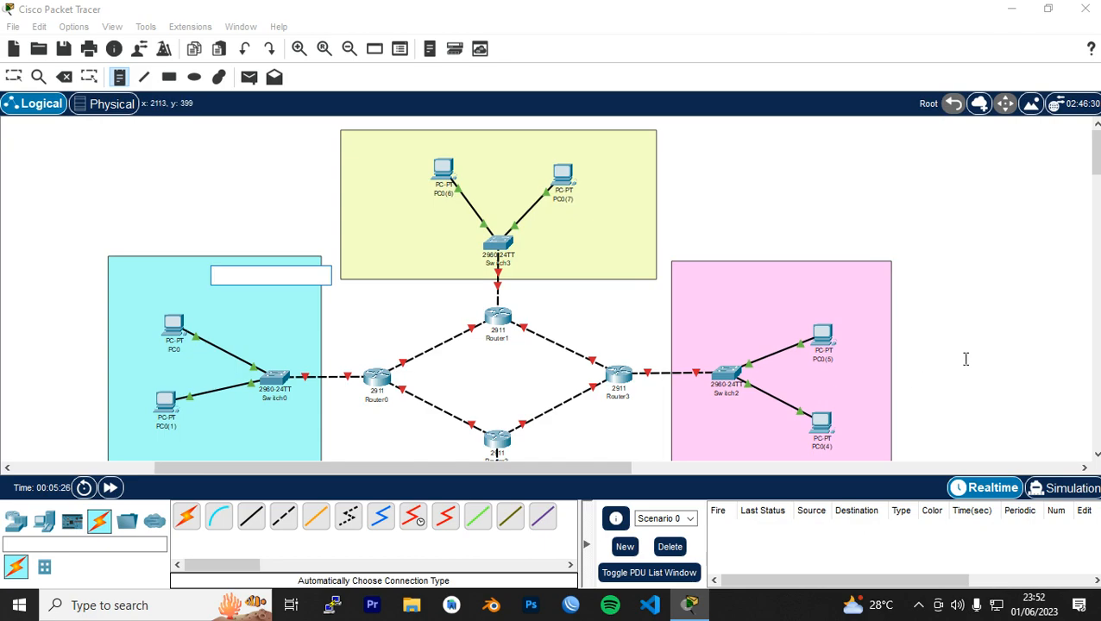
type("LAN 1 : 192.16")
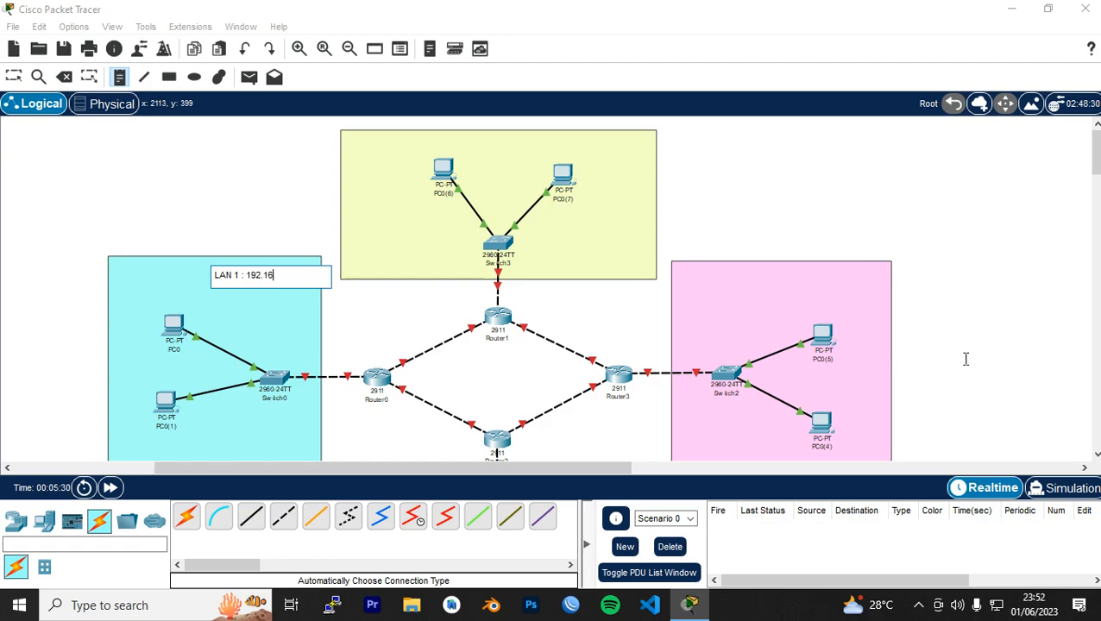
type("8.10.0/24")
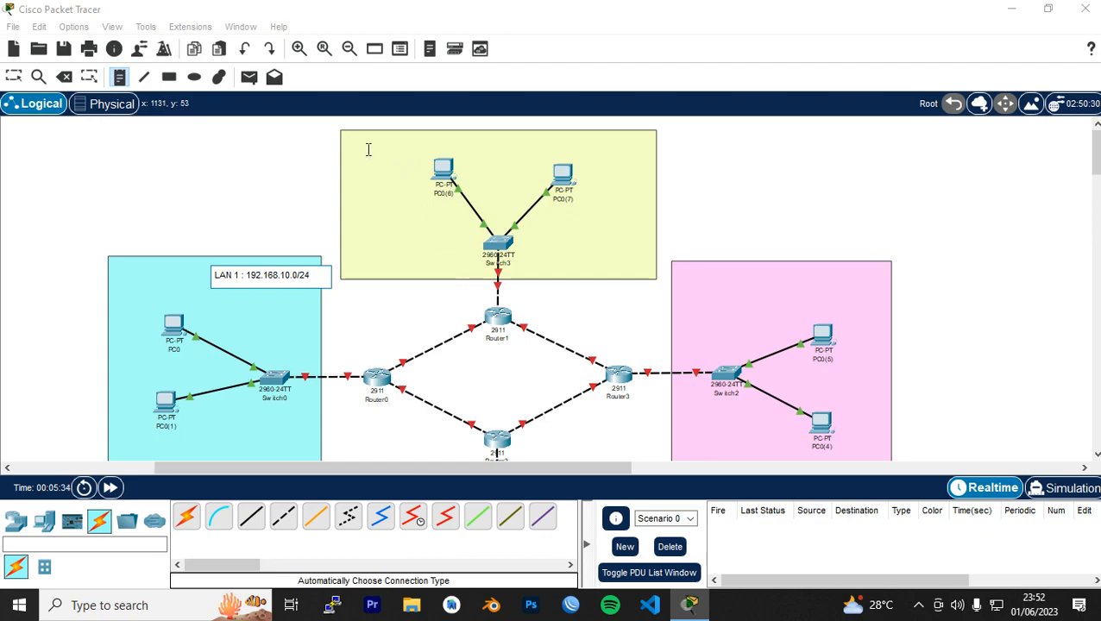
Step: Add a note reading "LAN 2 : 192.168.20.0/24" in the lower-left corner of the yellow-green rectangle around Switch3
left_click(361, 257)
type("LAN 2 :")
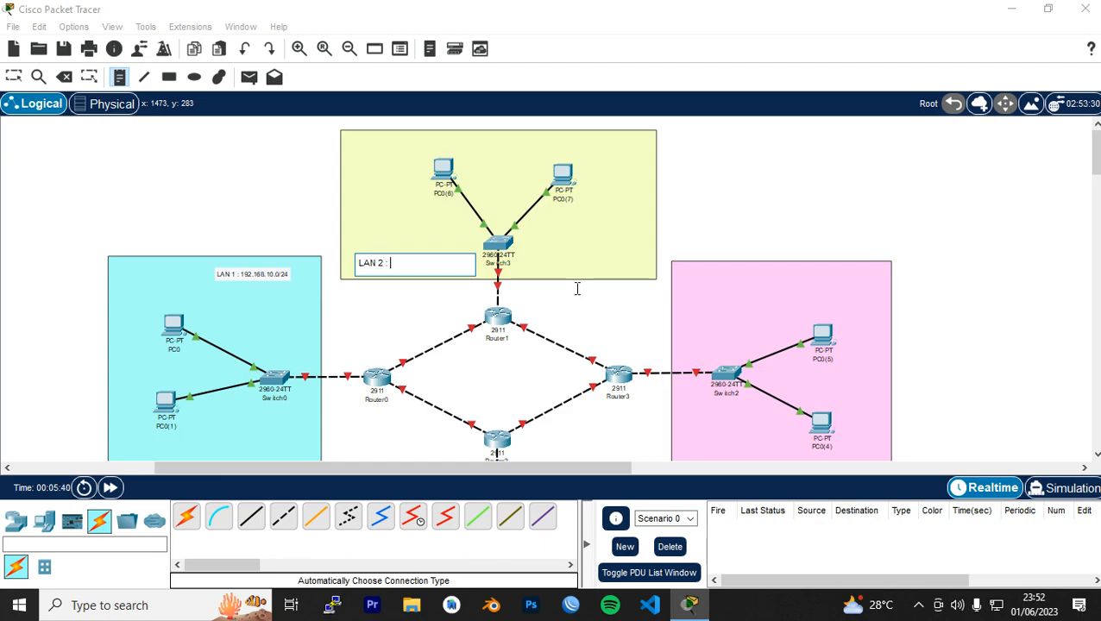
type(" 192.168.20.0/24")
Step: Add a note reading "LAN 3 : 192.168.30.0/24" in the upper-left corner of the pink rectangle around Switch2
left_click(683, 274)
type("LAN ")
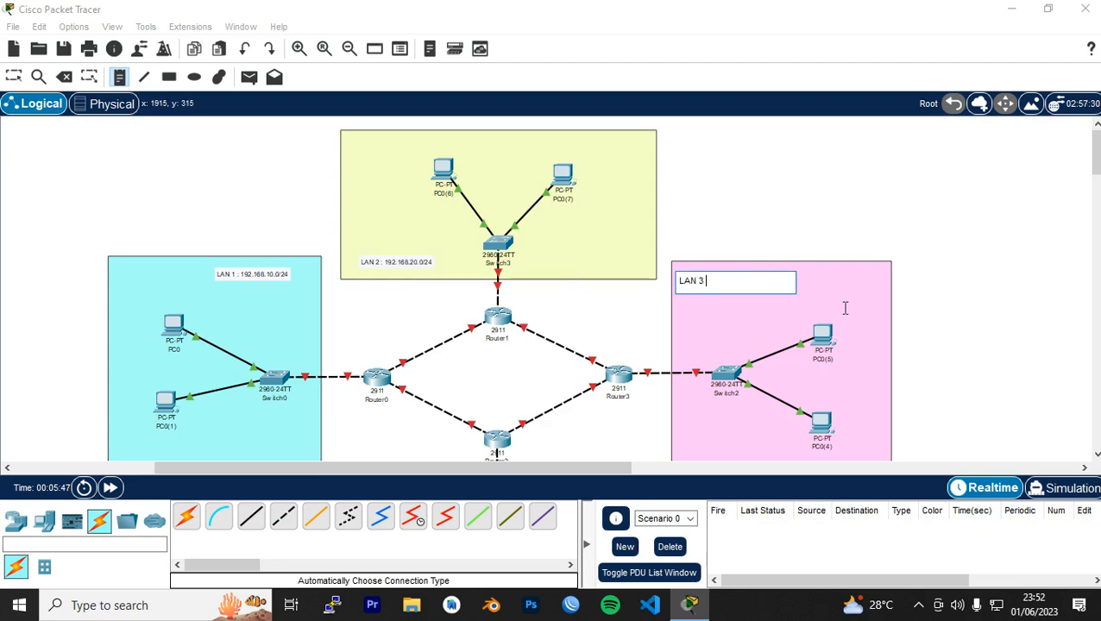
type("3 : 192.168.30.0/24")
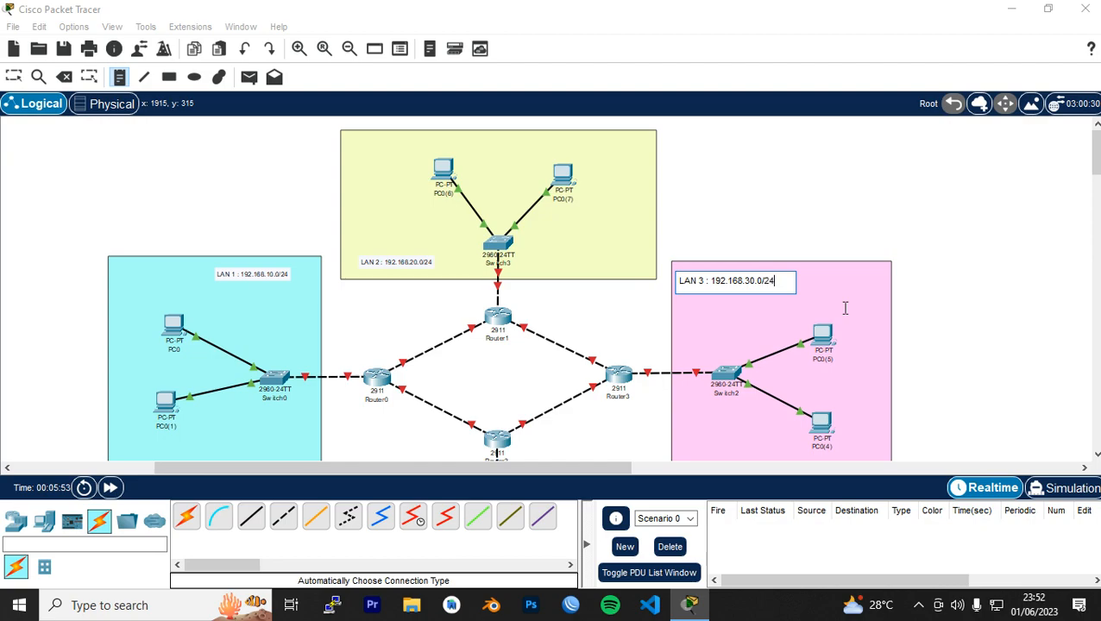
Step: Add a note reading "LAN 4 : 192.168.40.0/24" in the upper-right part of the orange rectangle around Switch1
scroll(649, 282, "down", 5)
scroll(649, 283, "up", 4)
left_click(653, 322)
scroll(647, 336, "down", 2)
scroll(641, 352, "down", 2)
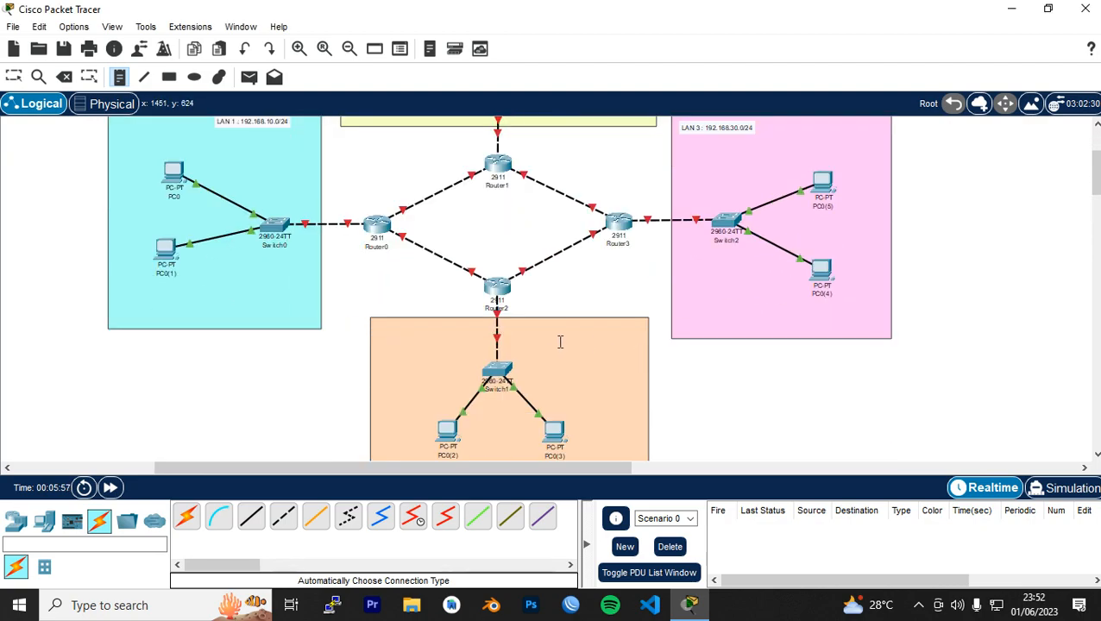
left_click(528, 334)
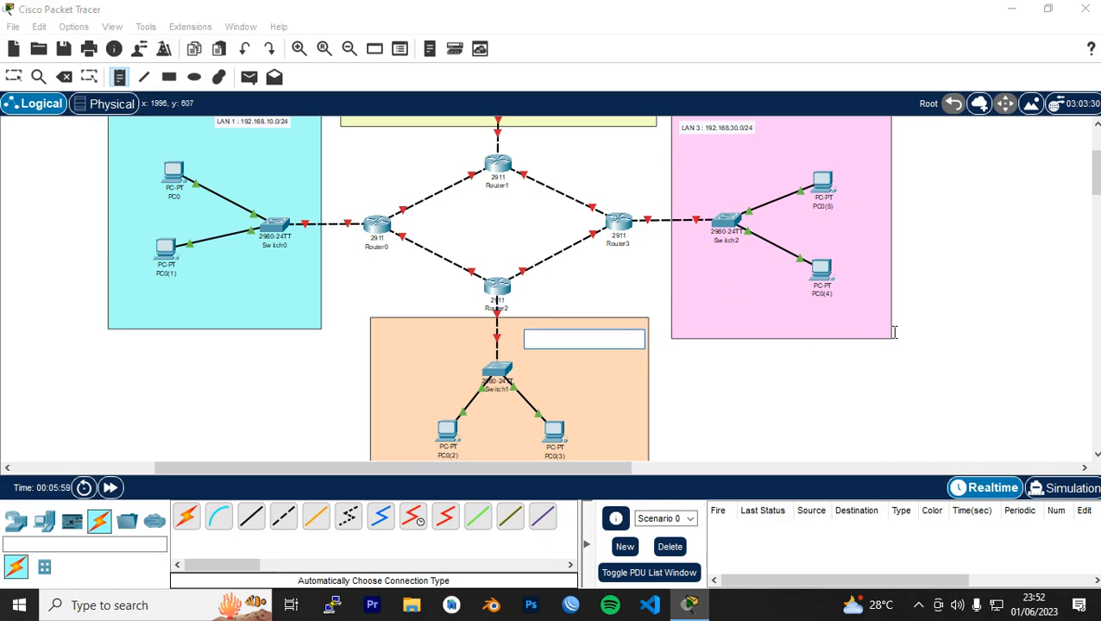
type("LAN ")
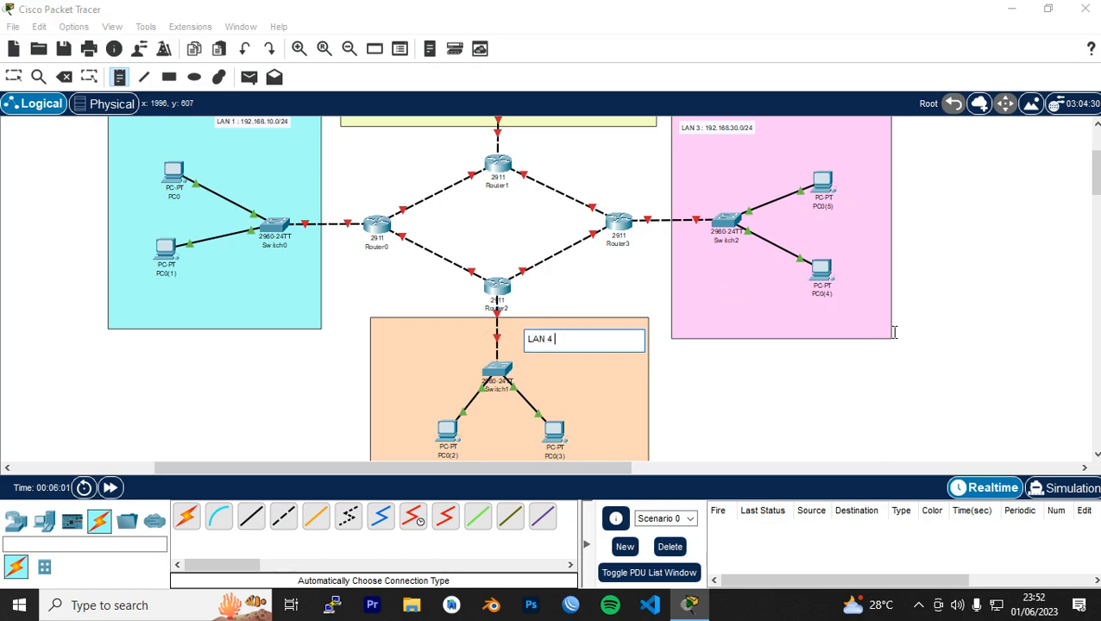
type("4 : 192.1678")
type("4")
left_click(664, 380)
key("Escape")
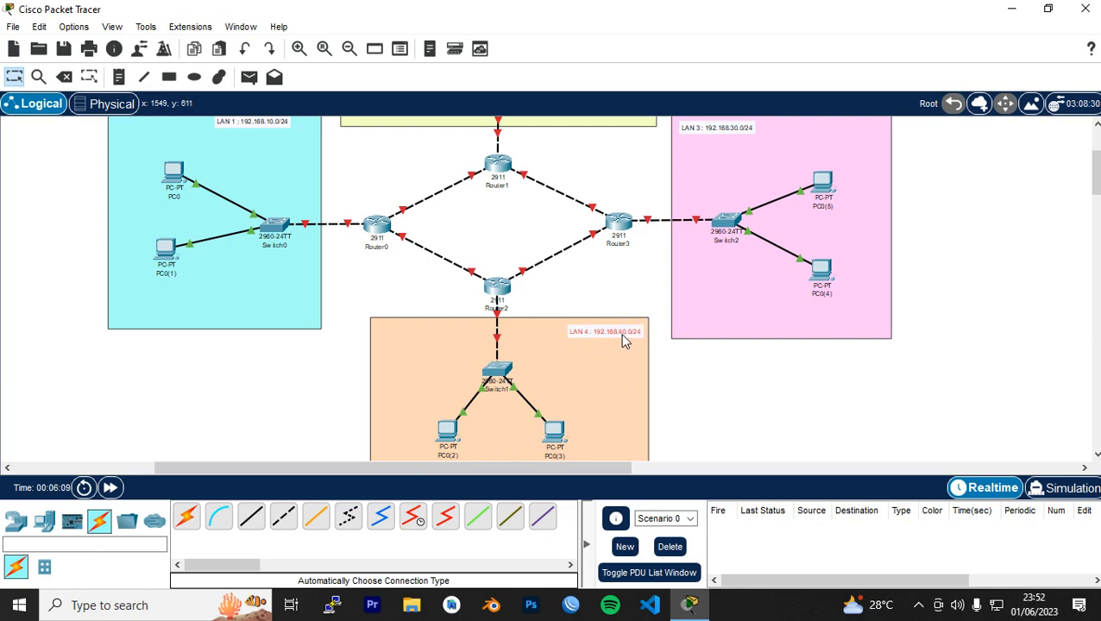
Step: Nudge the LAN 3, LAN 2 and LAN 1 notes closer to the corners of their rectangles
scroll(622, 341, "up", 3)
left_click_drag(724, 225, 723, 225)
left_click_drag(395, 210, 382, 213)
left_click_drag(239, 223, 262, 219)
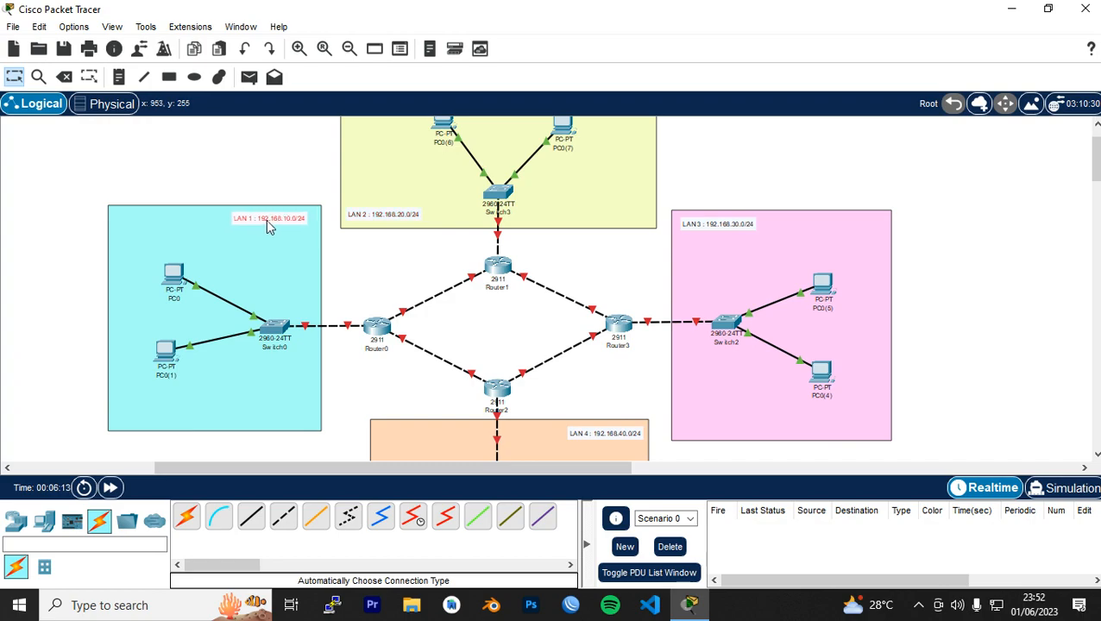
left_click(700, 168)
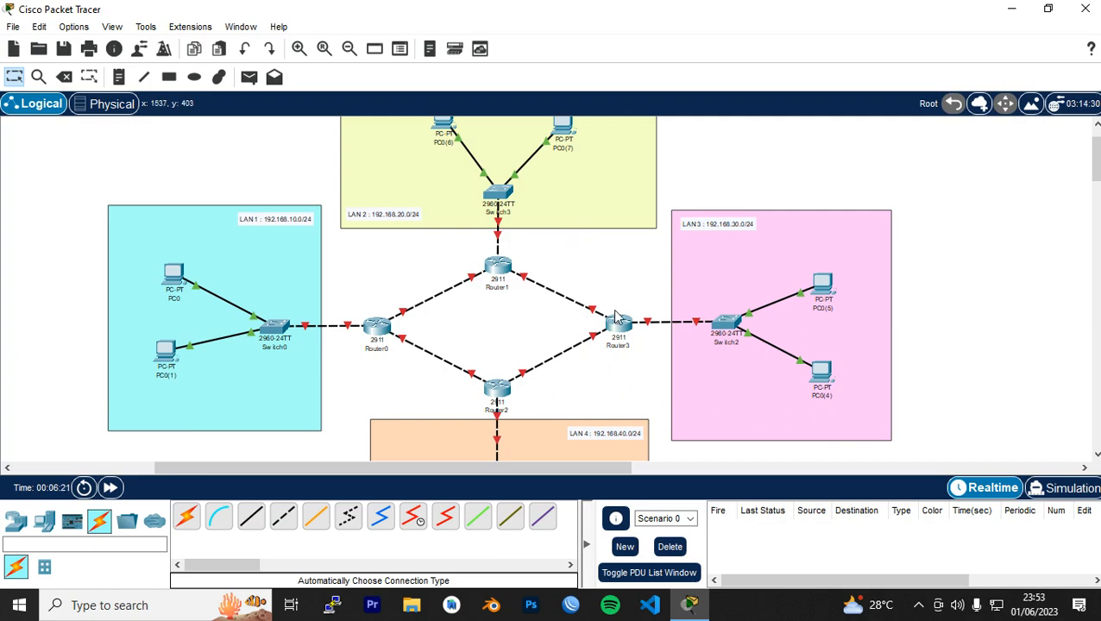
Step: Add a note reading "10.10.10.0/30" beside the link between Router0 and Router1
left_click(123, 78)
scroll(396, 316, "up", 3)
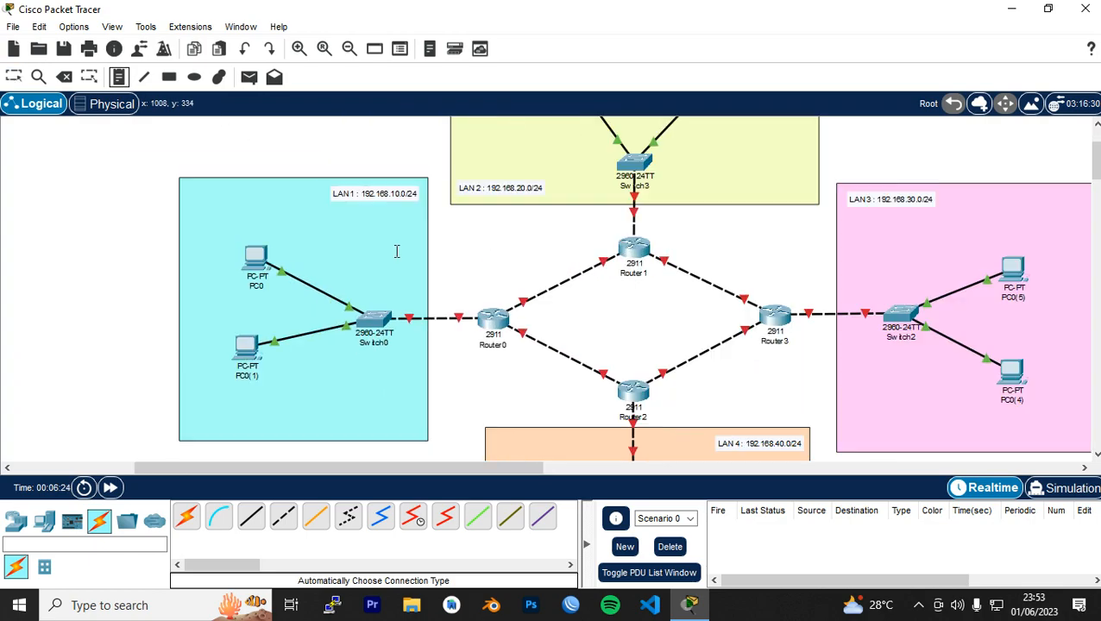
scroll(648, 292, "up", 5)
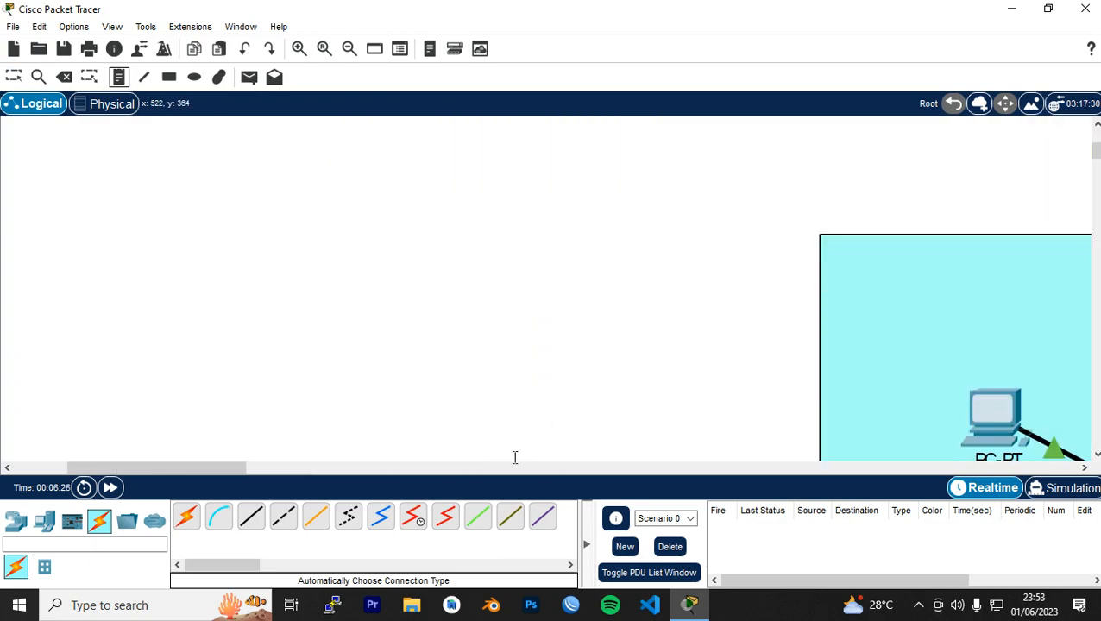
left_click_drag(195, 467, 269, 467)
scroll(420, 316, "down", 1)
scroll(363, 332, "up", 1)
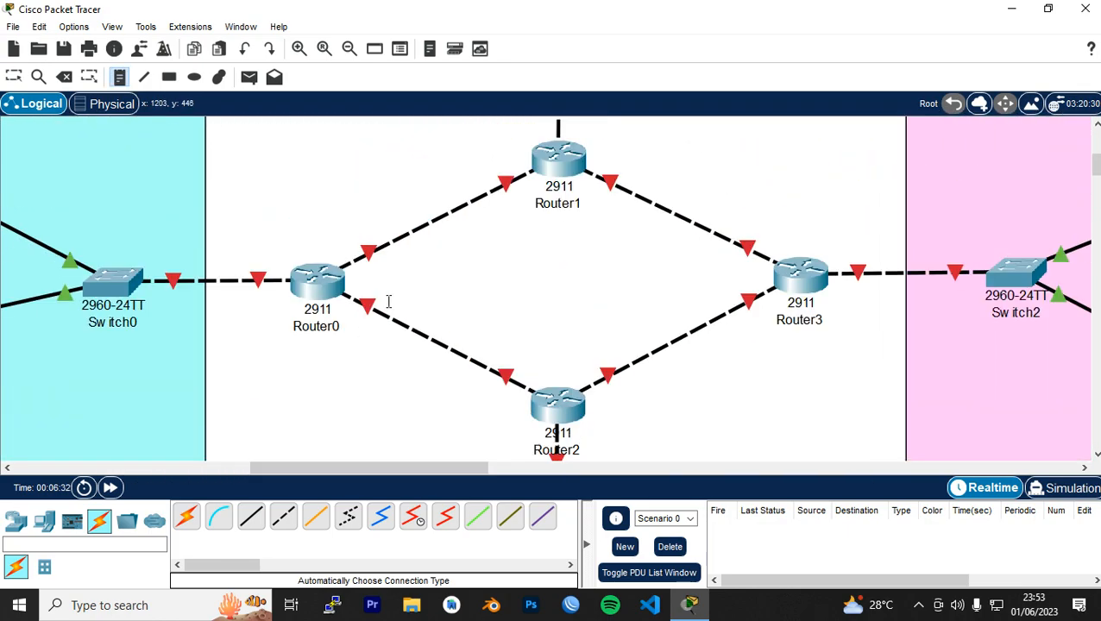
scroll(390, 304, "up", 1)
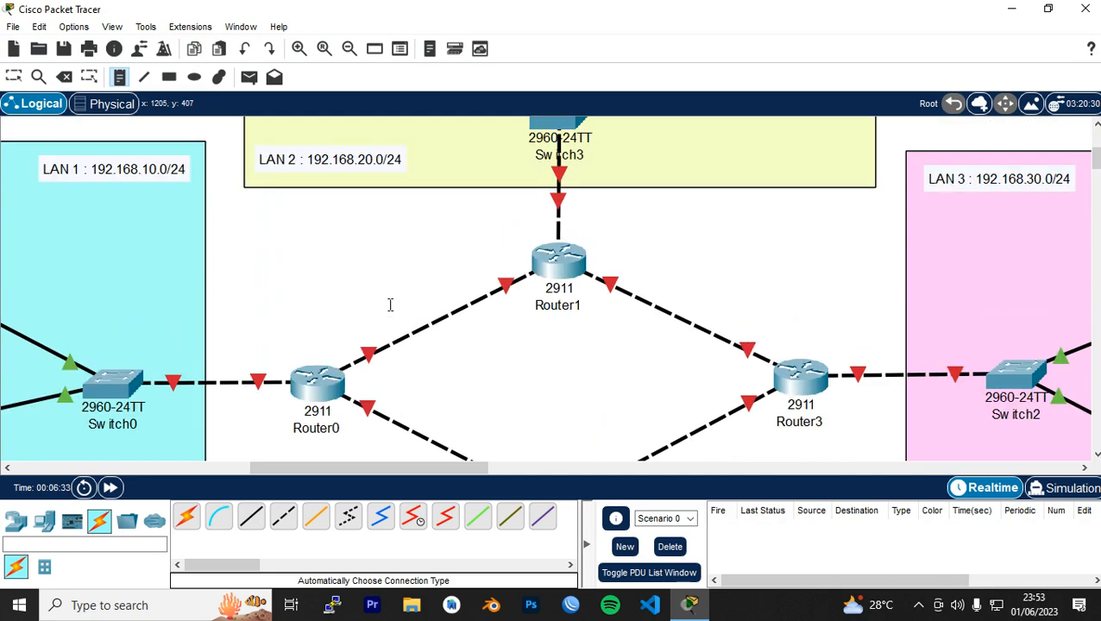
left_click(340, 301)
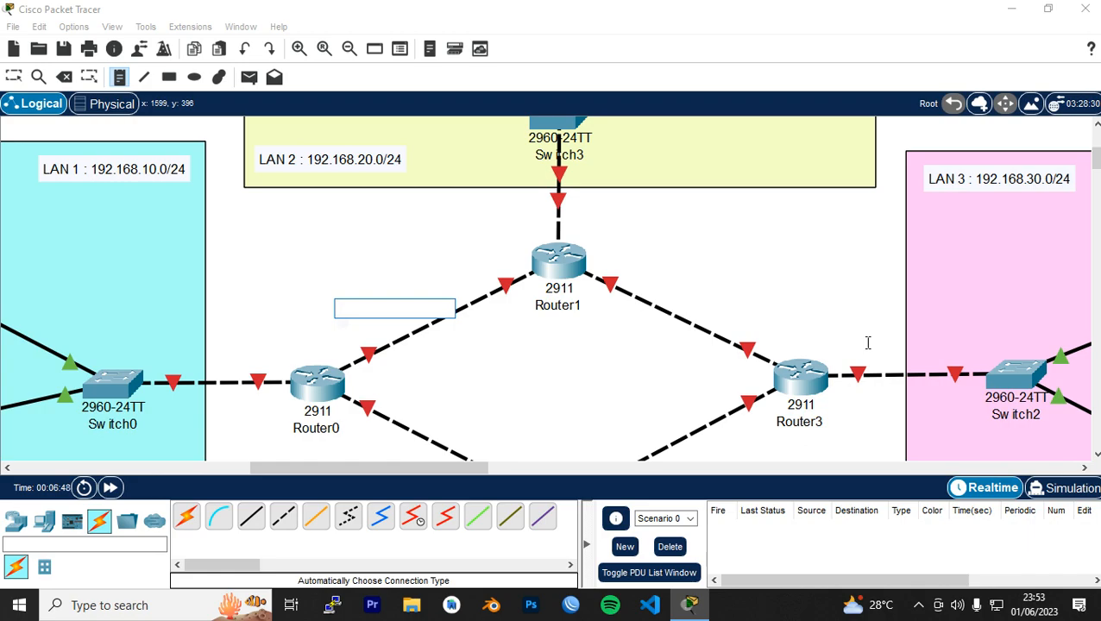
type("10.10.10.0/30")
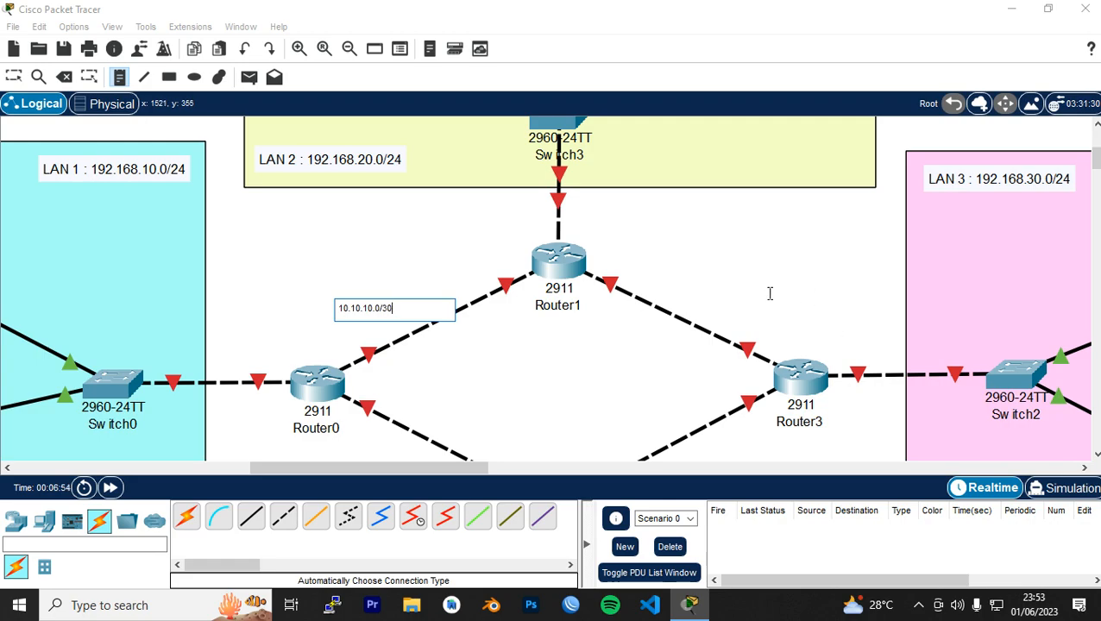
Step: Add a note reading "20.20.20.0/30" beside the link between Router1 and Router3
left_click(628, 318)
type("20.20.20.0/3")
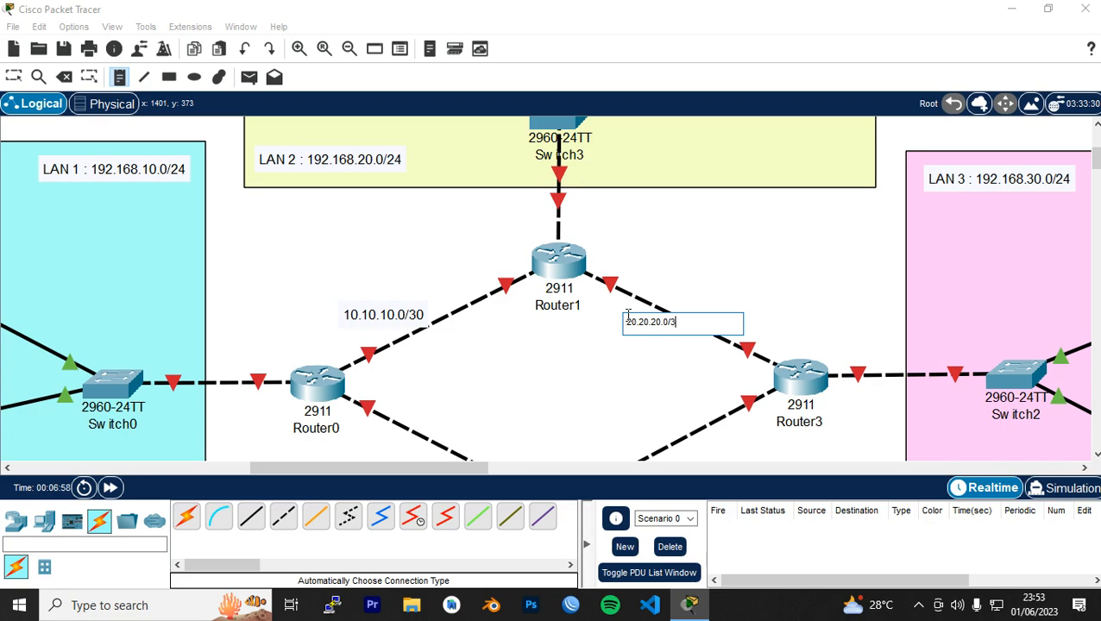
left_click(669, 391)
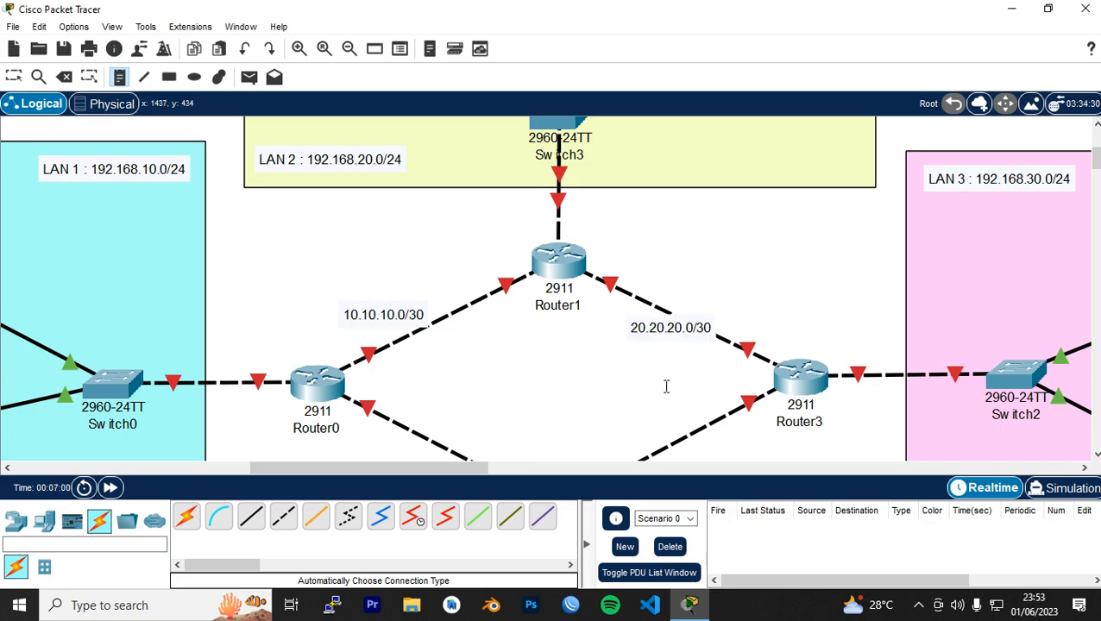
Step: Add a note reading "30.30.30.0/30" beside the link between Router3 and Router2
scroll(656, 345, "down", 3)
left_click(637, 326)
type("30.30.30.0/30")
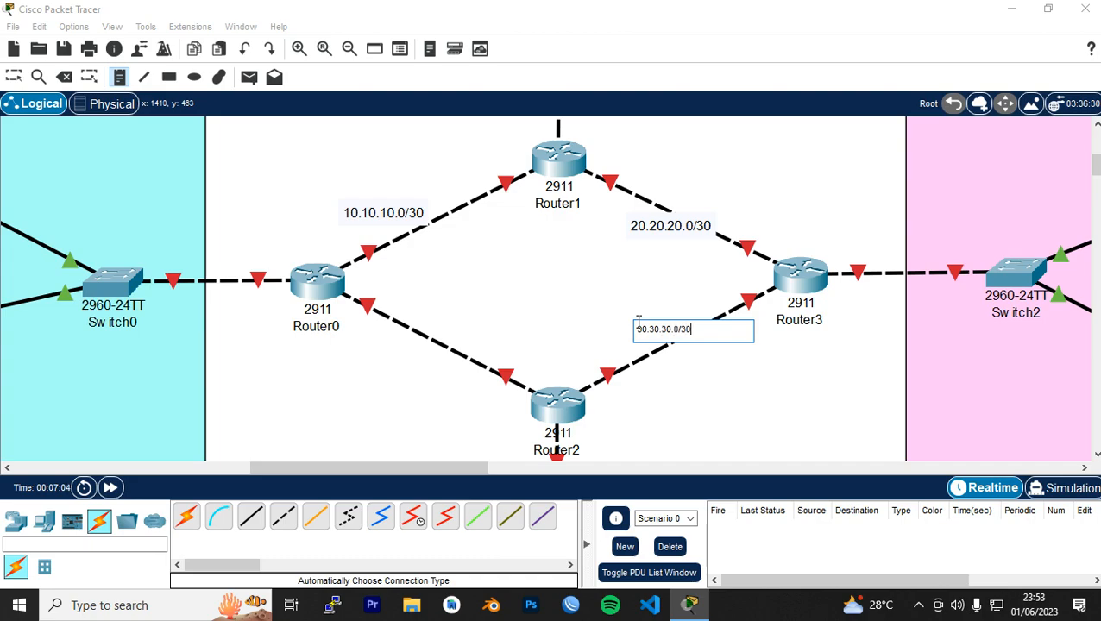
Step: Add a note reading "40.40.40.0/30" beside the link between Router0 and Router2, and leave note placement
left_click(357, 350)
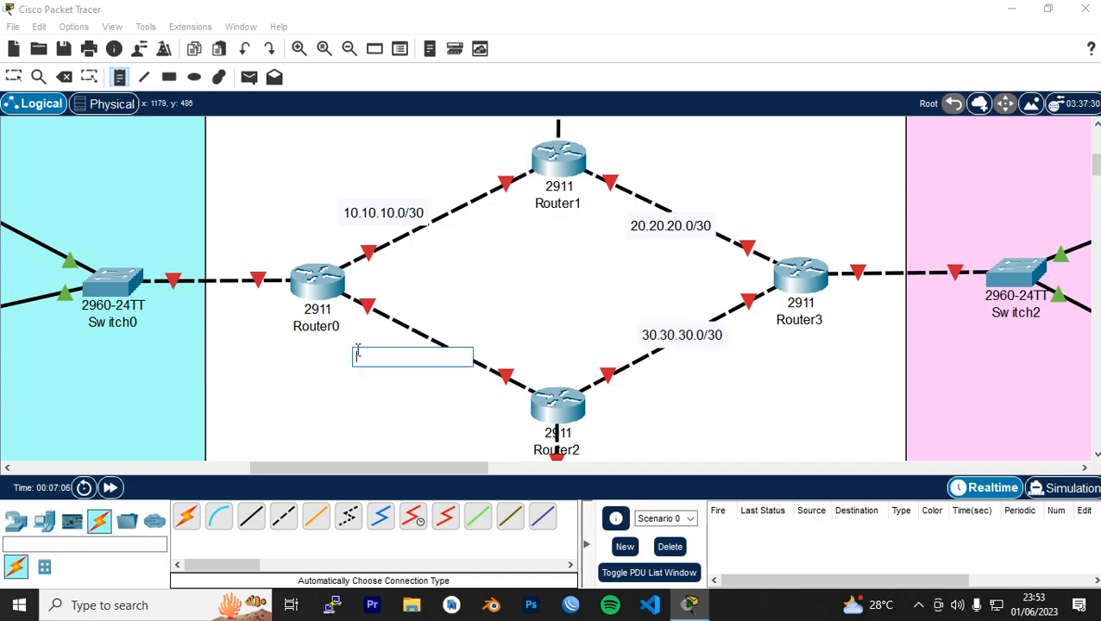
type("40.40.40.0")
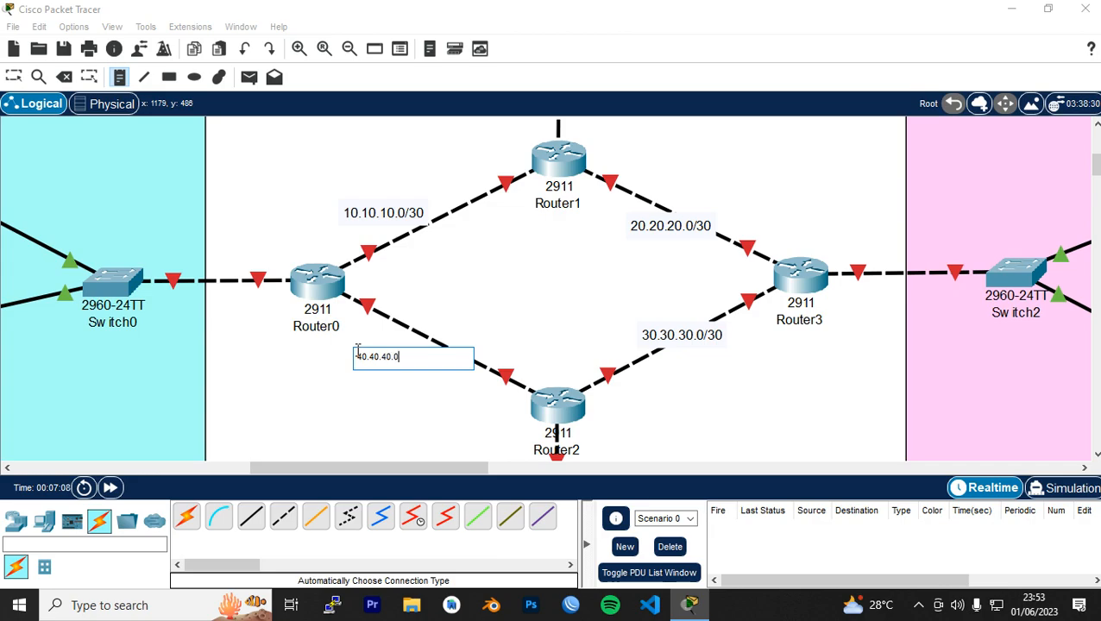
type("/30")
key("Escape")
Step: Move the four /30 network notes so that each sits directly on its router-to-router link
left_click_drag(444, 366, 467, 343)
left_click_drag(685, 335, 688, 338)
left_click_drag(677, 236, 684, 224)
left_click_drag(416, 231, 475, 235)
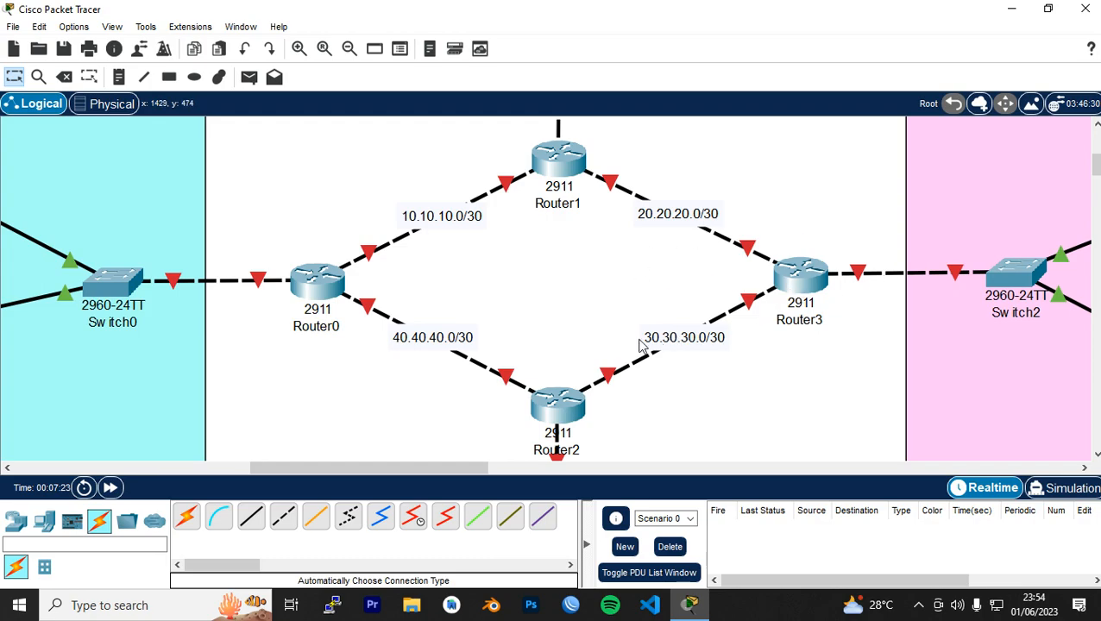
Step: Open Router0's command-line interface and move its window aside so that Router0 and its links stay in view
scroll(632, 269, "down", 1)
left_click_drag(373, 466, 89, 451)
left_click_drag(374, 467, 510, 467)
scroll(498, 345, "up", 3)
scroll(651, 285, "up", 1)
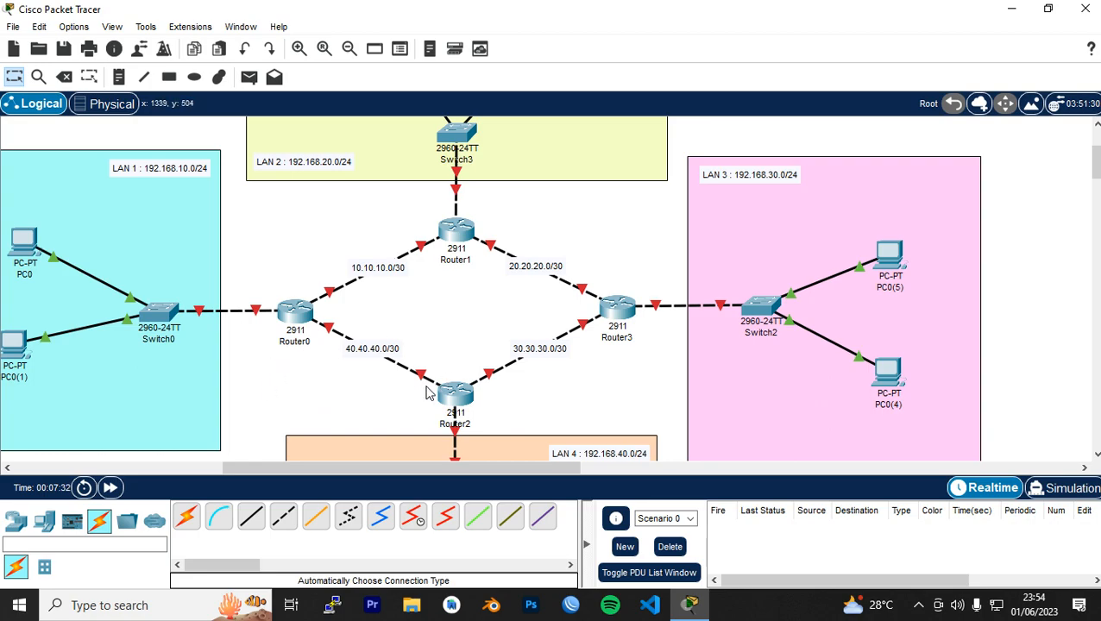
mouse_move(296, 318)
mouse_move(256, 314)
left_click(301, 315)
left_click(445, 59)
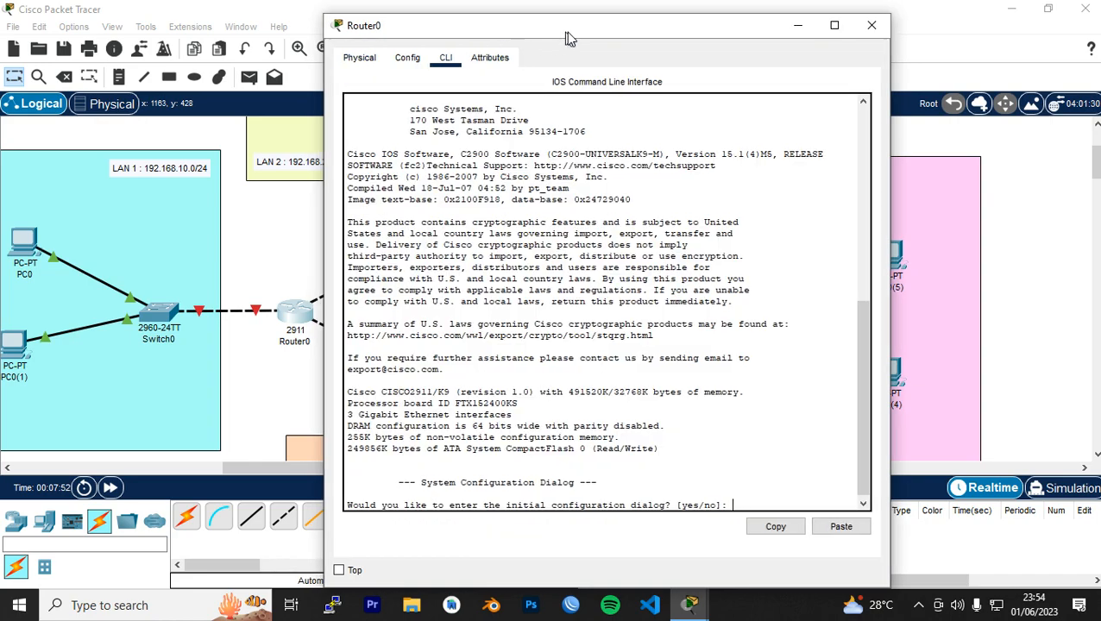
left_click_drag(565, 35, 672, 35)
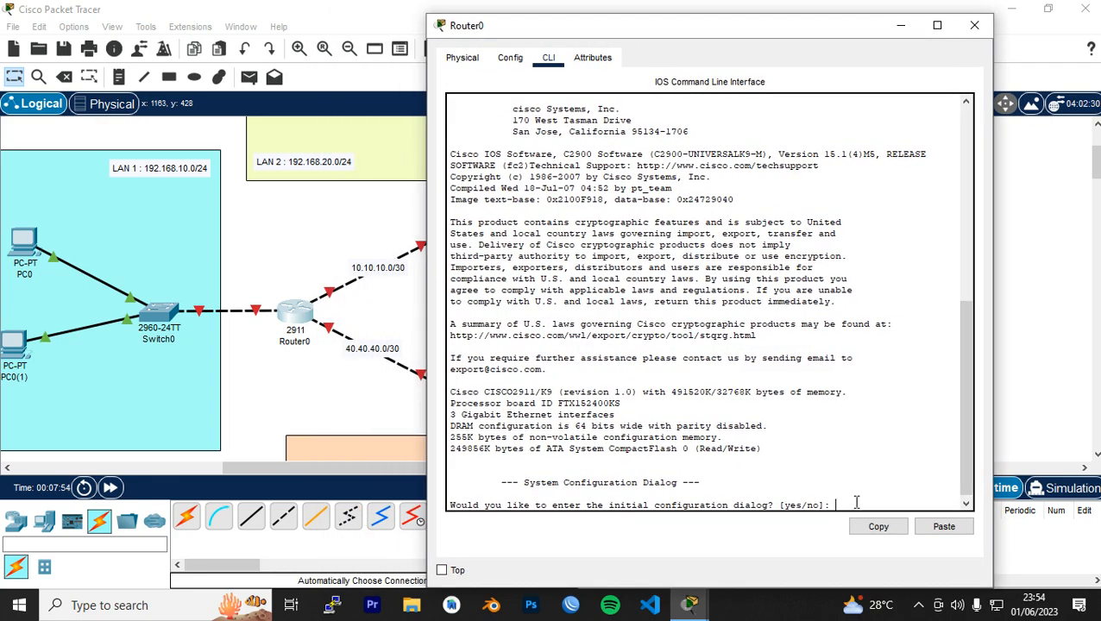
Step: Decline Router0's initial configuration dialog and enter global configuration mode with en and conf t
type("NO")
key("Return")
key("Return")
type("en")
key("Return")
type("conf")
type(" t")
key("Return")
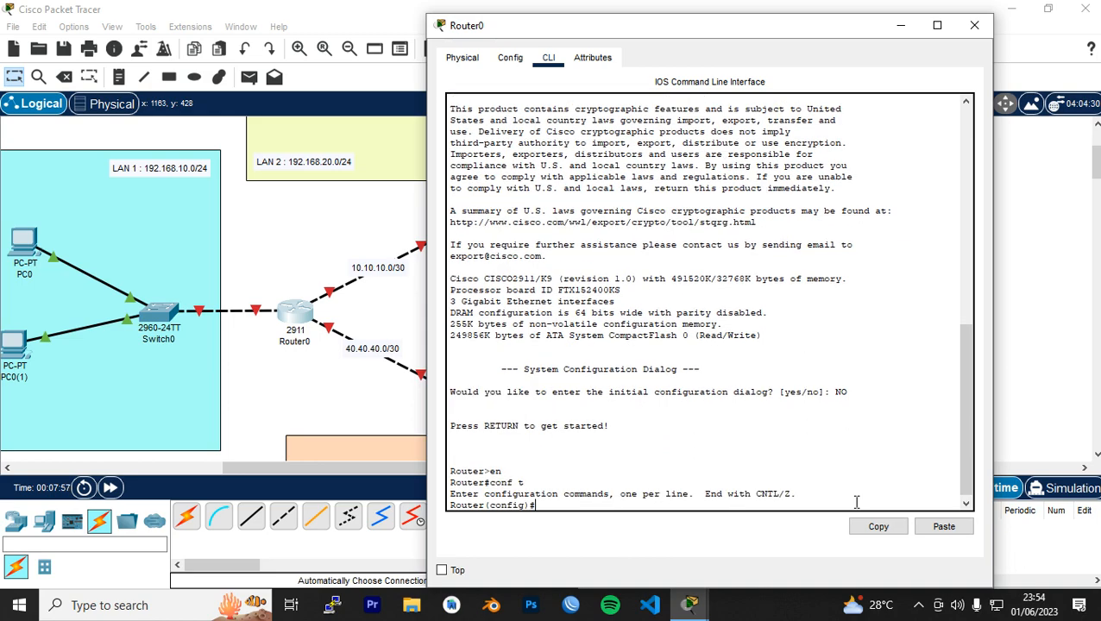
Step: Configure Router0's interface gig0/0 with IP address 192.168.10.1 and mask 255.255.255.0, and enable the interface with no sh
type("int gig0")
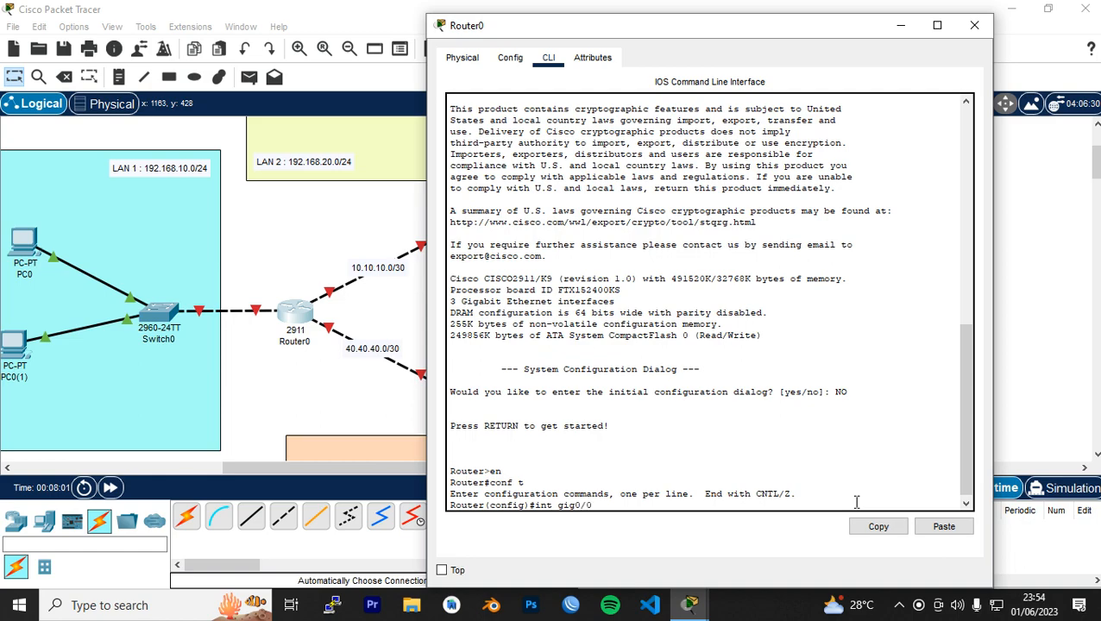
type("/0")
key("Return")
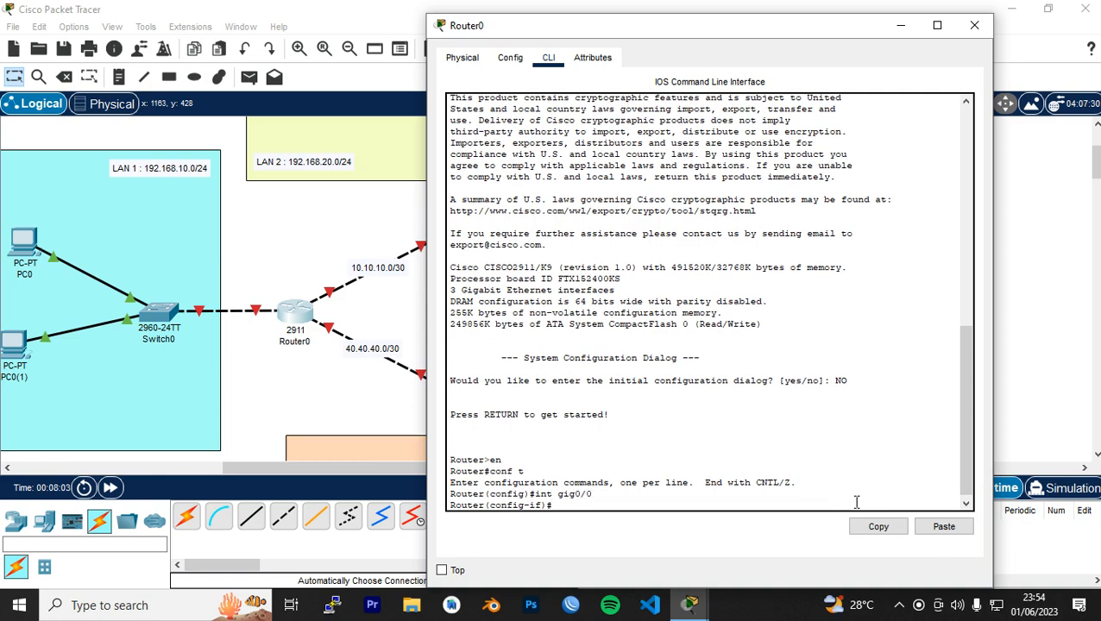
type("ip add 192.168.10.1 255.255.2")
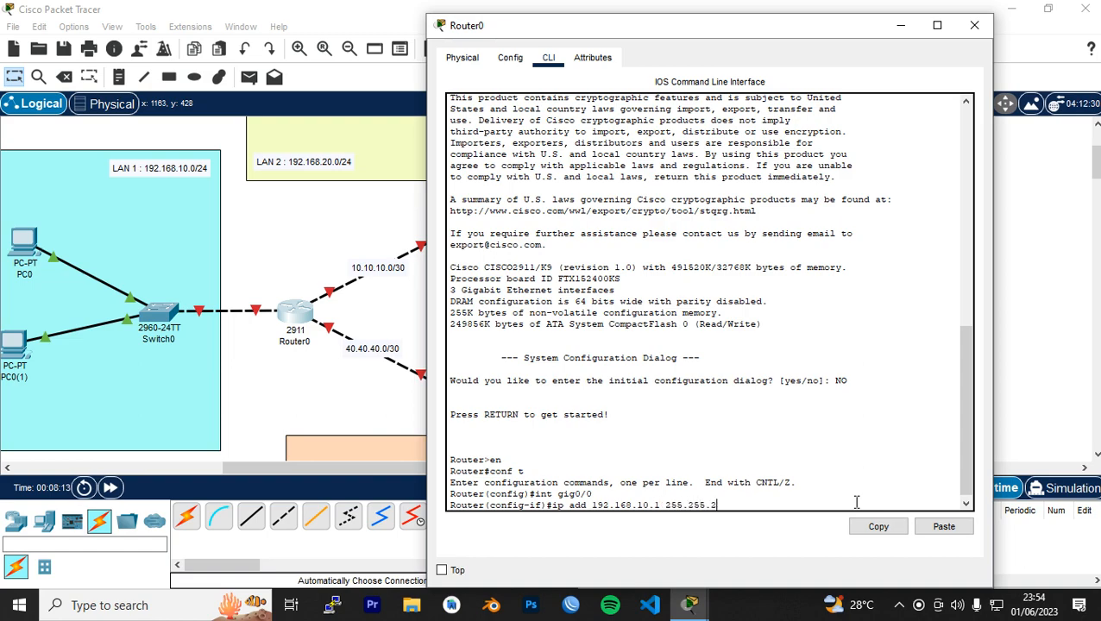
type("5.0")
key("Return")
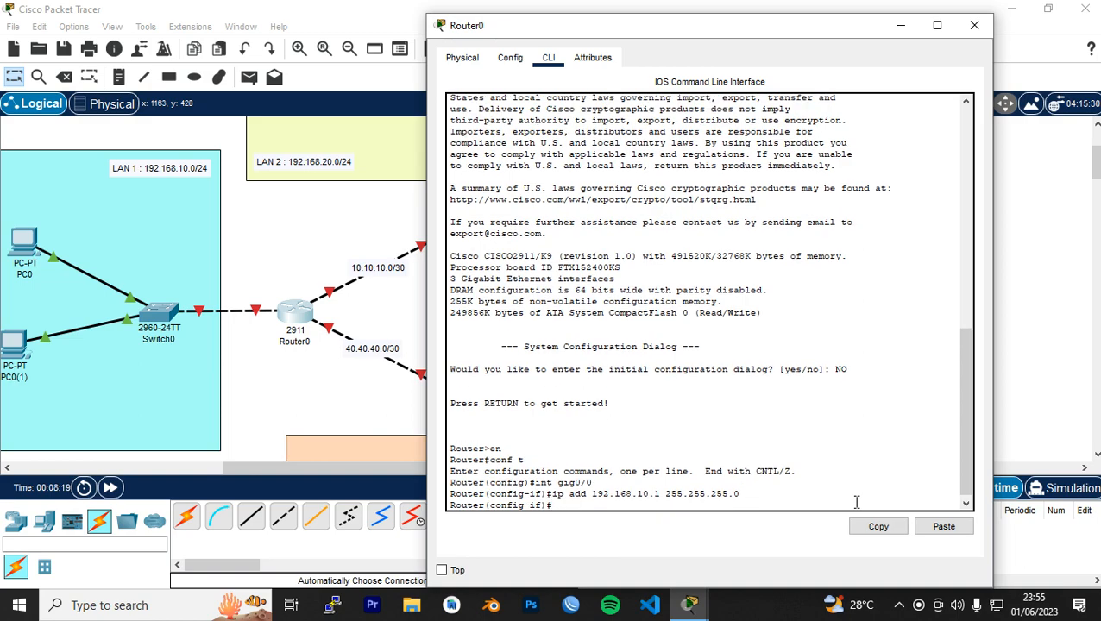
type("no sh")
key("Return")
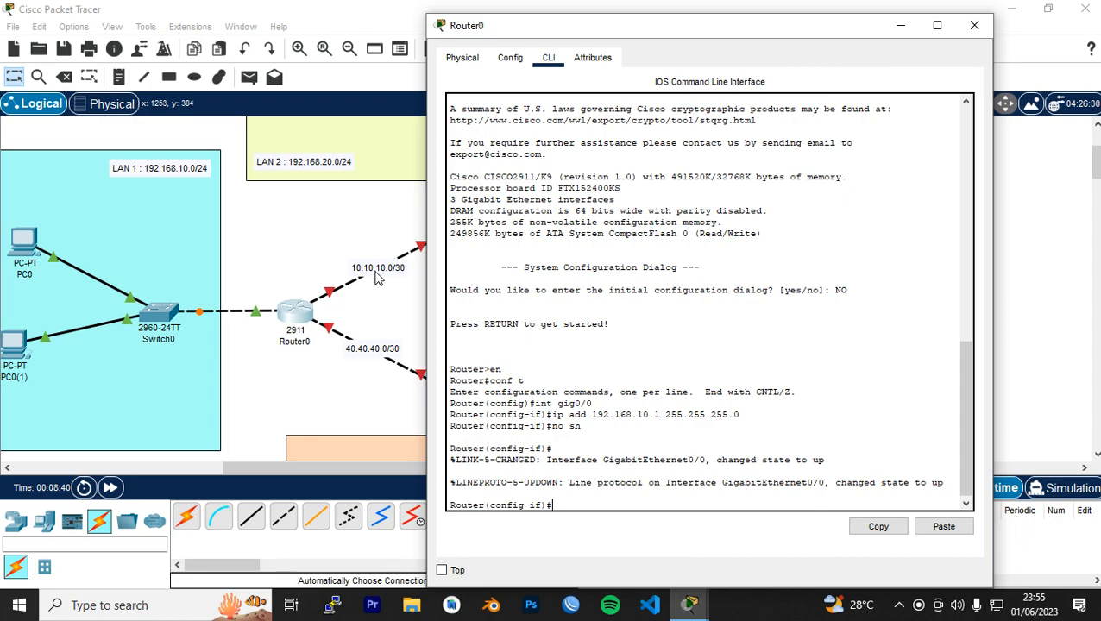
Step: Configure Router0's interface gig0/2 towards Router1 with IP address 10.10.10.1 and mask 255.255.255.252, and enable it with no sh
left_click(897, 26)
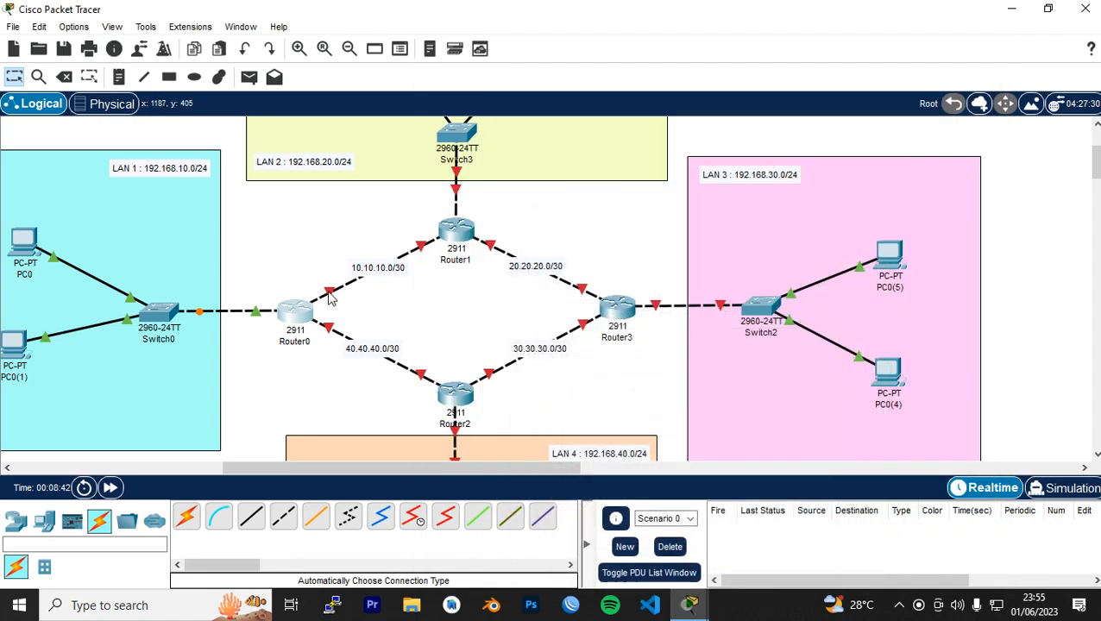
mouse_move(331, 298)
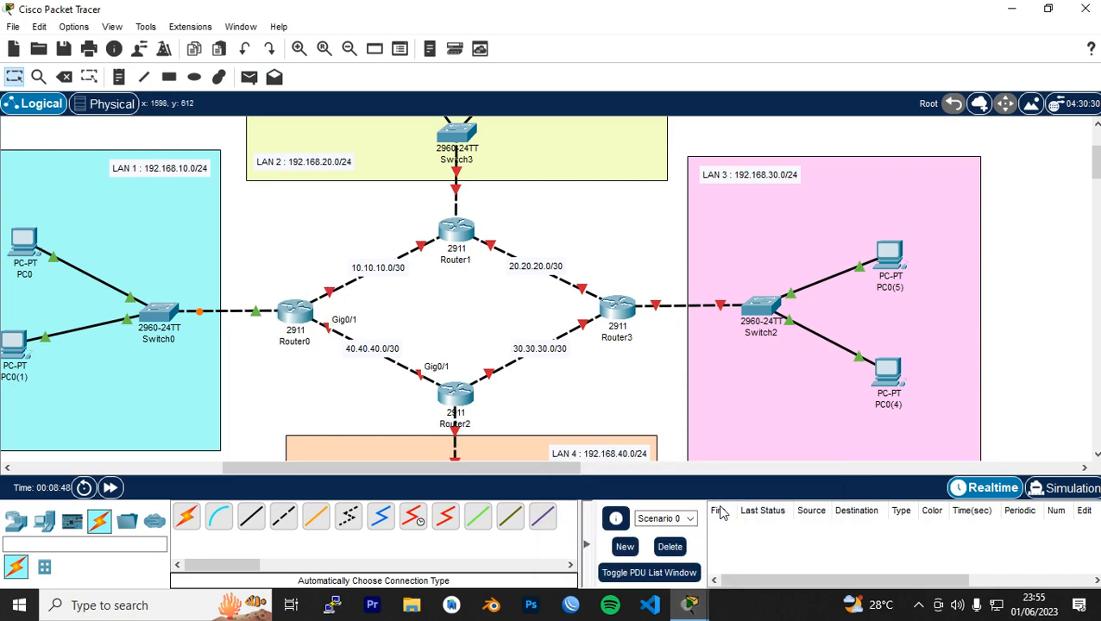
mouse_move(706, 598)
left_click(660, 518)
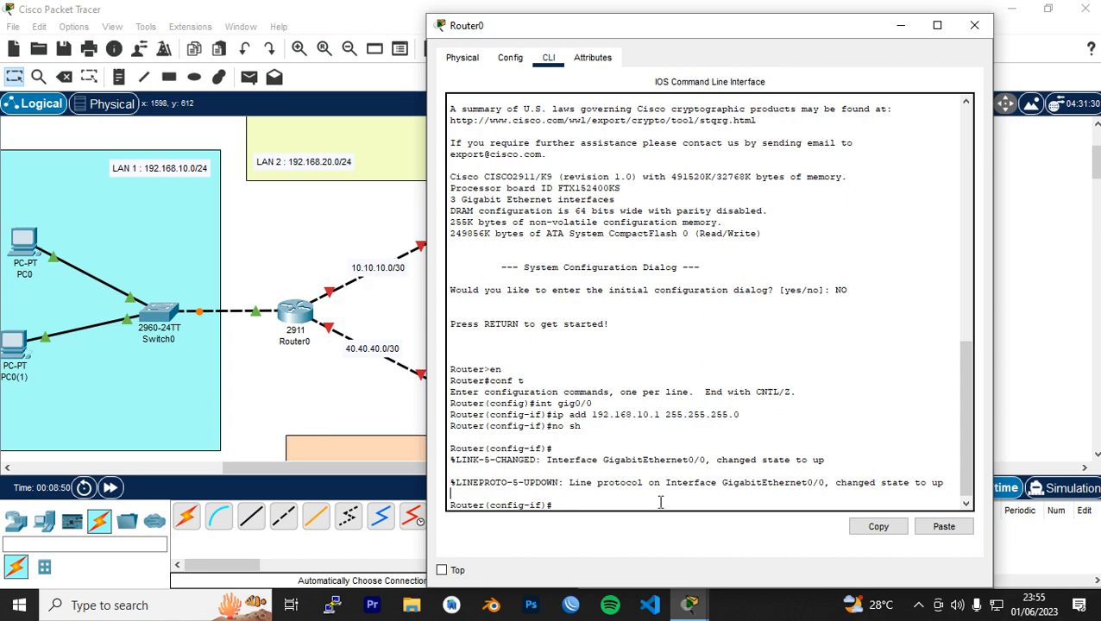
type("int gig0/2")
key("Return")
type("ip add 10.10.10.")
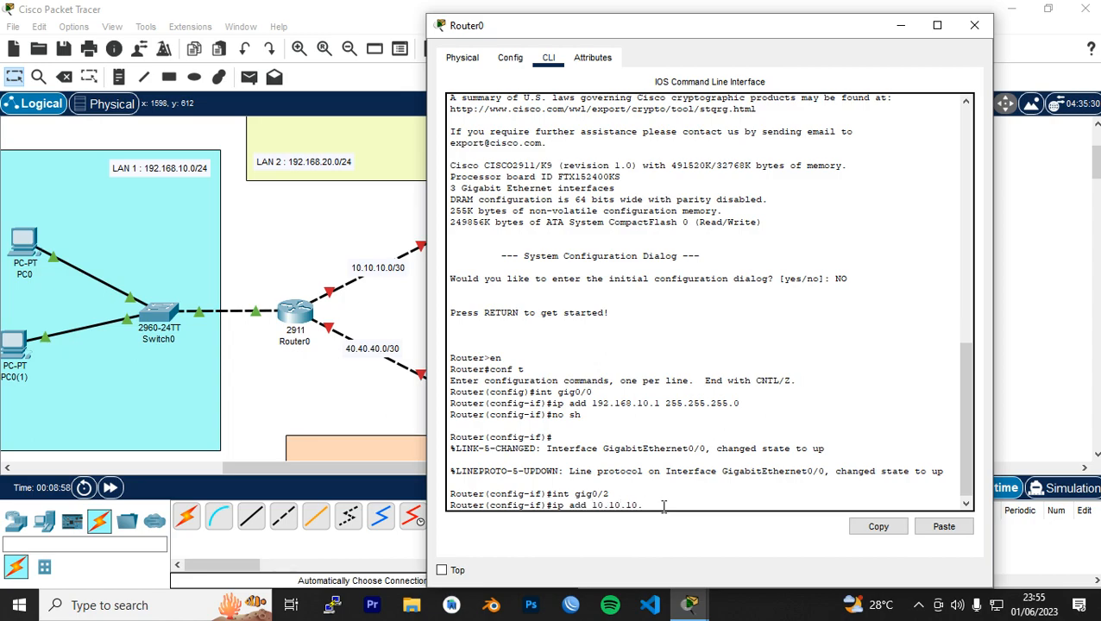
type("1 255.2555.255.252")
key("Return")
type("no sh")
key("Return")
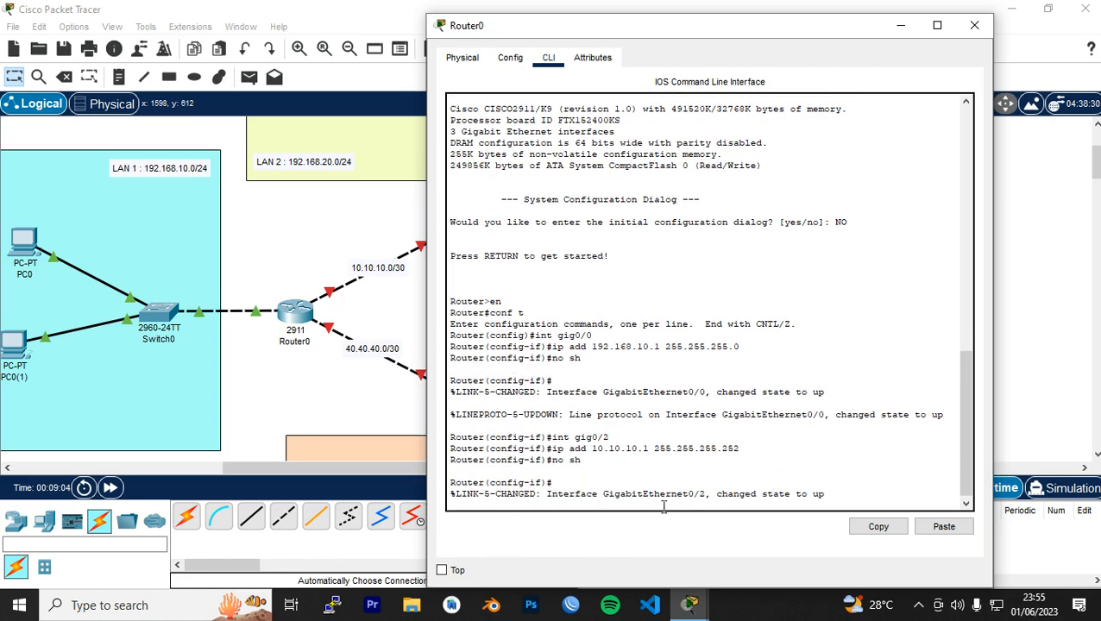
key("Return")
Step: Configure Router0's interface gig0/1 with IP address 40.40.40.1 and mask 255.255.255.252, enable it with no sh, and close Router0's window
type("int gig0/1")
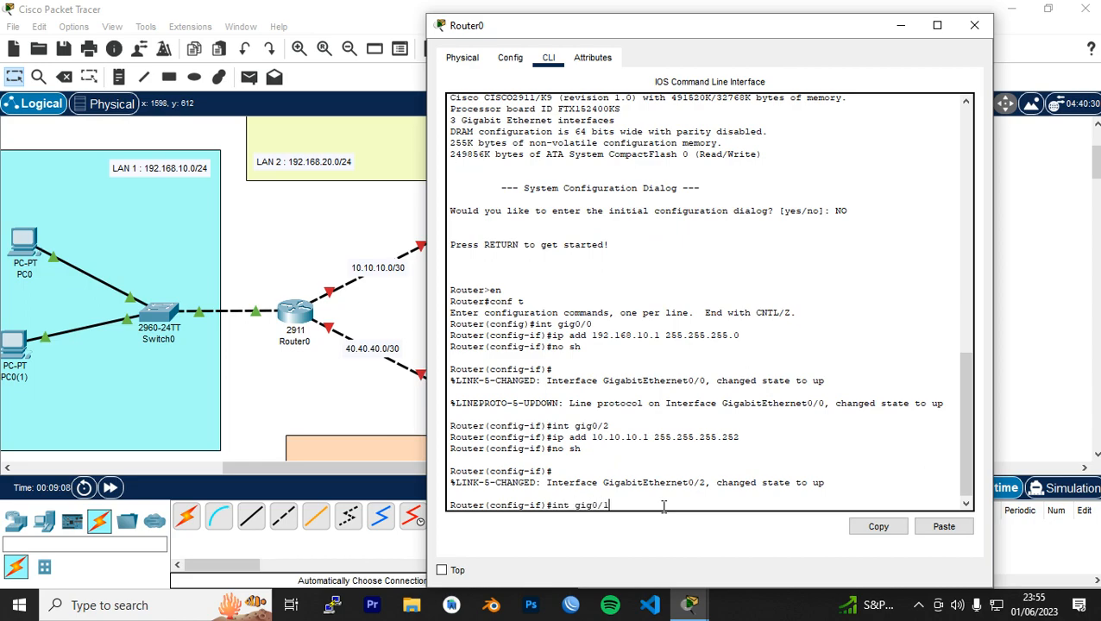
key("Return")
type("ip adf")
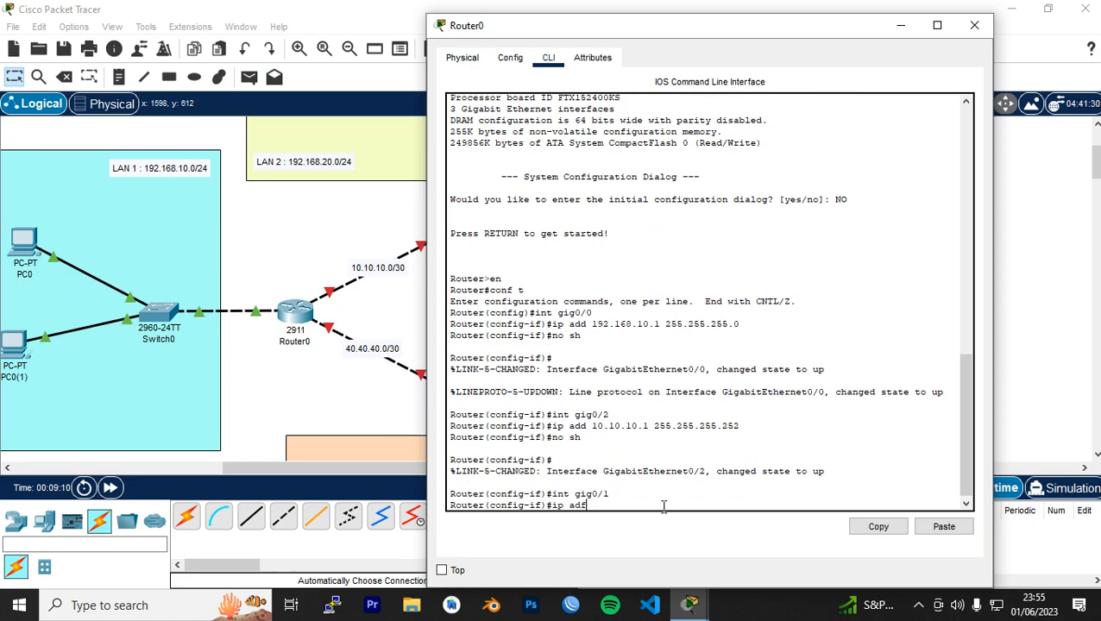
key("BackSpace")
type("d 40.40.40.1 255.255.255.252")
key("Return")
type("no sh")
key("Return")
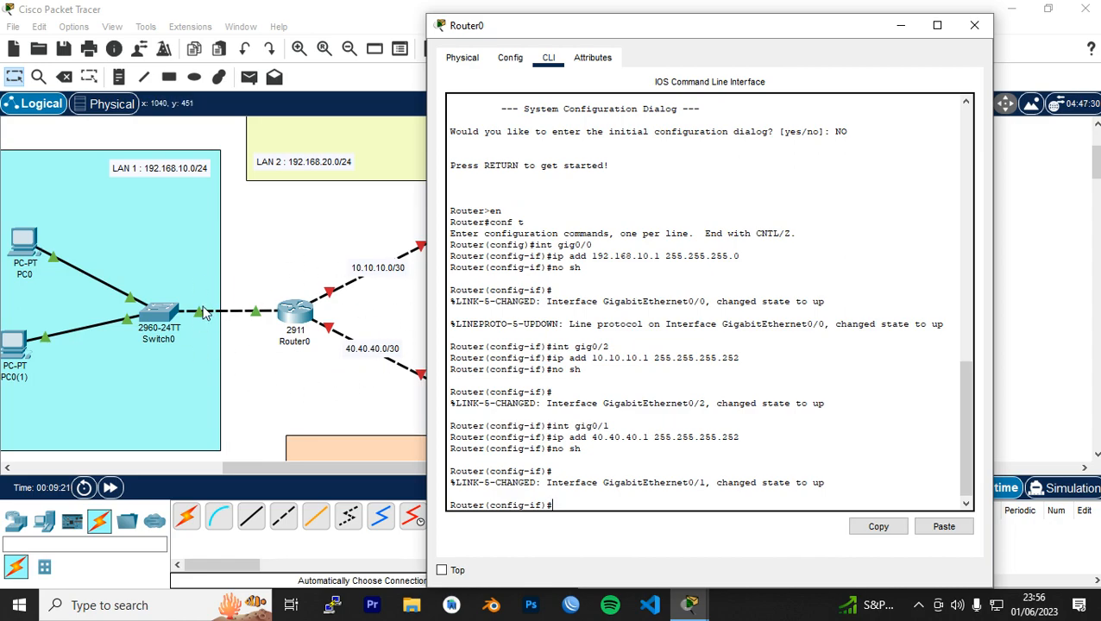
left_click(974, 25)
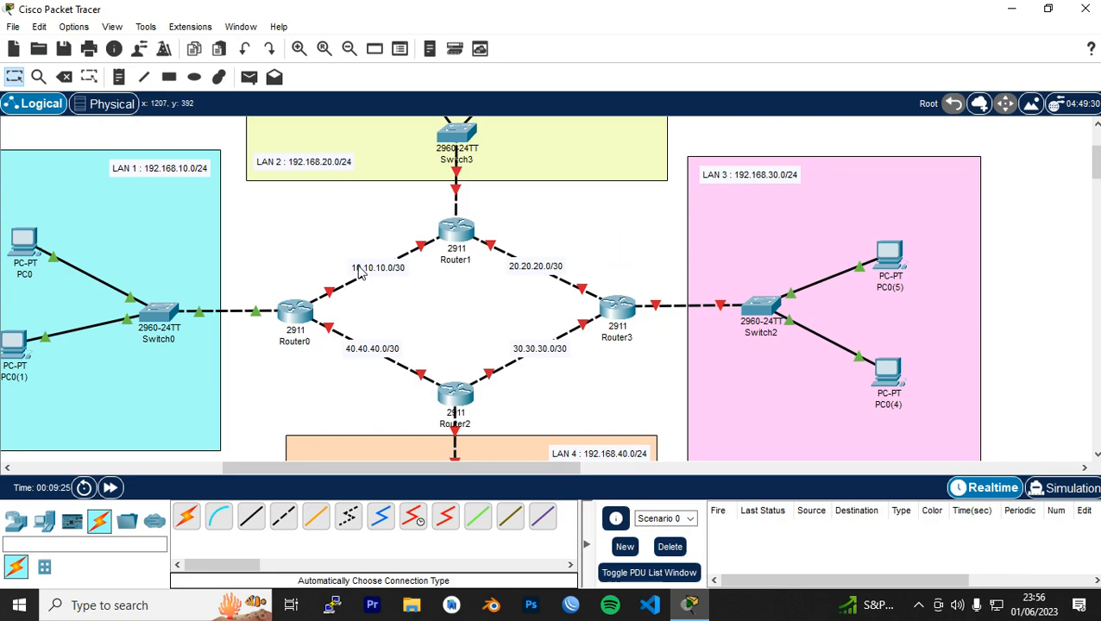
Step: Open Router1's command-line interface and move its window aside so that Router1 and its LAN 2 link stay in view
scroll(460, 206, "down", 2)
scroll(460, 205, "up", 4)
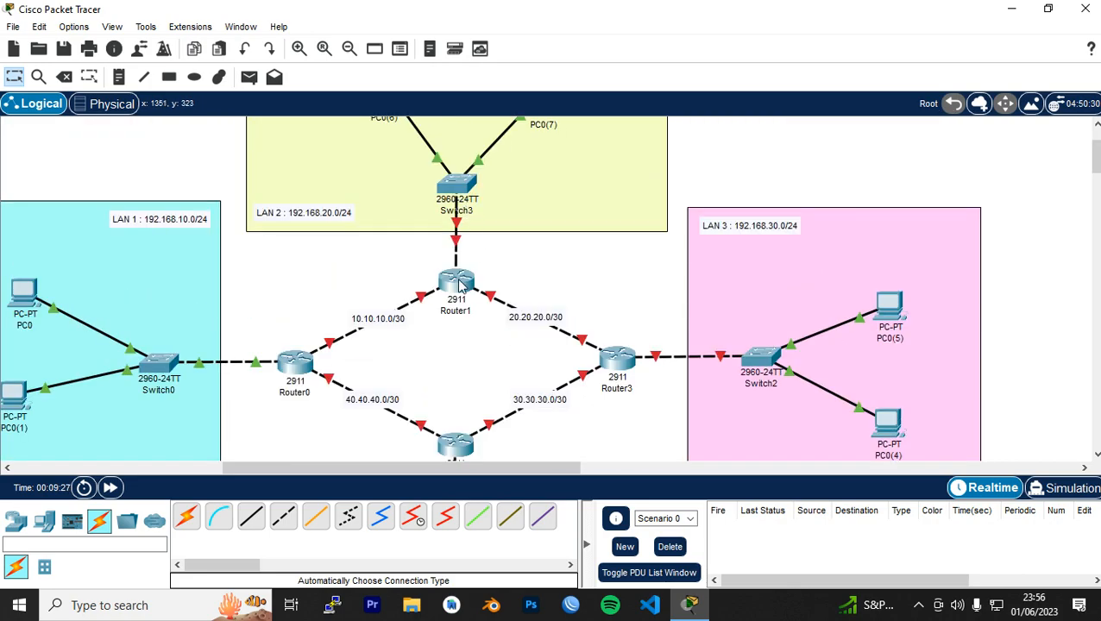
left_click(456, 281)
left_click_drag(614, 30, 847, 26)
left_click(677, 52)
left_click_drag(758, 24, 746, 21)
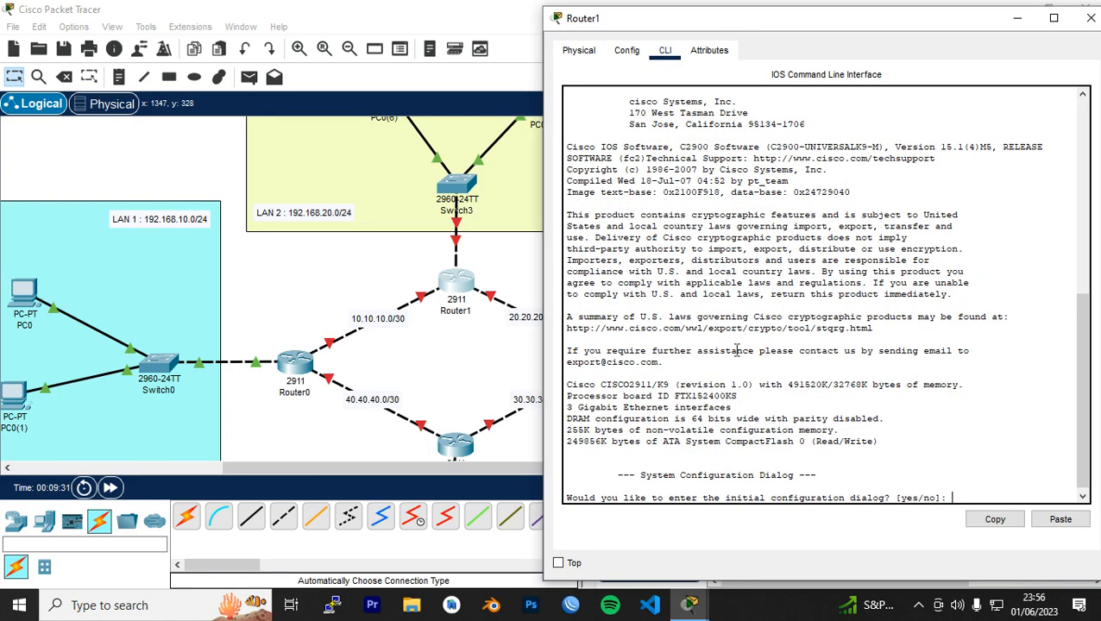
Step: Check the port labels on Router1's LAN 2 link, decline Router1's initial configuration dialog, and enter global configuration mode with en and conf t
left_click(515, 271)
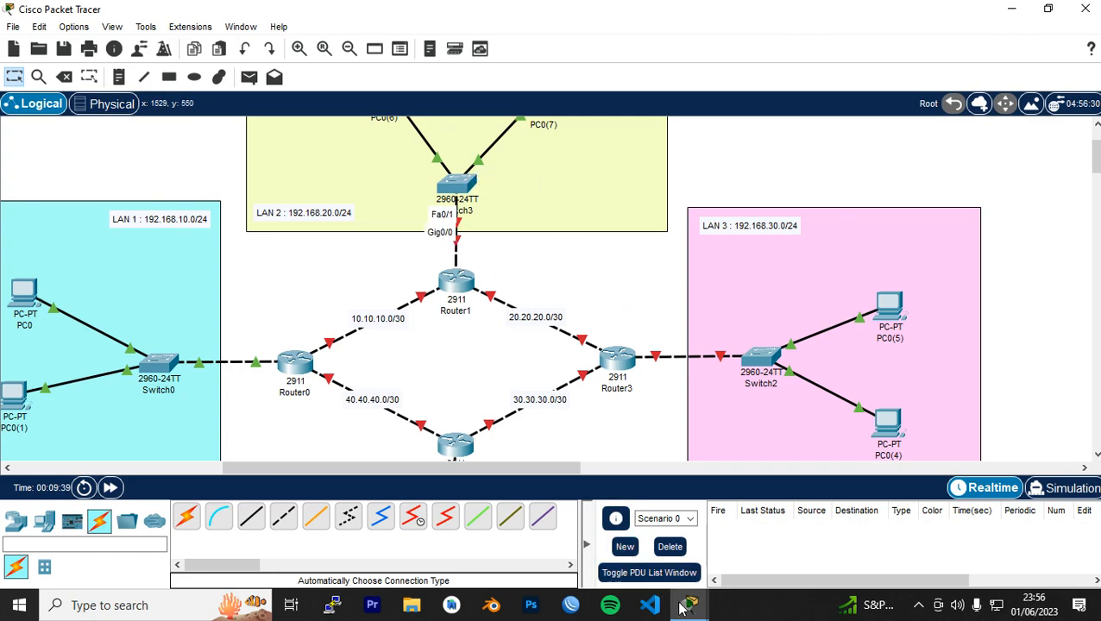
mouse_move(680, 608)
left_click(789, 539)
type("no")
key("Return")
key("Return")
type("en")
key("Return")
type("conf t")
key("Return")
Step: Configure Router1's interface gig0/0 with IP address 192.168.20.1 and mask 255.255.255.0, and enable it with no sh
type("in")
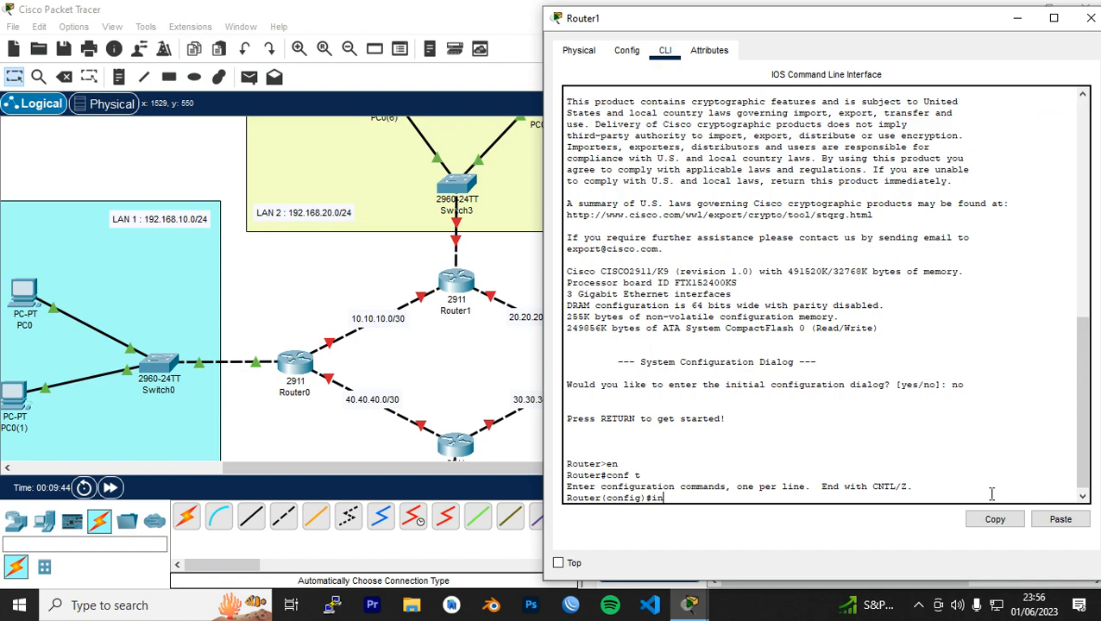
type("t gig0/0")
key("Return")
type("ip add")
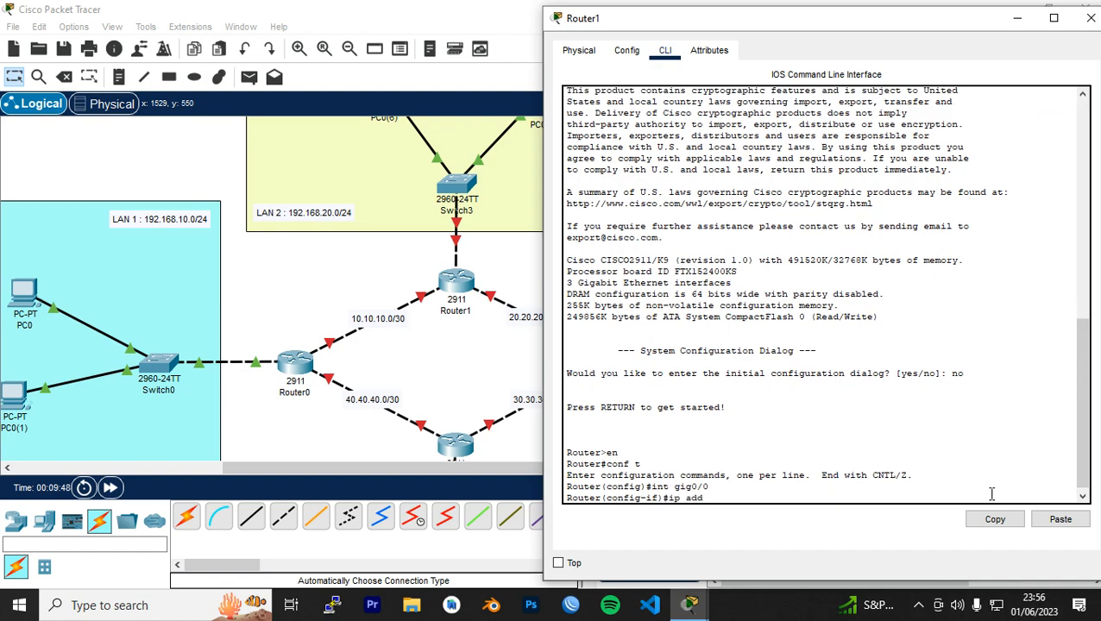
type(" 192.168.20.1 255.255.255.0")
key("Return")
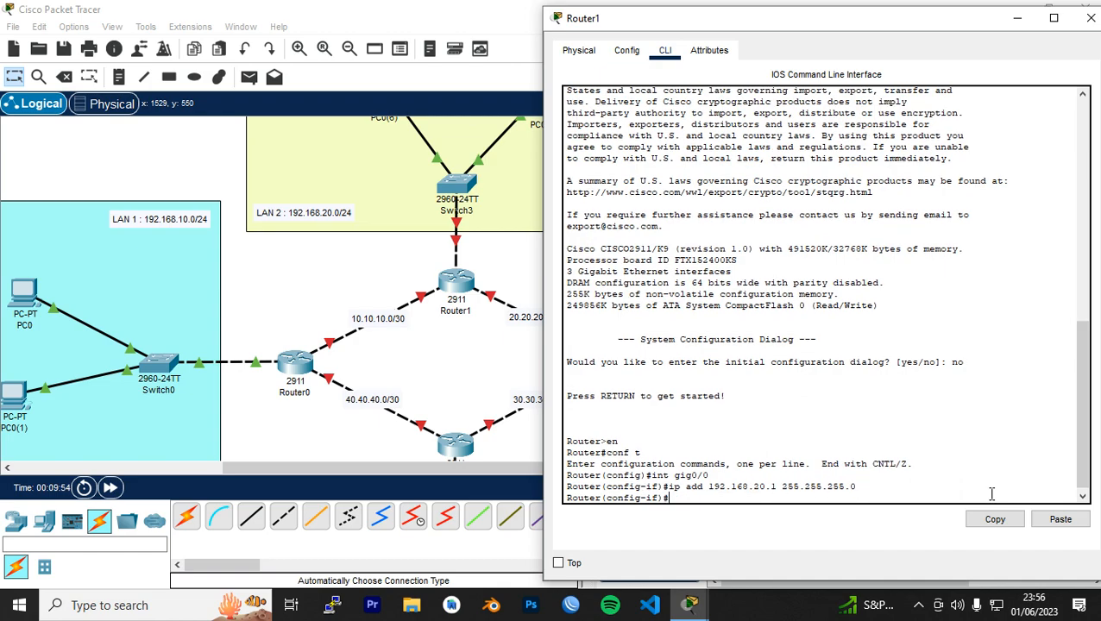
type("no sh")
key("Return")
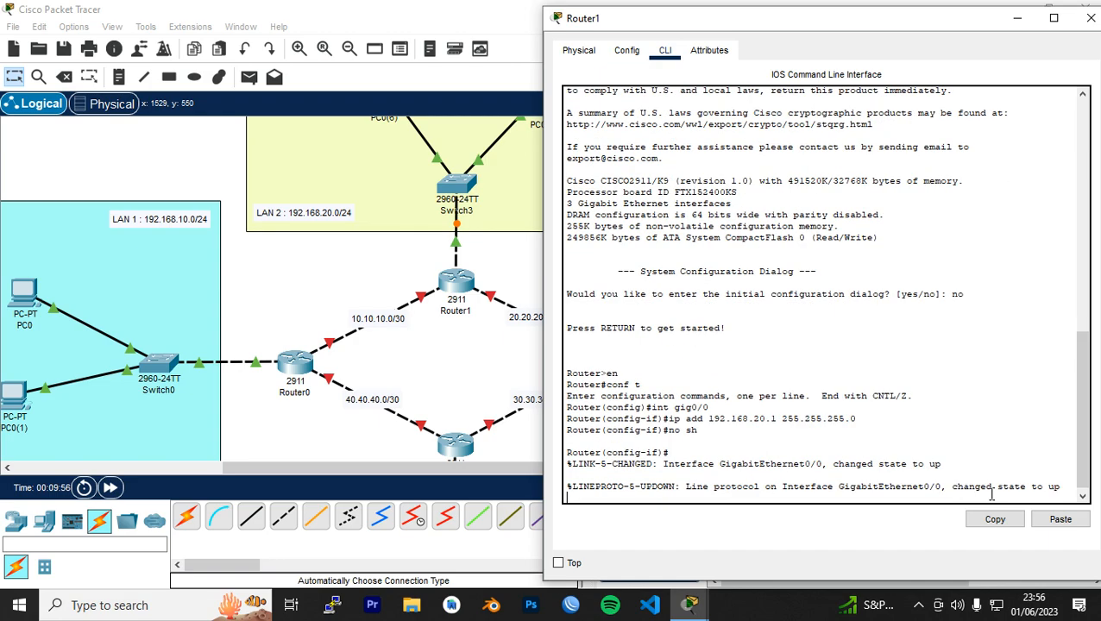
key("Return")
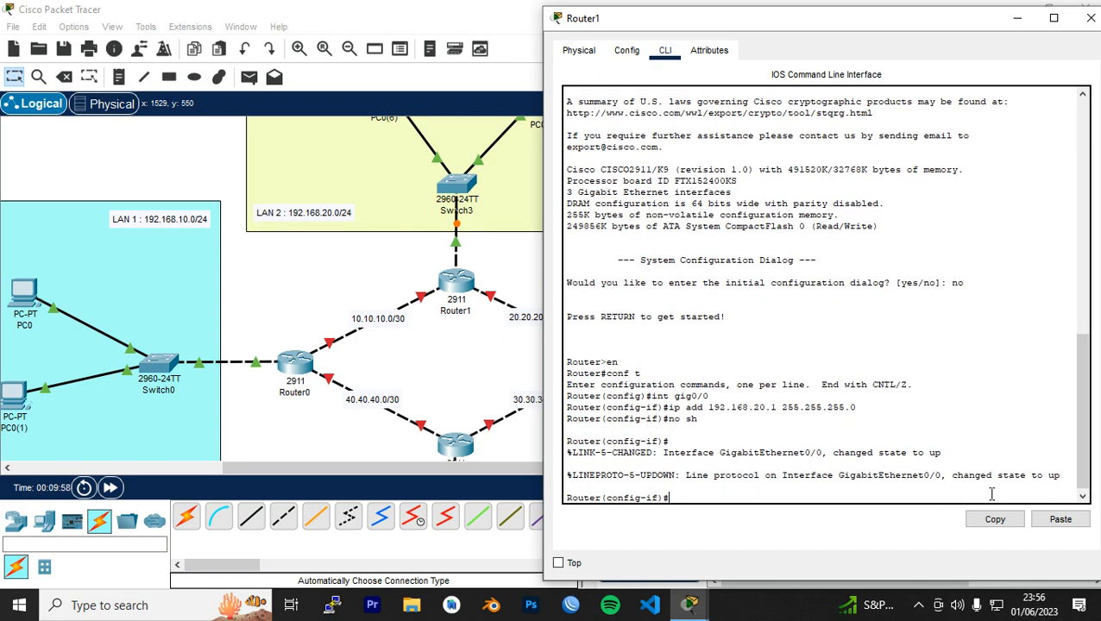
Step: Configure Router1's interface gig0/2 towards Router0 with IP address 10.10.10.2 and mask 255.255.255.252, and enable it with no sh
left_click(1090, 17)
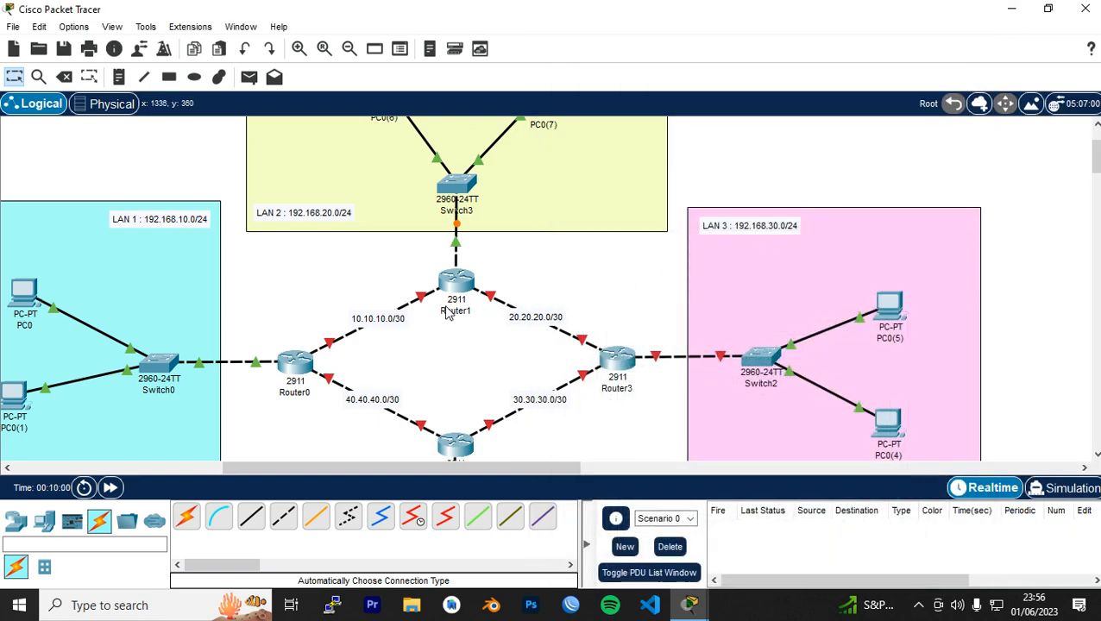
mouse_move(420, 301)
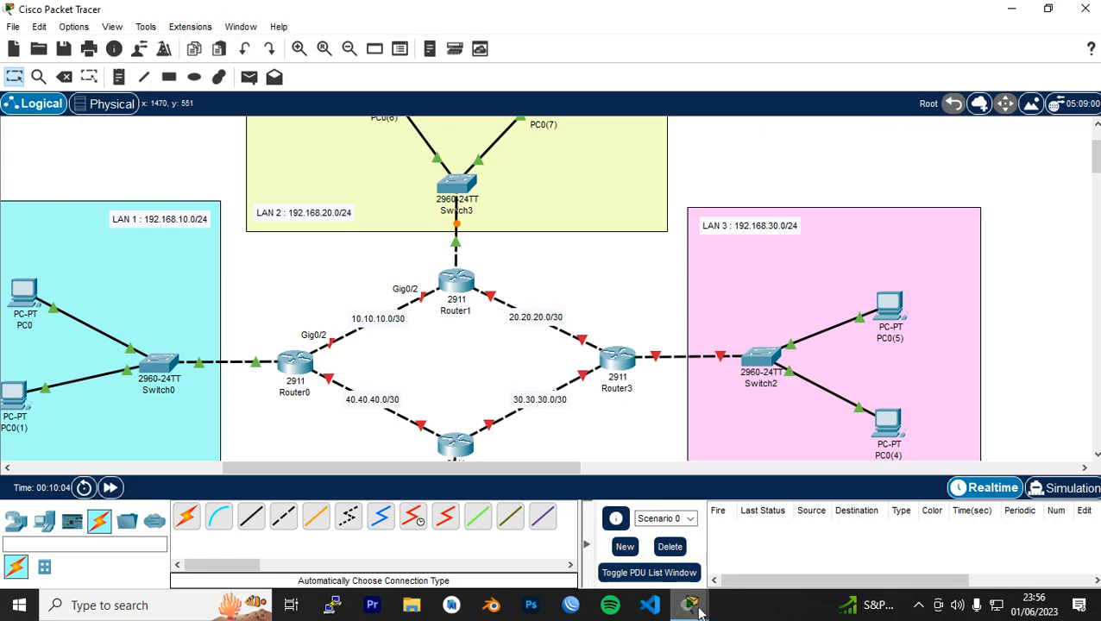
mouse_move(689, 605)
left_click(799, 508)
type("int gig0/2")
key("Return")
type("ip add 10.10.10.2 ")
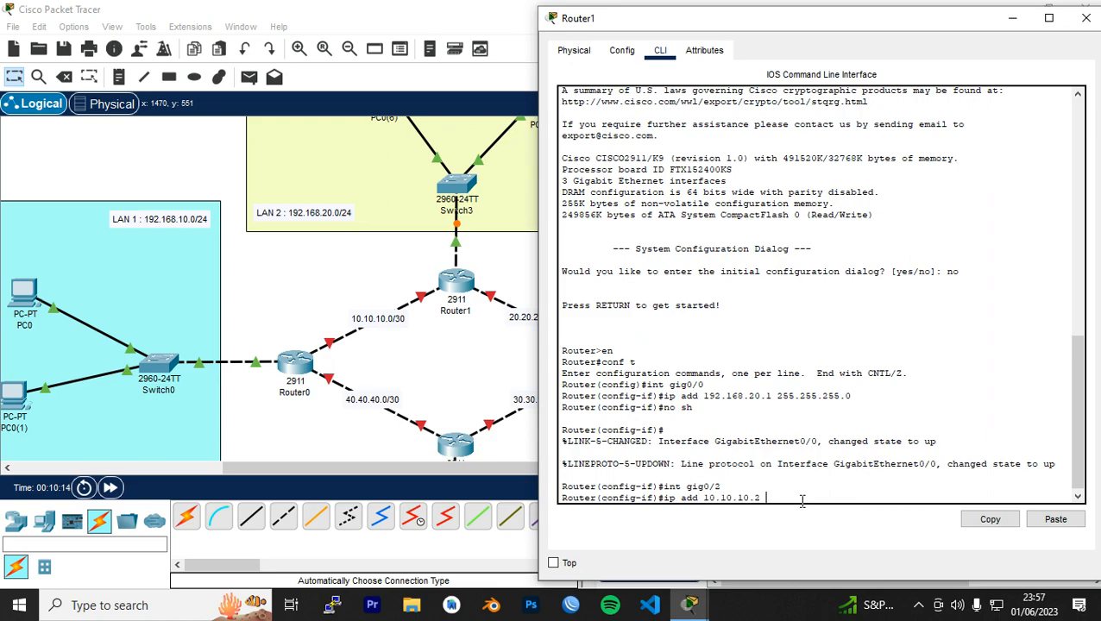
type("255.255.255.252")
key("Return")
type("no sh")
key("Return")
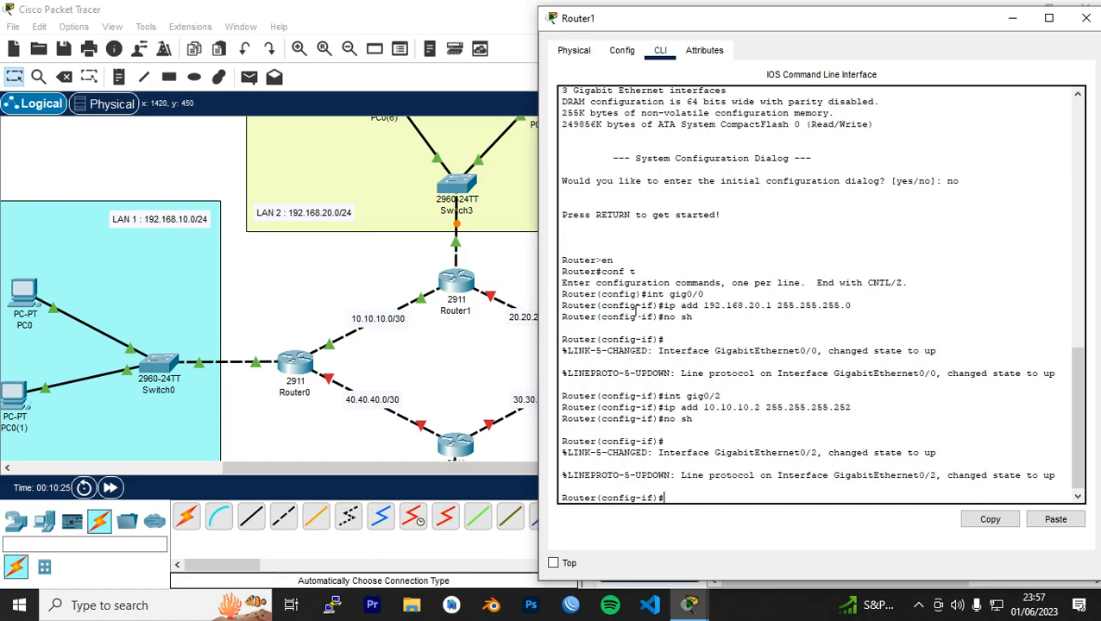
Step: Assign IP address 20.20.20.1 with mask 255.255.255.252 to Router1's interface gig0/1 towards Router3, and close Router1's window
left_click(511, 286)
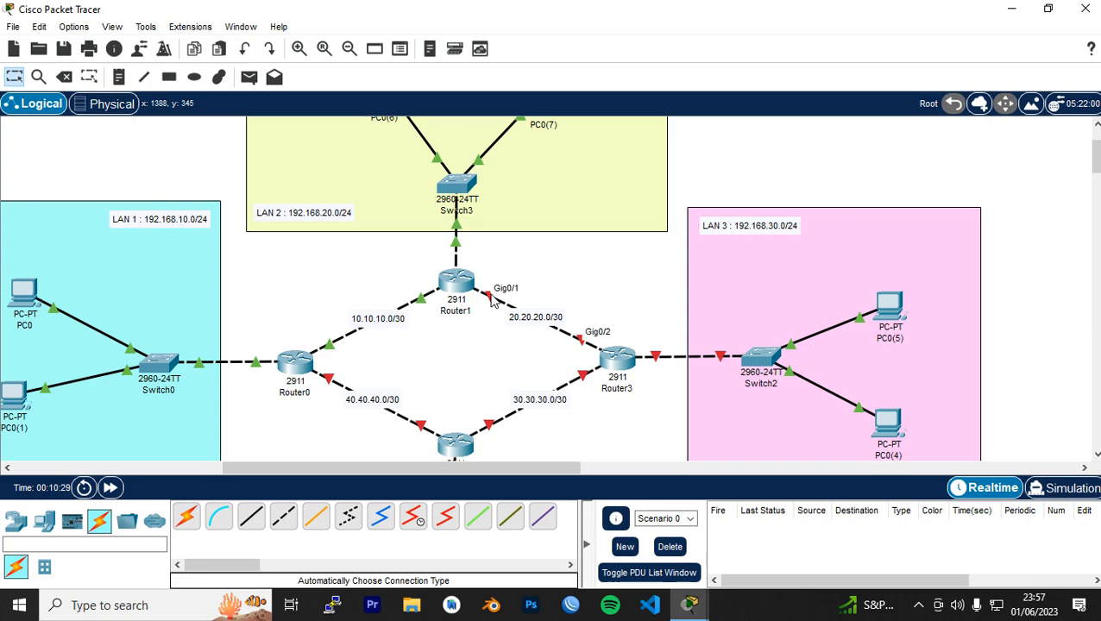
mouse_move(689, 604)
left_click(775, 535)
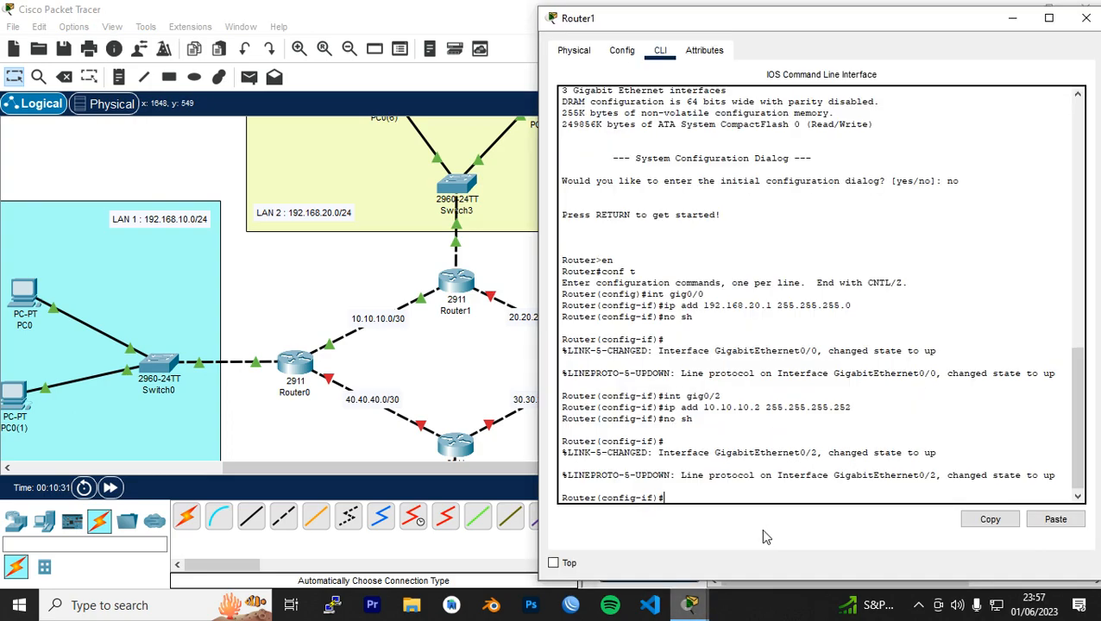
left_click_drag(761, 27, 826, 20)
type("int gig")
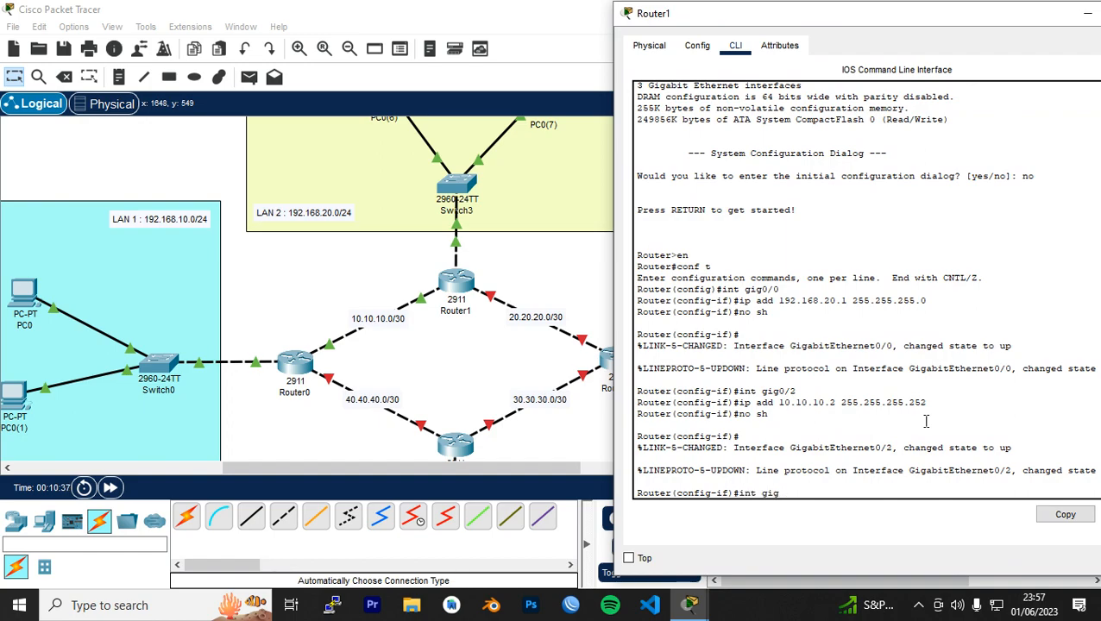
type("0/1")
key("Return")
type("ip")
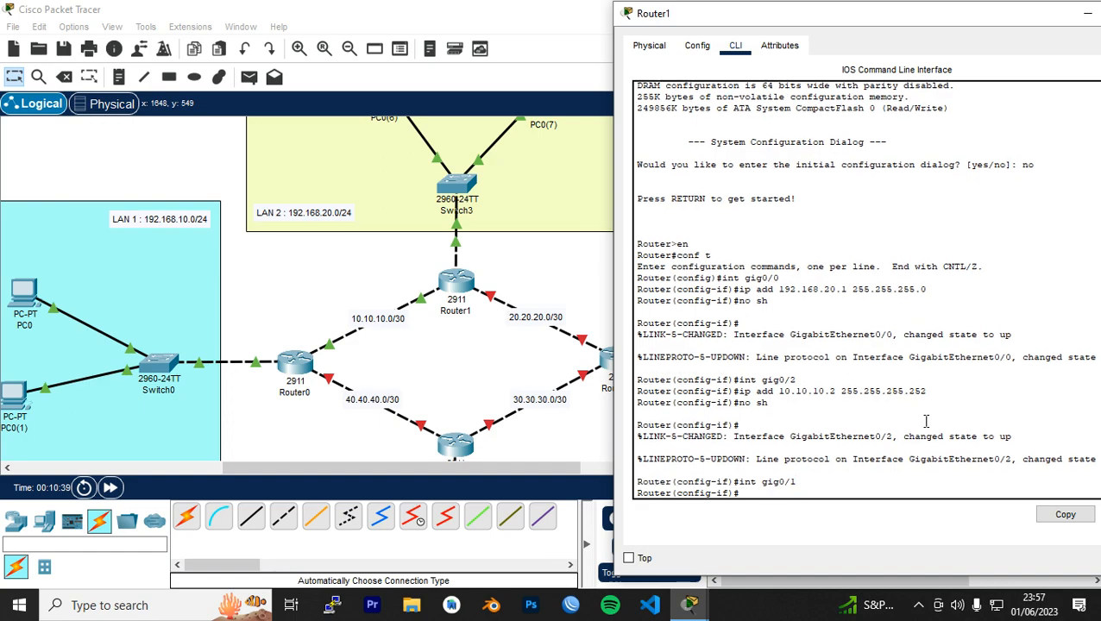
type(" add 20.20.20.1 255.255.255.252")
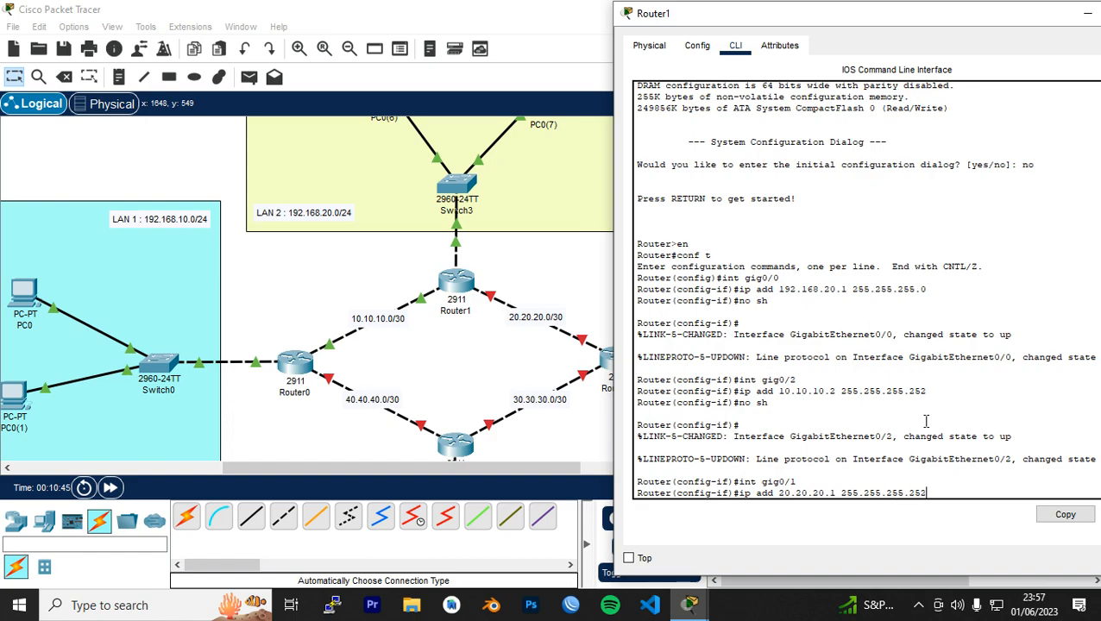
key("Return")
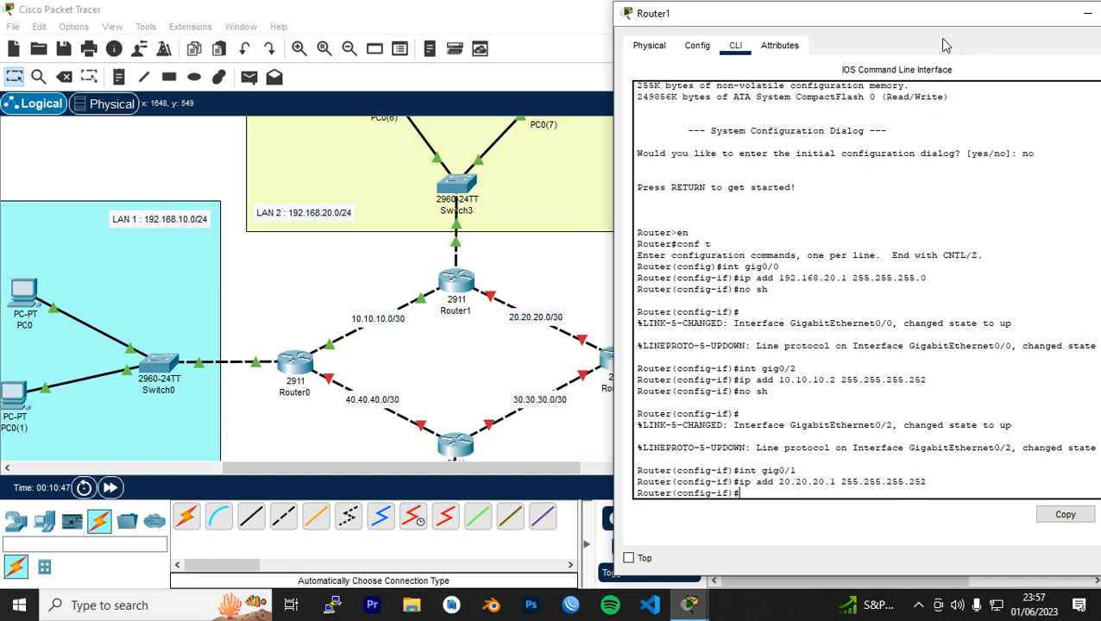
left_click_drag(740, 13, 443, 24)
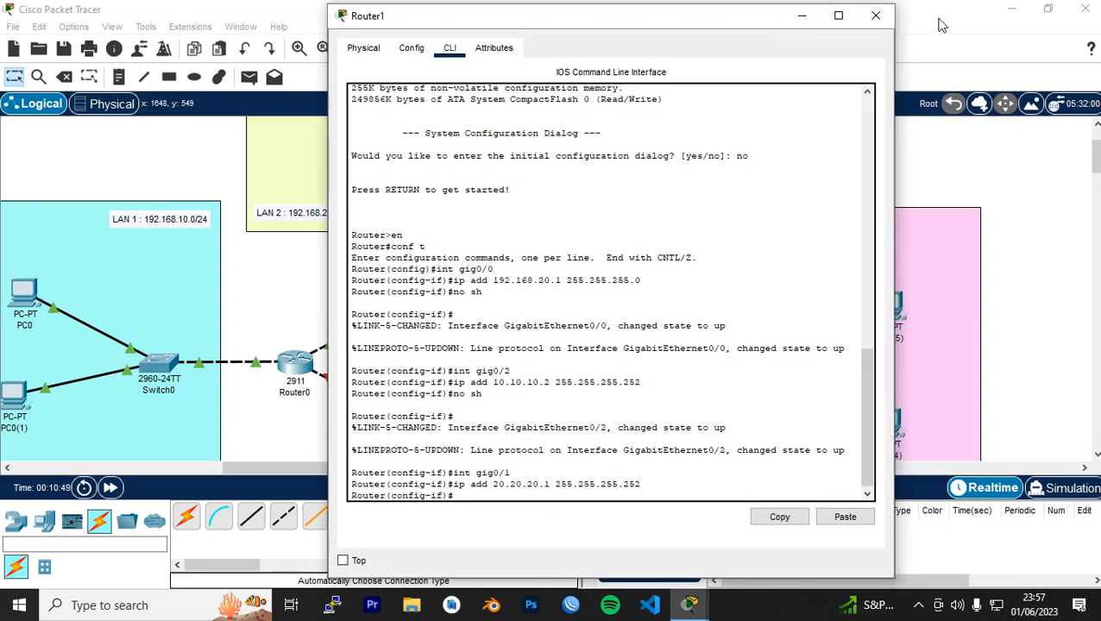
left_click(878, 15)
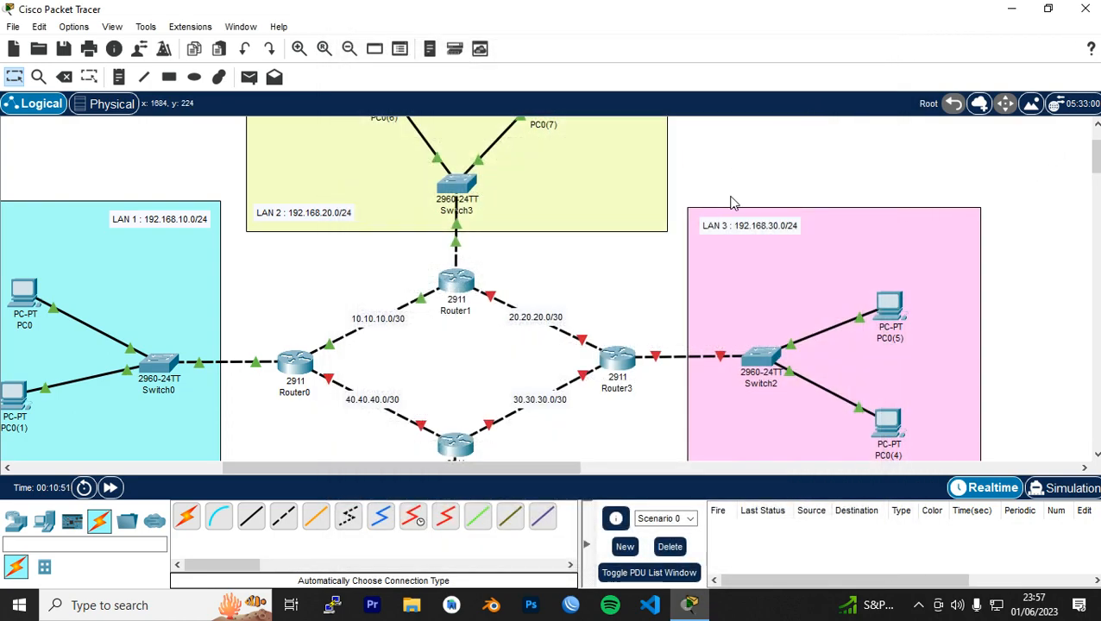
Step: Open Router2's command-line interface and move its window aside so that Router2 and its links stay in view
scroll(737, 202, "down", 3)
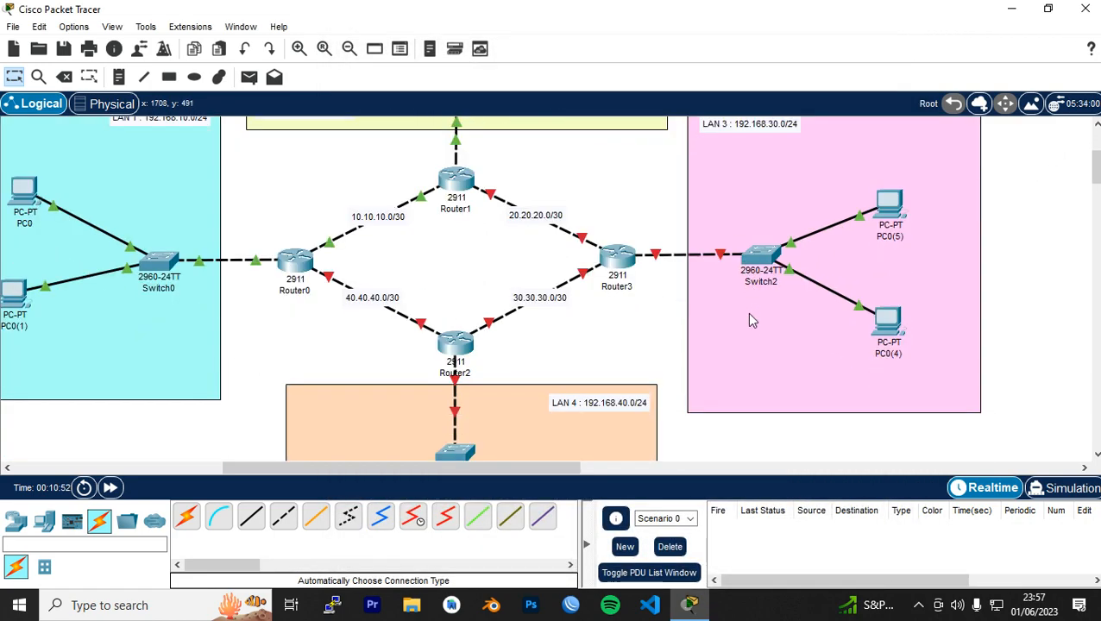
left_click(453, 345)
left_click_drag(555, 36, 774, 13)
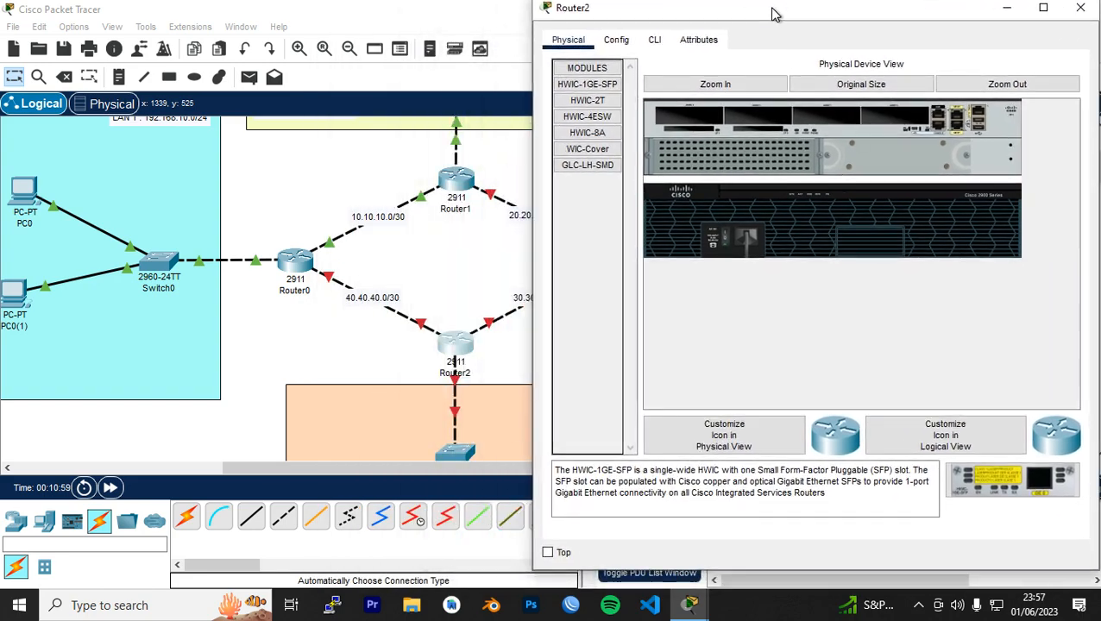
left_click(653, 45)
Step: Skip the initial configuration dialog in Router2's CLI and enter global configuration mode with en and conf t
left_click(1080, 12)
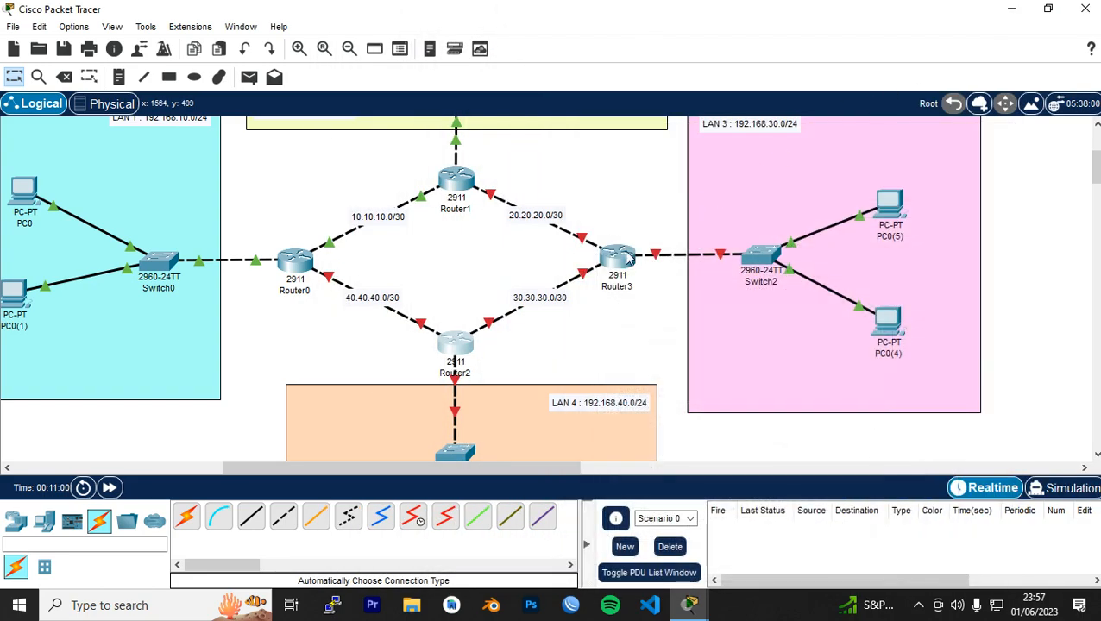
scroll(522, 336, "down", 1)
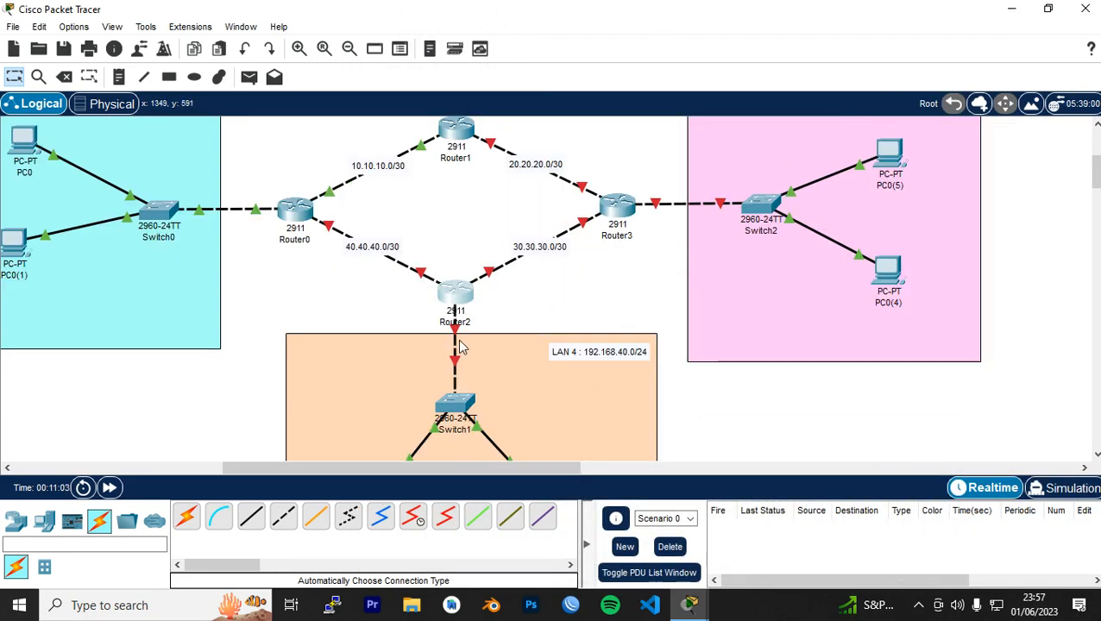
mouse_move(456, 337)
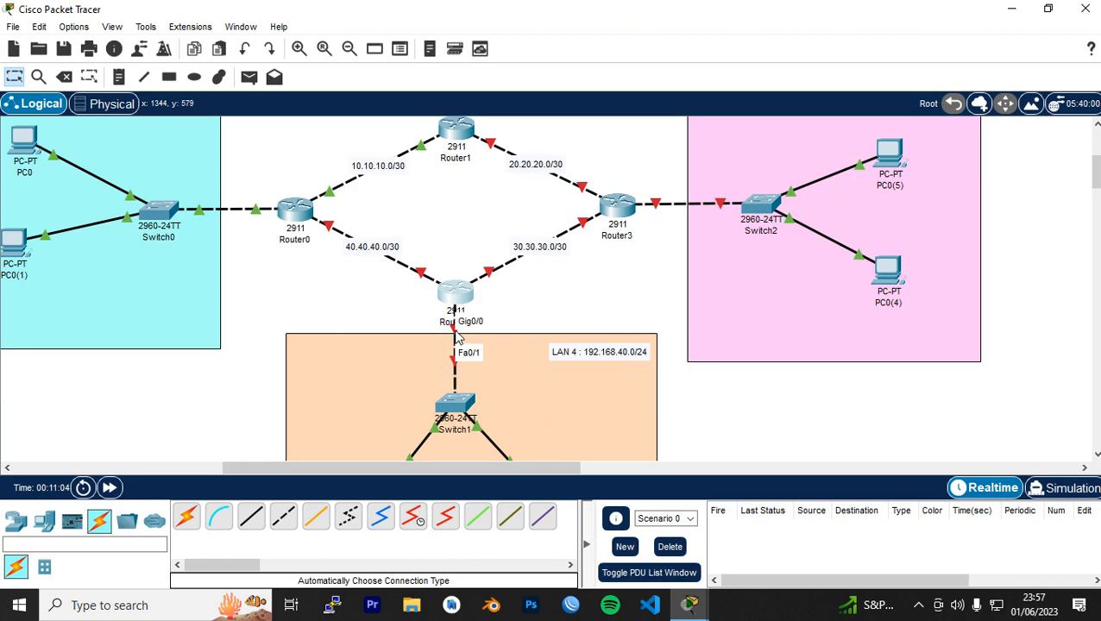
left_click(692, 607)
left_click(802, 536)
type("no")
key("Return")
key("Return")
type("en")
key("Return")
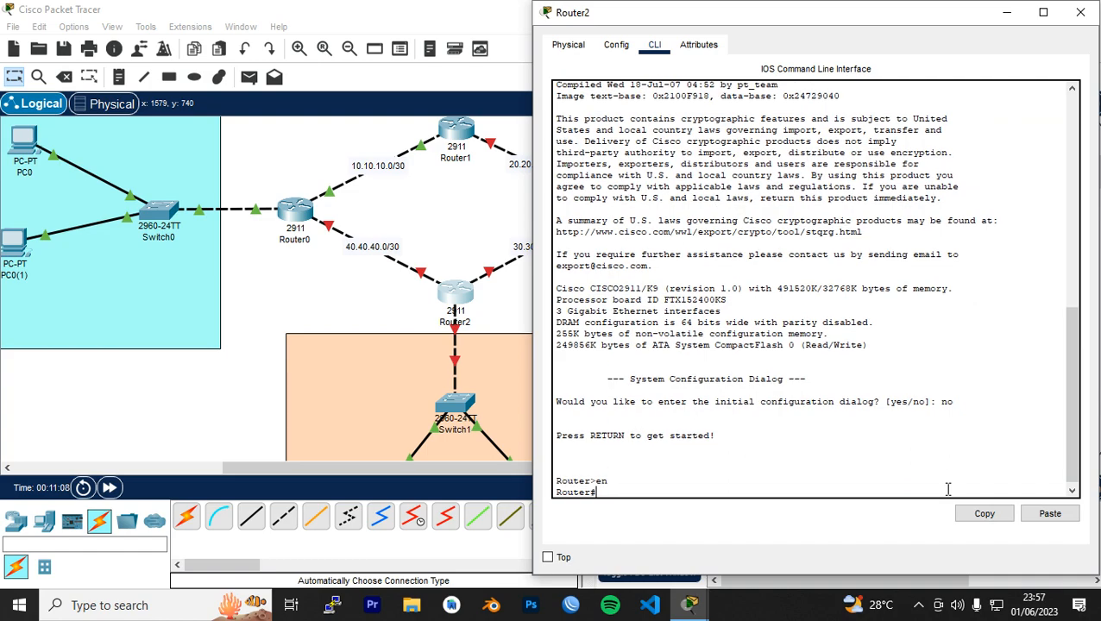
type("conf t")
key("Return")
Step: Configure Router2's interface gig0/0 towards LAN 4 with IP address 192.168.40.1 and mask 255.255.255.0, and enable it with no sh
type("i")
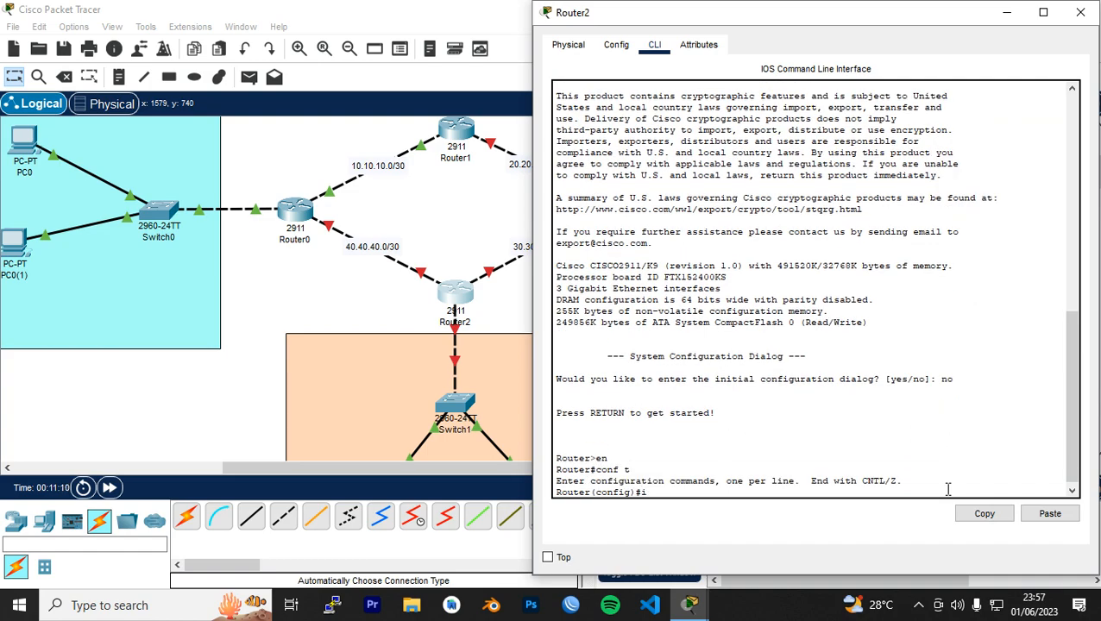
type("nt gig0/0")
key("Return")
type("i")
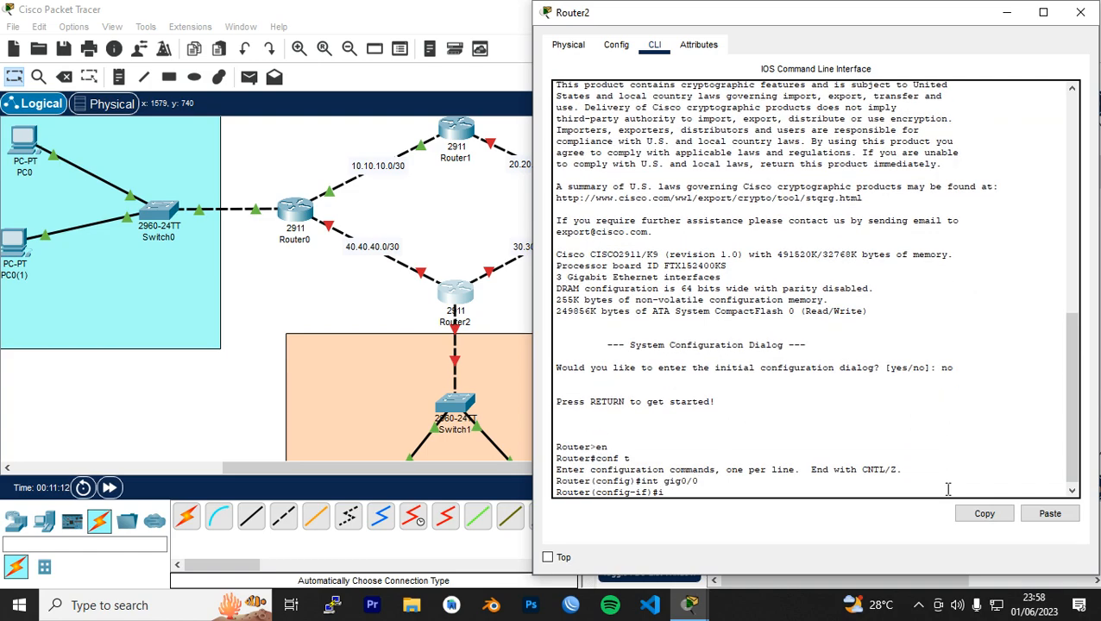
type("p add 192.168.")
left_click(1003, 12)
scroll(592, 377, "down", 2)
mouse_move(689, 605)
left_click(781, 542)
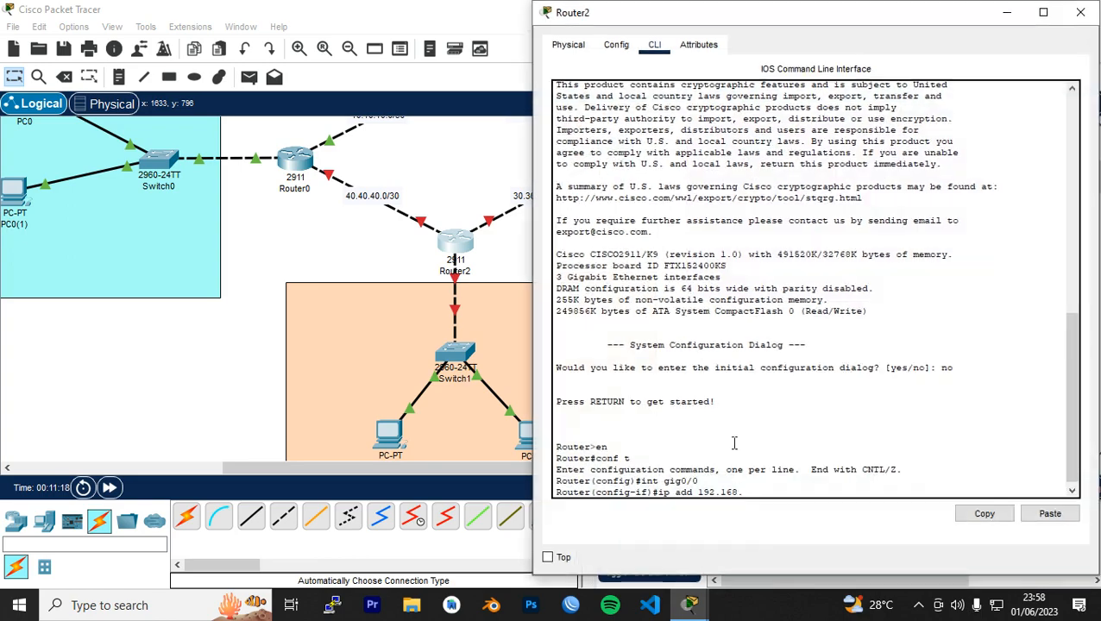
type("40.0 255.255.255")
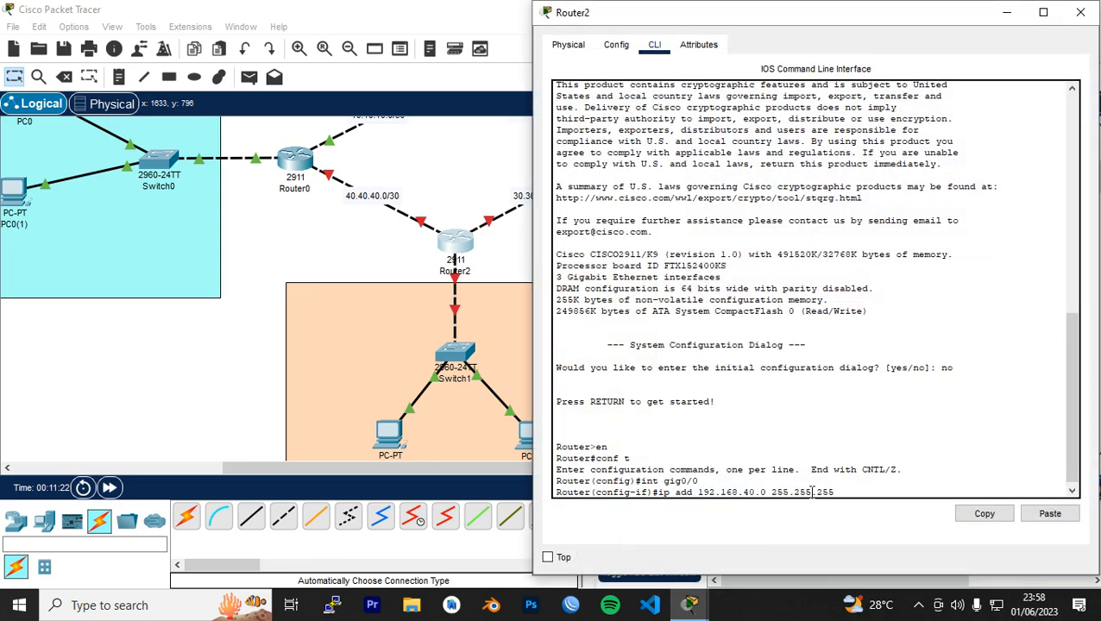
key("Left")
key("BackSpace")
type("1")
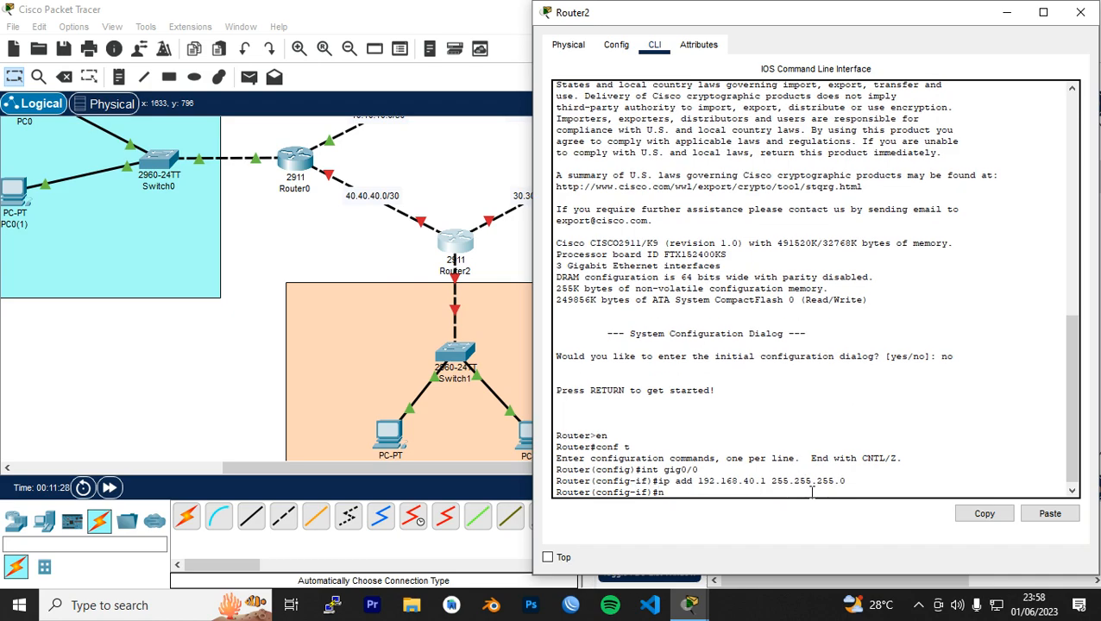
key("Return")
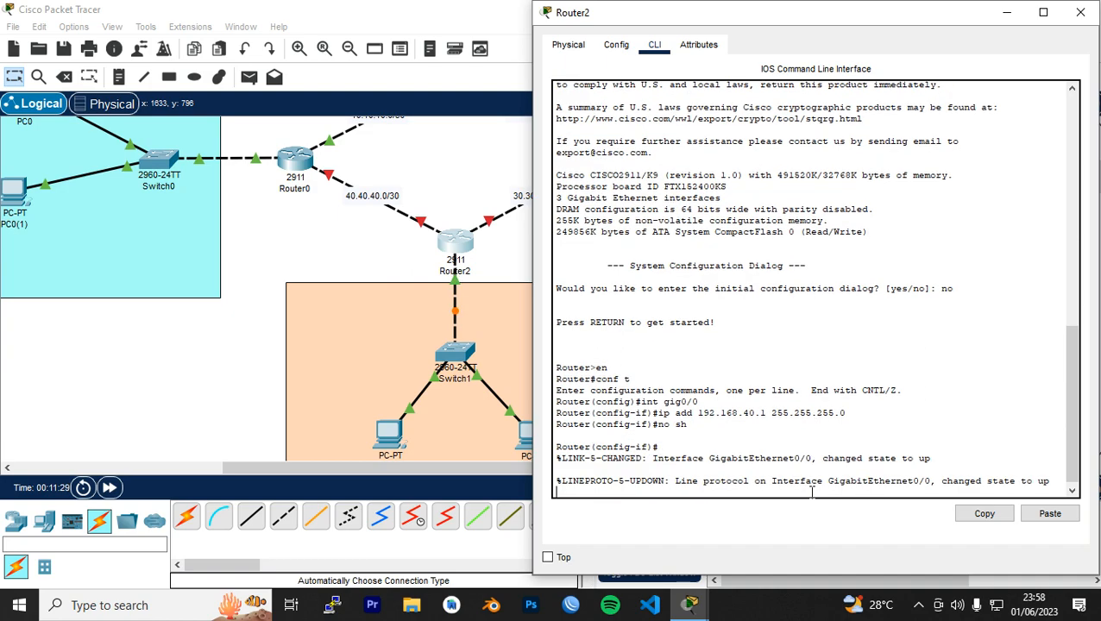
key("Return")
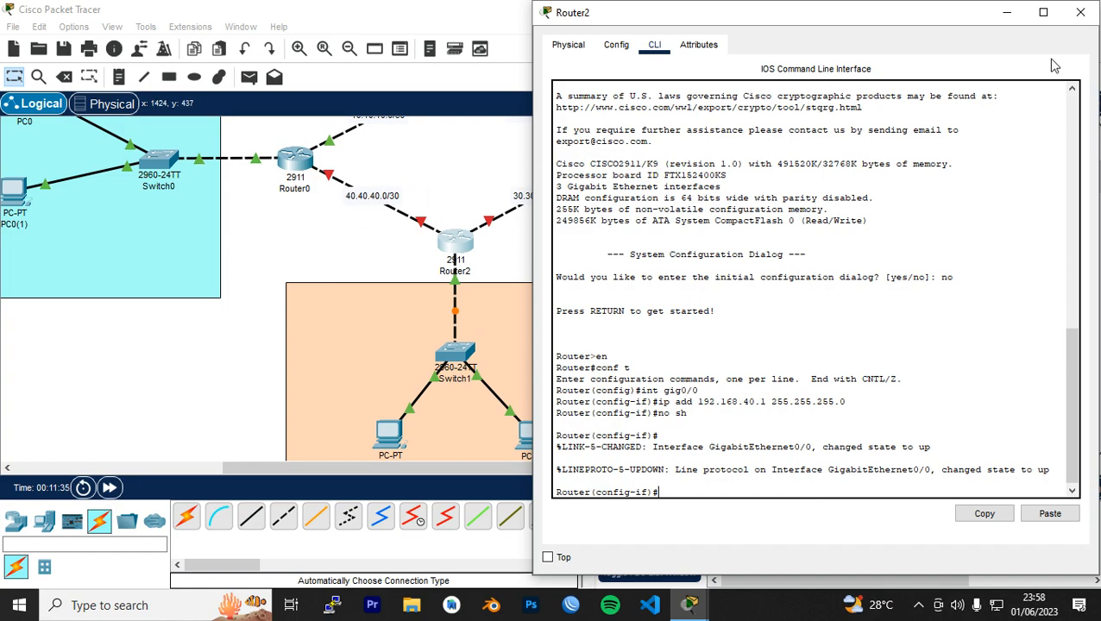
Step: Configure Router2's interface gig0/1 towards Router0 with IP address 40.40.40.2 and mask 255.255.255.252, and enable it with no sh
left_click(1008, 13)
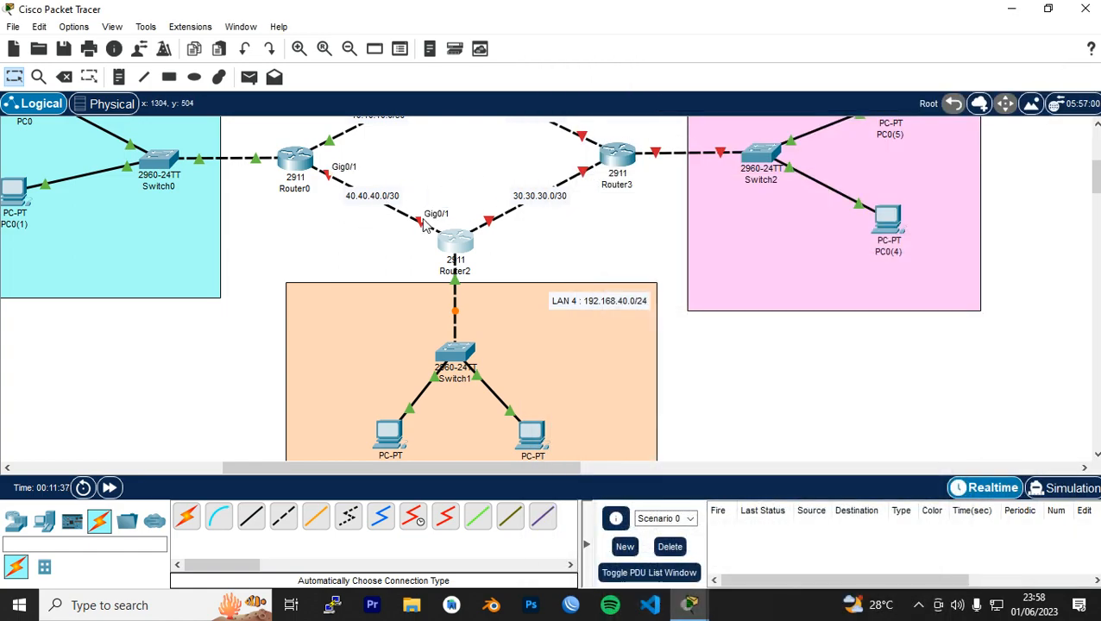
left_click(785, 539)
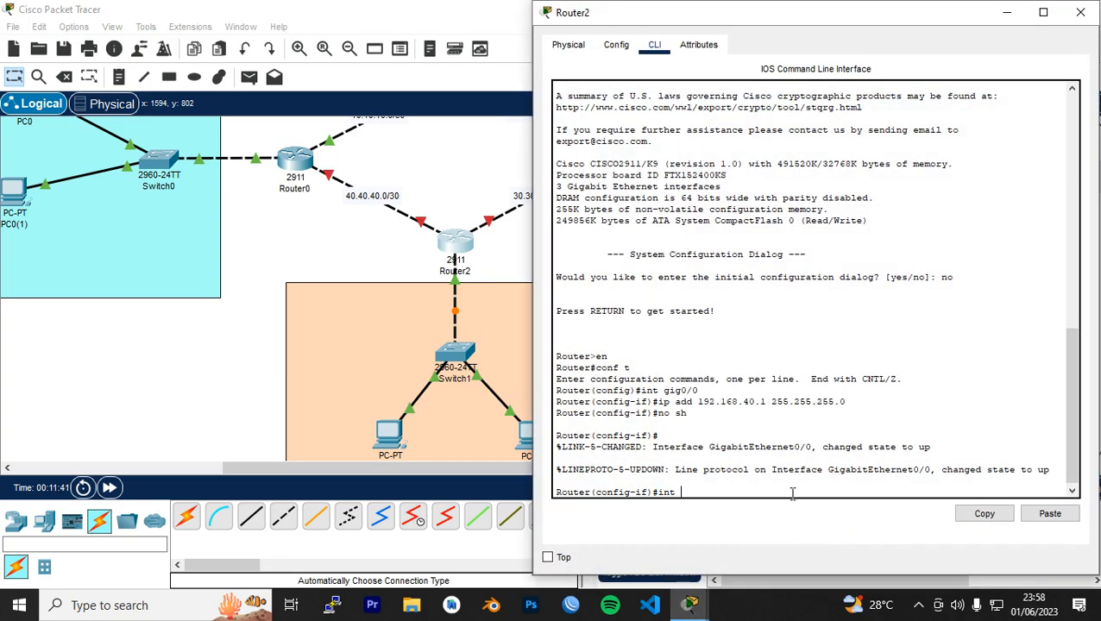
type("0/1")
key("Return")
type("ipa")
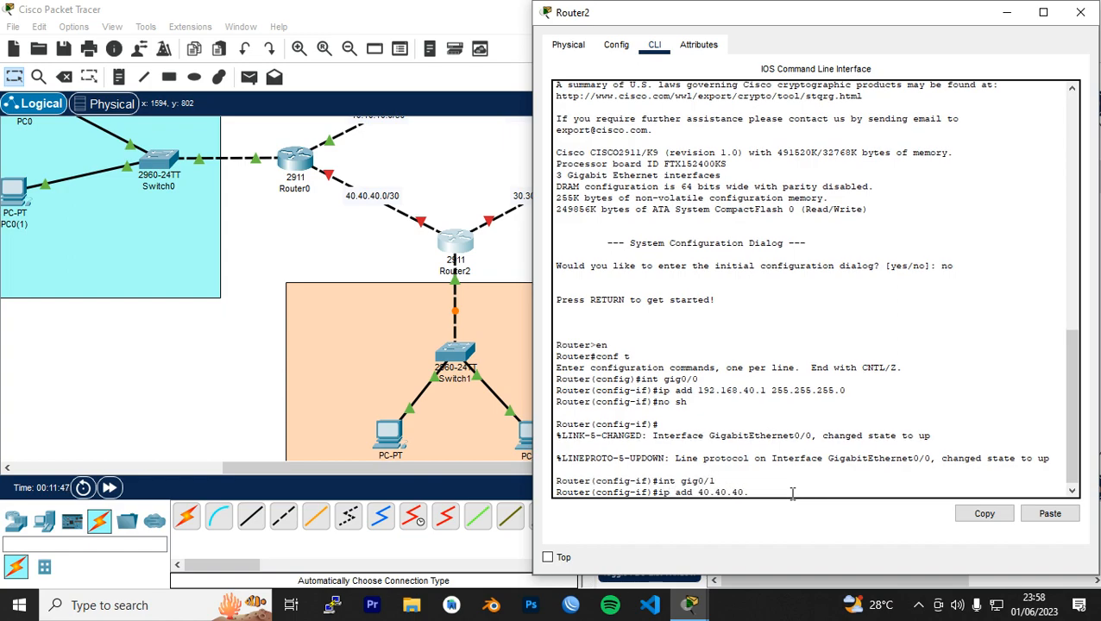
type("2")
left_click(298, 164)
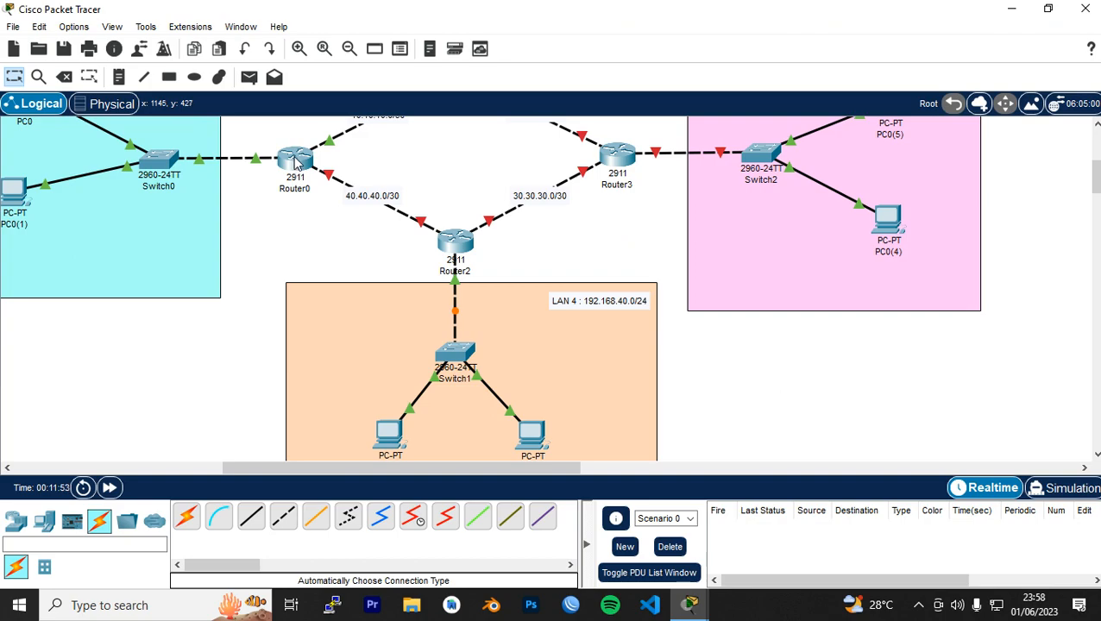
mouse_move(296, 164)
mouse_move(690, 604)
left_click(783, 553)
type("55.255.2")
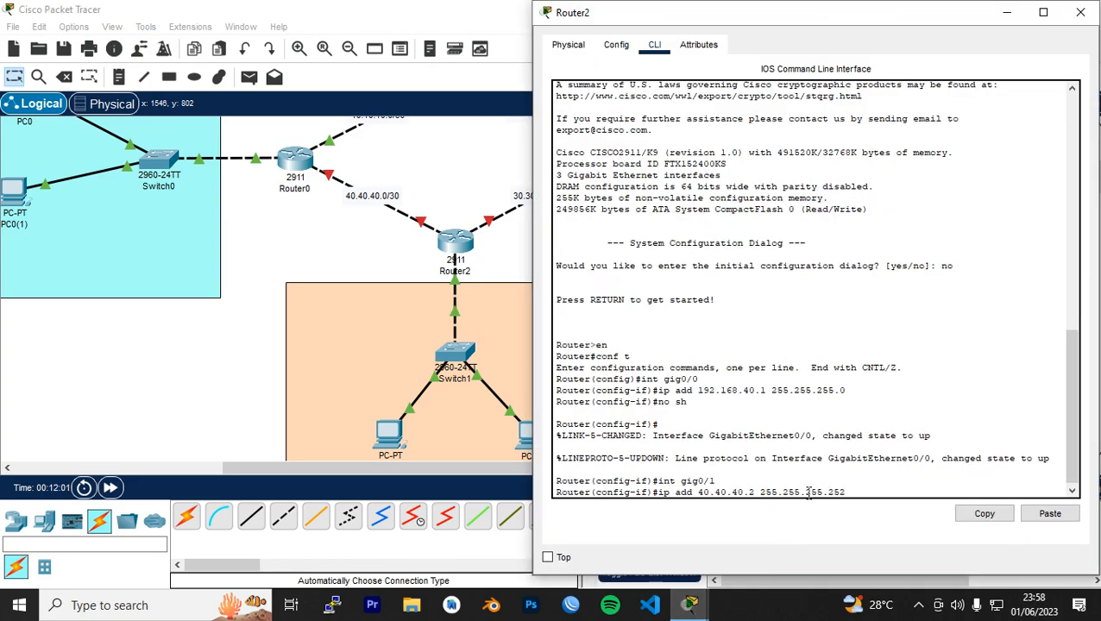
type("55.252")
key("Return")
type("no sh")
key("Return")
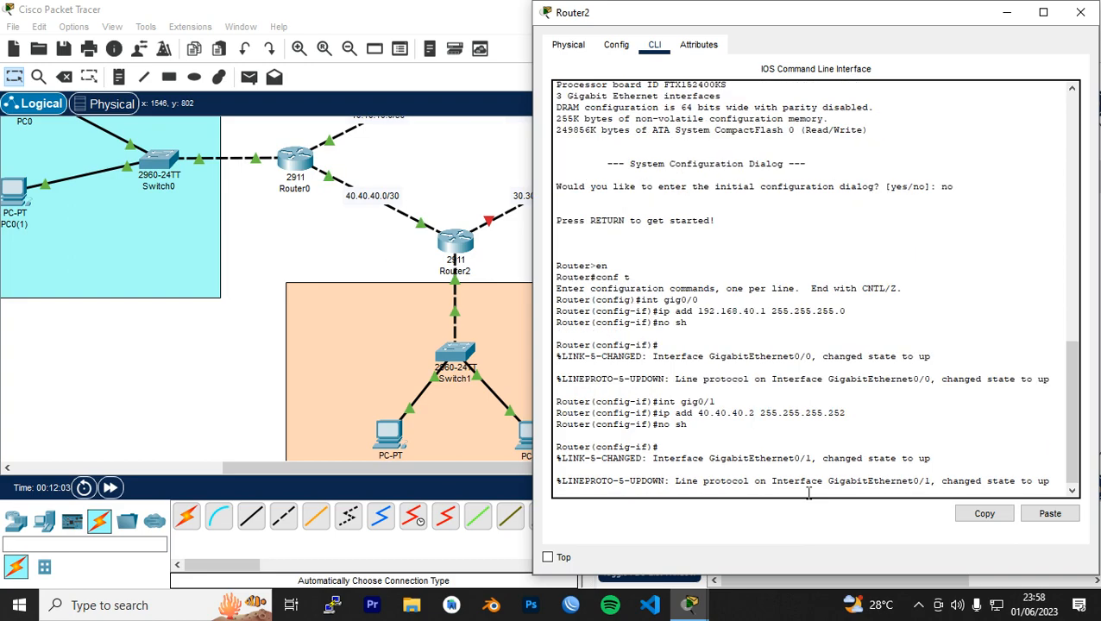
Step: Set Router2's interface gig0/2 towards Router3 to IP address 30.30.30.1 with mask 255.255.255.252, enable it with no sh, and close Router2's window
left_click(1006, 12)
scroll(592, 219, "up", 1)
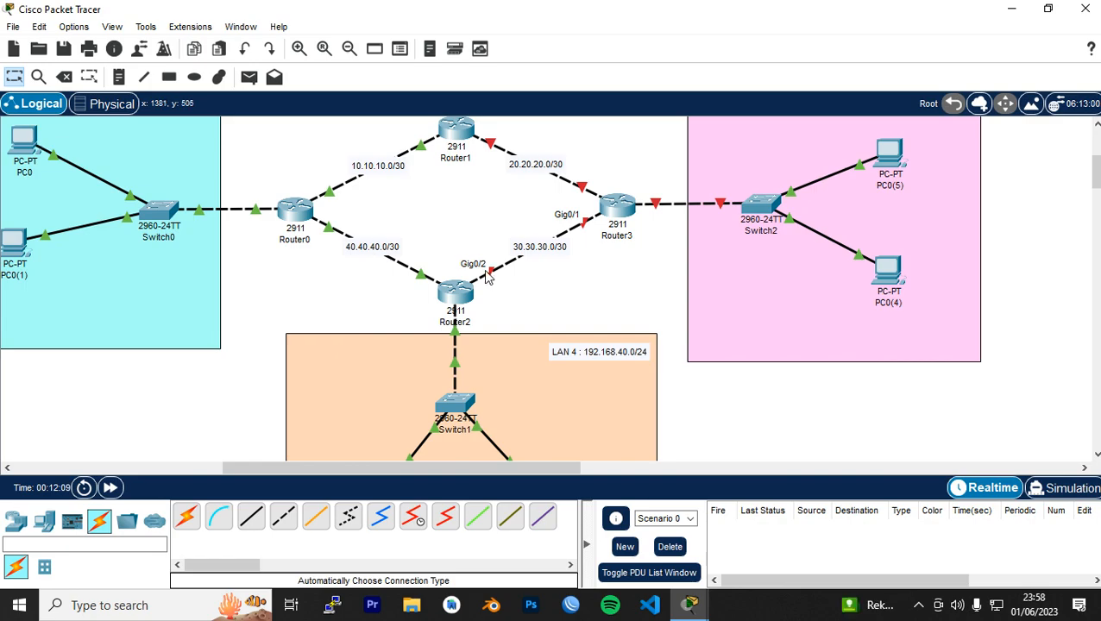
left_click(753, 566)
left_click(755, 488)
type("int gig0/2")
key("Return")
type("ig-if)#ip add")
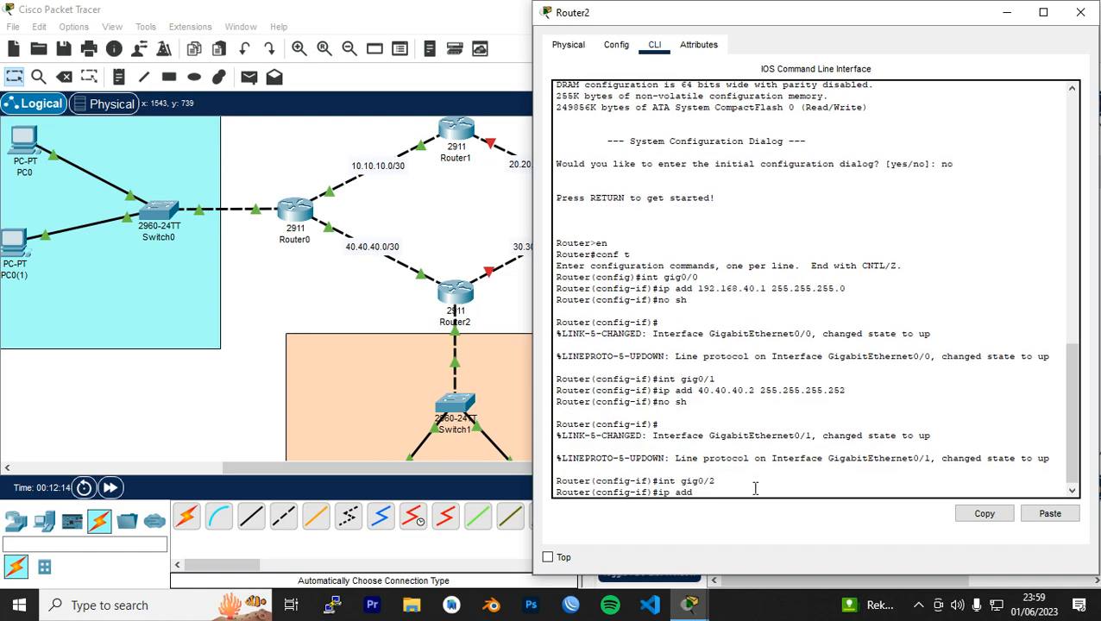
type(" 30.30.30.1 255.2")
key("Return")
key("Return")
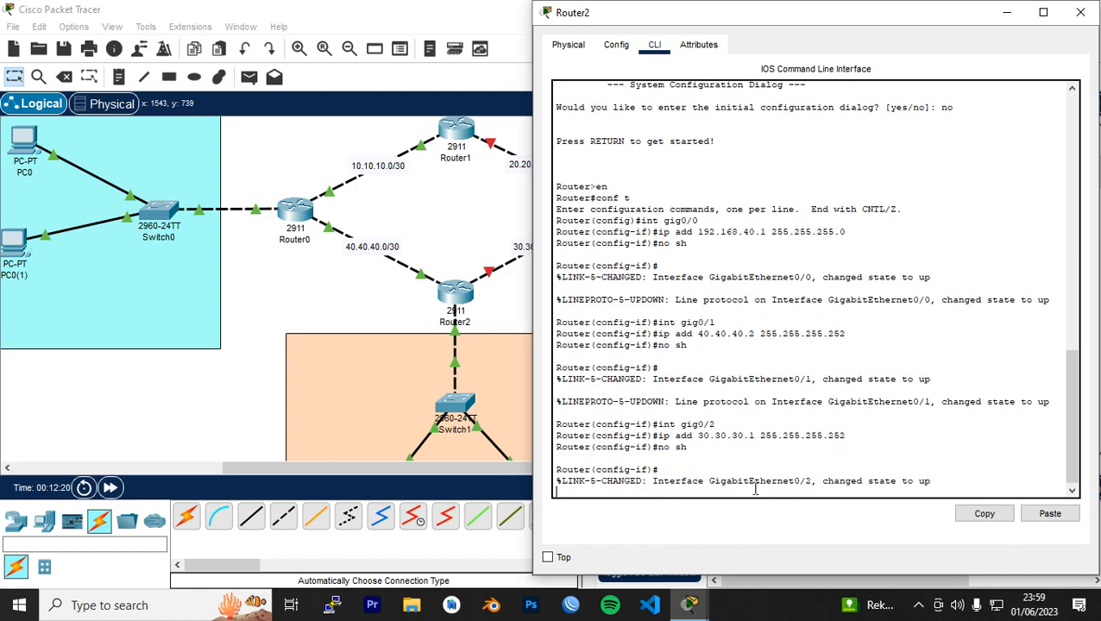
left_click(1080, 12)
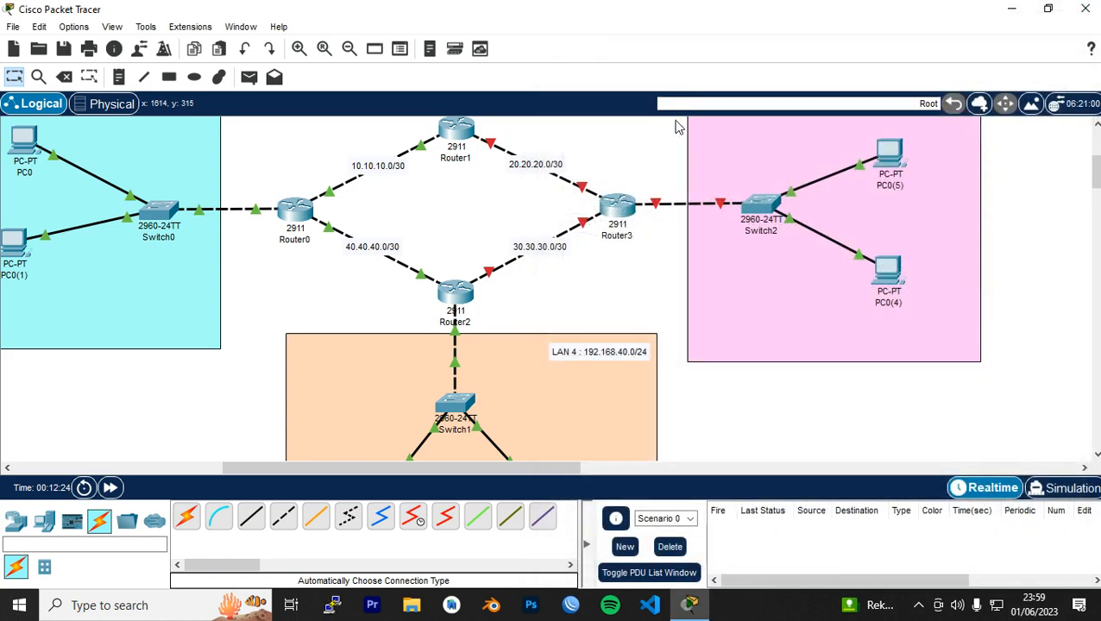
Step: Open Router3's command-line interface and enter global configuration mode with en and conf t
scroll(663, 157, "up", 3)
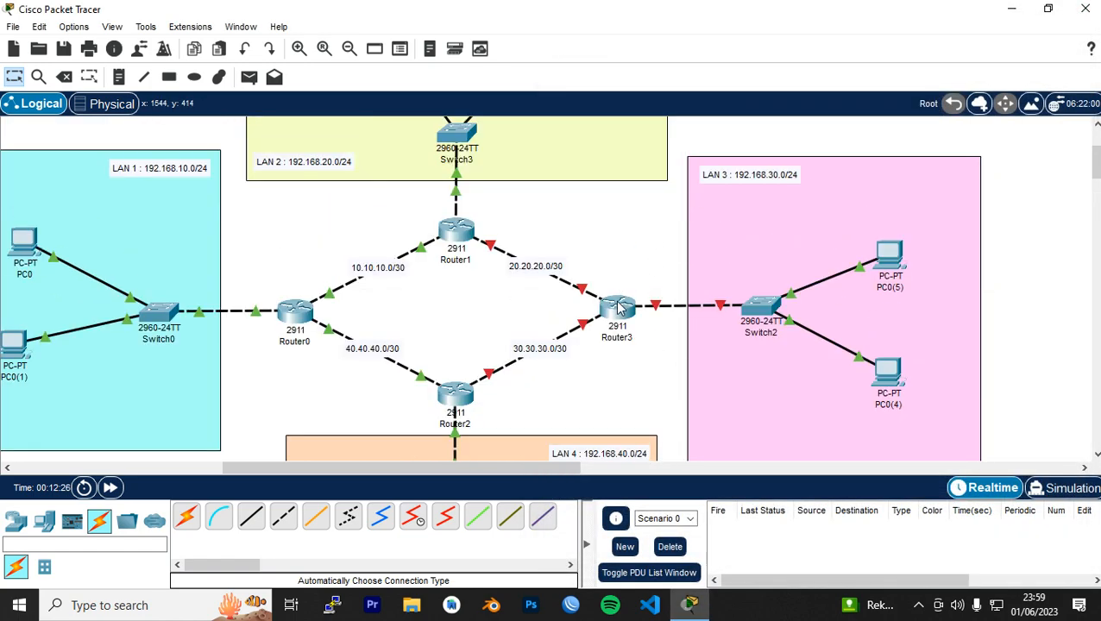
mouse_move(657, 313)
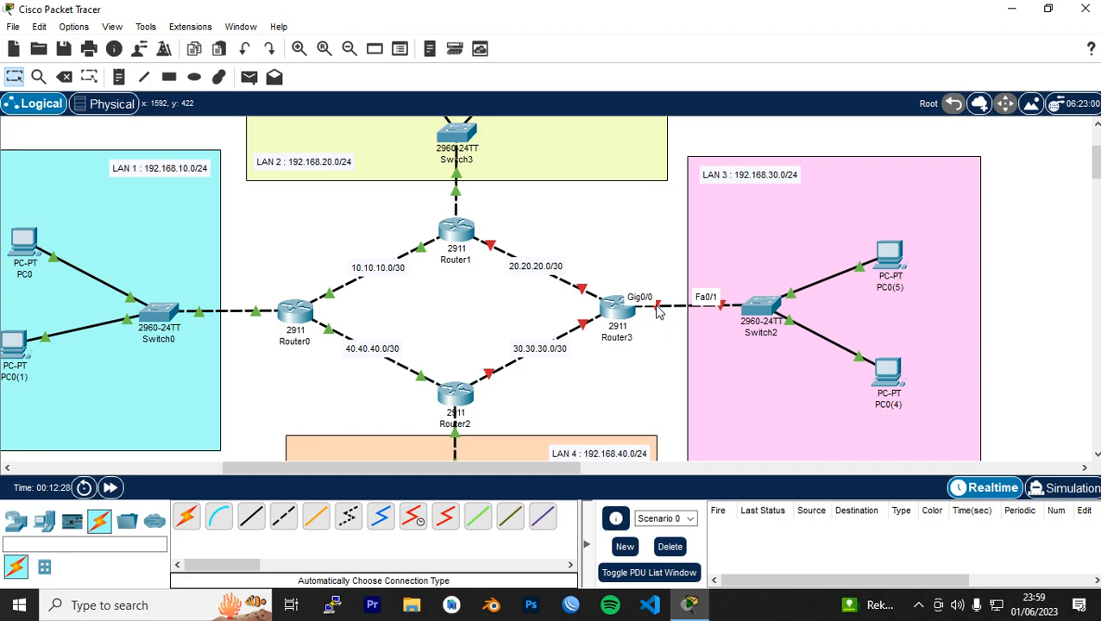
left_click(613, 303)
left_click_drag(584, 41, 388, 34)
left_click(190, 61)
left_click(230, 61)
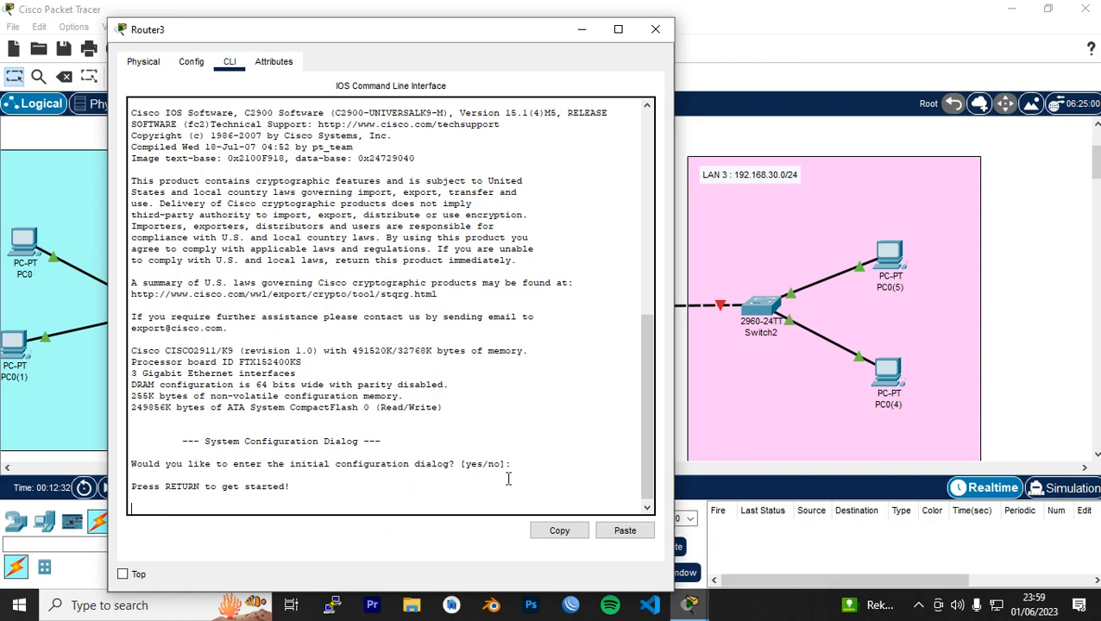
key("Return")
type("en")
key("Return")
type("conf t")
key("Return")
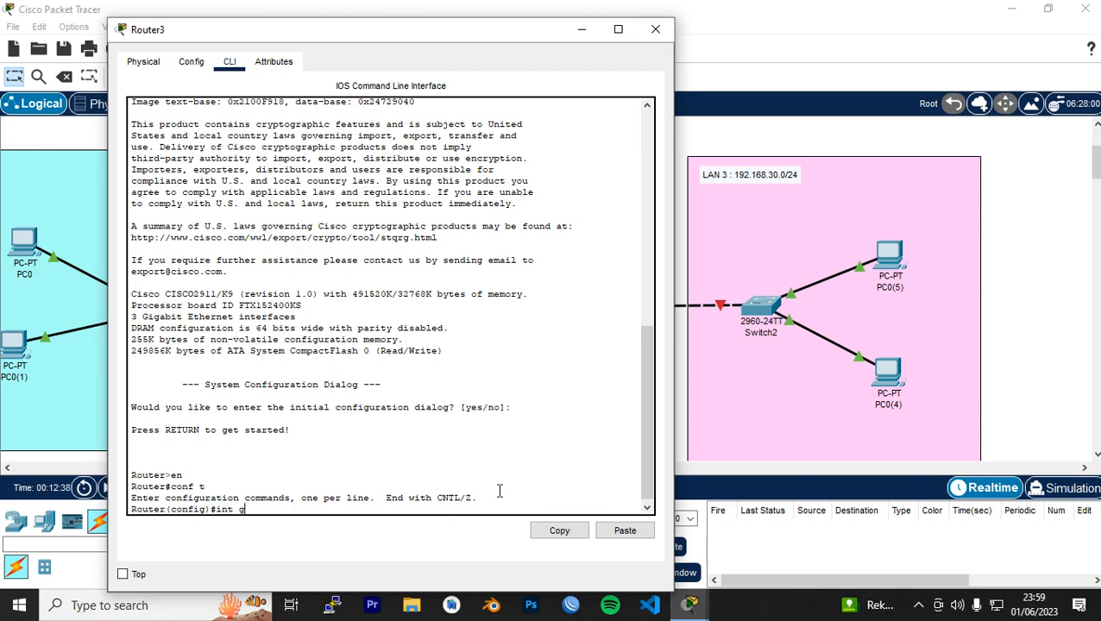
Step: Configure Router3's interface gig0/0 towards LAN 3 with IP address 192.168.30.1 and mask 255.255.255.0, and enable it with no sh
type("int gig0/0")
key("Return")
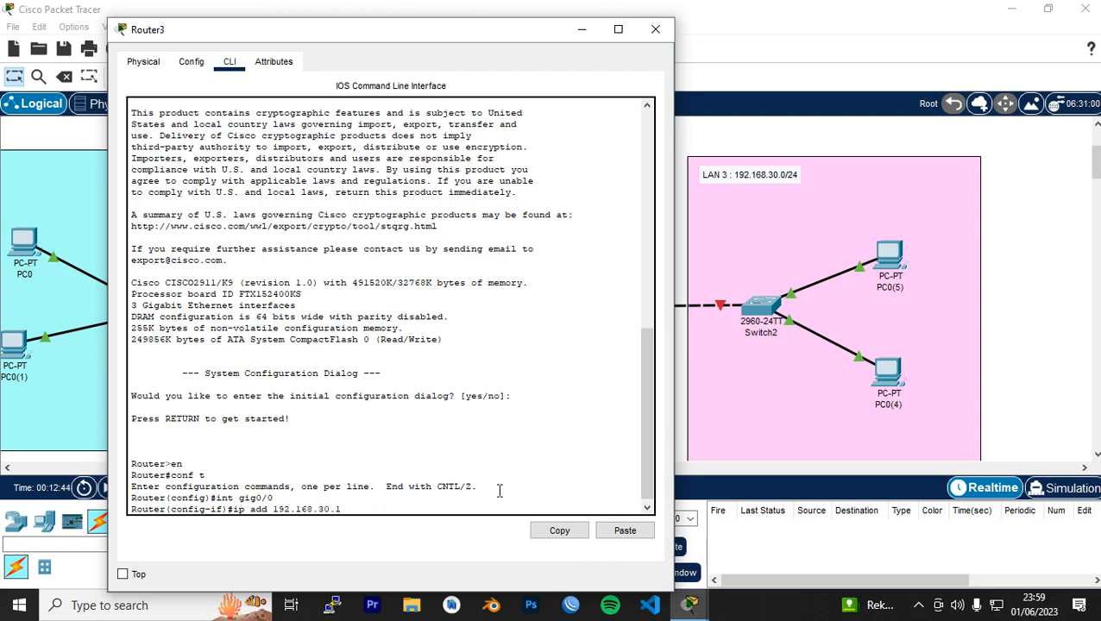
type("ip add 192.168.30.1 255.255.255.0")
key("Return")
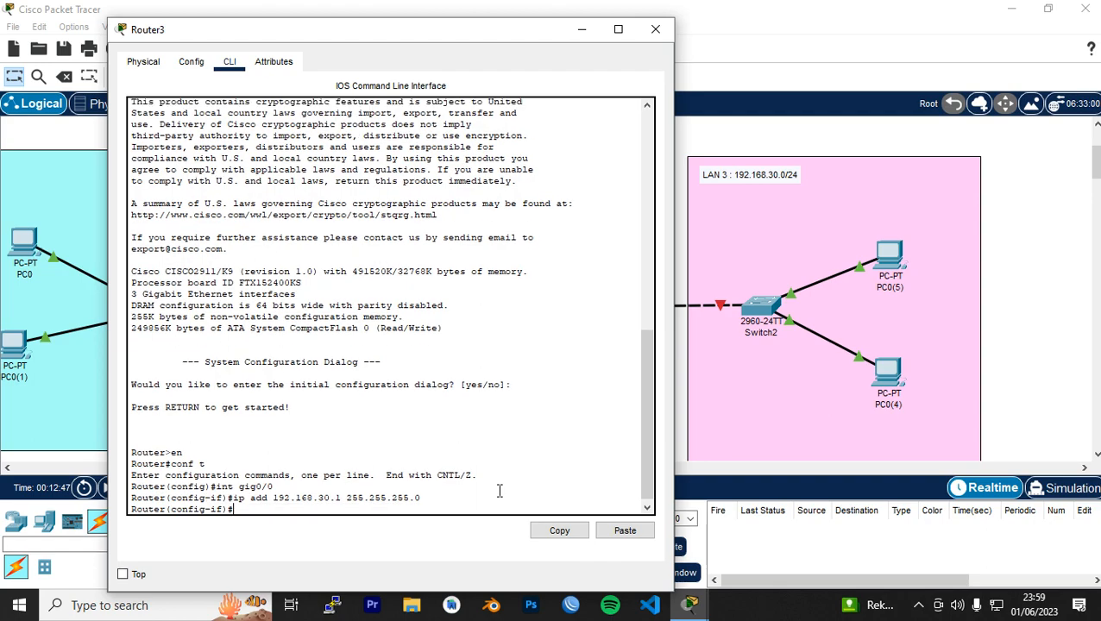
type("no sh")
key("Return")
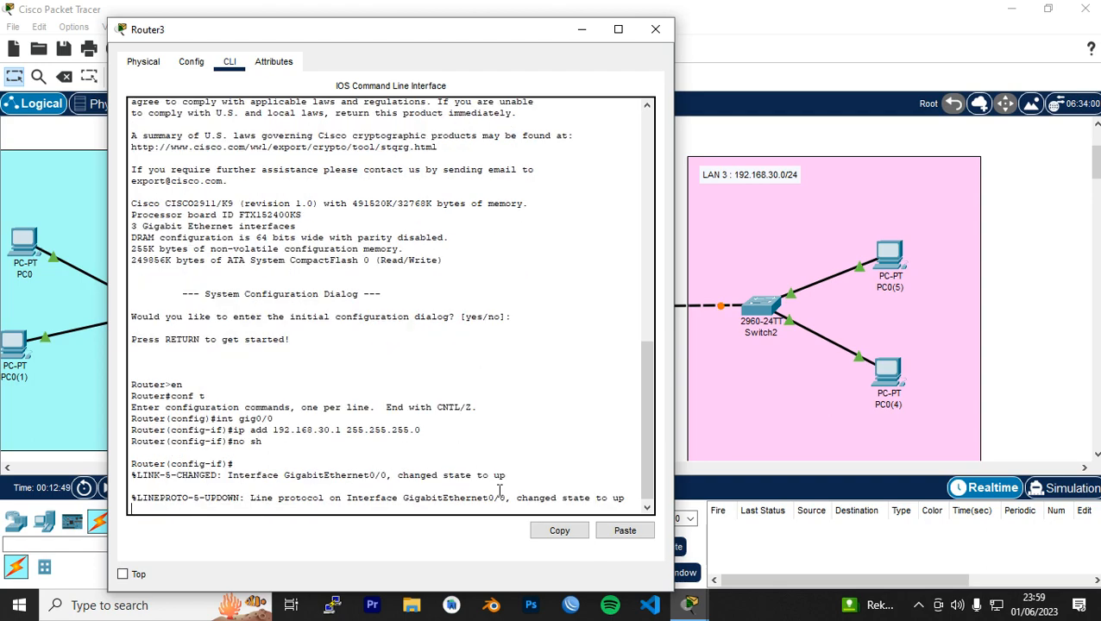
key("Return")
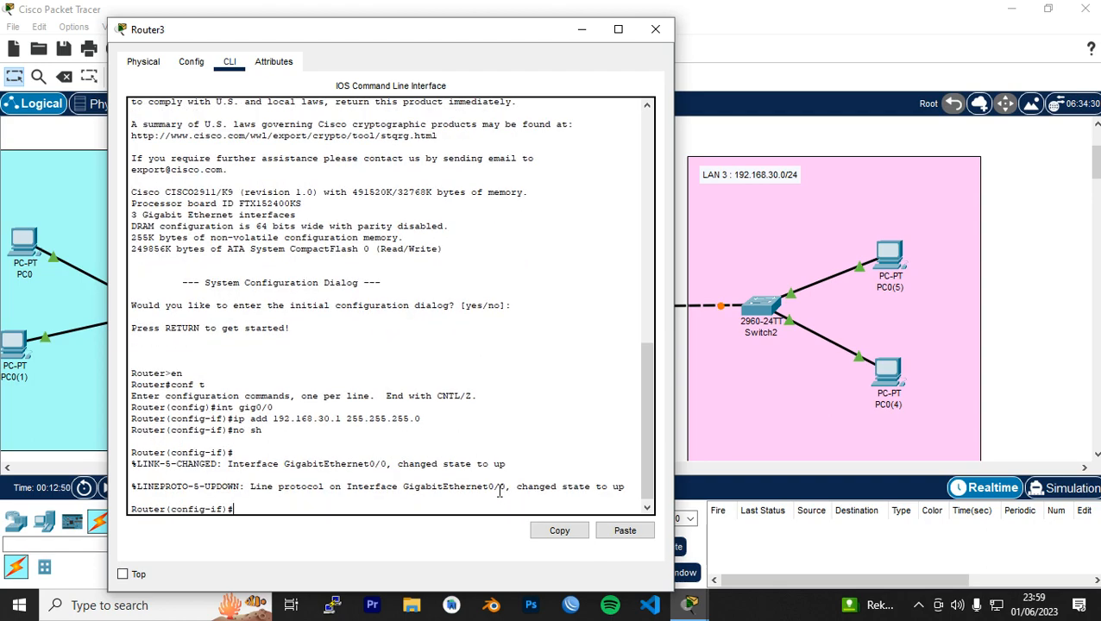
Step: Configure Router3's interface gig0/2 towards Router1 with IP address 20.20.20.2 and mask 255.255.255.252, and enable it with no sh
left_click(581, 29)
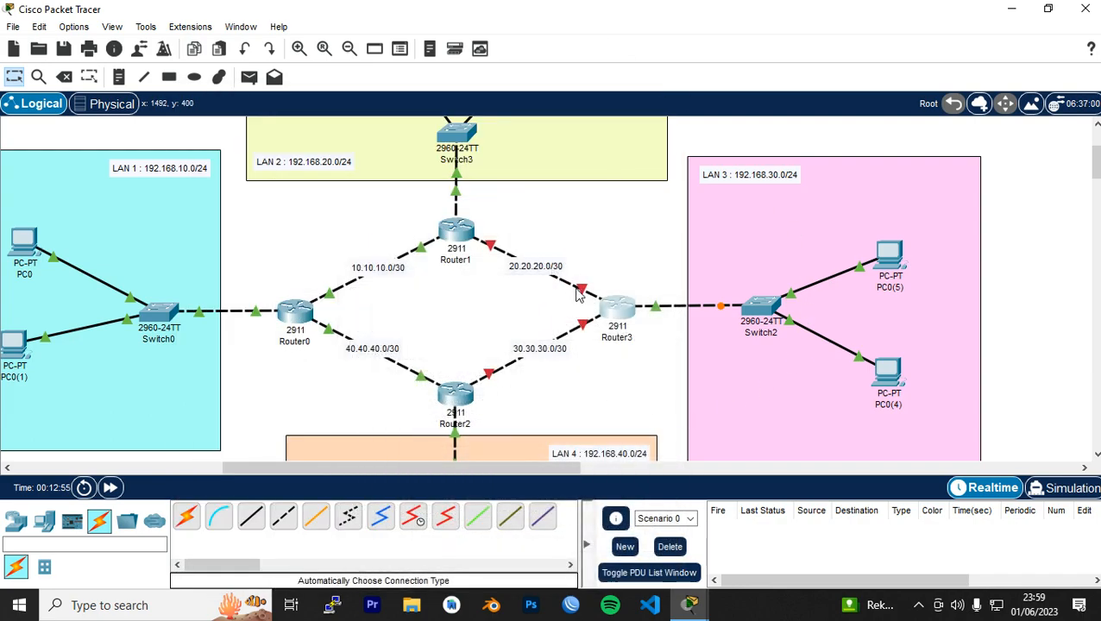
mouse_move(583, 293)
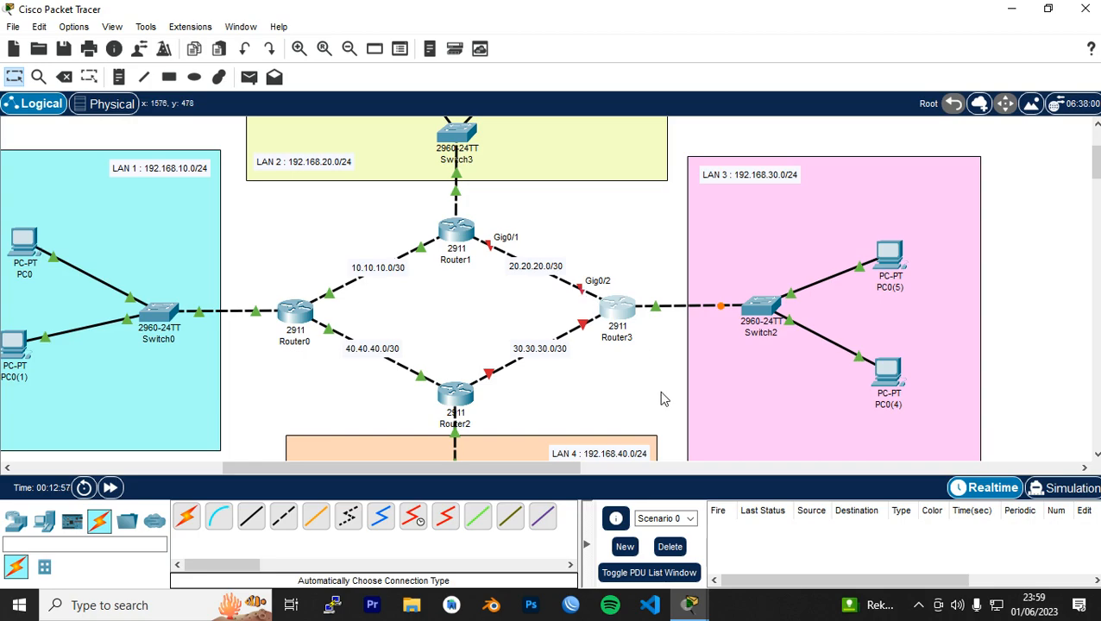
left_click(690, 604)
left_click(763, 527)
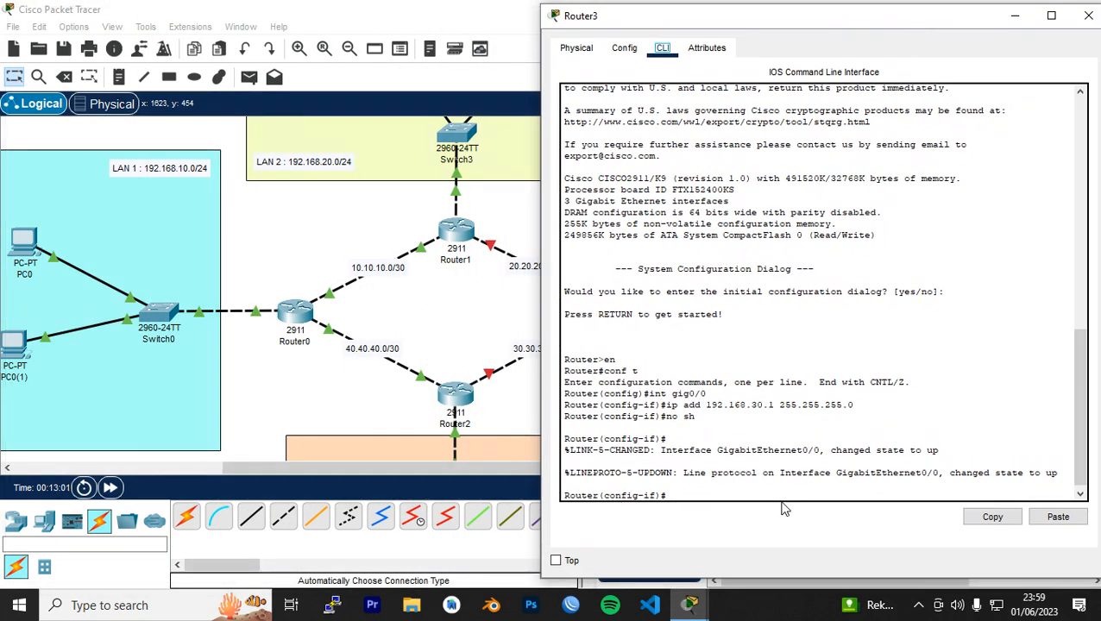
type("int gig0/2")
key("Return")
type("ip add 20.20.20.2")
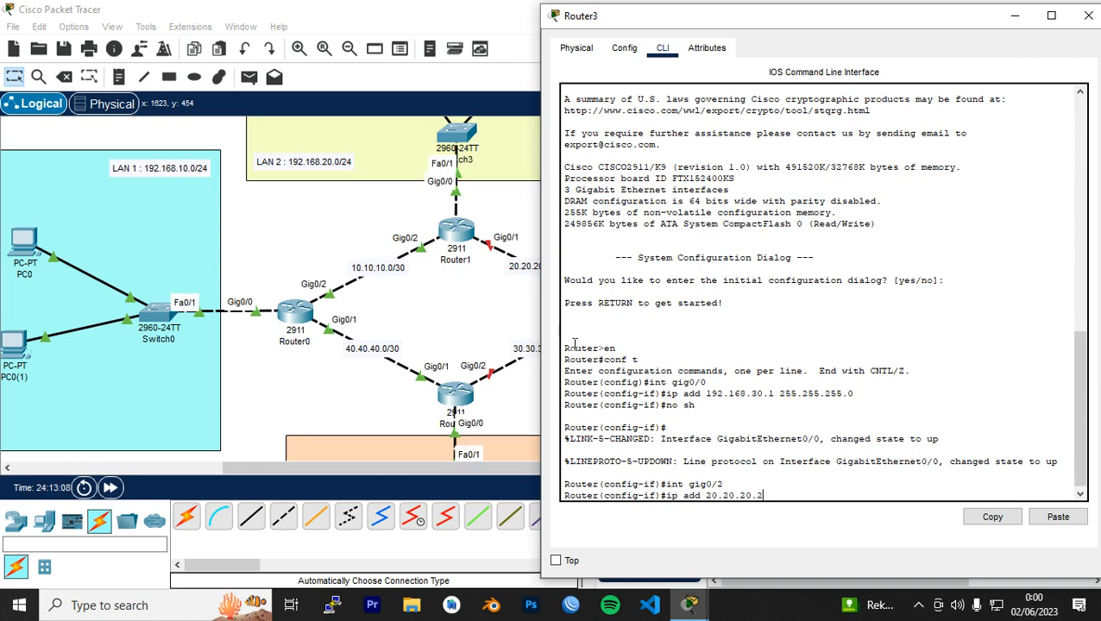
left_click(506, 329)
mouse_move(456, 229)
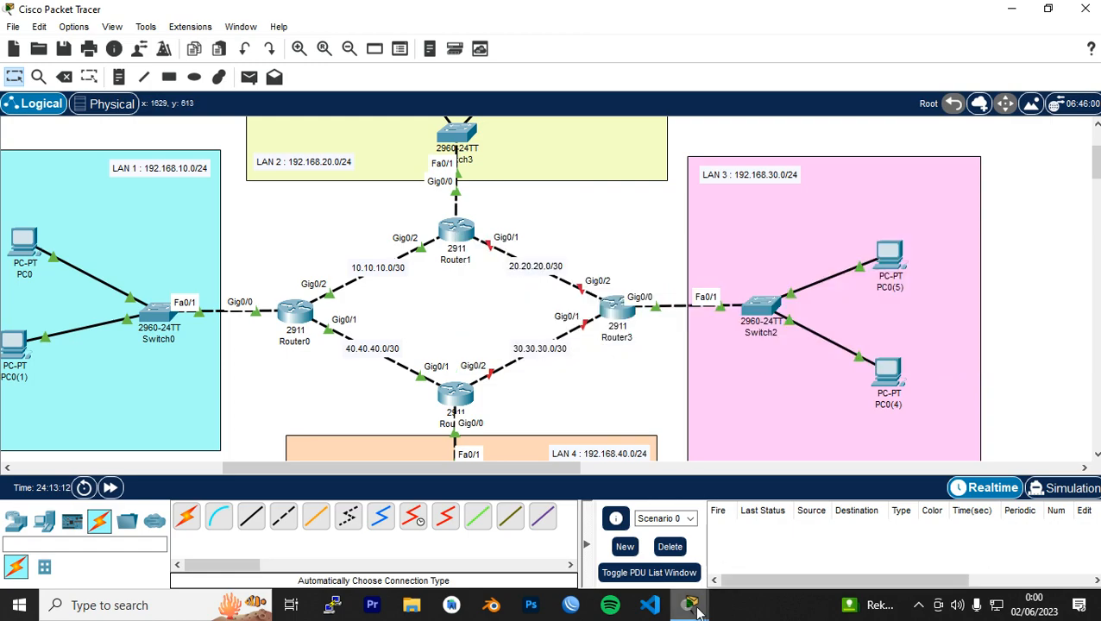
mouse_move(689, 604)
left_click(782, 553)
type("55.255.255.252")
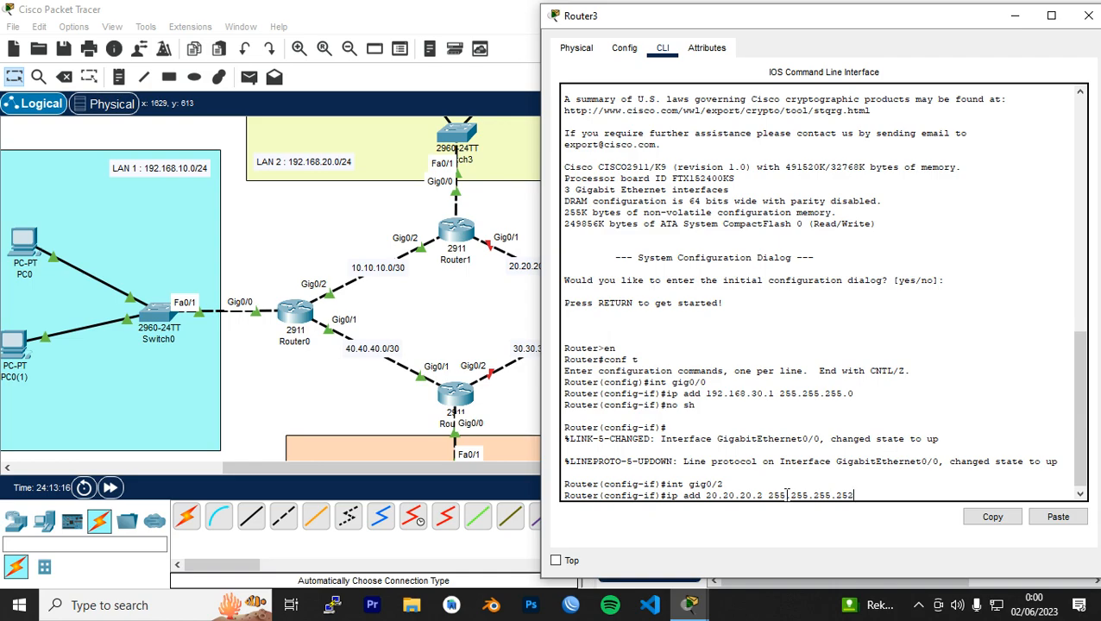
key("Return")
type("no sh")
key("Return")
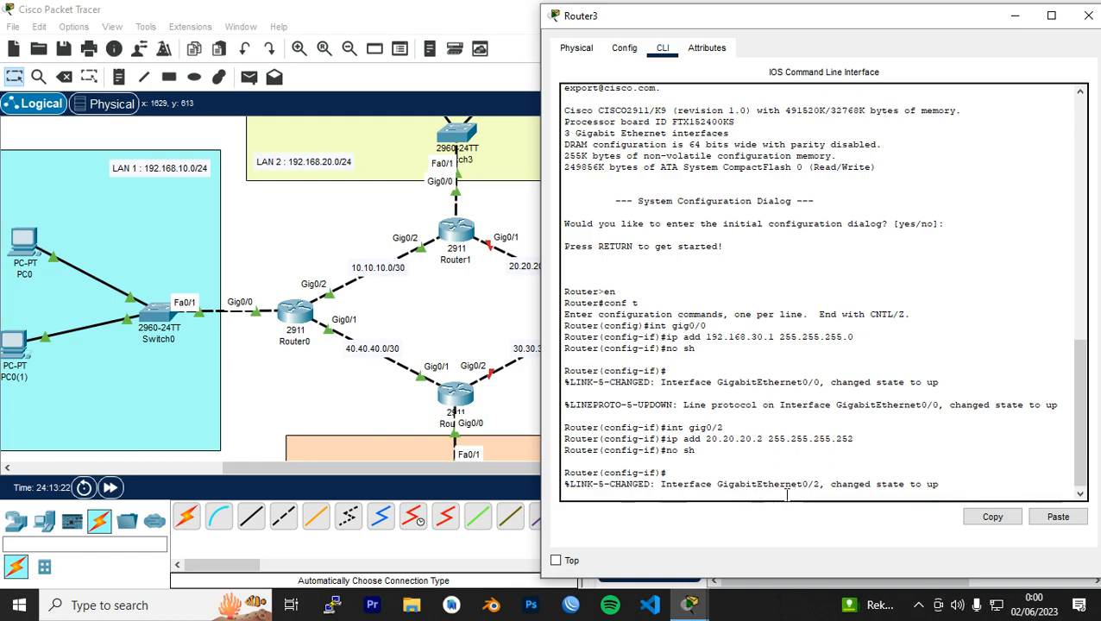
key("Return")
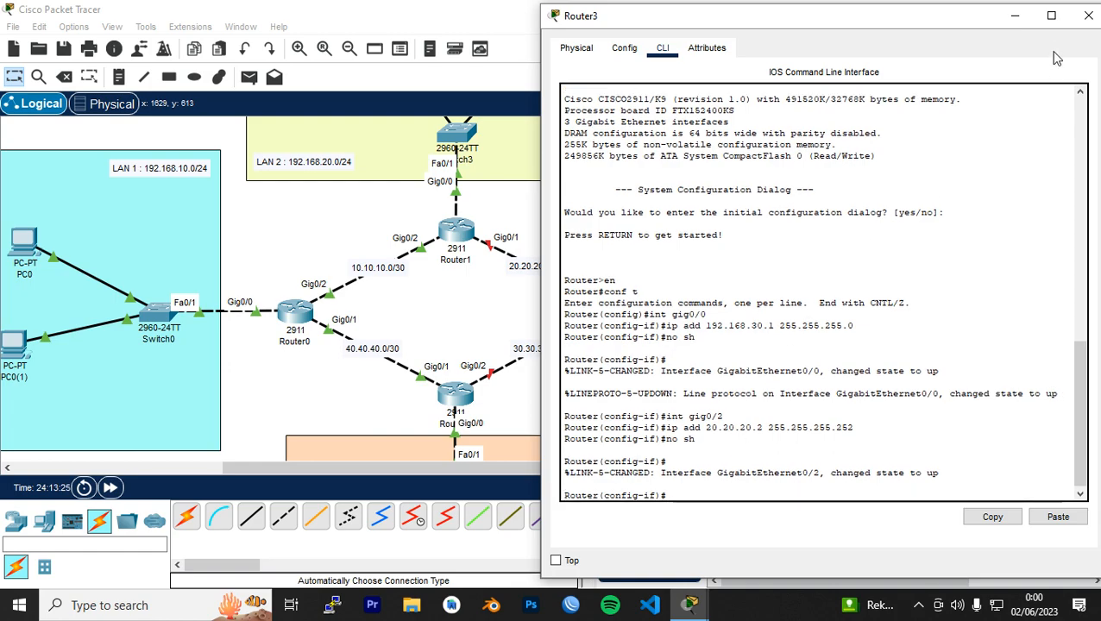
Step: Enable Router1's interface gig0/1 towards Router3 with no sh in its command-line interface, and close Router1's window
left_click(1015, 16)
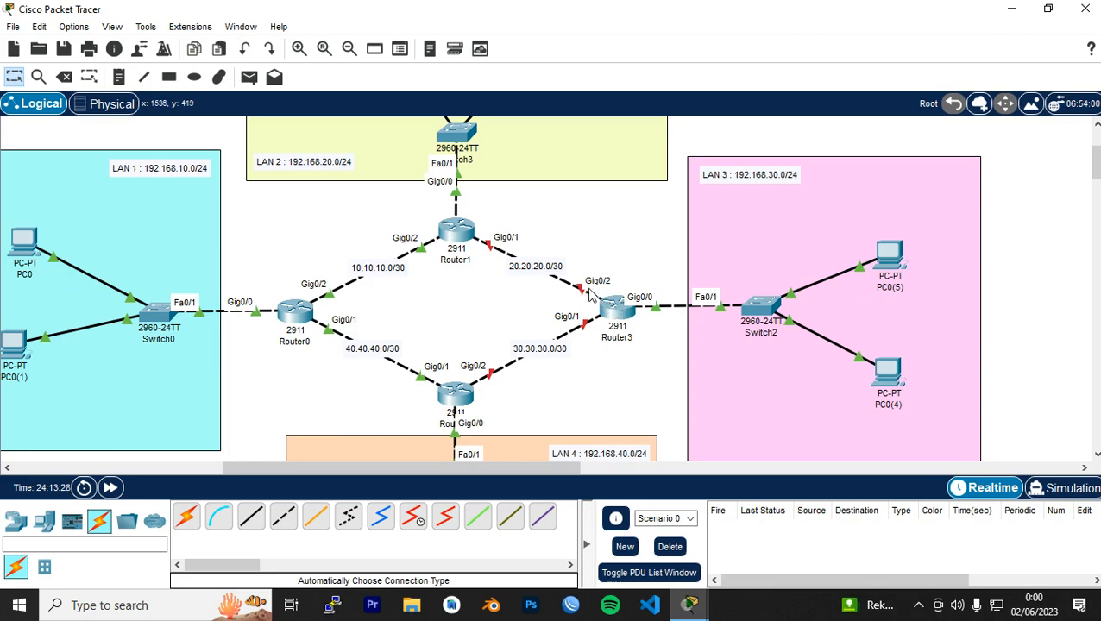
left_click(457, 233)
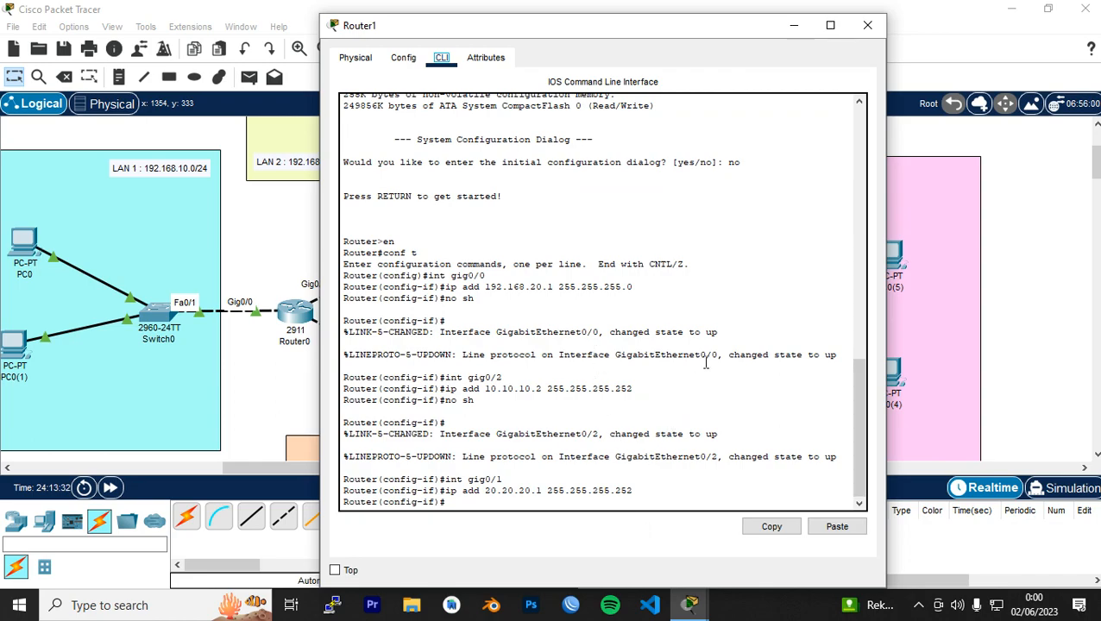
left_click(513, 498)
left_click_drag(628, 36, 884, 41)
type("sh")
key("Return")
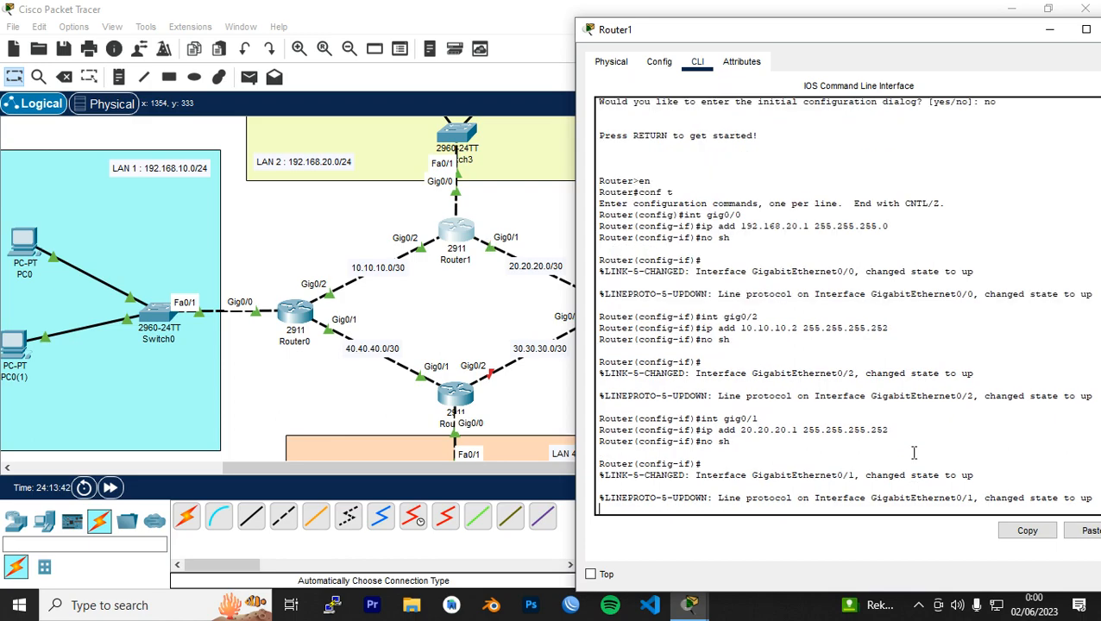
key("Return")
left_click_drag(837, 37, 540, 61)
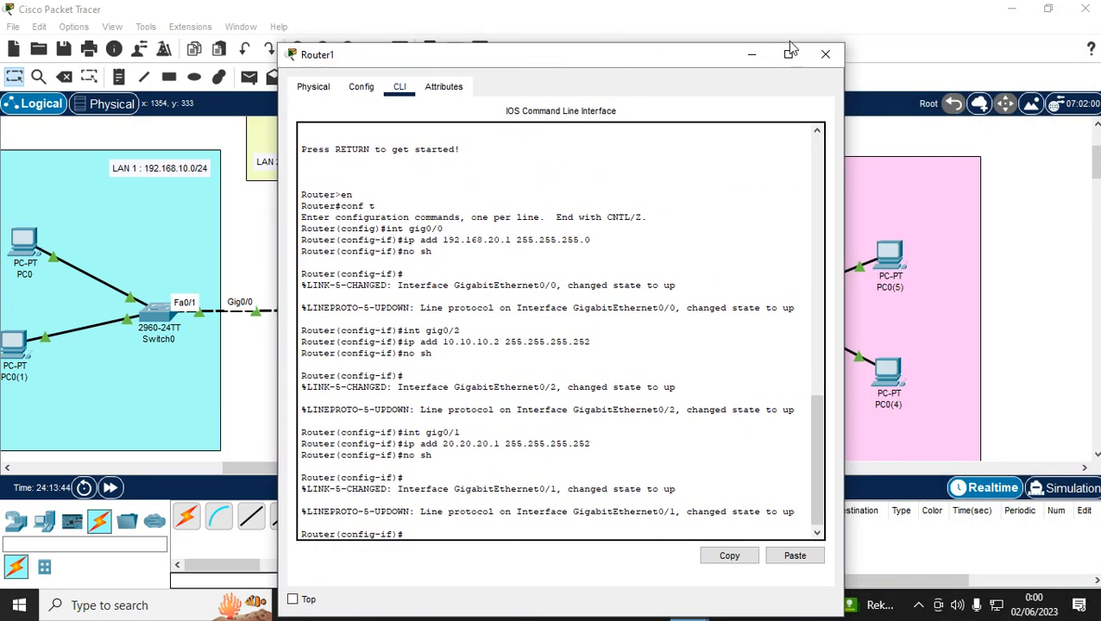
left_click(825, 54)
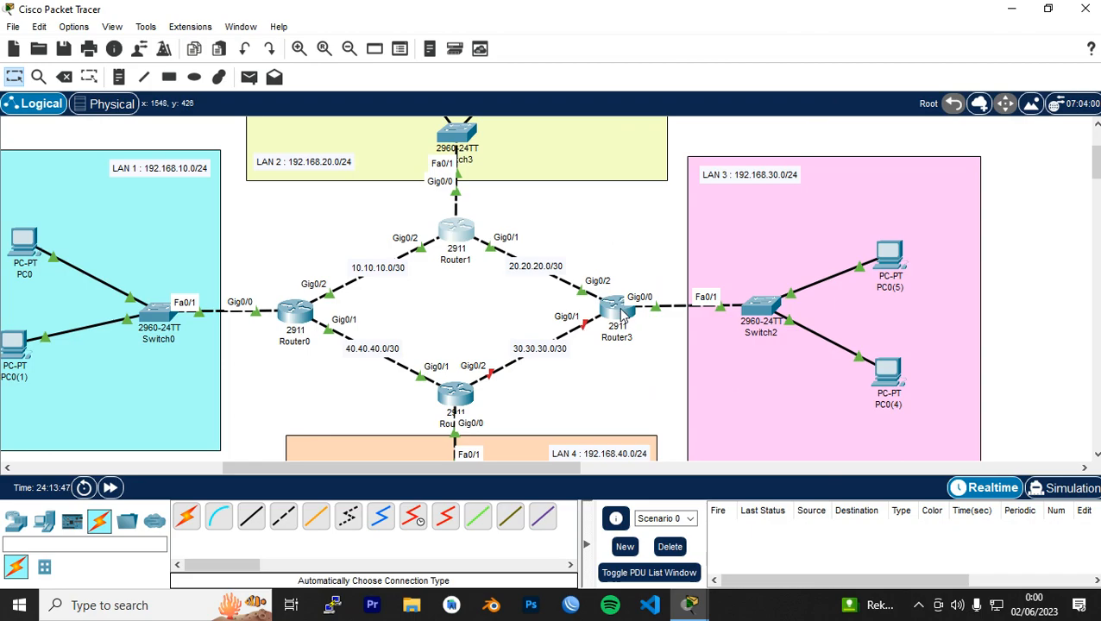
Step: Set Router3's interface gig0/1 towards Router2 to IP address 30.30.30.2 with mask 255.255.255.252, enable it with no sh, and close Router3's window
left_click(617, 309)
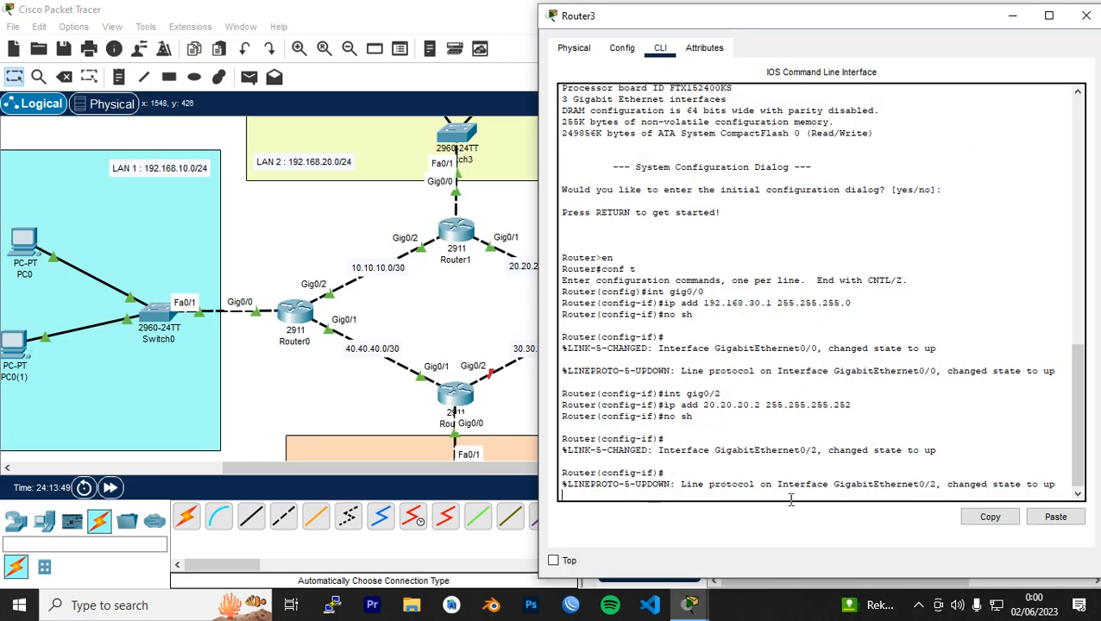
key("Return")
type("int gig0/1")
key("Return")
type("ip ad")
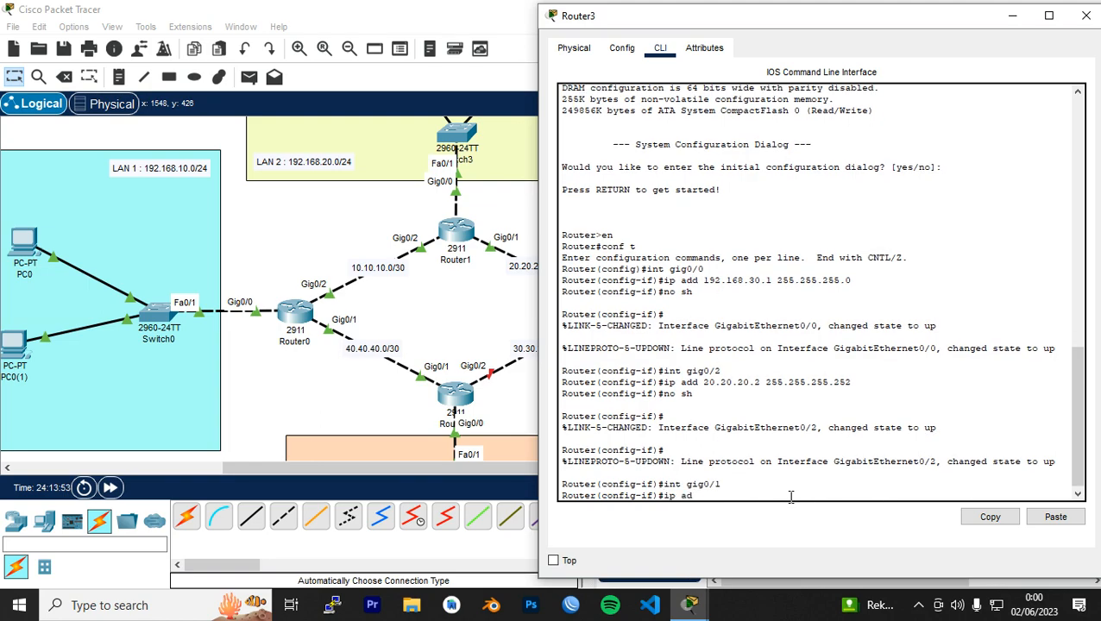
type("d 30.30.30.2 255.255.255.252")
key("Return")
type("no sh")
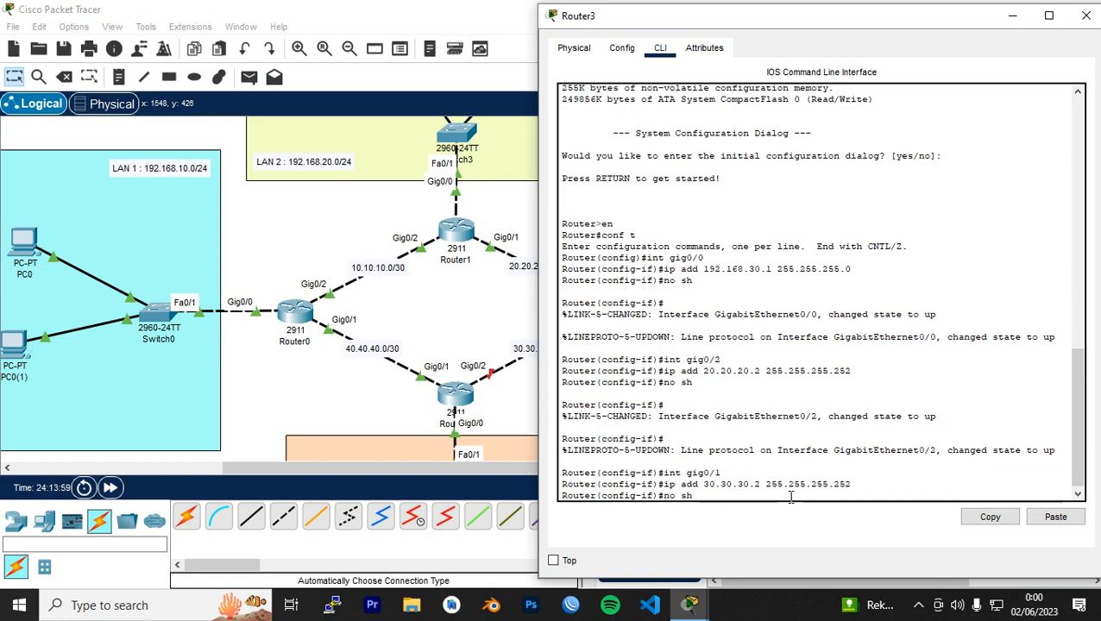
key("Return")
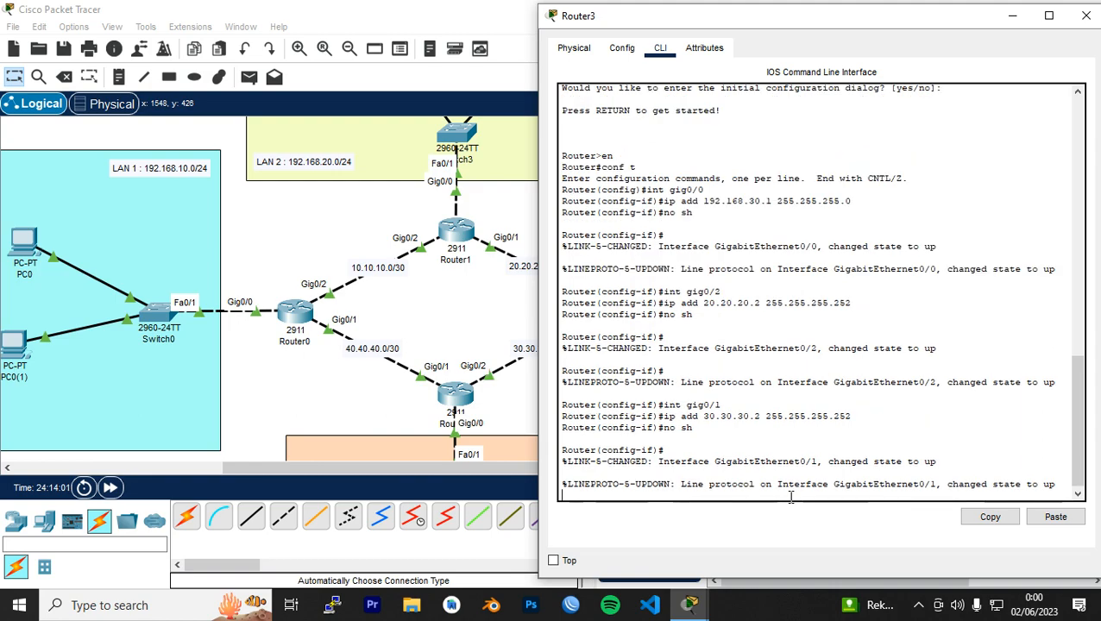
left_click(1085, 15)
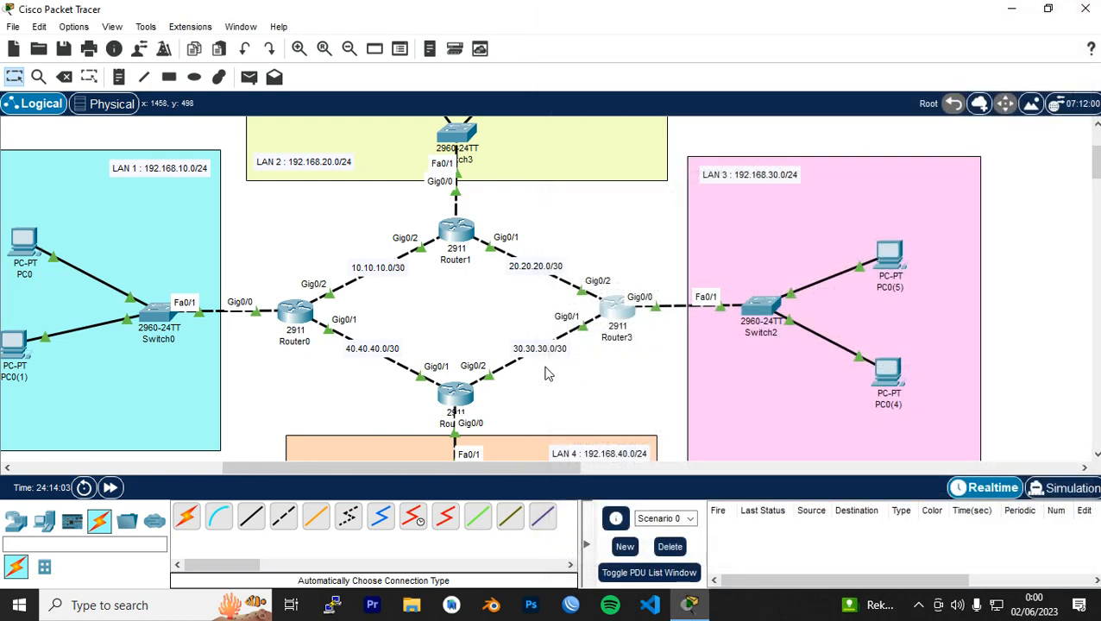
Step: Test the 10.10.10.0/30 link by sending a simple PDU from Router0 to Router1 and firing it again
mouse_move(463, 405)
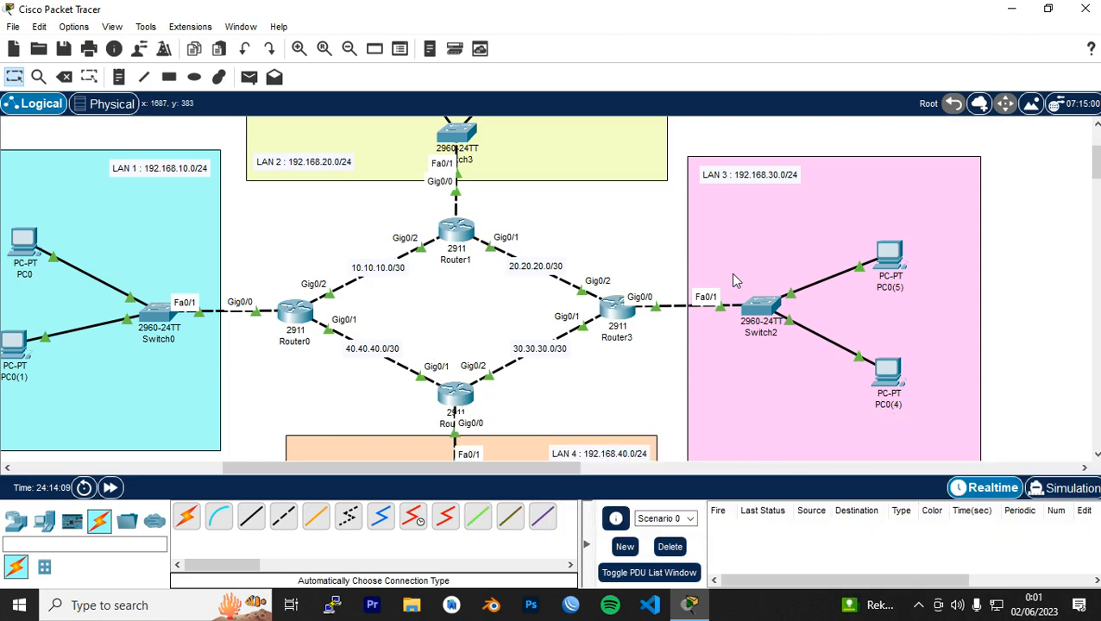
left_click_drag(471, 472, 451, 472)
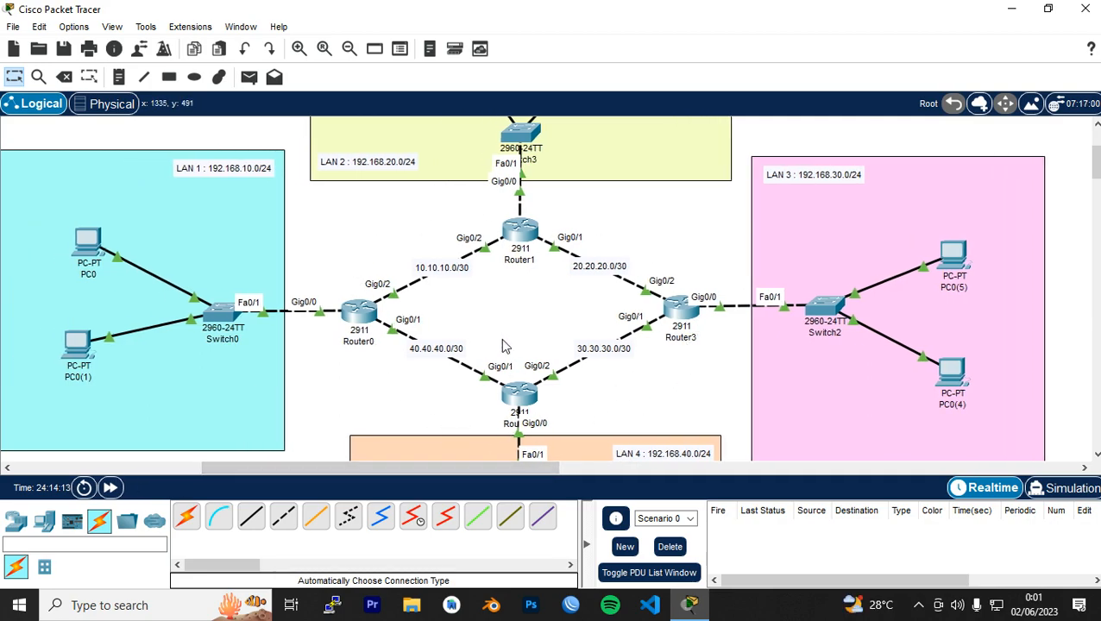
left_click(252, 82)
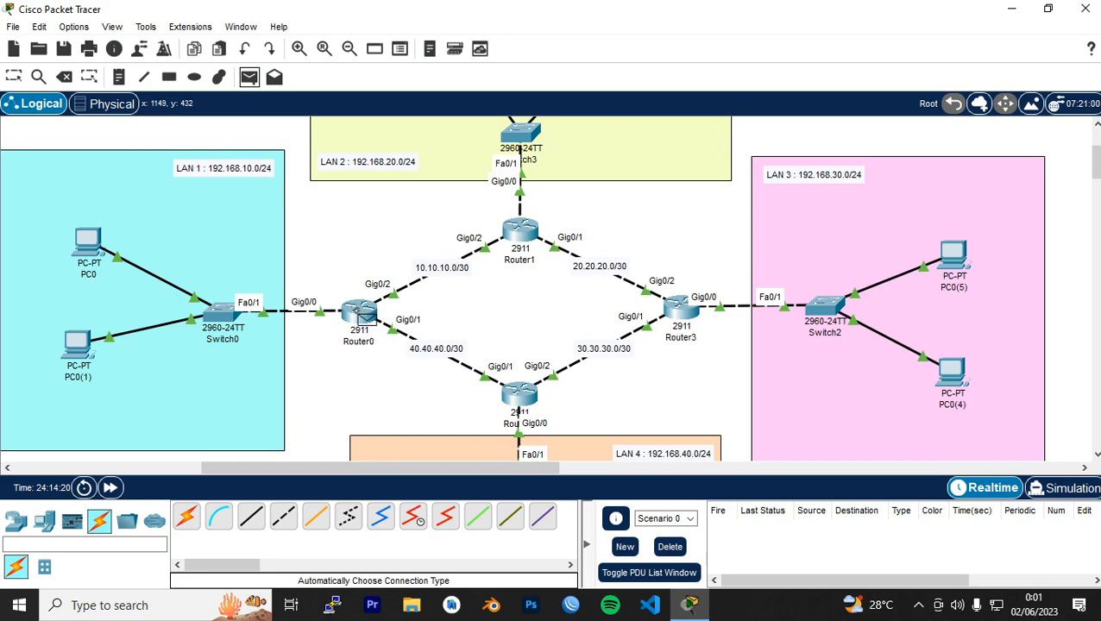
left_click(358, 316)
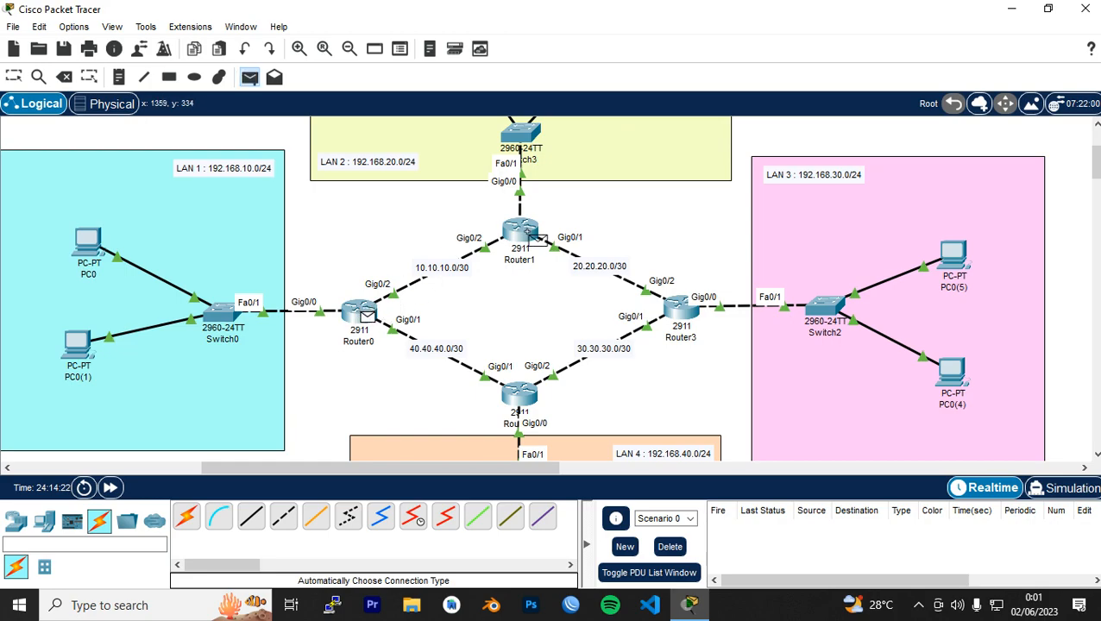
left_click(530, 234)
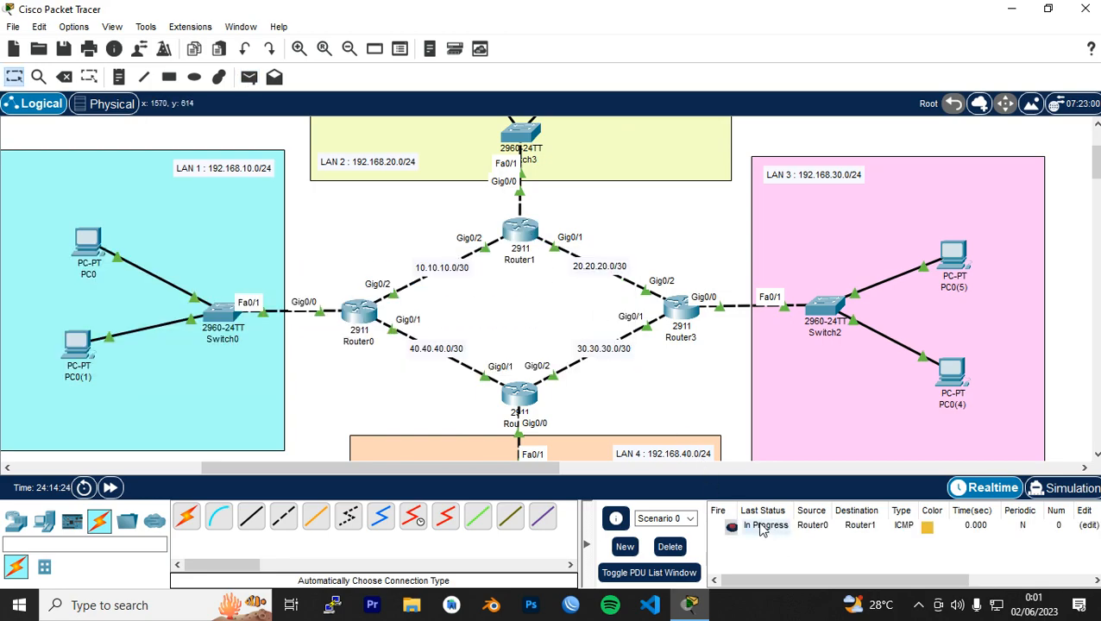
left_click(732, 528)
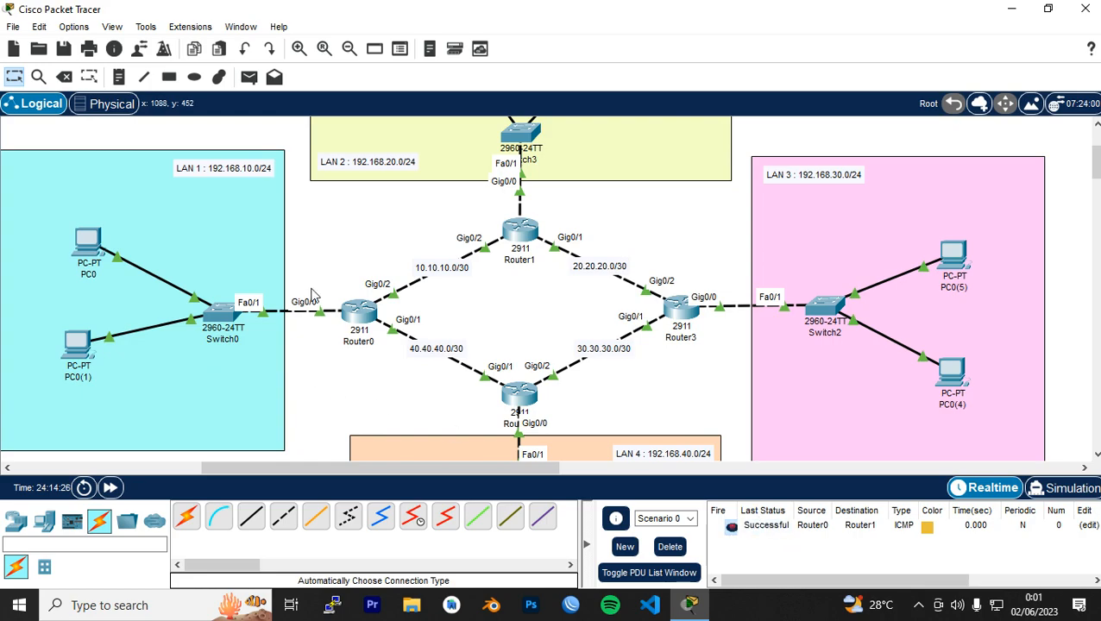
Step: Test the 40.40.40.0/30 link by sending a simple PDU from Router0 to Router2 and firing it again
left_click(249, 77)
left_click(359, 312)
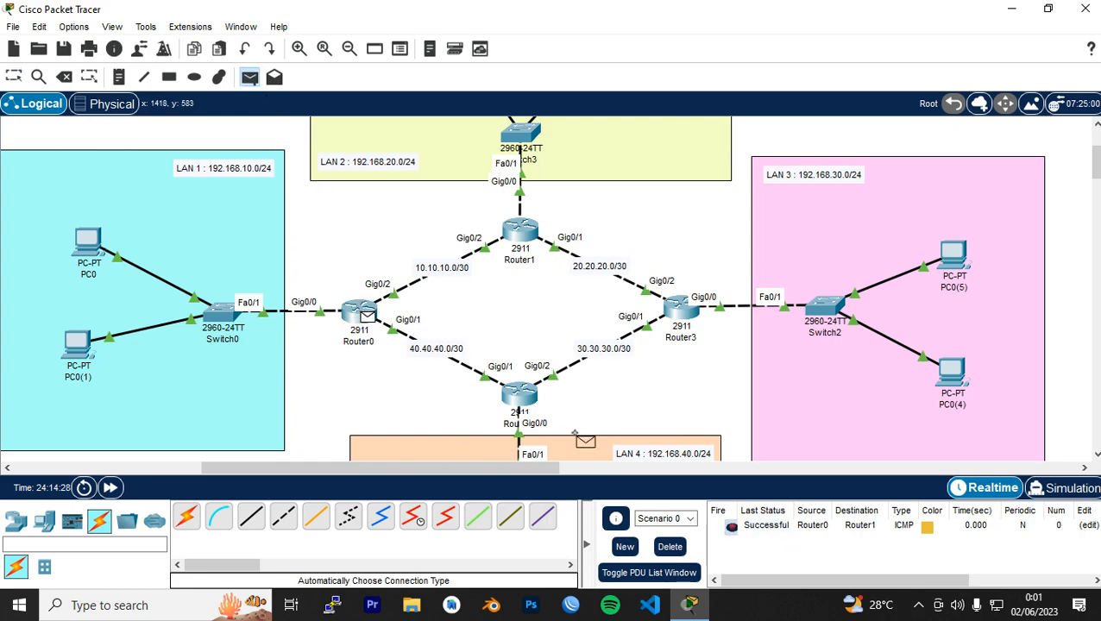
left_click(521, 395)
left_click(731, 543)
Step: Test the 30.30.30.0/30 link by sending a simple PDU from Router2 to Router3 and firing it again
left_click(249, 76)
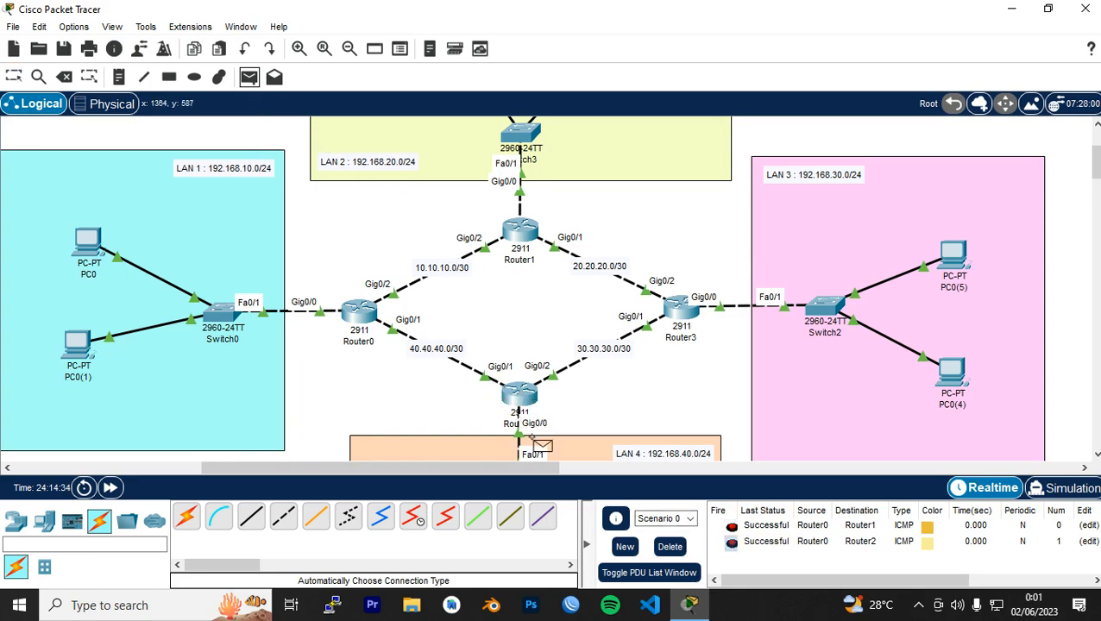
scroll(565, 423, "down", 2)
left_click(520, 344)
left_click(680, 257)
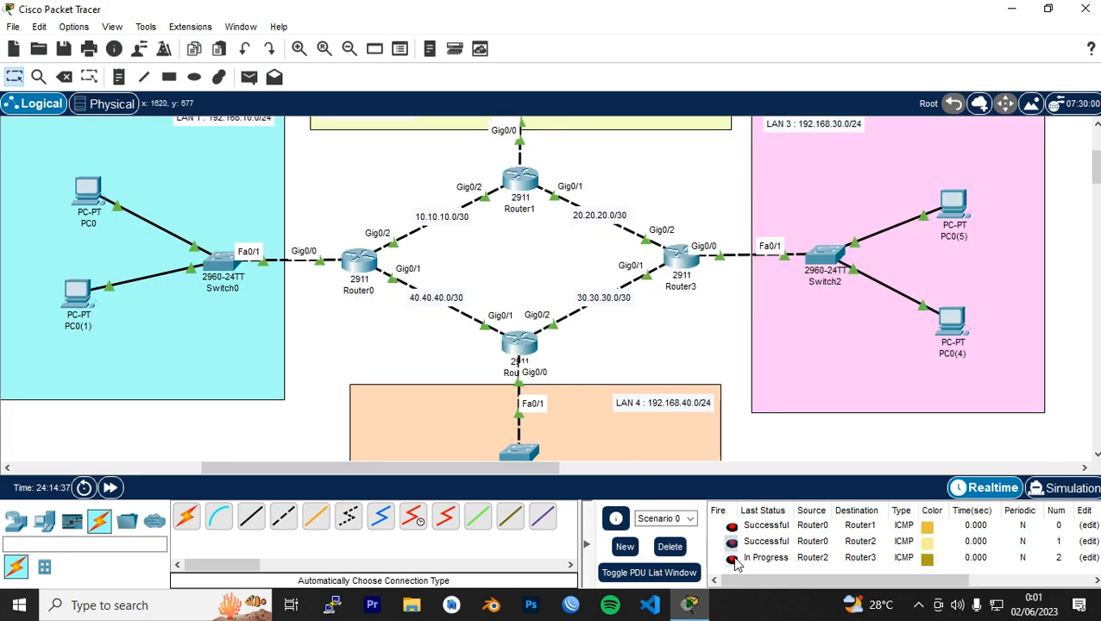
left_click(732, 559)
Step: Test the 20.20.20.0/30 link with a simple PDU from Router1 to Router3, and delete all test PDUs of the scenario
left_click(249, 77)
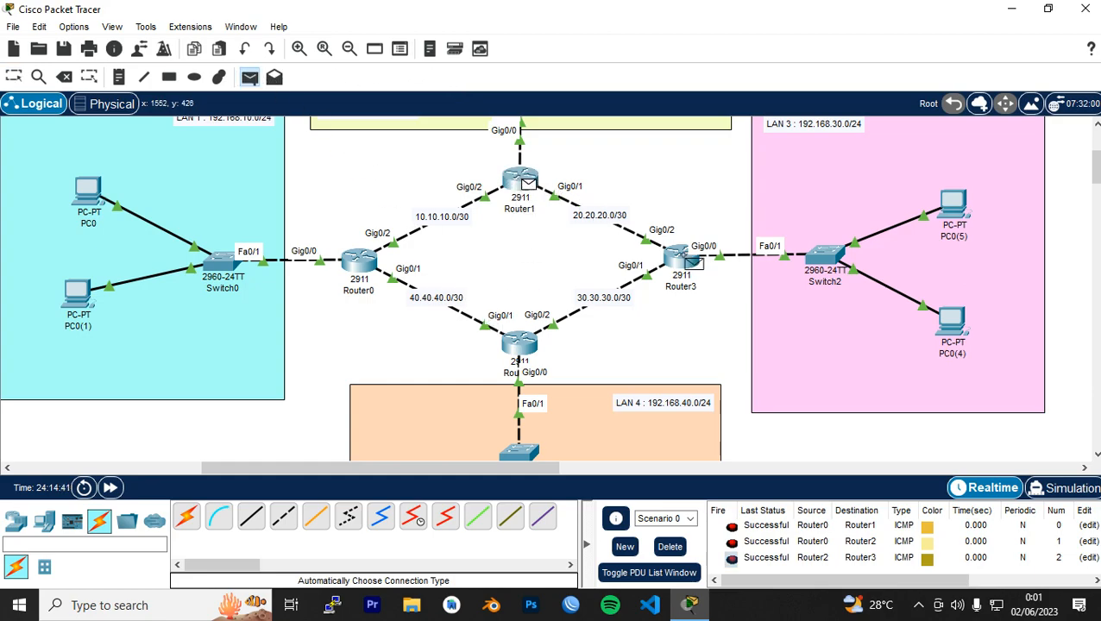
left_click(684, 259)
scroll(769, 537, "down", 1)
double_click(733, 561)
left_click(669, 546)
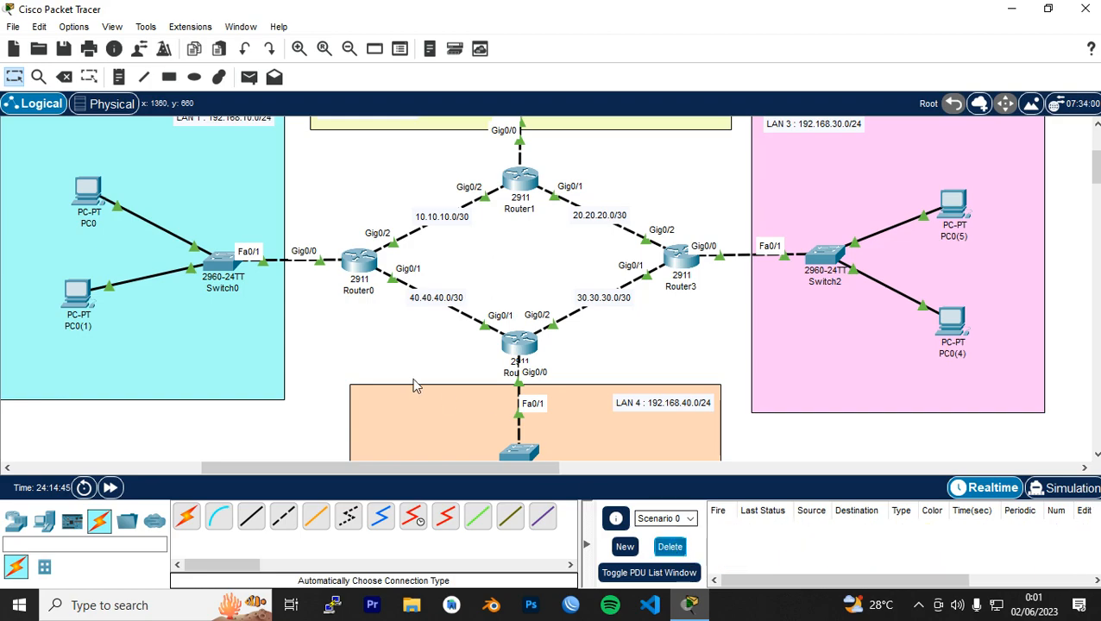
Step: Test reachability between non-adjacent routers with a simple PDU from Router0 to Router3, and delete that test PDU
left_click(248, 77)
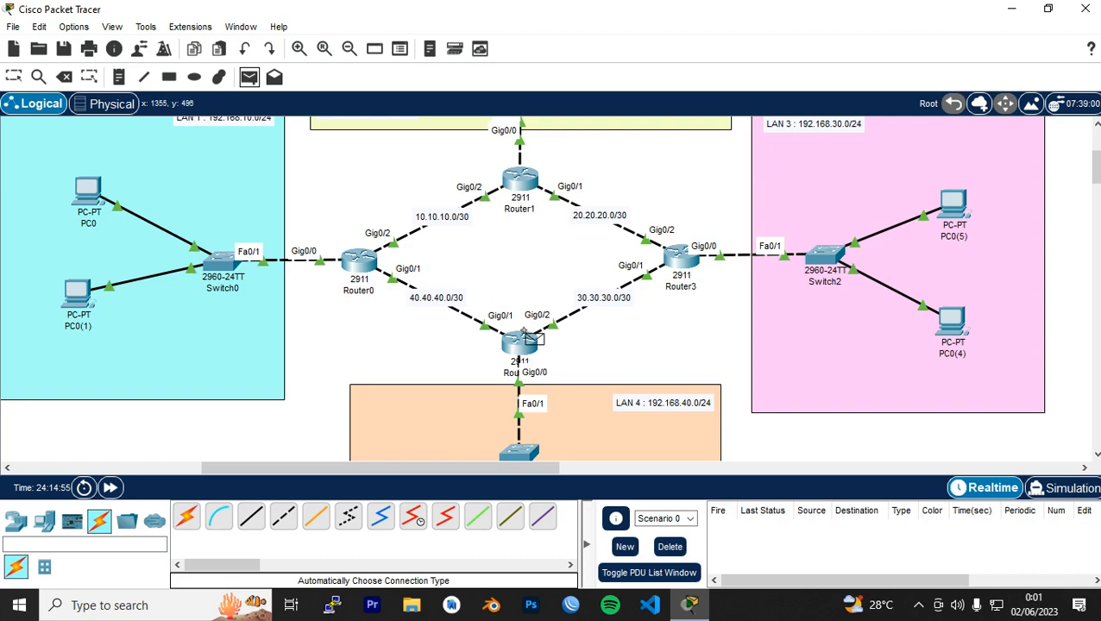
left_click(373, 269)
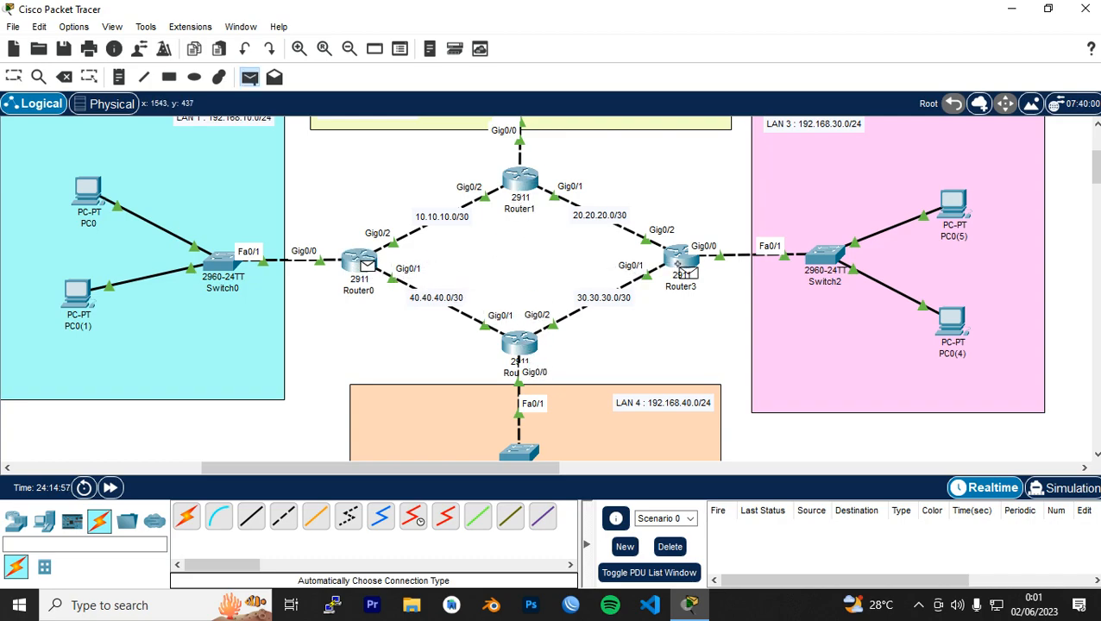
left_click(684, 267)
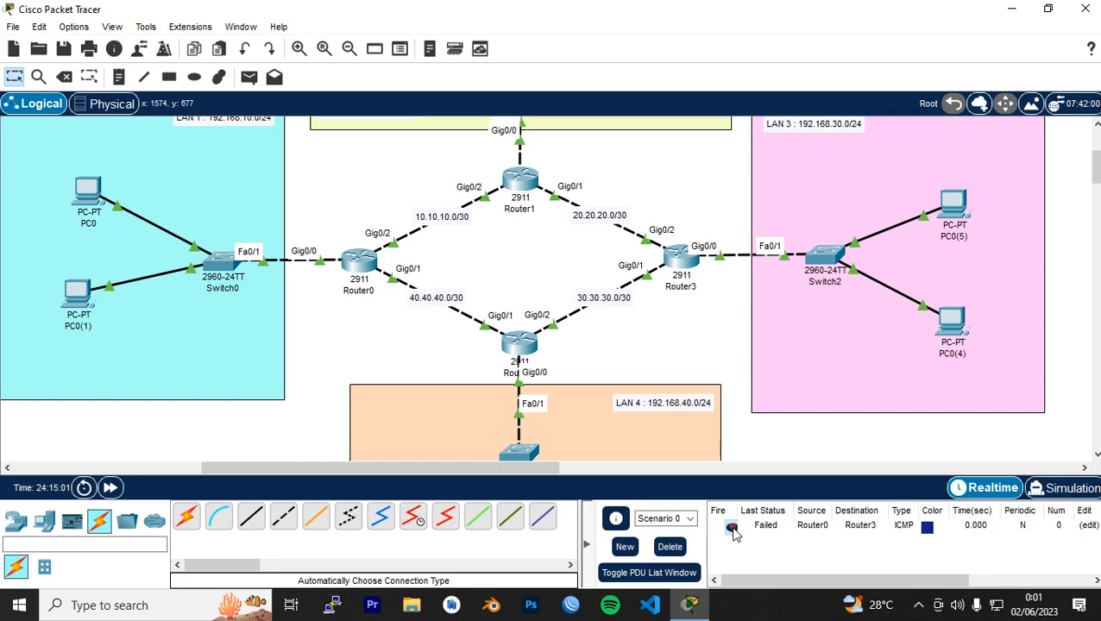
left_click(671, 546)
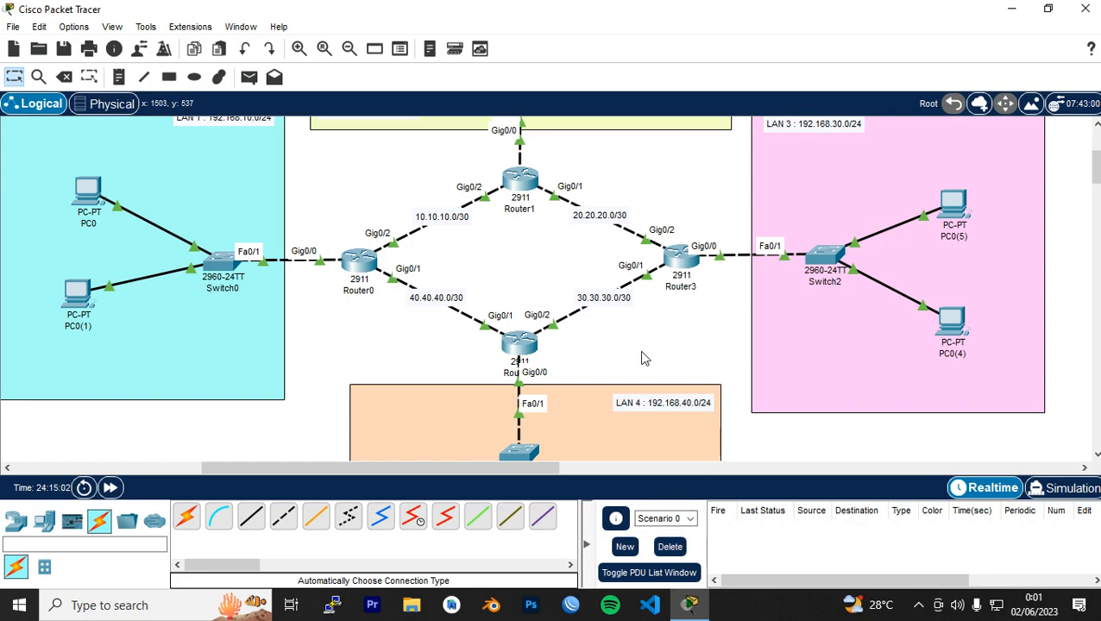
scroll(602, 331, "down", 1)
scroll(631, 325, "up", 2)
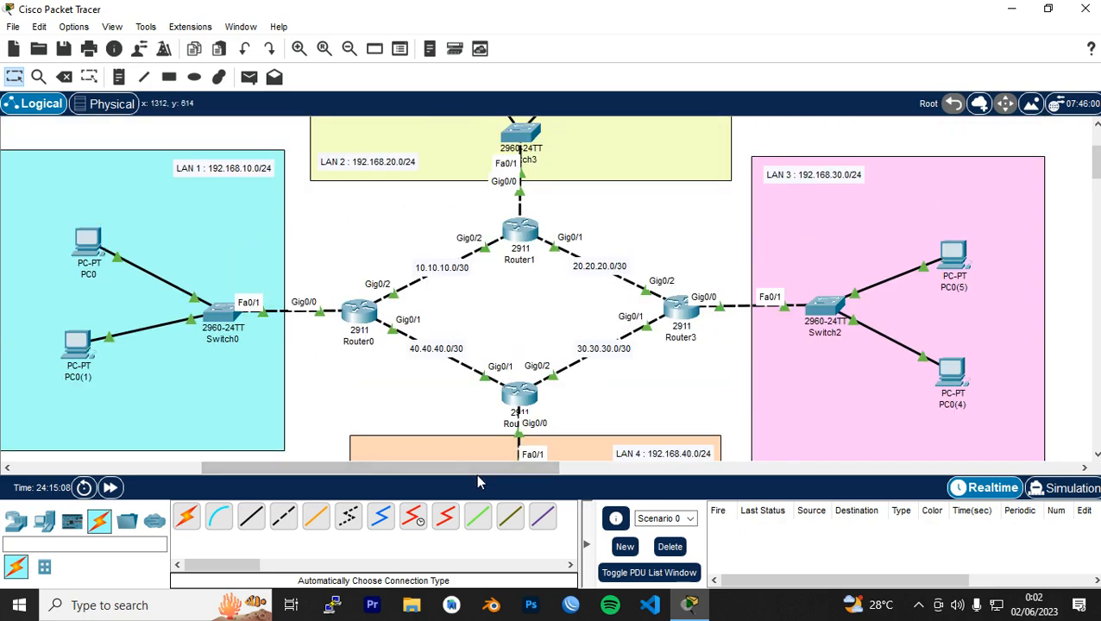
left_click_drag(385, 472, 297, 472)
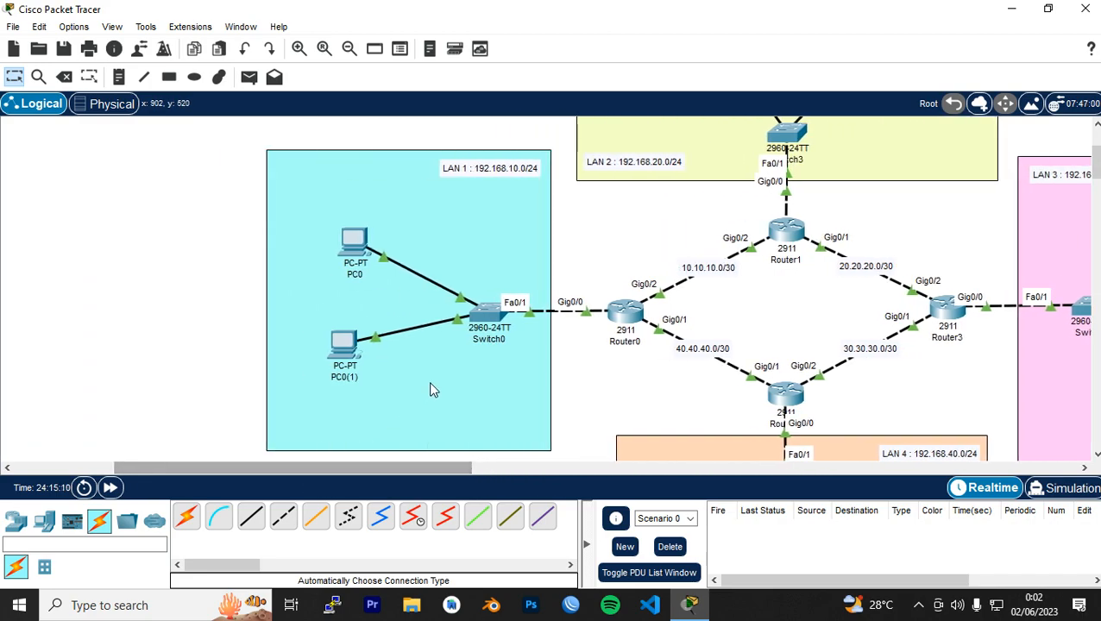
Step: Align PC0(1) beneath PC0, and give PC0 the static IP 192.168.10.2, mask 255.255.255.0 and default gateway 192.168.10.1
left_click_drag(342, 347, 352, 350)
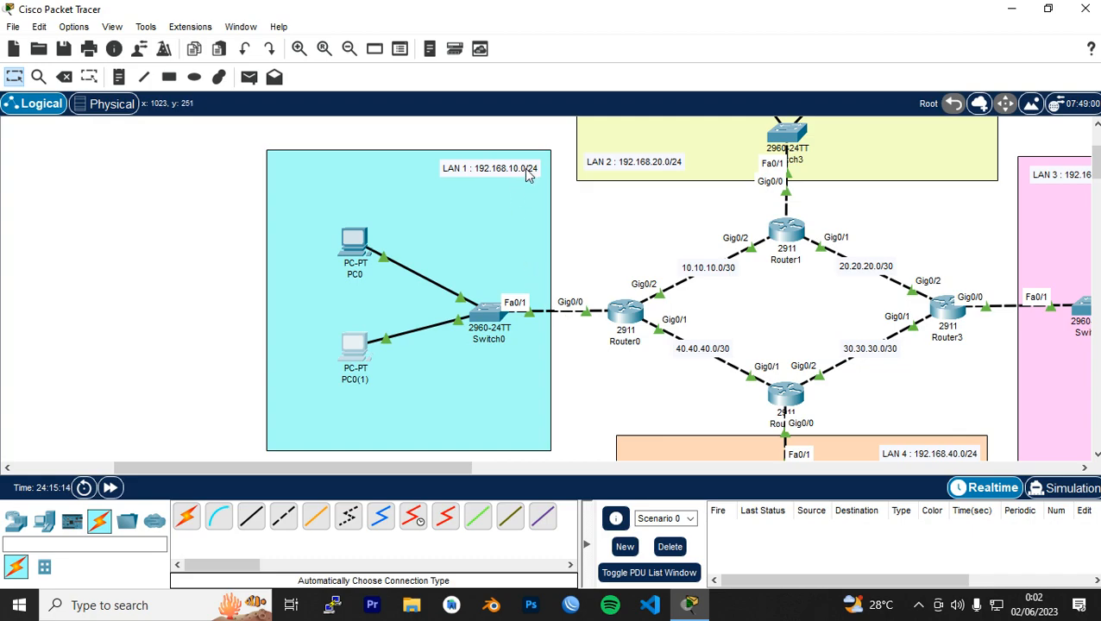
left_click(356, 239)
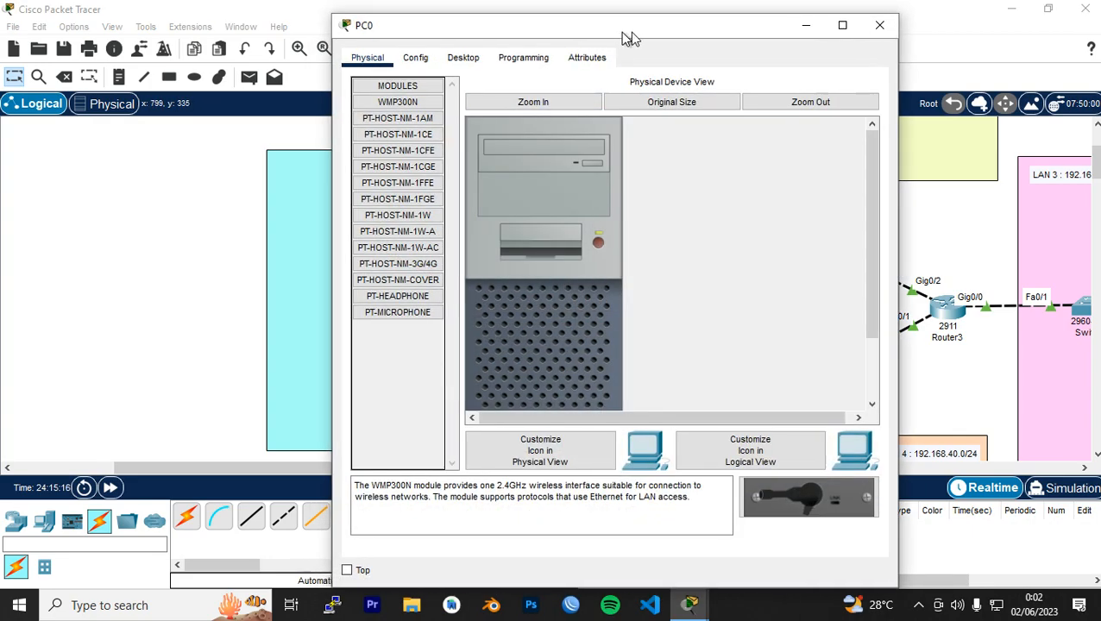
left_click_drag(621, 36, 745, 36)
left_click(586, 70)
left_click(516, 138)
left_click(669, 183)
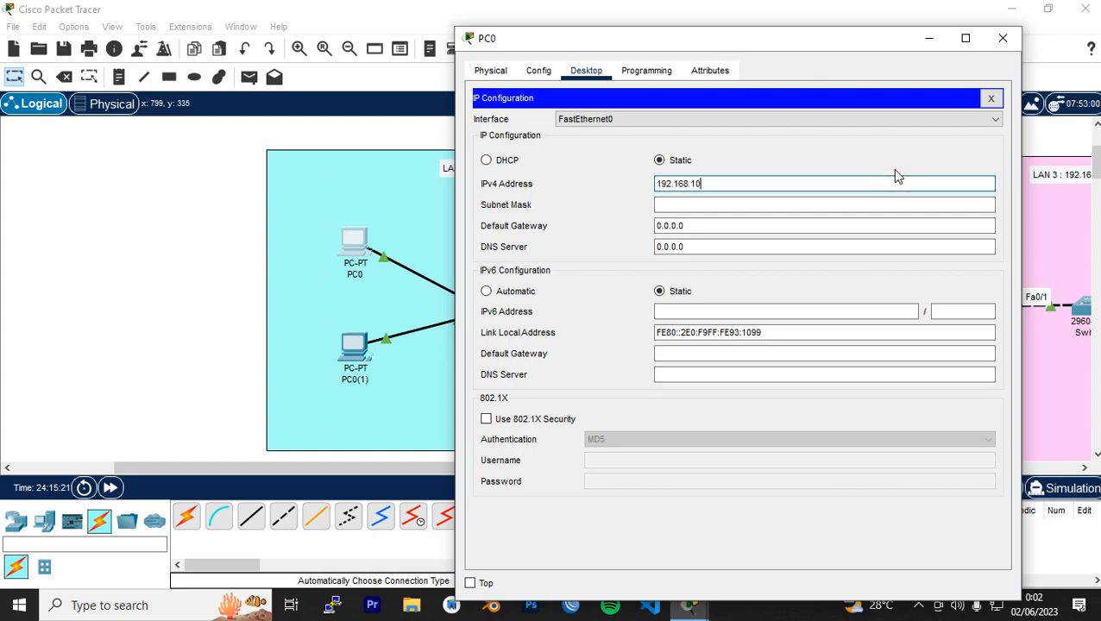
type("192.168.10.2")
left_click(730, 204)
key("Tab")
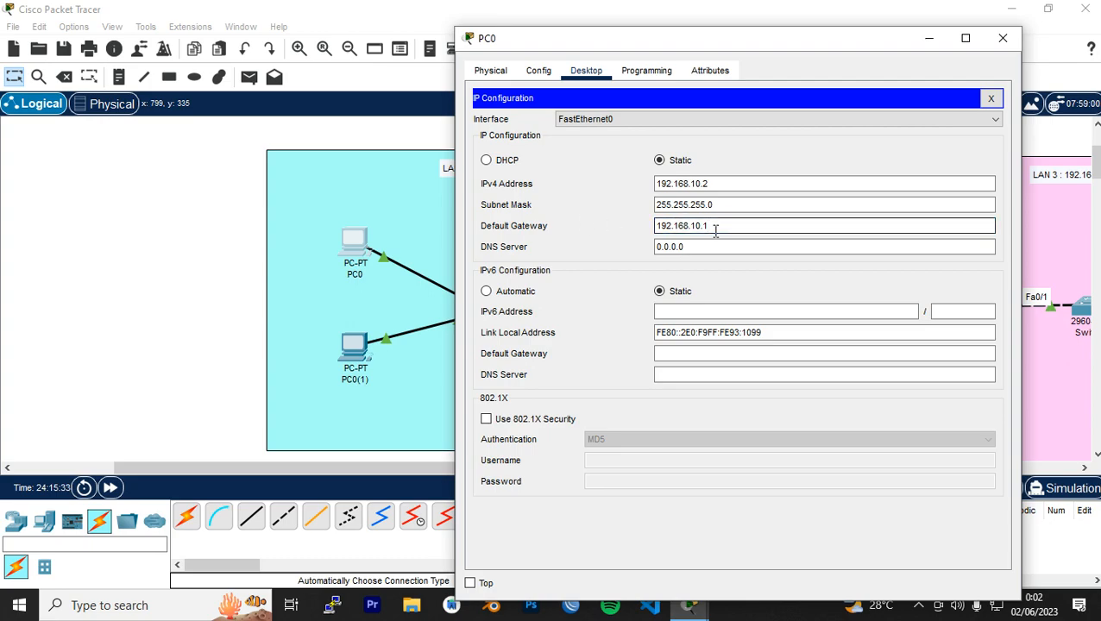
left_click_drag(715, 229, 639, 230)
left_click(894, 71)
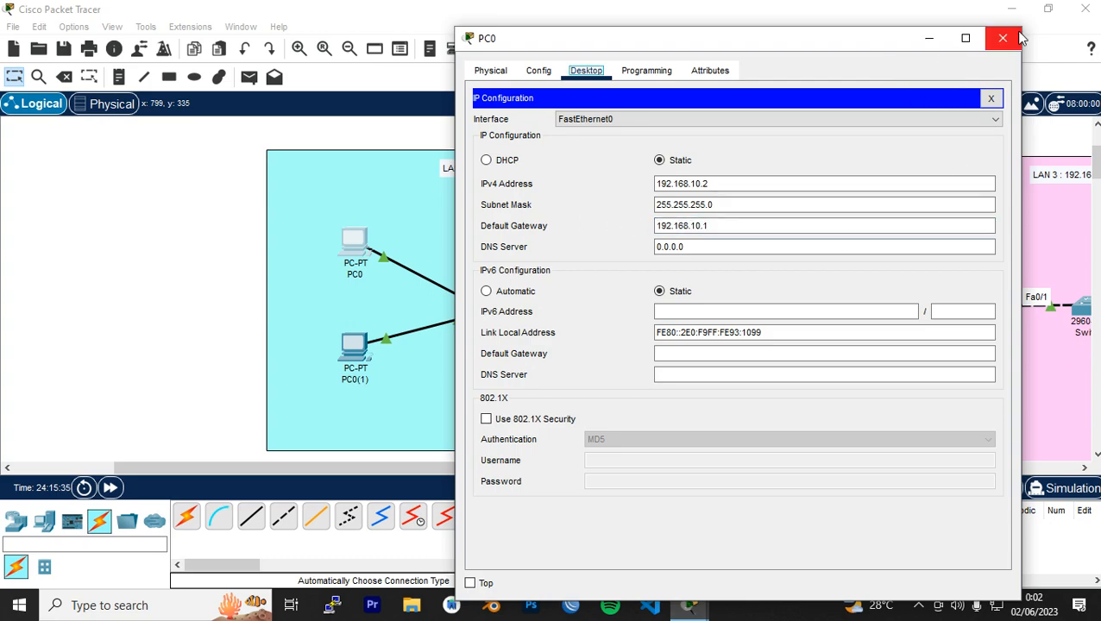
left_click(1002, 38)
Step: Configure PC0(1) in LAN 1 with static IP 192.168.10.3, mask 255.255.255.0 and default gateway 192.168.10.1
left_click(449, 350)
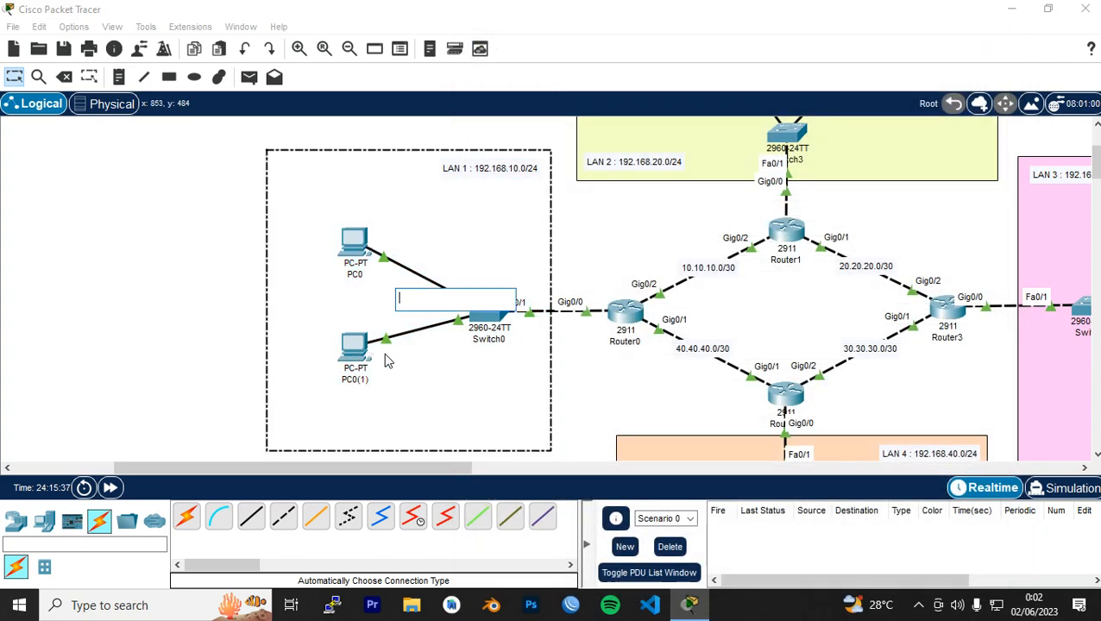
left_click(356, 350)
left_click(450, 57)
left_click(386, 112)
left_click(714, 169)
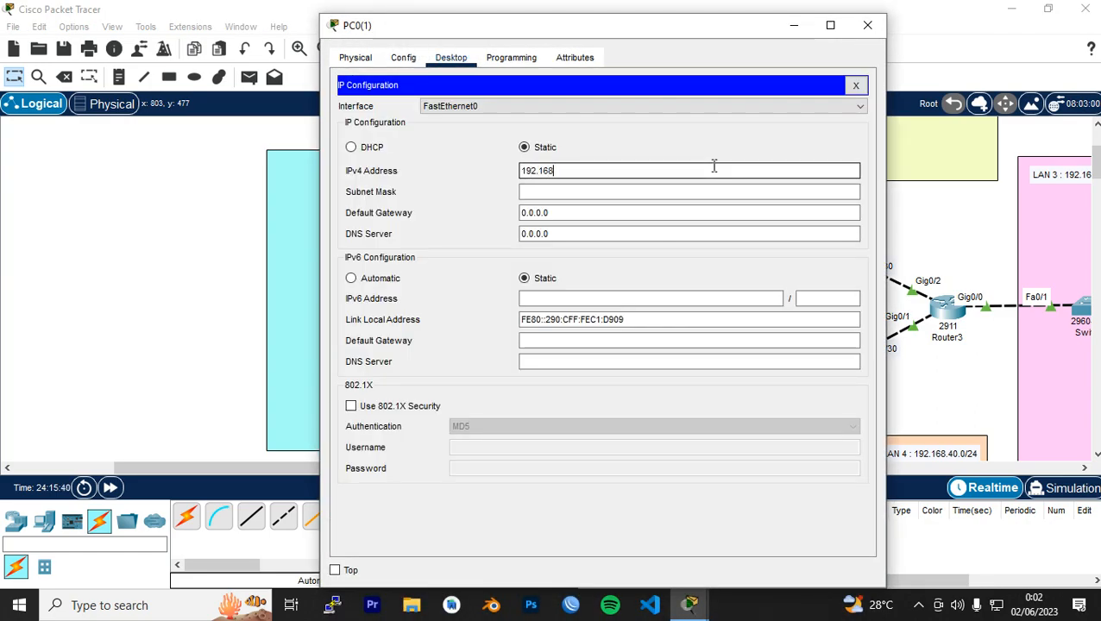
left_click(682, 190)
left_click(582, 170)
left_click_drag(583, 170, 570, 171)
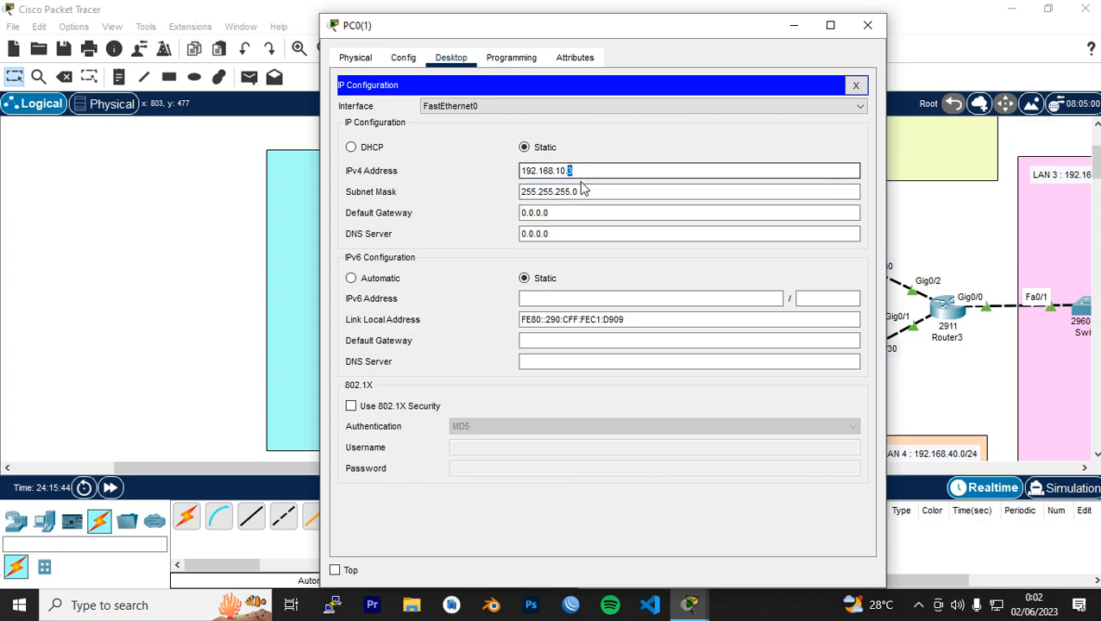
left_click(568, 213)
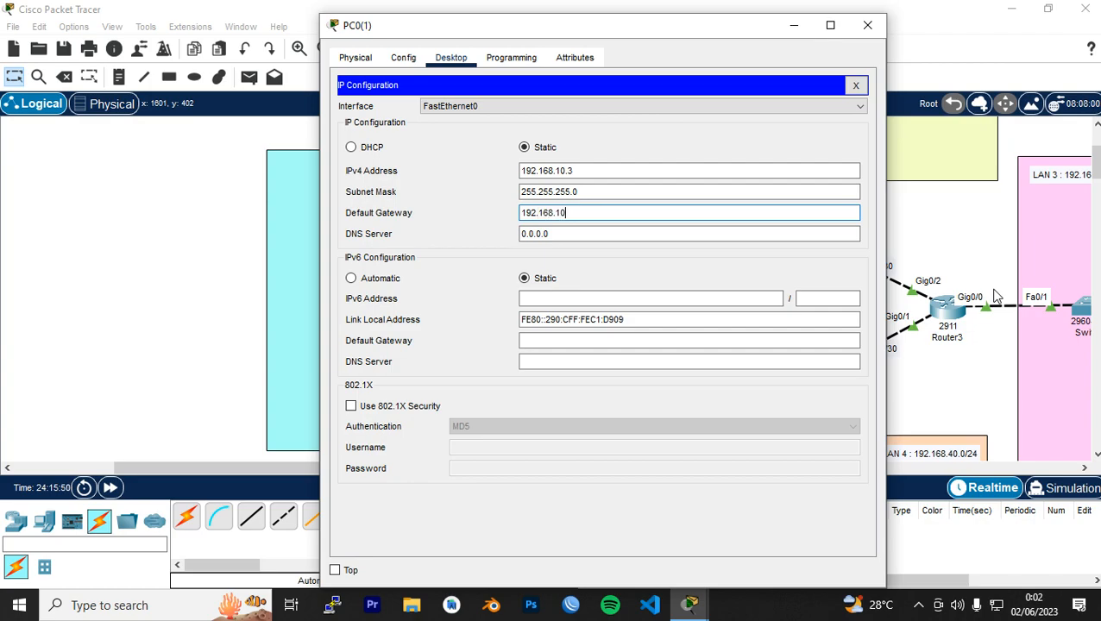
type("192.168.10.1")
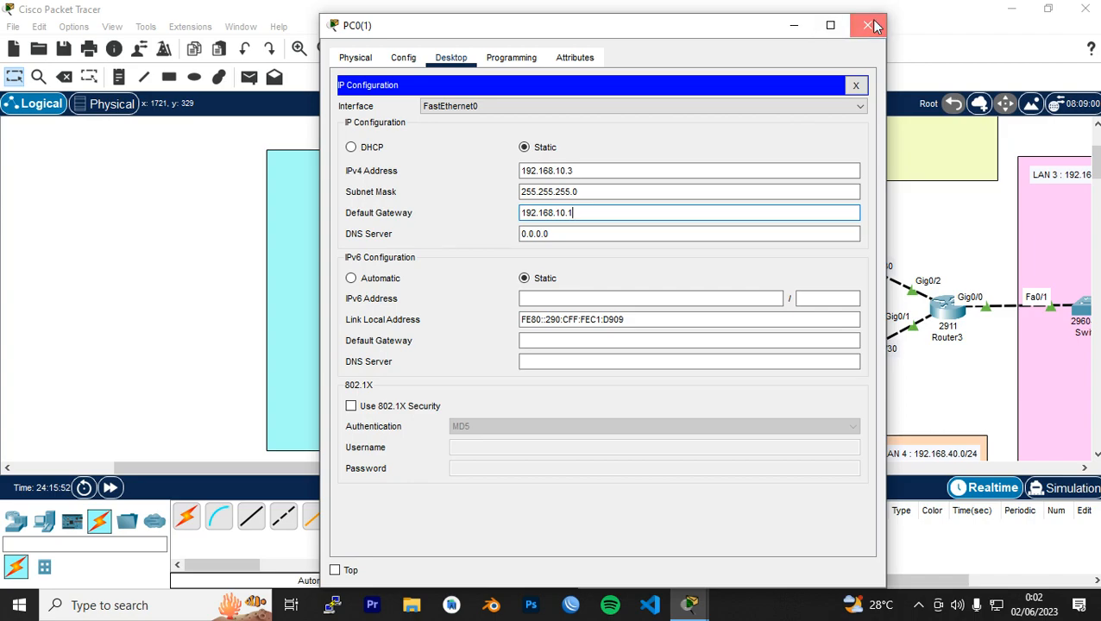
left_click(868, 25)
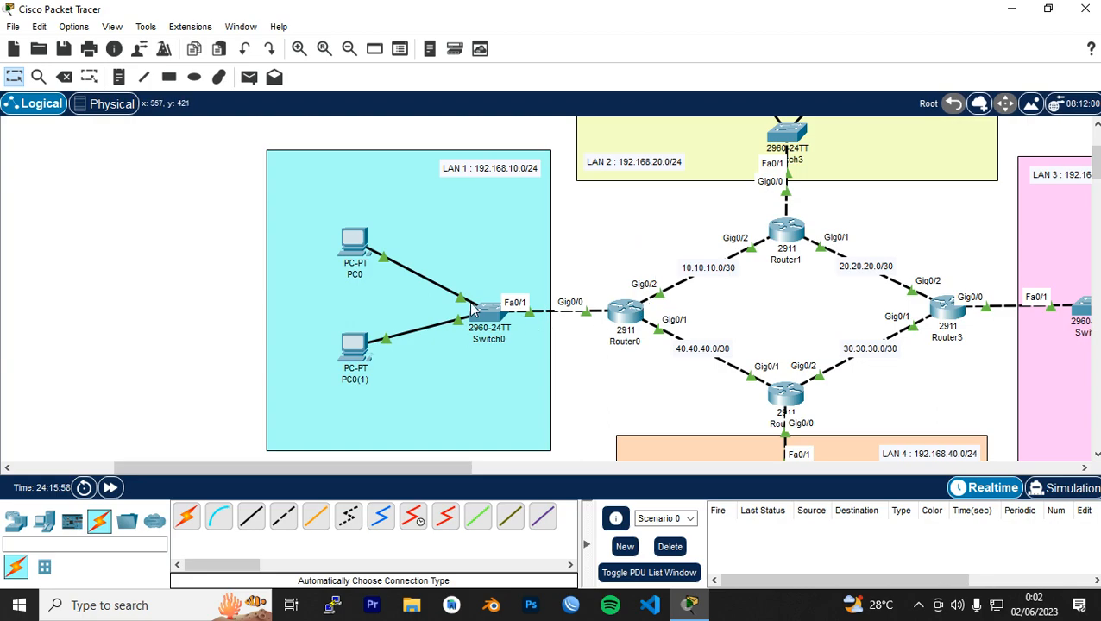
Step: Configure PC0(7) in LAN 2 with static IP 192.168.20.2, mask 255.255.255.0 and default gateway 192.168.20.1
scroll(786, 301, "up", 3)
left_click_drag(886, 188, 883, 174)
left_click(895, 201)
left_click(943, 214)
left_click(869, 181)
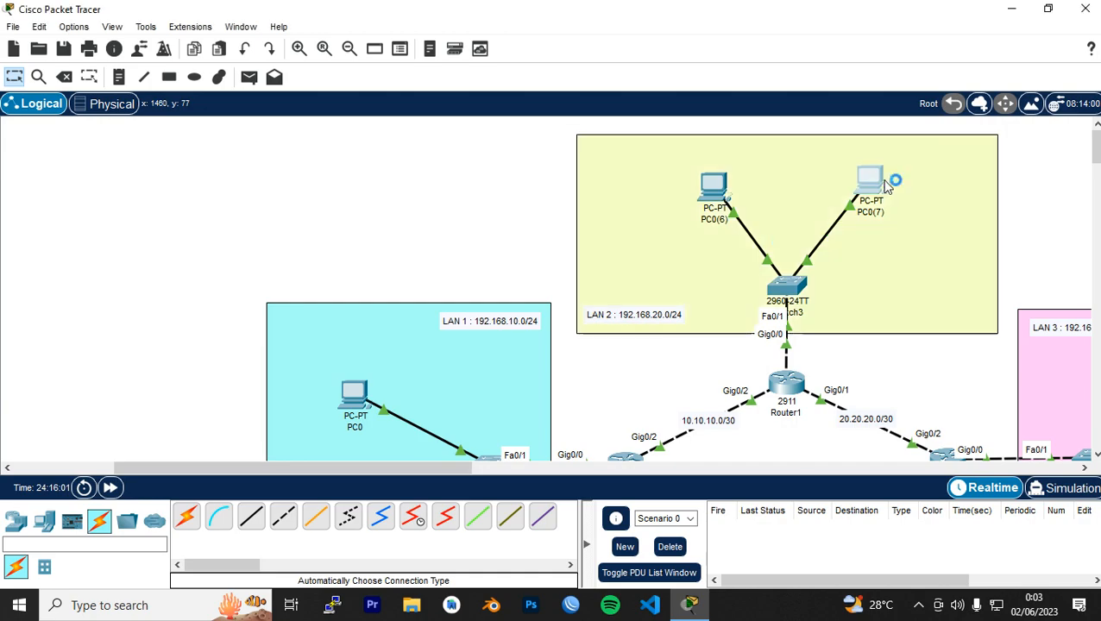
left_click(450, 57)
left_click(393, 117)
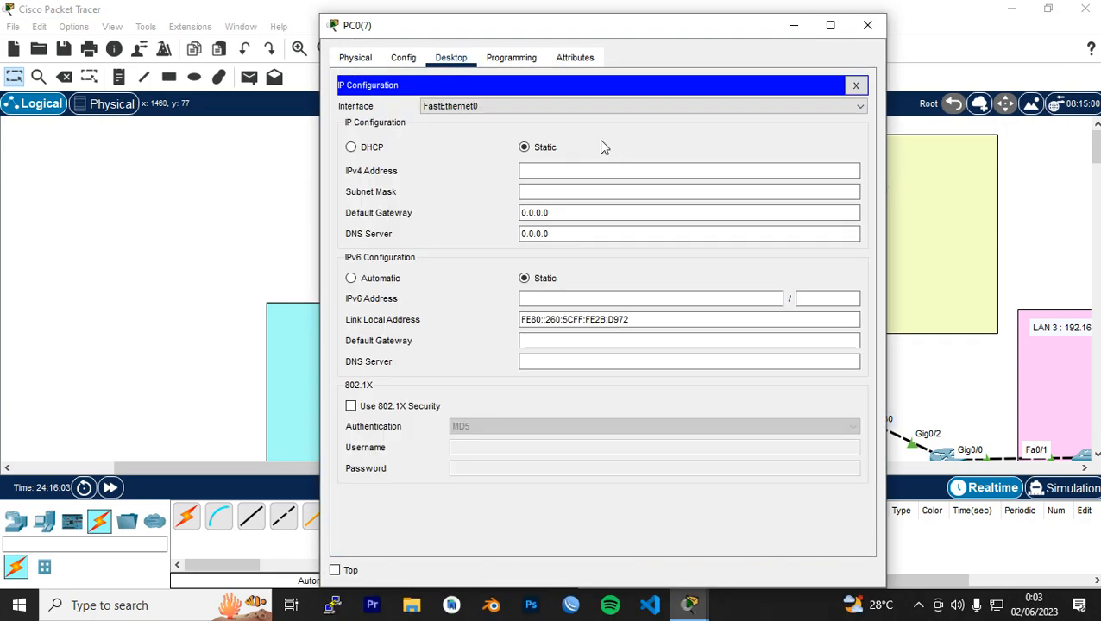
left_click(574, 170)
type("192.168.20.2")
key("Tab")
key("Tab")
type("192.168.20.1")
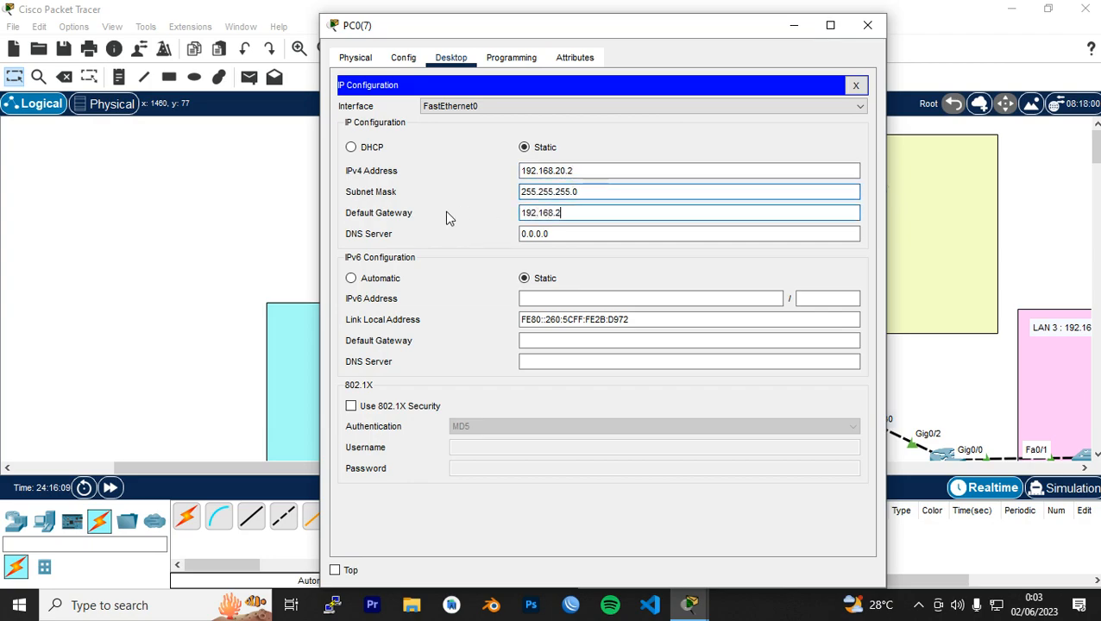
left_click(869, 26)
Step: Configure PC0(6) in LAN 2 with static IP 192.168.20.3, mask 255.255.255.0 and default gateway 192.168.20.1
left_click(711, 186)
left_click(453, 62)
left_click(405, 123)
left_click(562, 173)
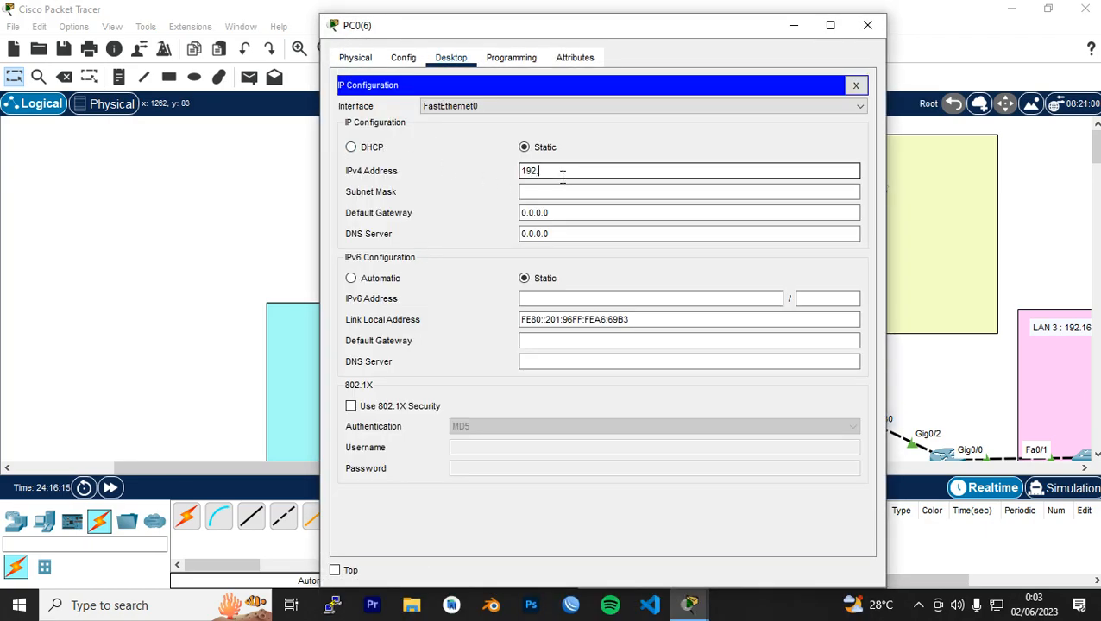
type("192.168.20.3")
key("Tab")
key("Tab")
type("19")
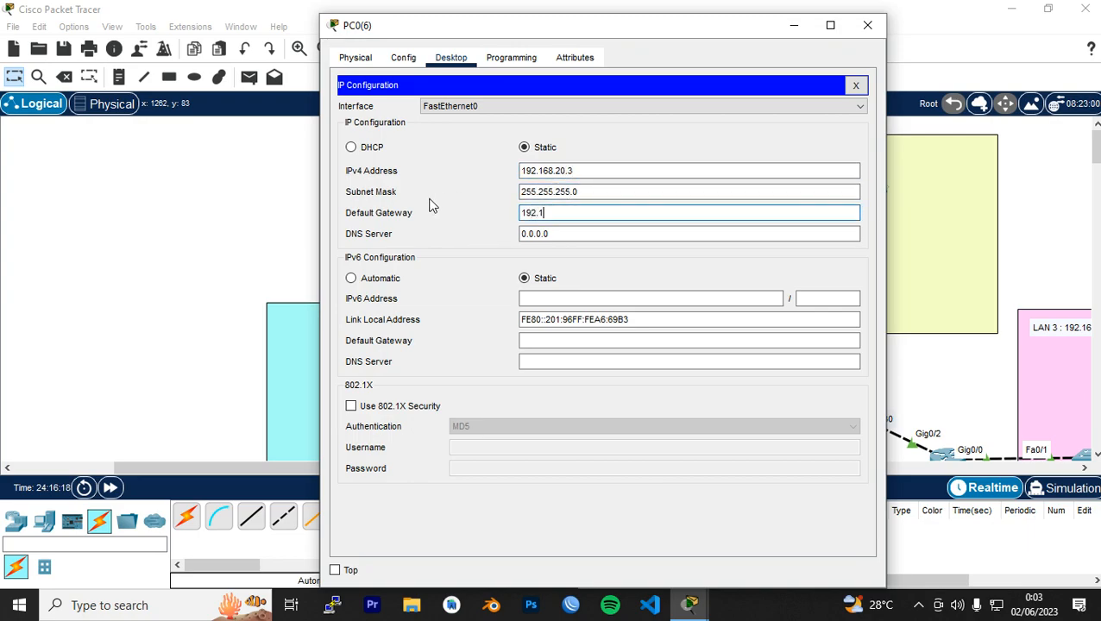
type("2.168.20.1")
left_click(869, 29)
Step: Configure PC0(5) in LAN 3 with static IP 192.168.30.2, mask 255.255.255.0 and the LAN 3 default gateway
left_click_drag(435, 468, 612, 458)
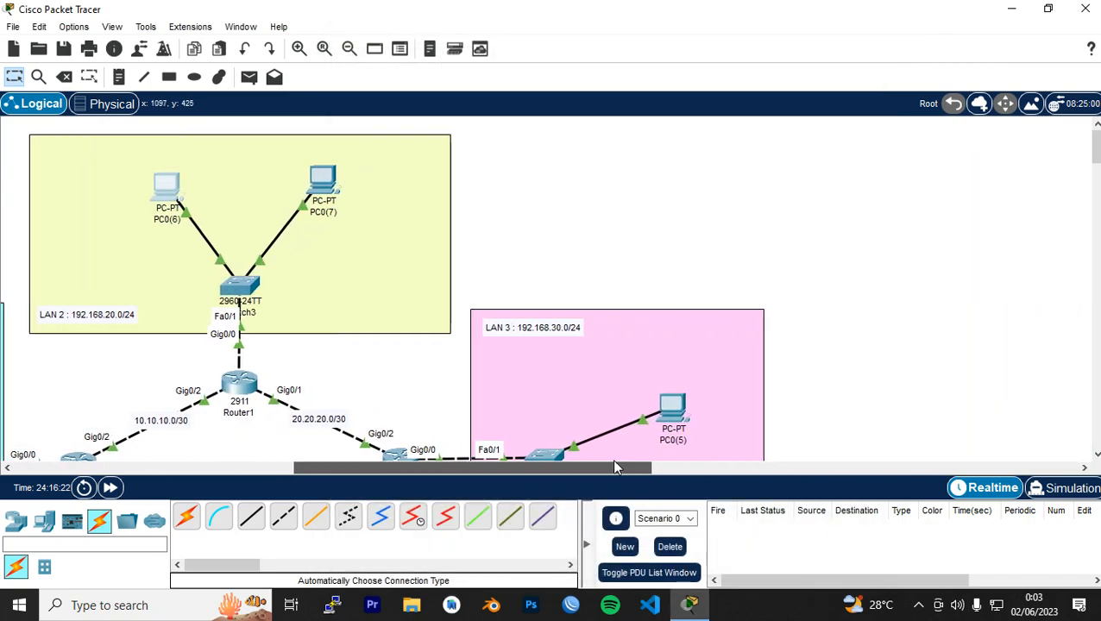
scroll(709, 334, "down", 3)
left_click(670, 252)
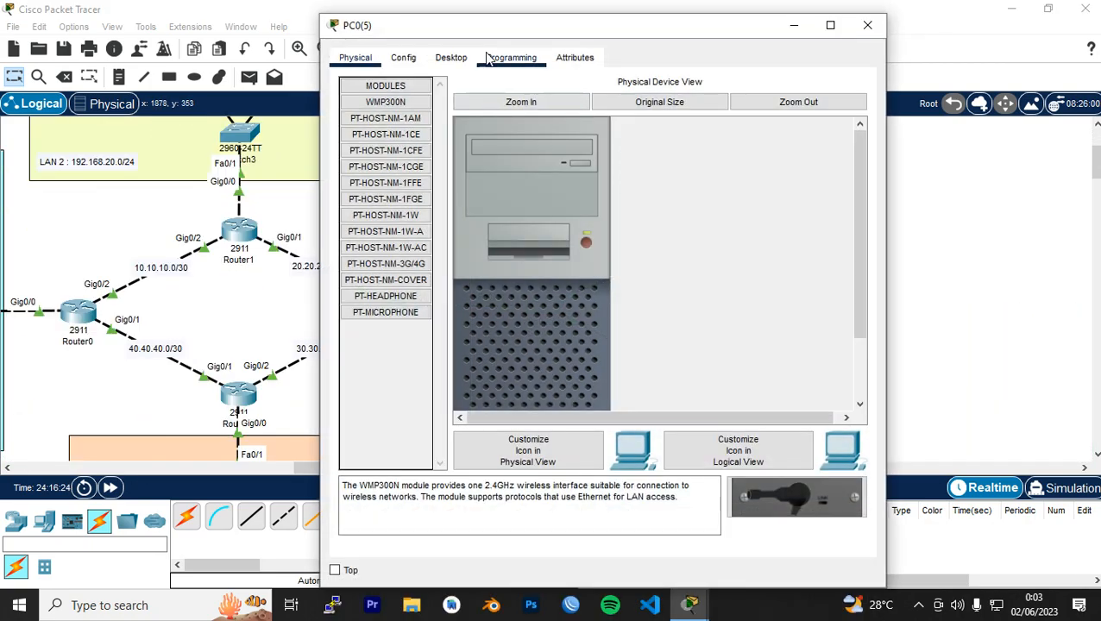
left_click(451, 57)
left_click(388, 118)
left_click(630, 170)
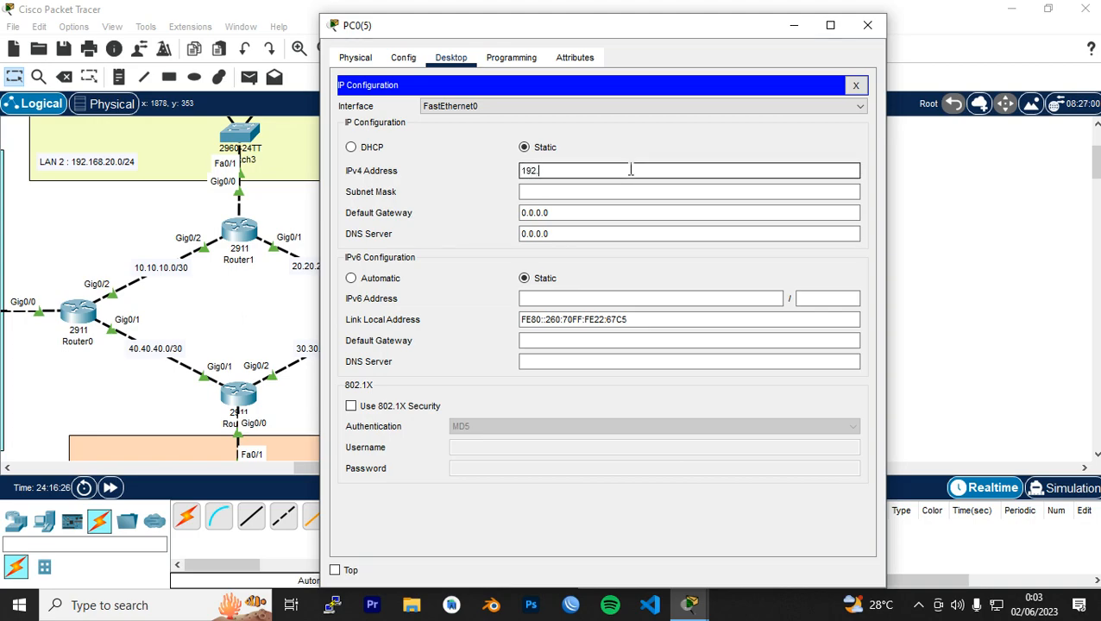
type("192.168.30.2")
key("Tab")
key("Tab")
type("19")
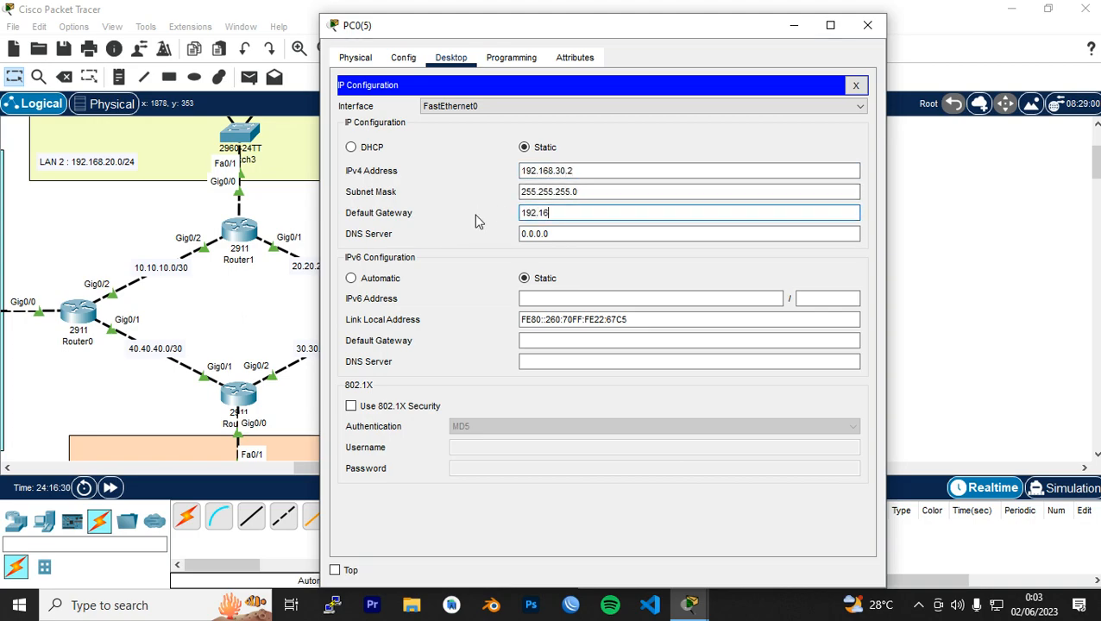
left_click(867, 25)
Step: Configure PC0(4) in LAN 3 with static IP 192.168.30.3, mask 255.255.255.0 and default gateway 192.168.30.1
left_click(655, 373)
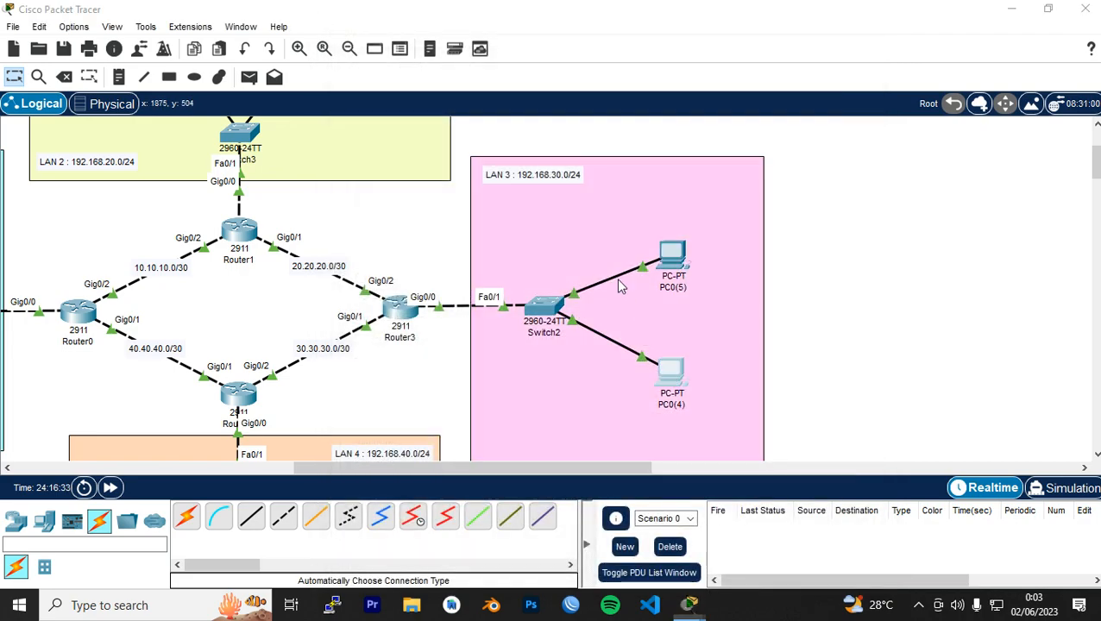
left_click(452, 58)
left_click(387, 118)
left_click(580, 170)
type("192.168.30")
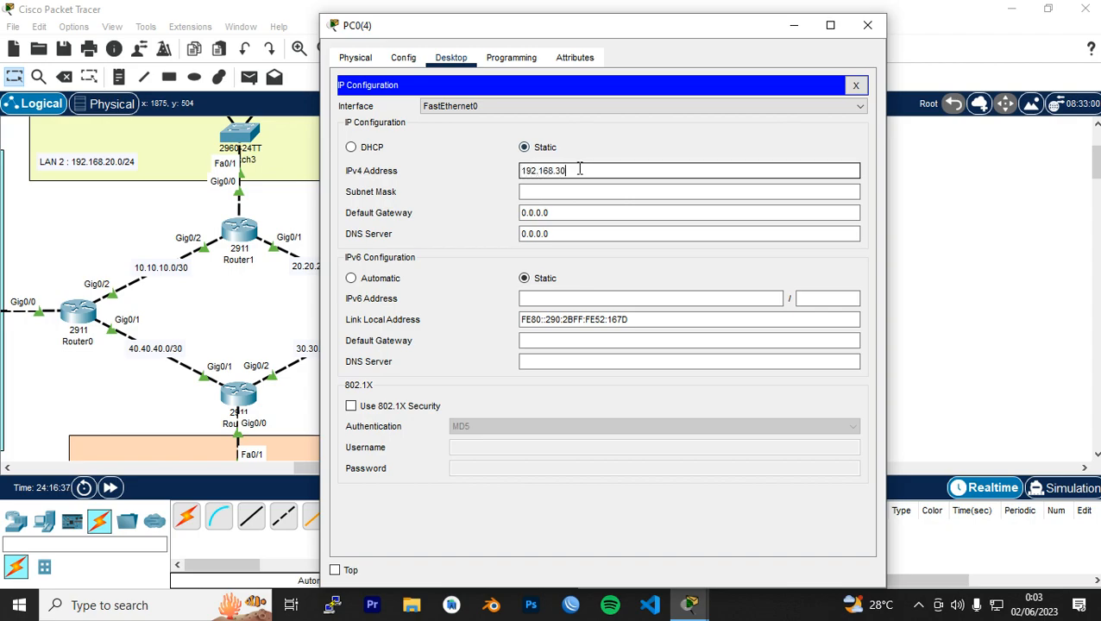
type(".3")
key("Tab")
key("Tab")
type("192.168.30.1")
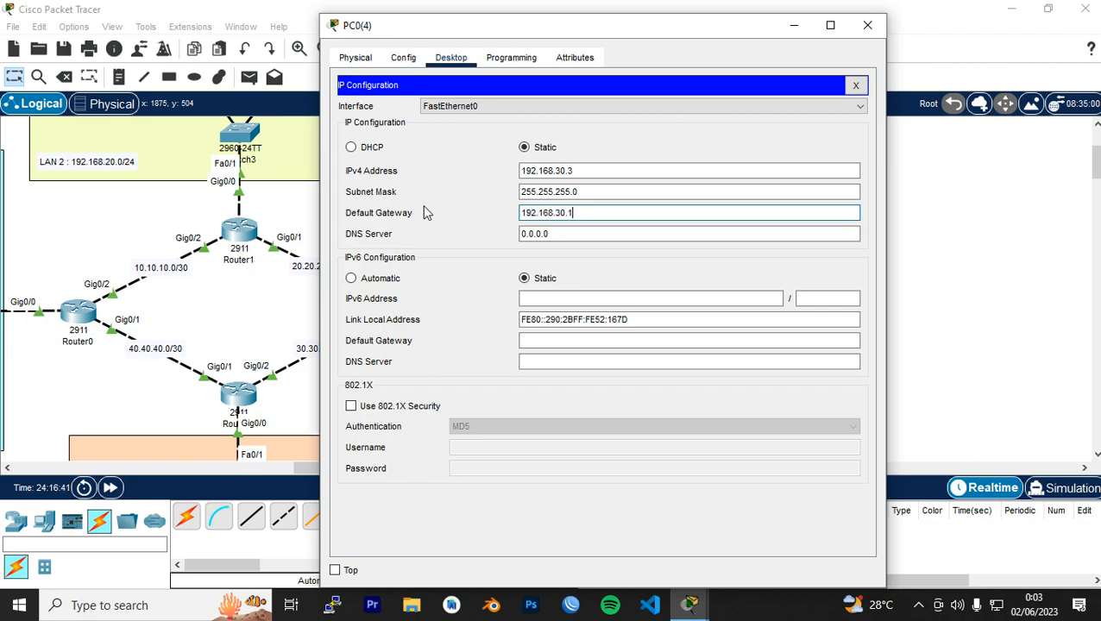
left_click(868, 26)
Step: Configure PC0(2) in LAN 4 with static IP 192.168.40.2, mask 255.255.255.0 and default gateway 192.168.40.1
scroll(890, 304, "down", 3)
scroll(387, 363, "down", 2)
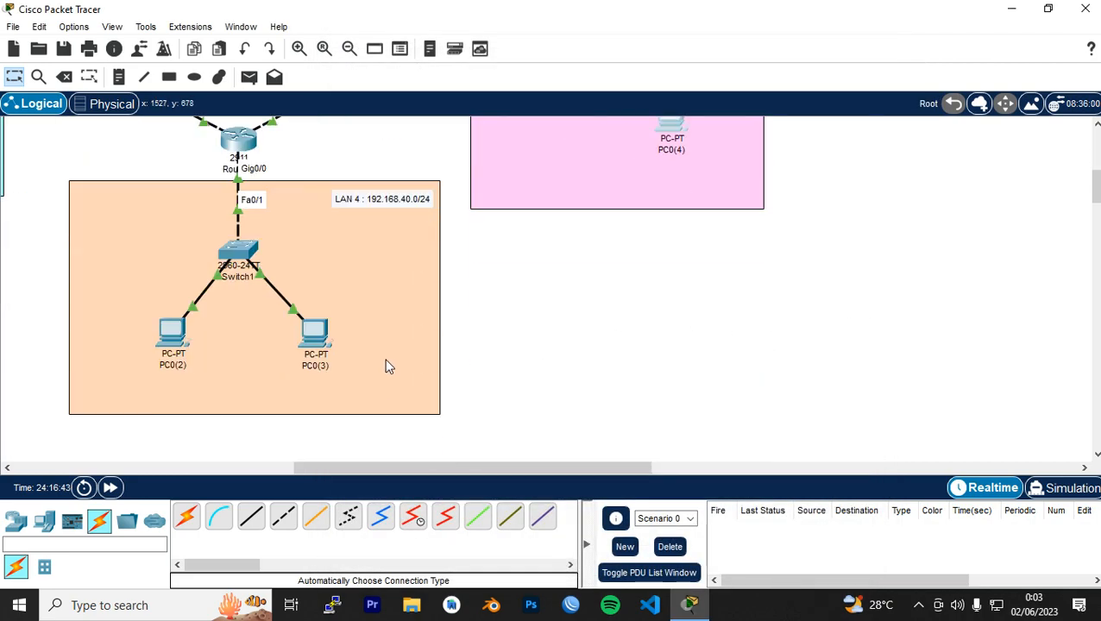
left_click_drag(385, 468, 237, 462)
left_click(578, 334)
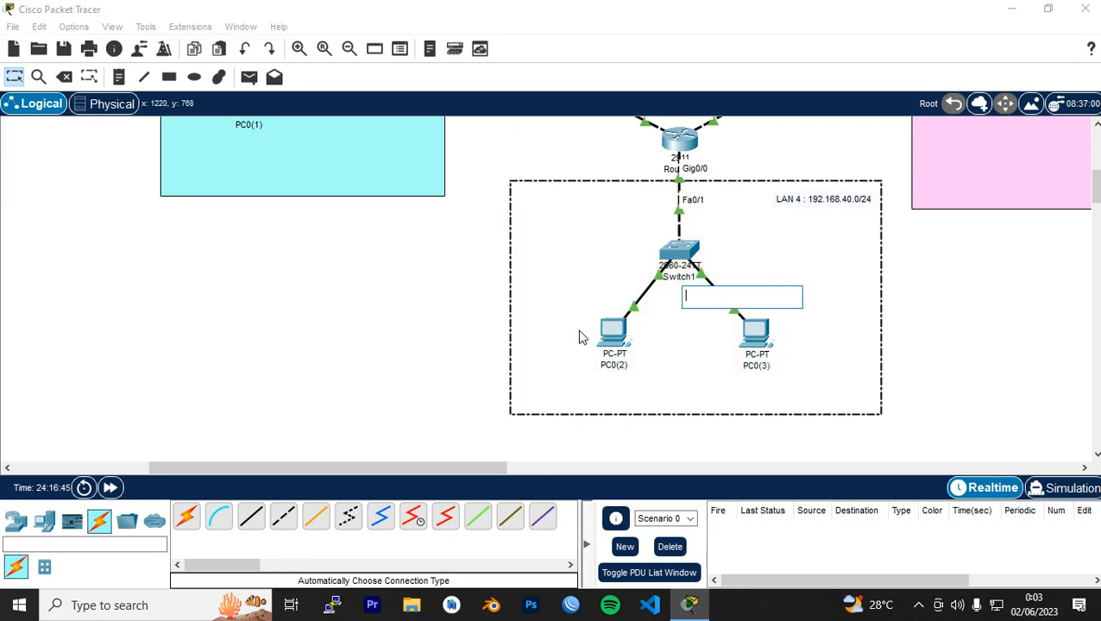
left_click(602, 331)
left_click(611, 332)
left_click(451, 56)
left_click(406, 117)
left_click(540, 170)
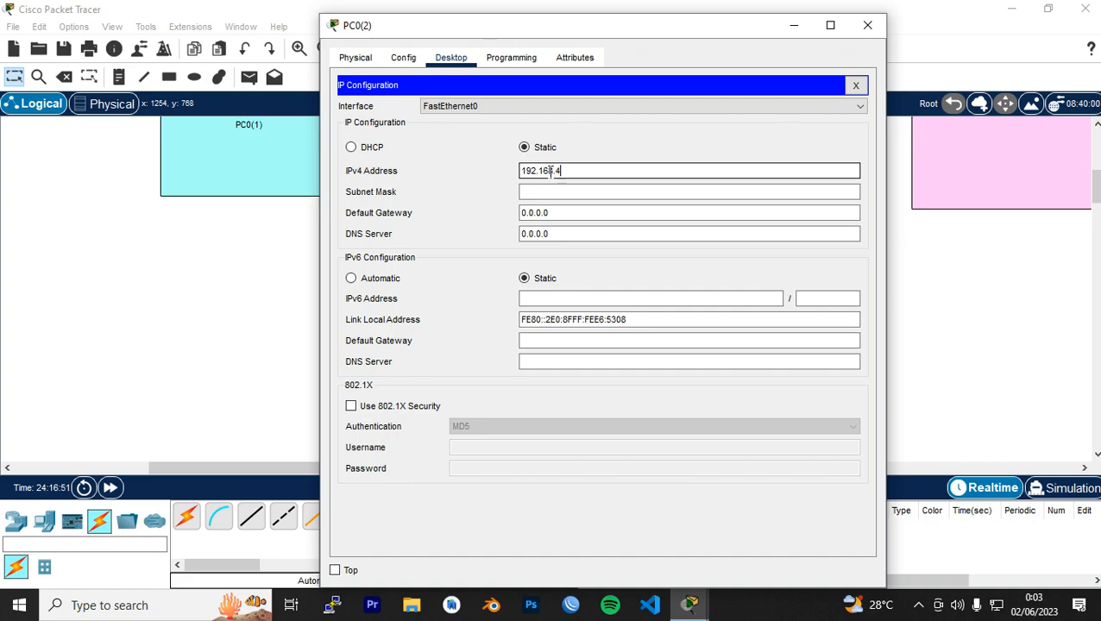
type("192.168.40.2")
left_click(565, 186)
key("Tab")
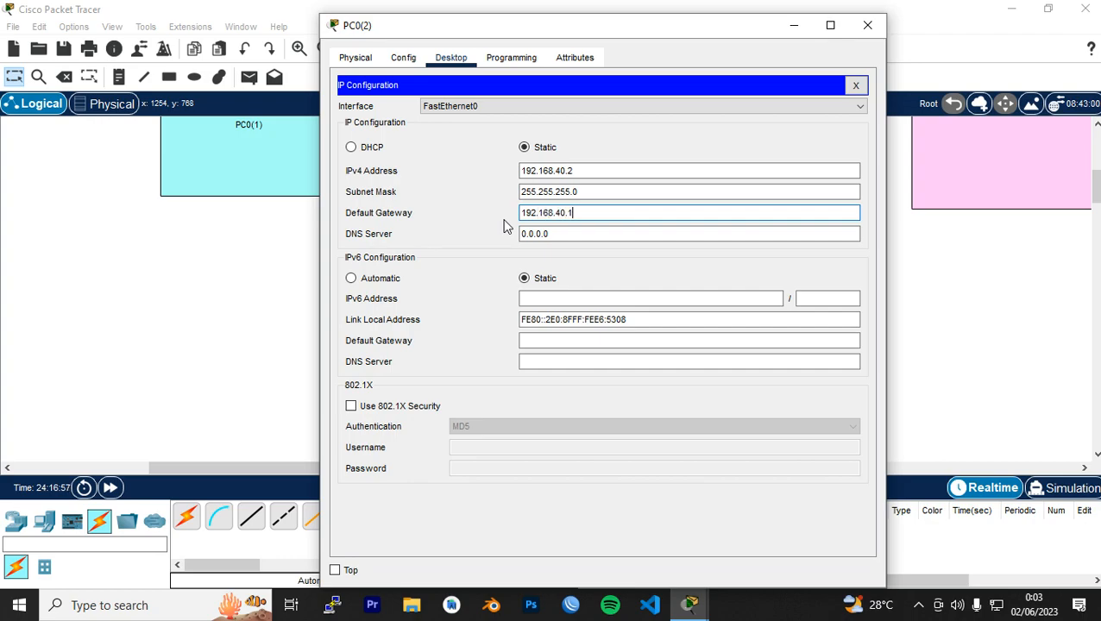
left_click(867, 25)
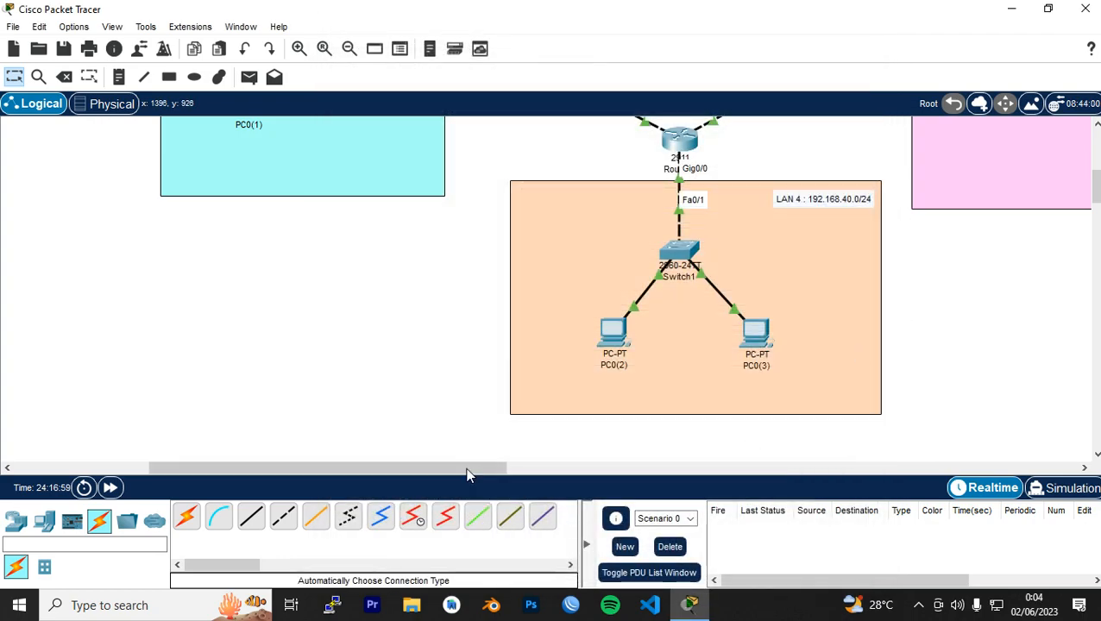
Step: Check the IP configuration of both LAN 4 PCs, PC0(3) and PC0(2), to see which one still needs addressing
left_click_drag(470, 473, 551, 477)
scroll(653, 386, "up", 3)
scroll(653, 386, "down", 2)
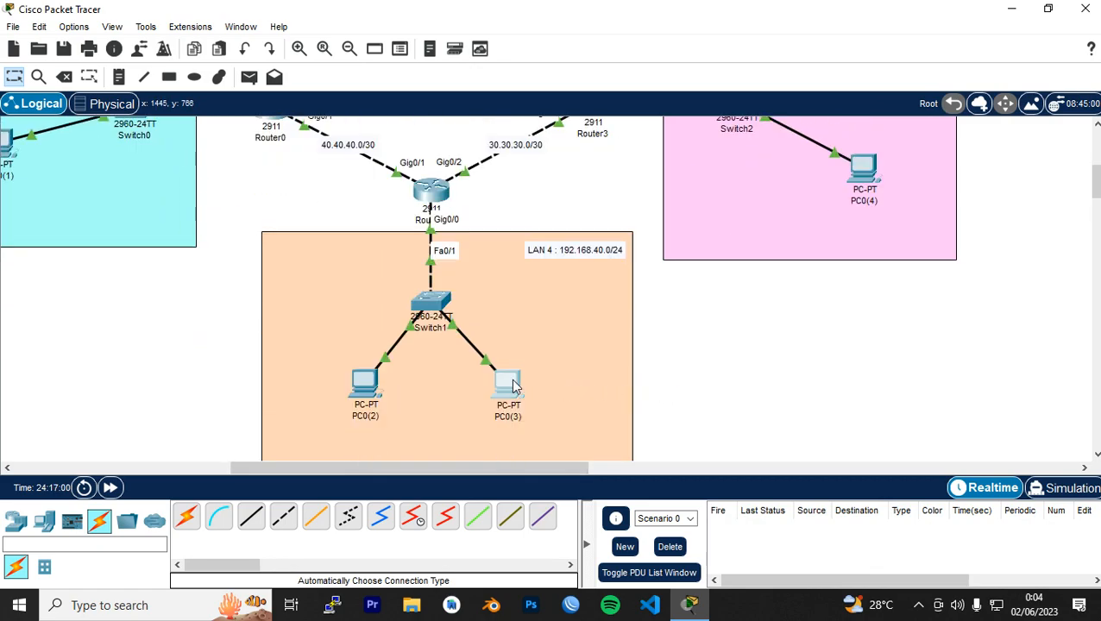
left_click(509, 382)
left_click(451, 58)
left_click(411, 106)
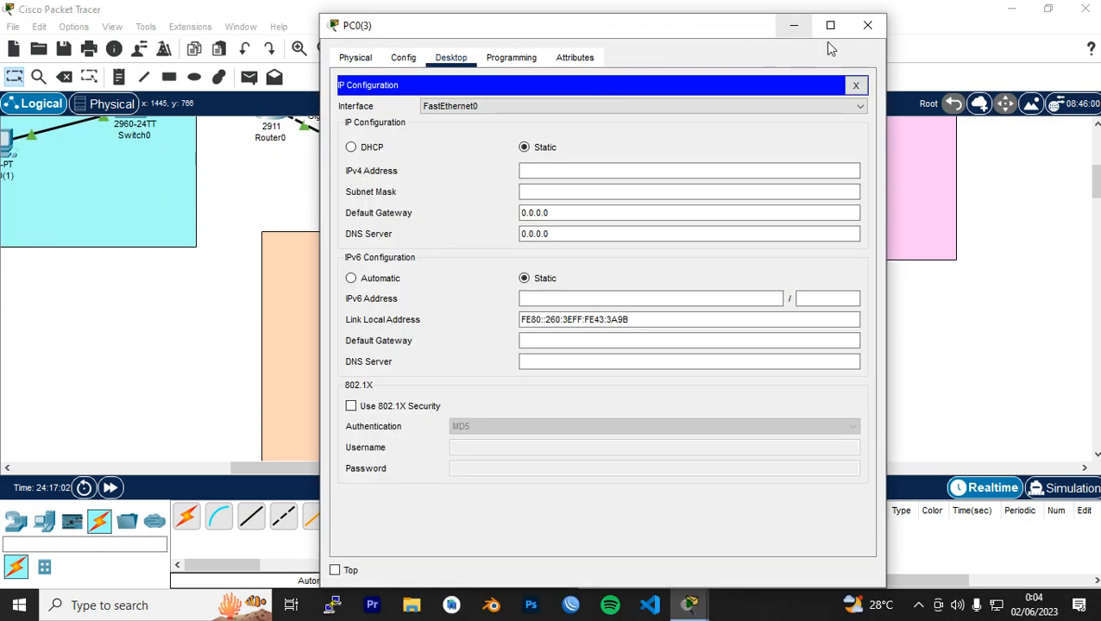
left_click(867, 25)
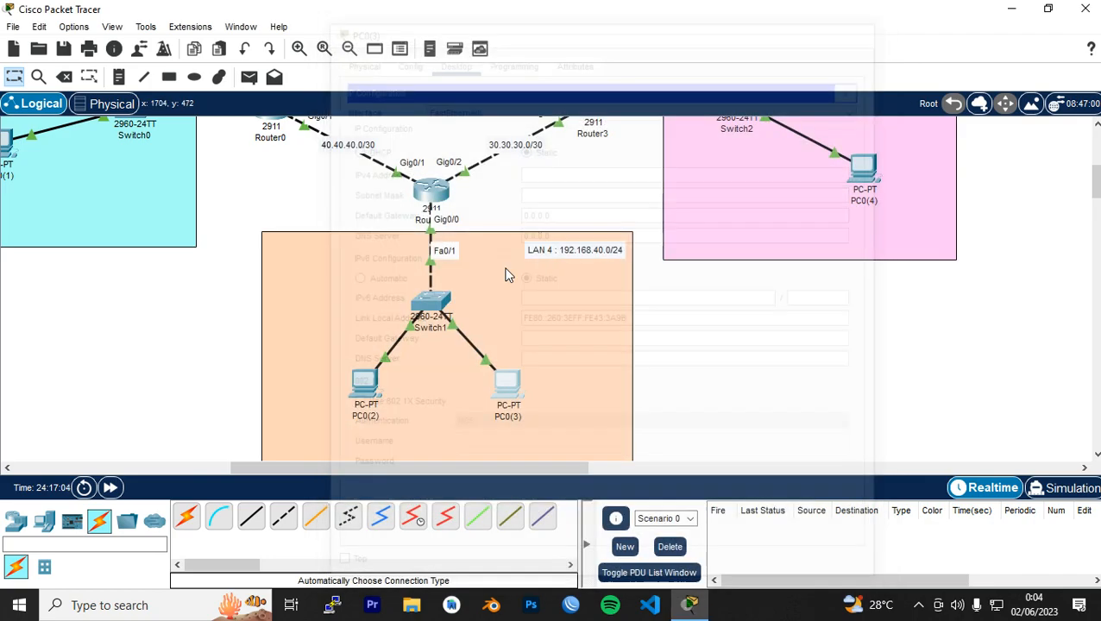
left_click(371, 390)
left_click(415, 116)
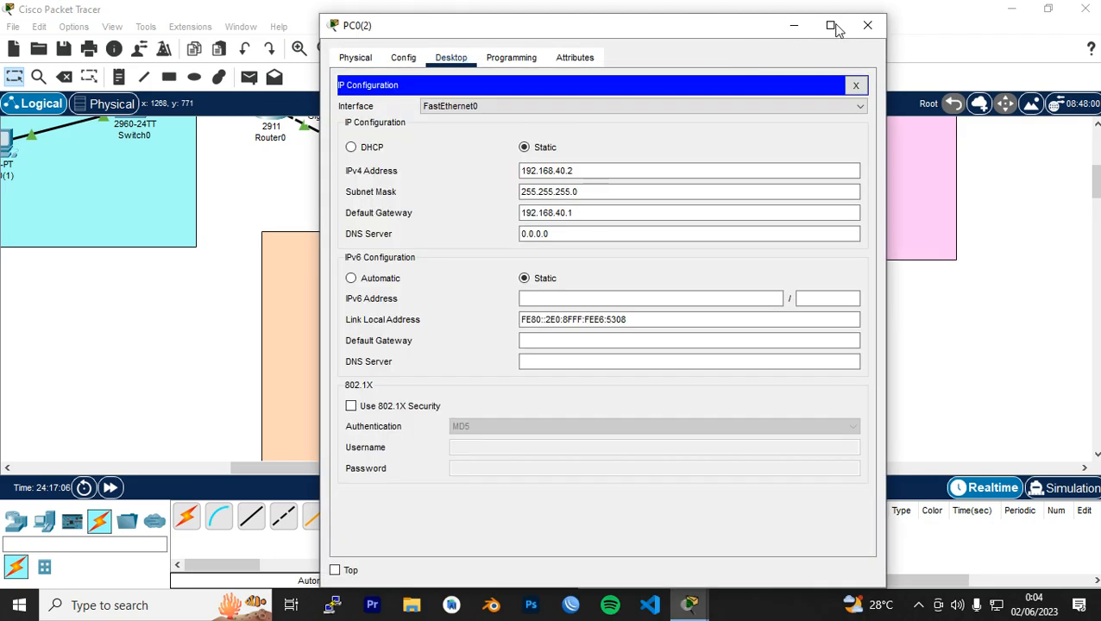
left_click(868, 26)
Step: Configure PC0(3) in LAN 4 with static IP 192.168.40.3, mask 255.255.255.0 and default gateway 192.168.40.1
left_click(504, 382)
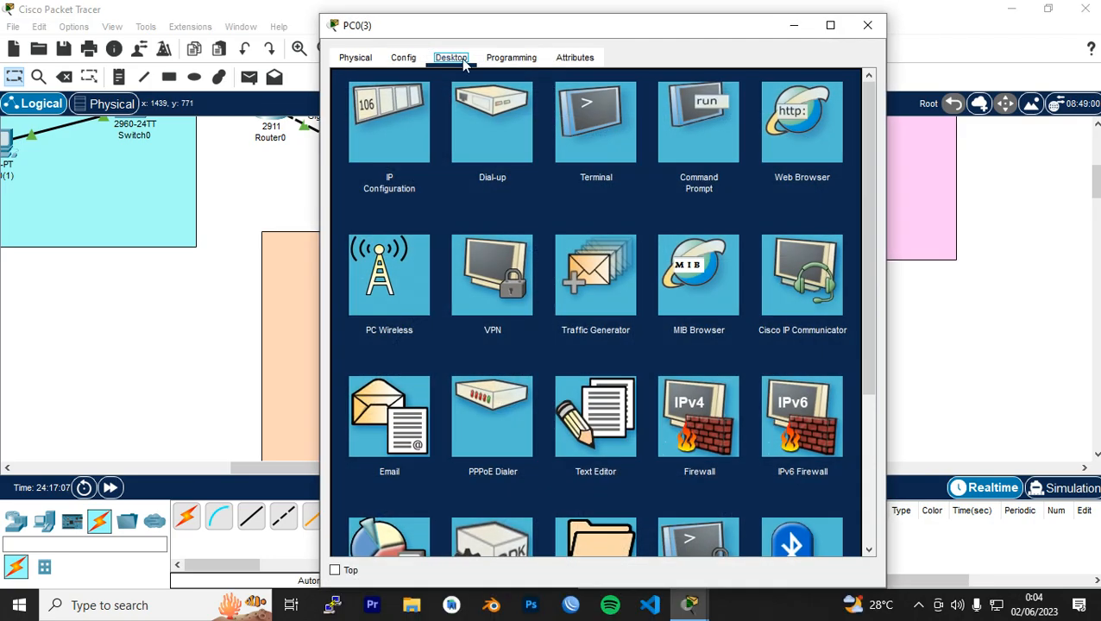
left_click(418, 114)
left_click(578, 170)
type("192.1")
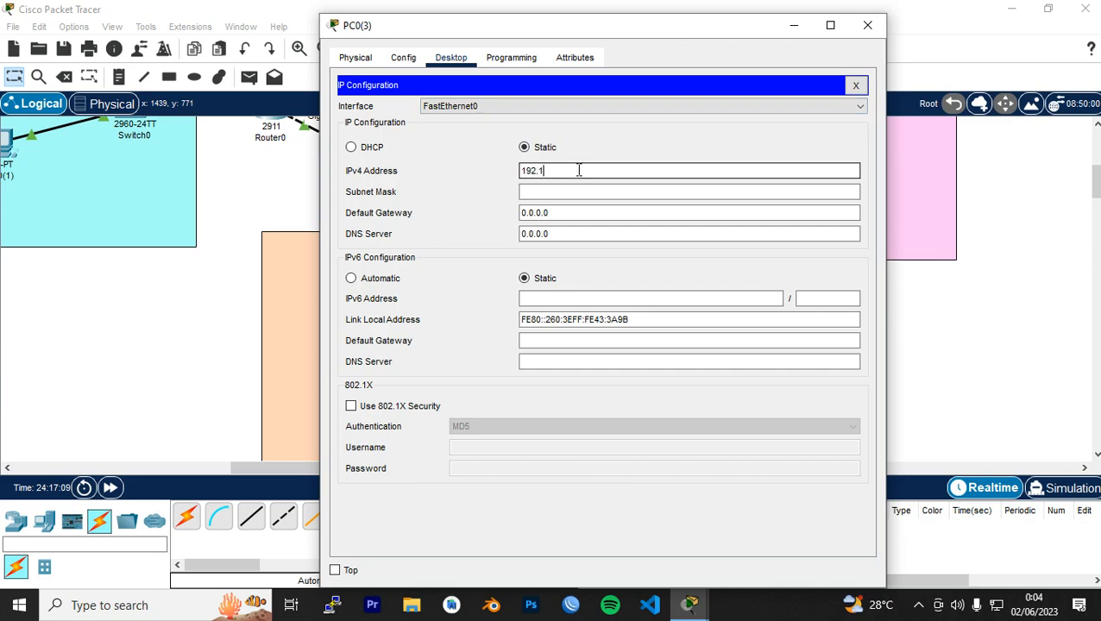
type("68.40.3")
key("Tab")
key("Tab")
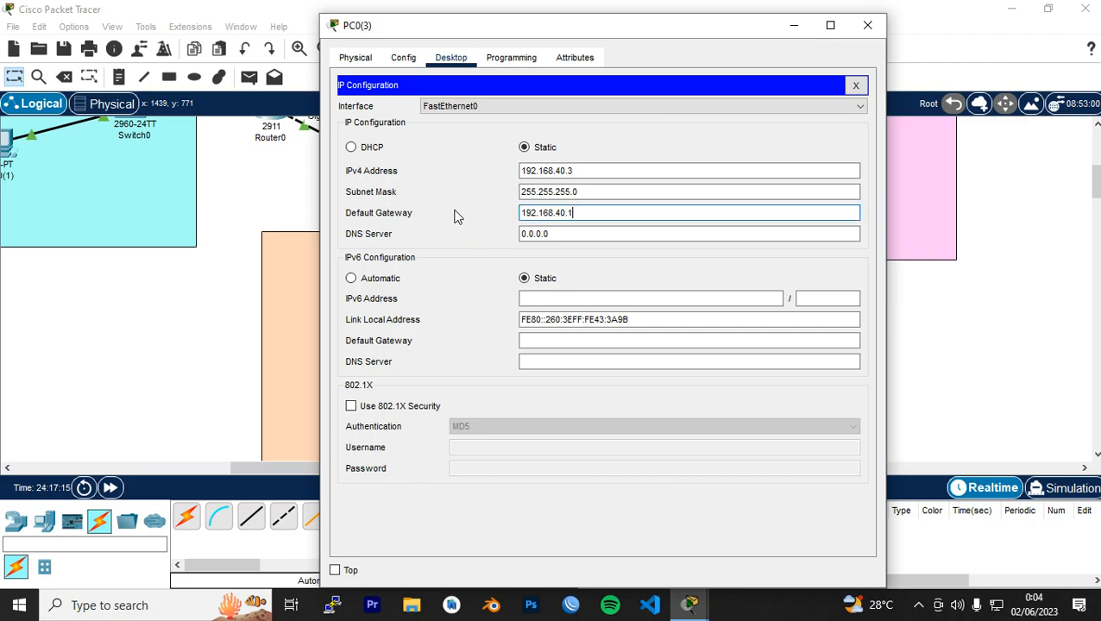
Step: Send a simple PDU from PC0(2) in LAN 4 to Router2 to test its gateway connection
left_click(867, 25)
scroll(342, 193, "up", 1)
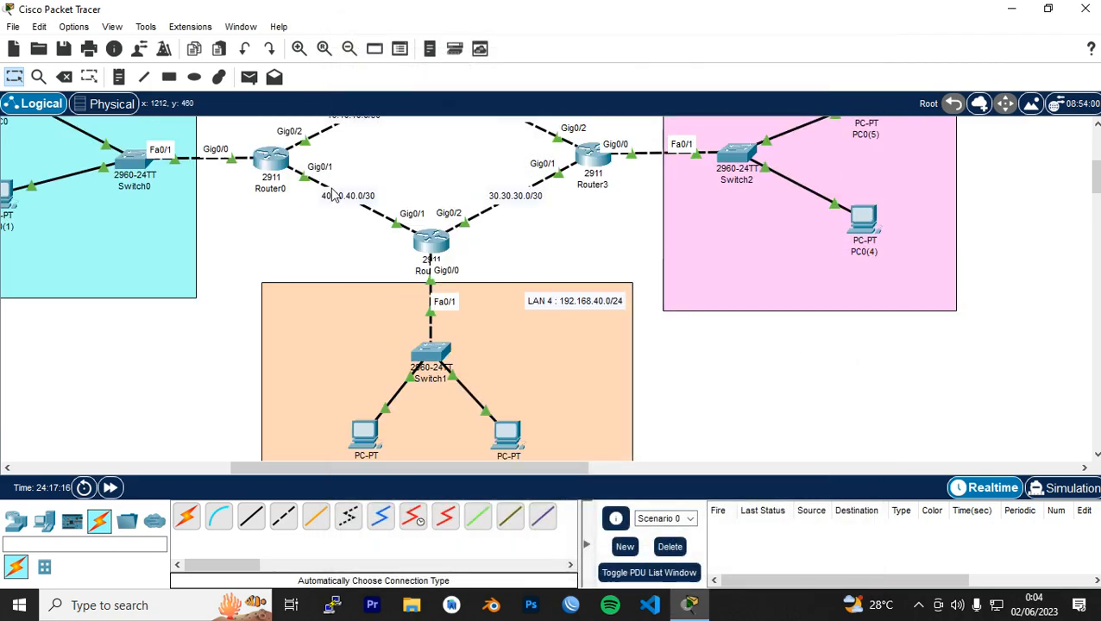
scroll(420, 242, "down", 1)
left_click_drag(466, 466, 401, 462)
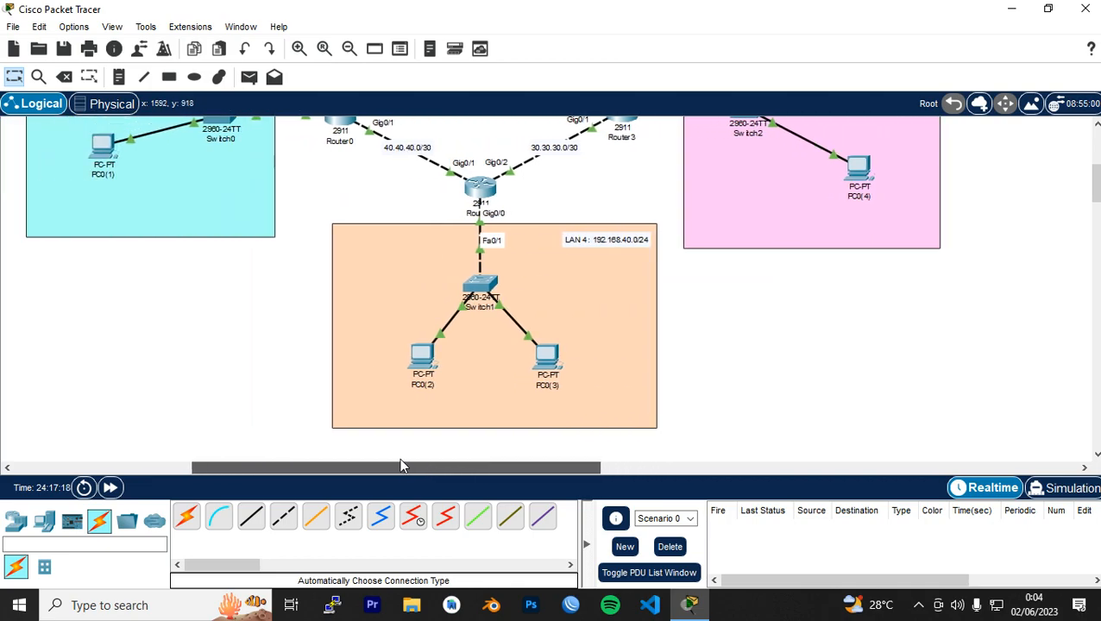
scroll(530, 410, "up", 1)
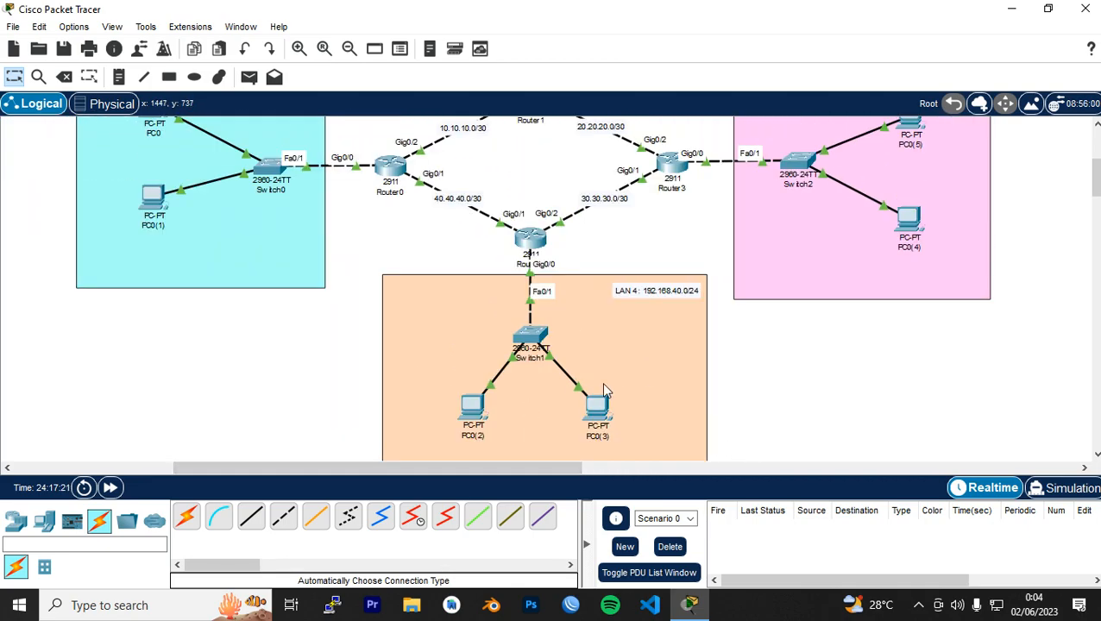
left_click(249, 77)
left_click(470, 404)
left_click(531, 235)
Step: Test the other LAN 4 PC with a simple PDU from Router2 to PC0(3)
left_click(249, 77)
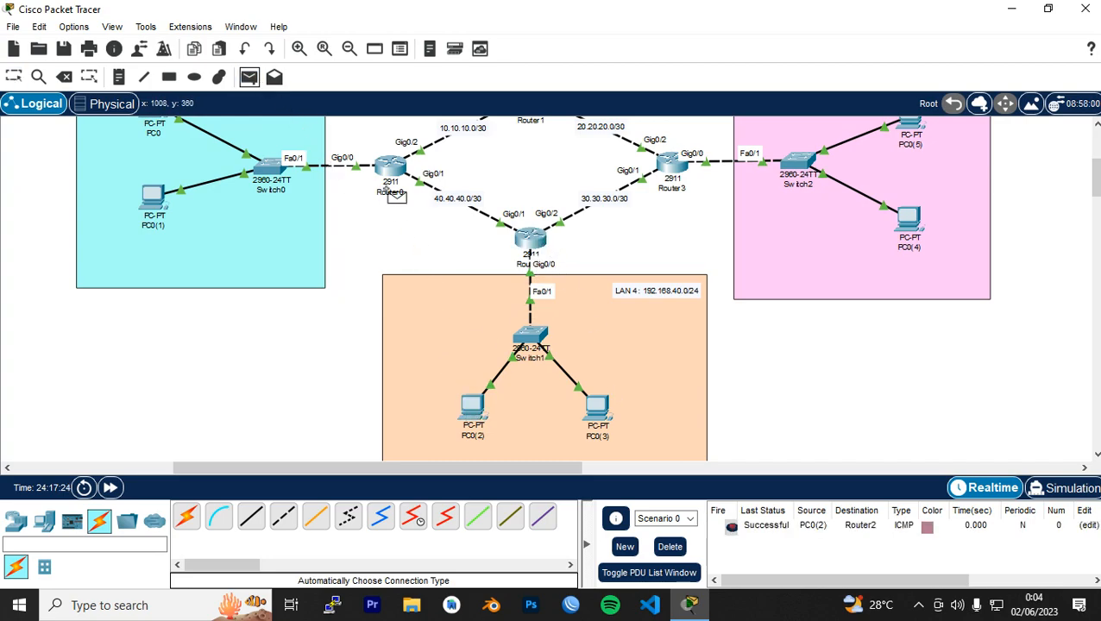
left_click(597, 405)
left_click(531, 240)
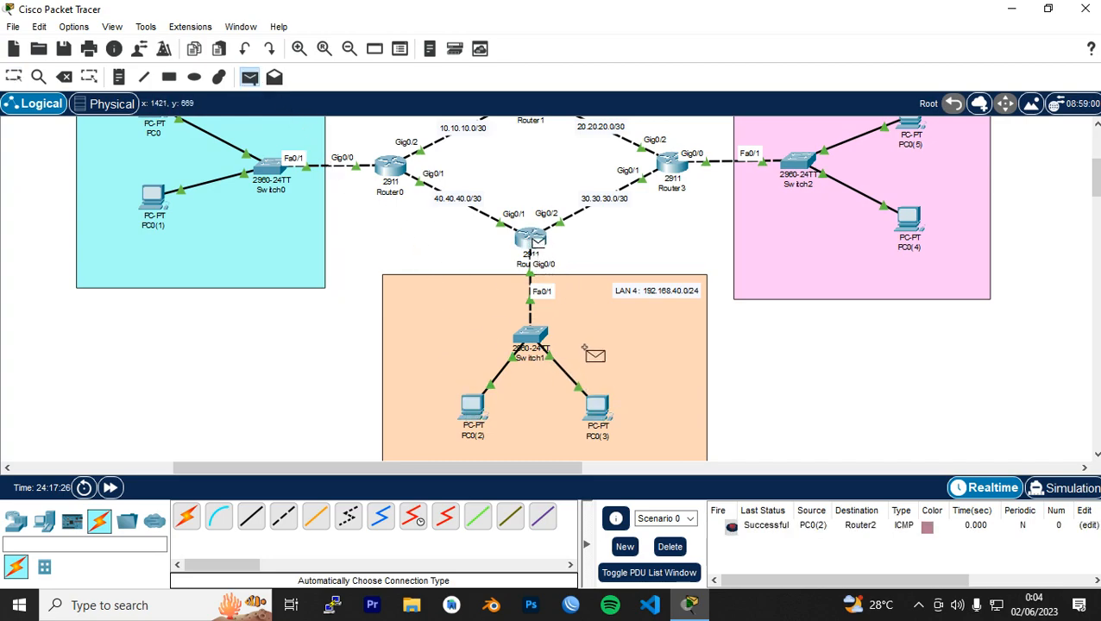
left_click(598, 409)
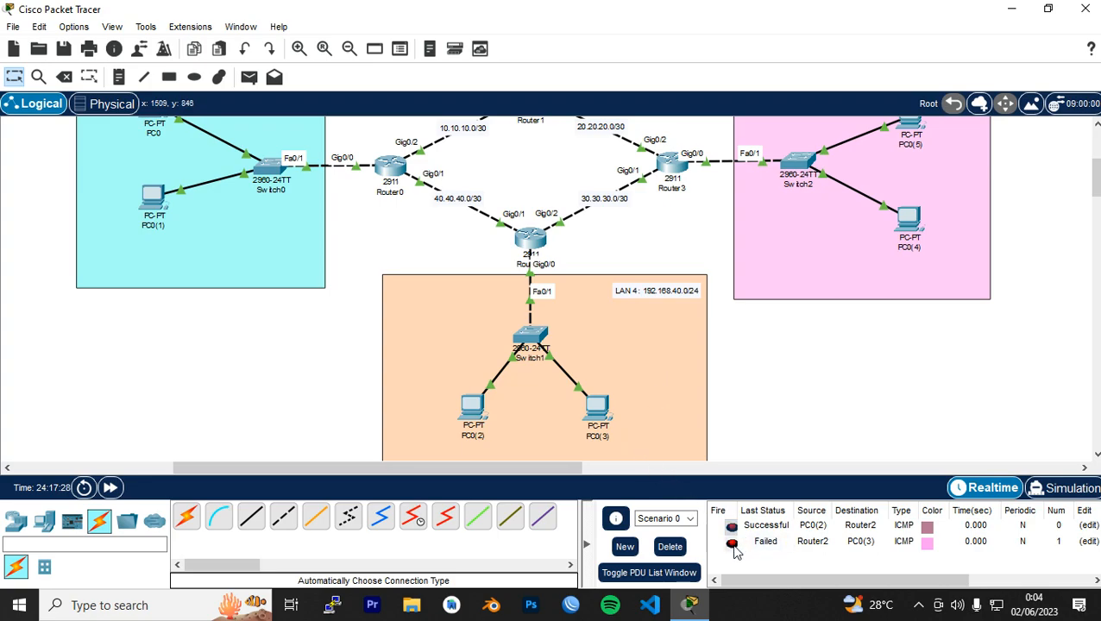
Step: Test LAN 1 with simple PDUs from PC0 and PC0(1) to Router0, clearing the scenario's PDU list between the two tests
scroll(573, 369, "up", 3)
left_click(250, 78)
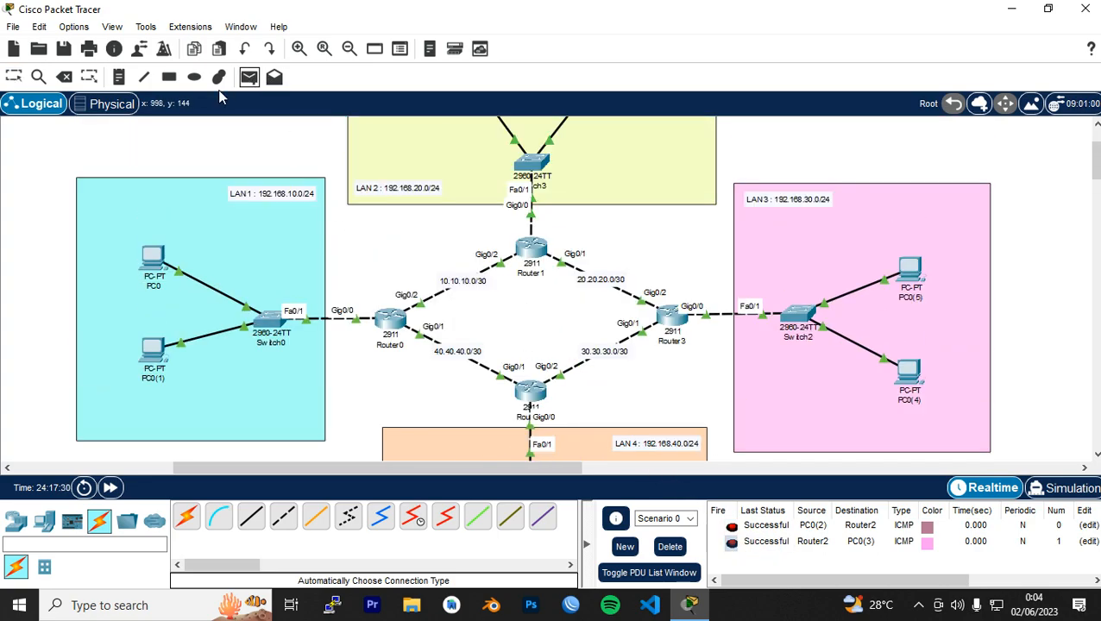
left_click(161, 267)
left_click(391, 321)
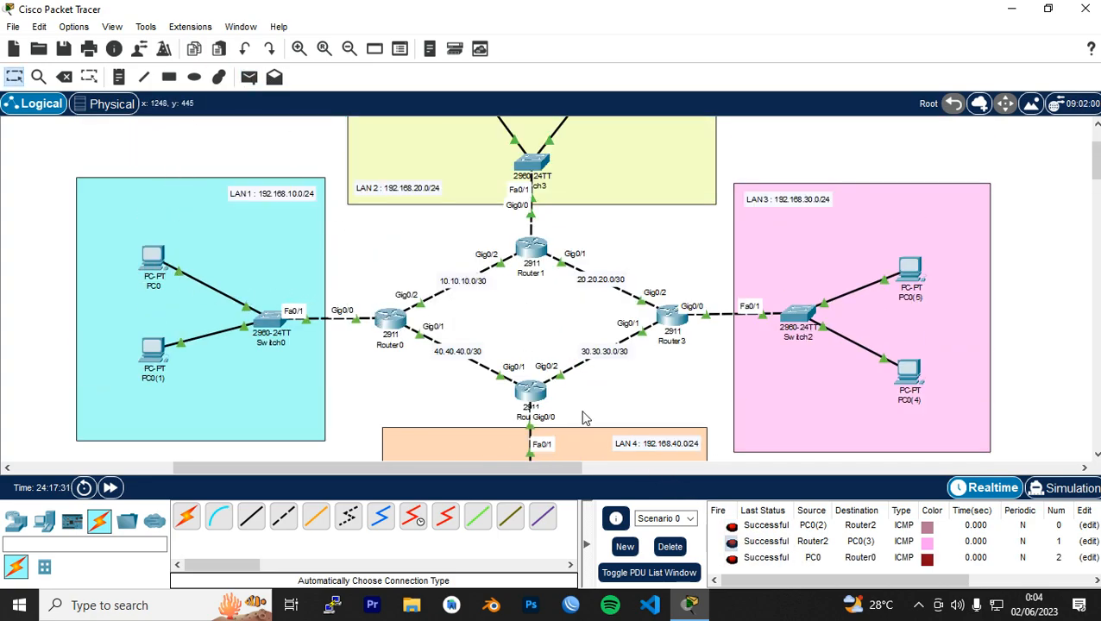
left_click(670, 547)
left_click(249, 78)
left_click(156, 347)
left_click(390, 321)
Step: Clear the PDU list and test LAN 3 with simple PDUs from PC0(5) and PC0(4) to Router3
left_click(669, 546)
left_click(249, 78)
left_click(911, 271)
left_click(677, 321)
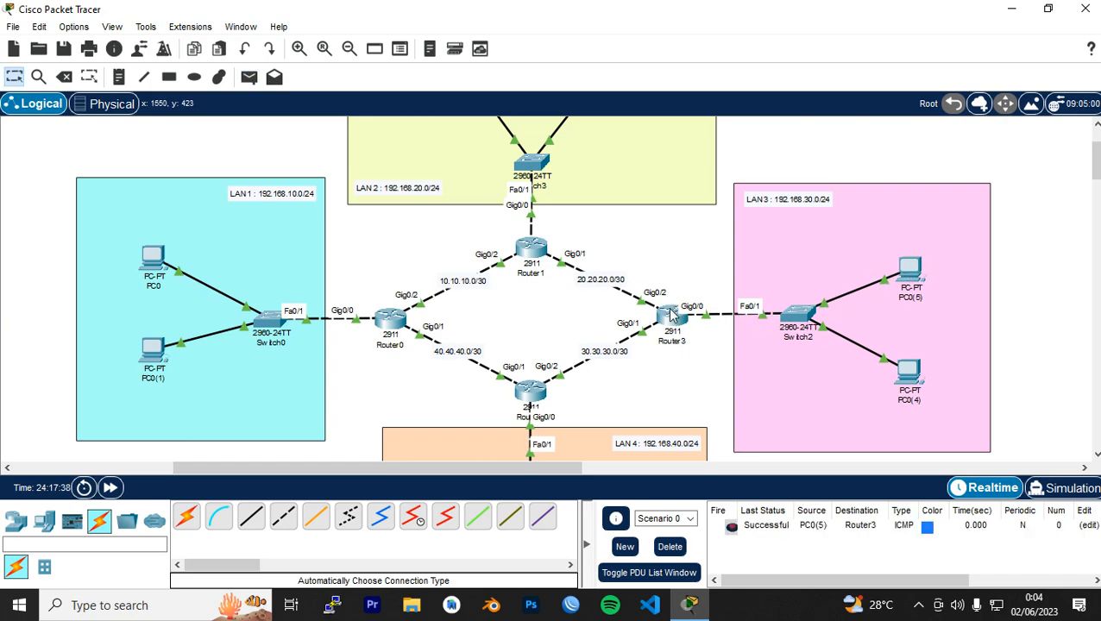
left_click(677, 327)
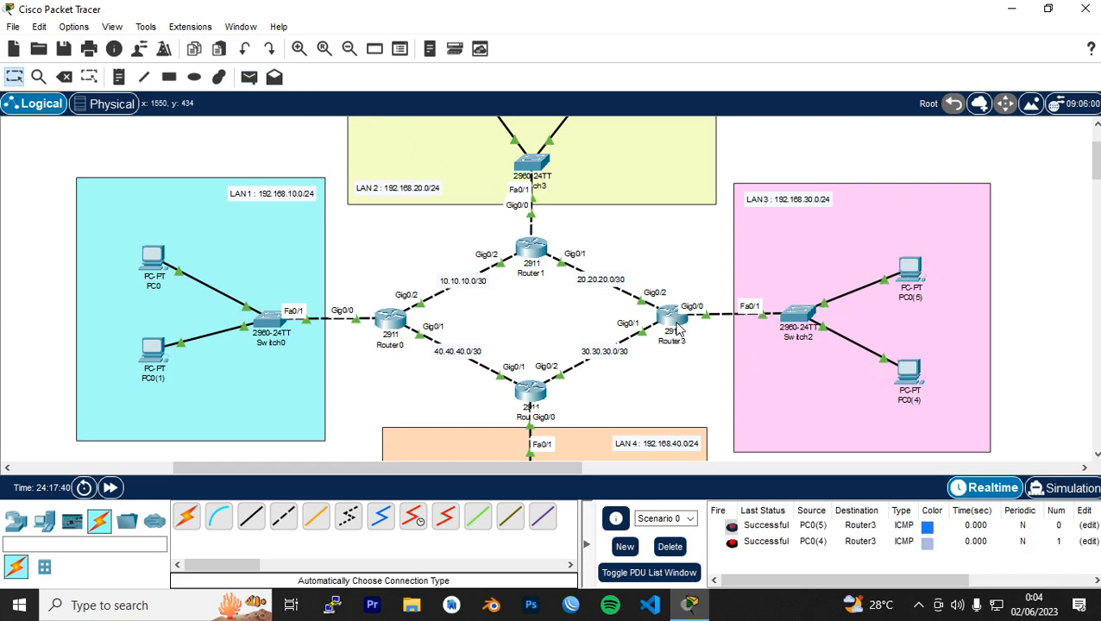
Step: Test LAN 2 with simple PDUs from PC0(6) and PC0(7) to Router1, and clear the PDU list
scroll(449, 259, "up", 3)
left_click(249, 77)
left_click(470, 177)
left_click(527, 348)
left_click(249, 78)
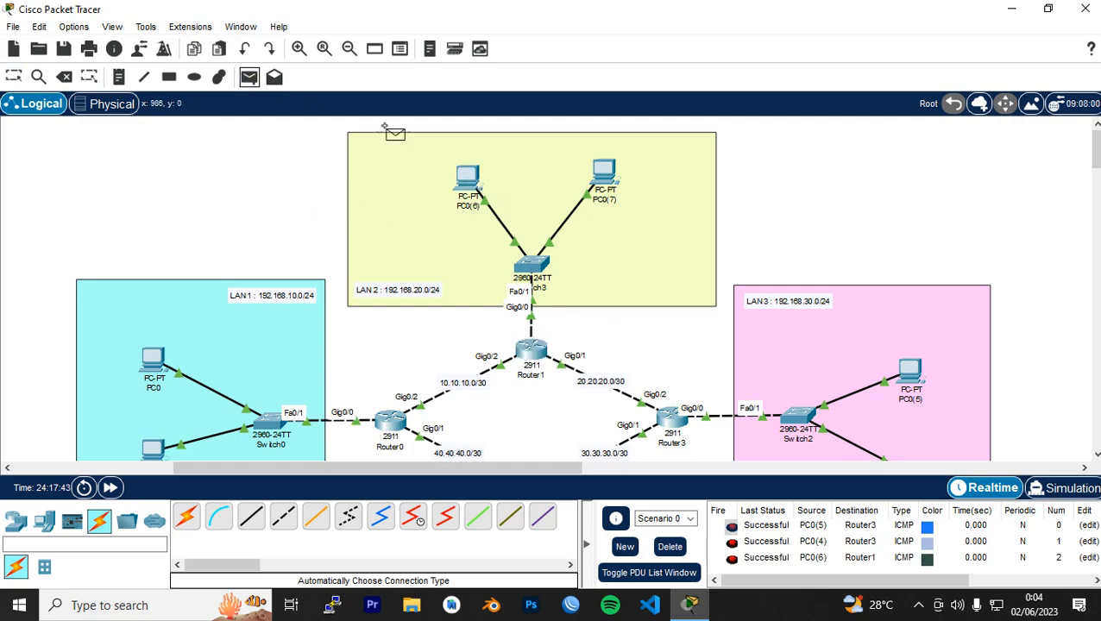
left_click(608, 172)
left_click(531, 349)
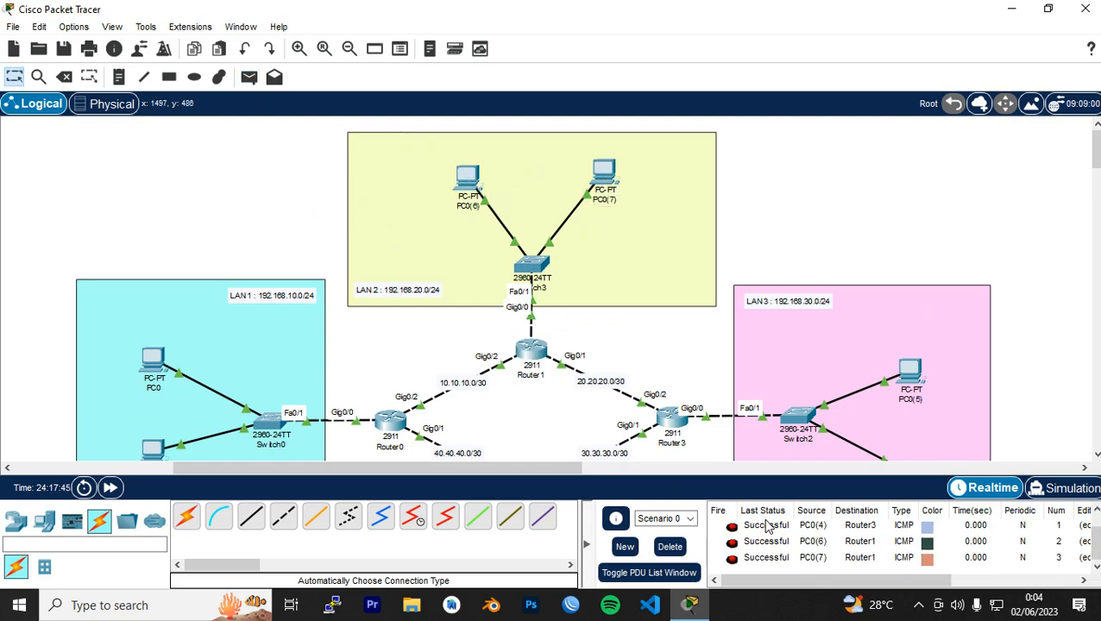
left_click(669, 546)
Step: Test connectivity between LAN 1 and LAN 3 with a simple PDU from PC0 to PC0(5)
scroll(811, 246, "down", 3)
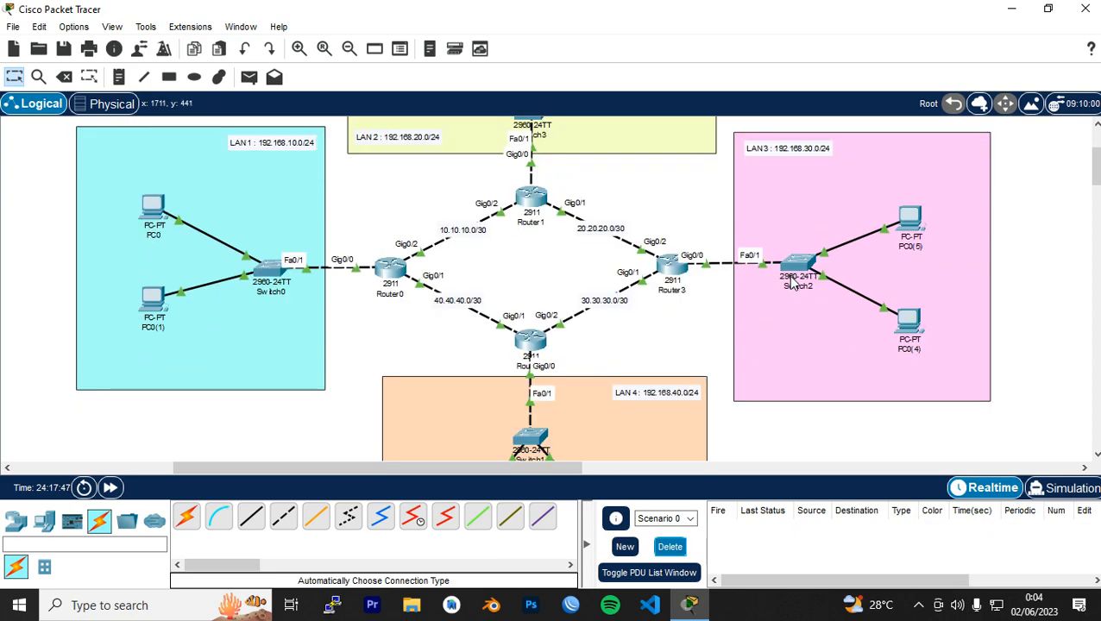
mouse_move(811, 274)
left_click(250, 78)
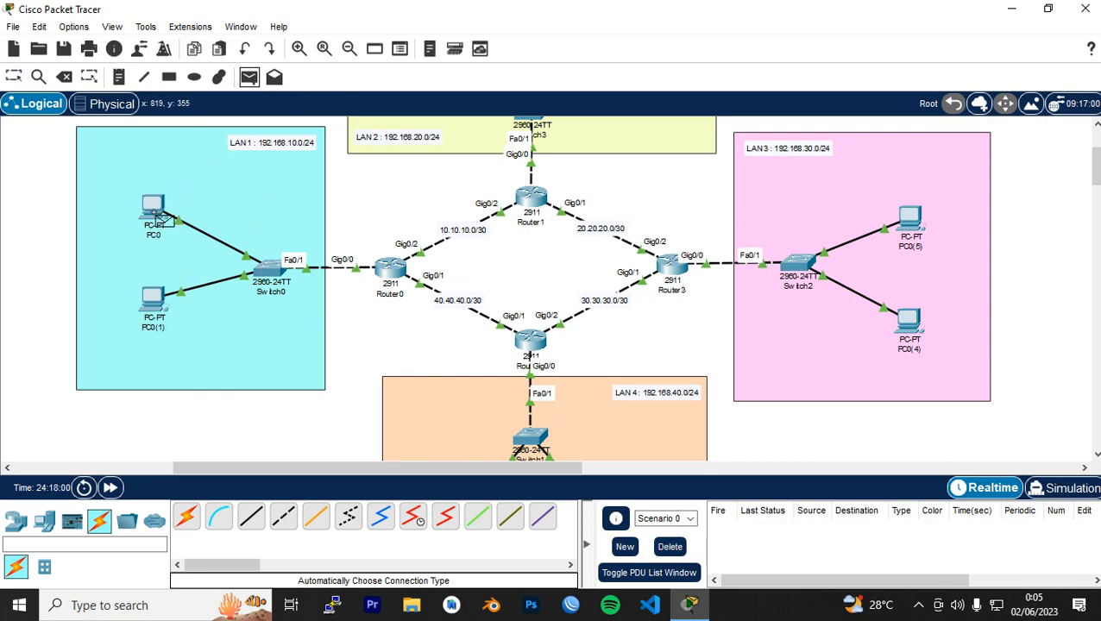
mouse_move(155, 211)
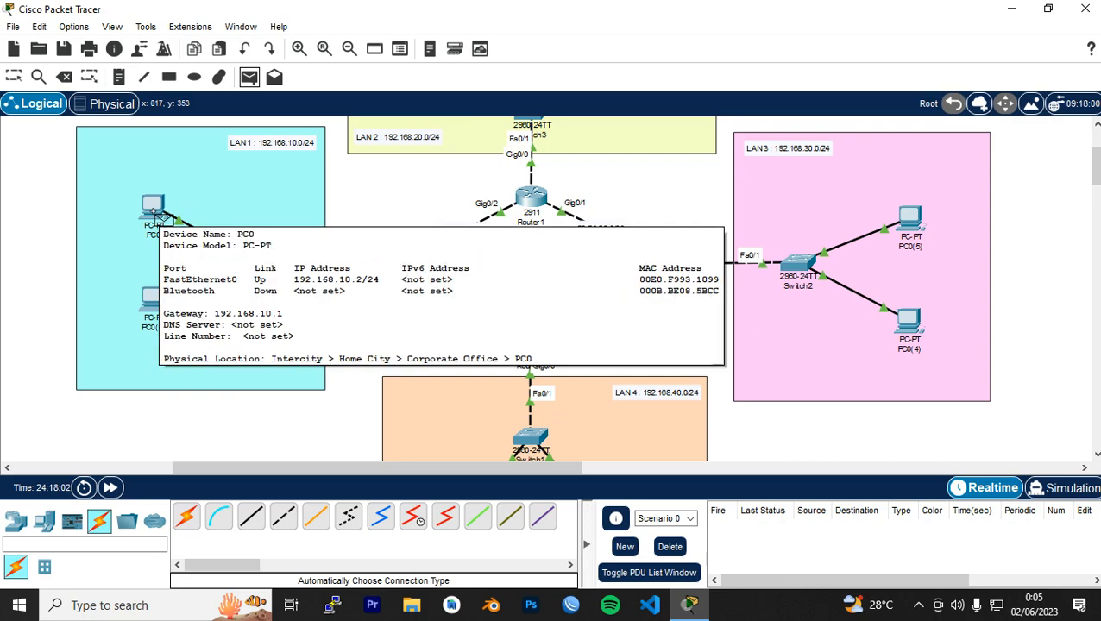
left_click(155, 211)
left_click(911, 222)
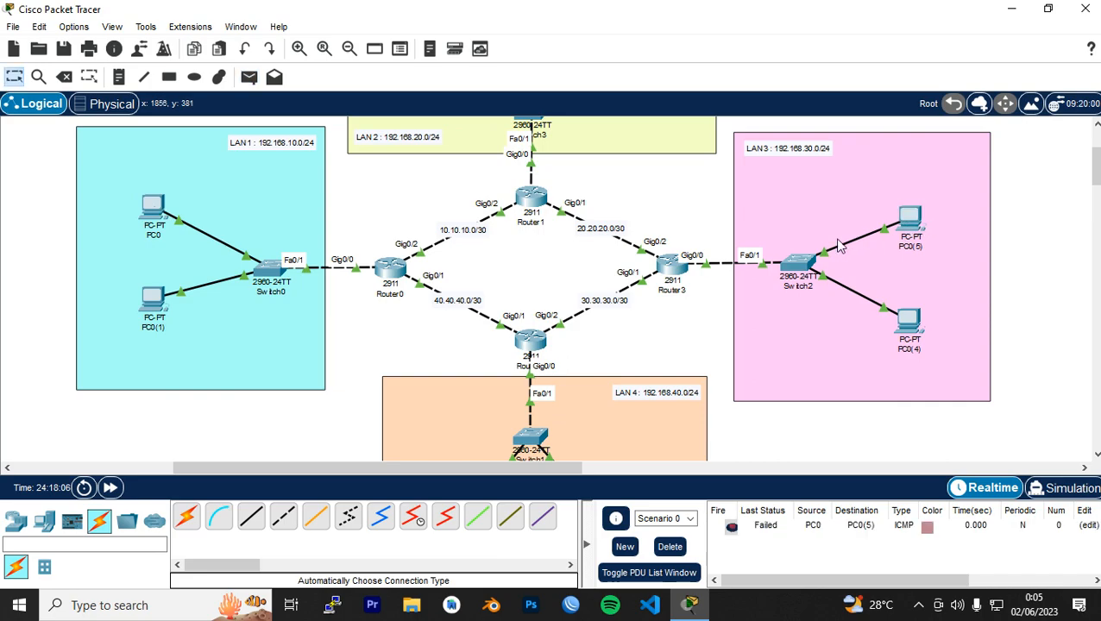
Step: Send simple PDUs from PC0(1) to PC0(4) and again from PC0 to PC0(5) to recheck LAN 1 to LAN 3
left_click(249, 77)
left_click(160, 302)
left_click(913, 321)
left_click(249, 77)
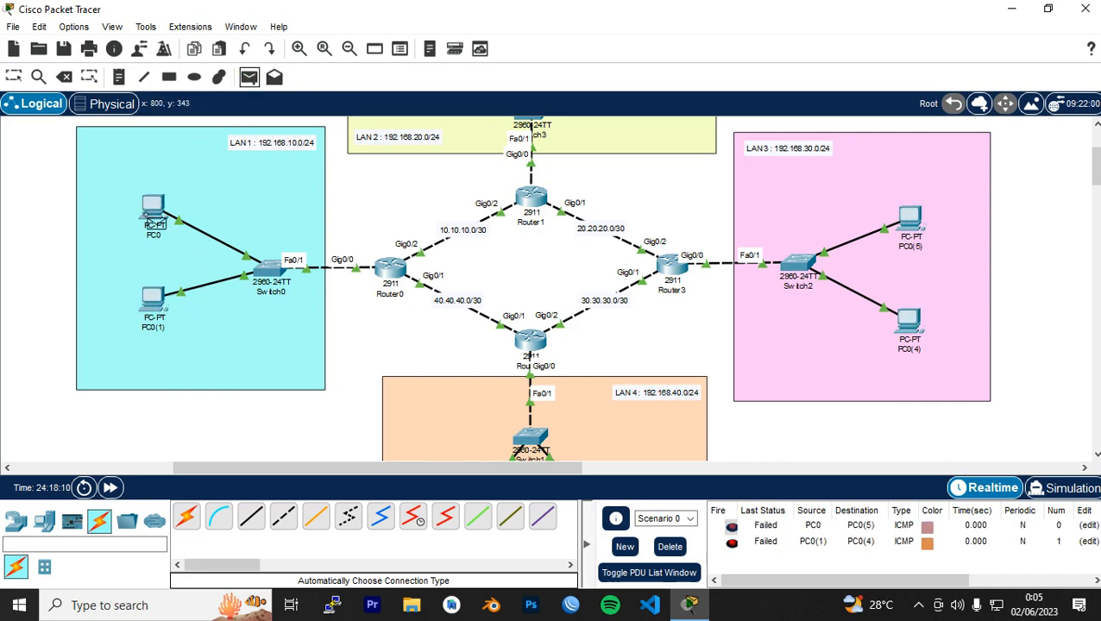
left_click(153, 210)
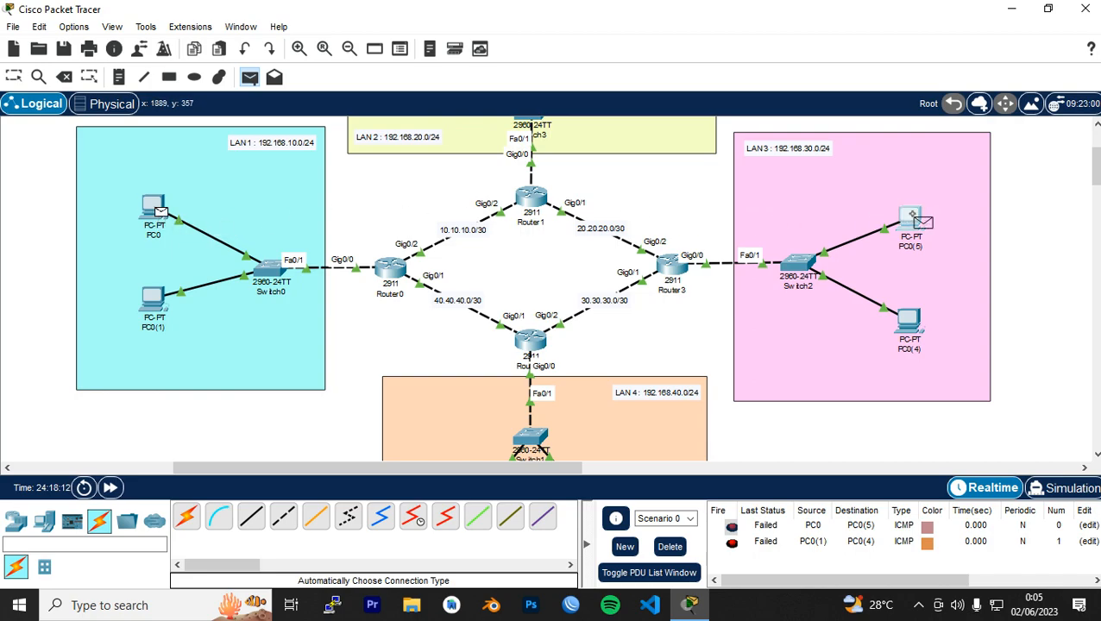
left_click(913, 214)
Step: Delete the inter-LAN test PDUs from the scenario and leave the simple PDU tool
left_click(250, 77)
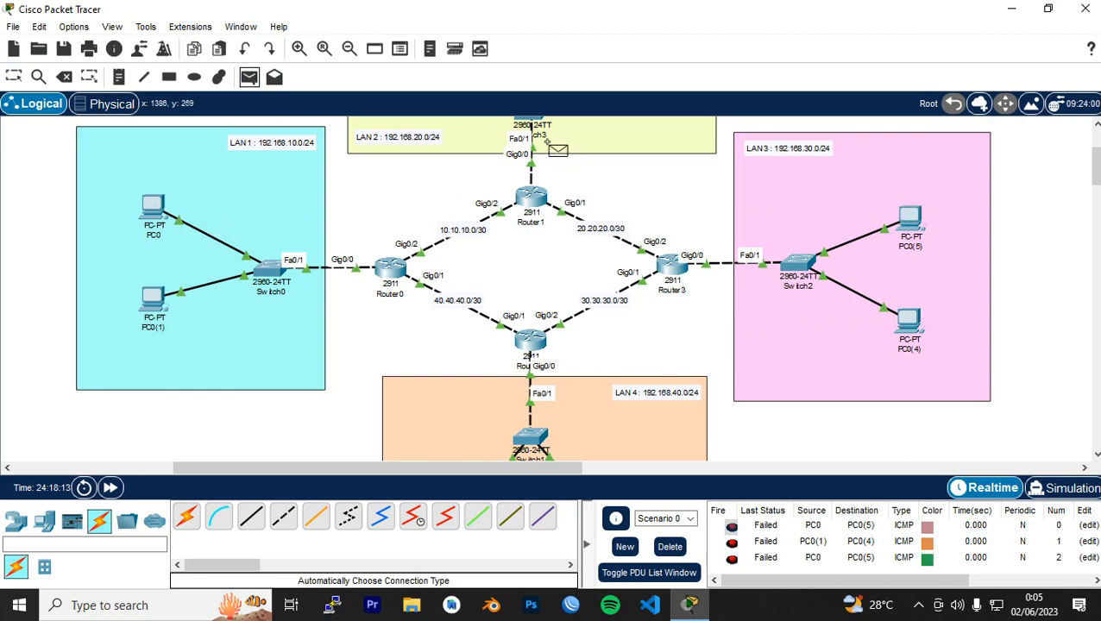
scroll(694, 380, "down", 3)
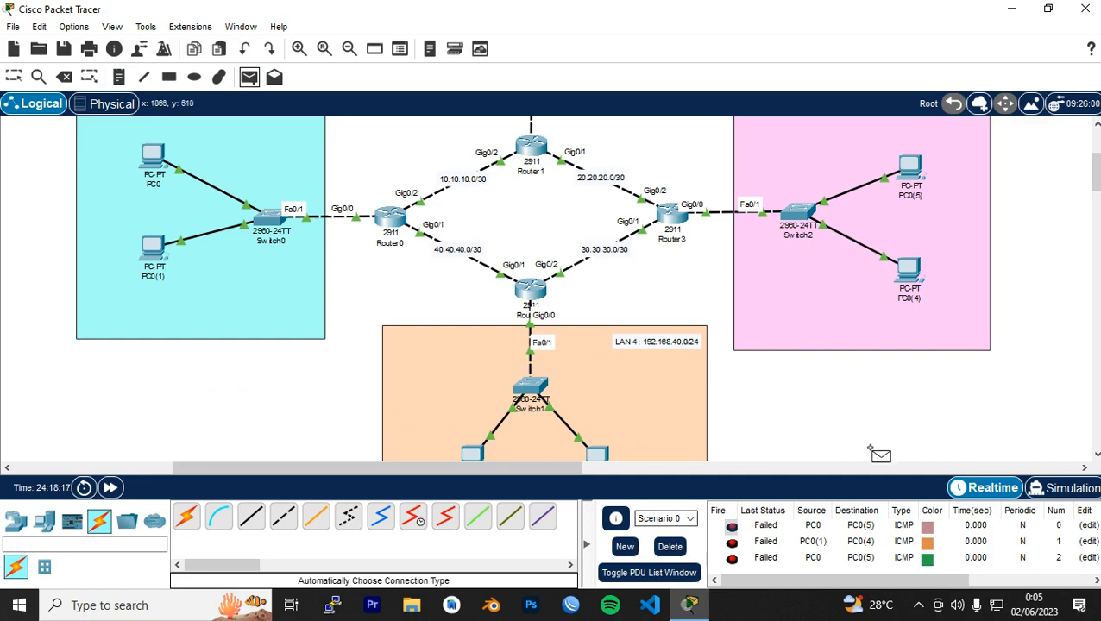
left_click(677, 549)
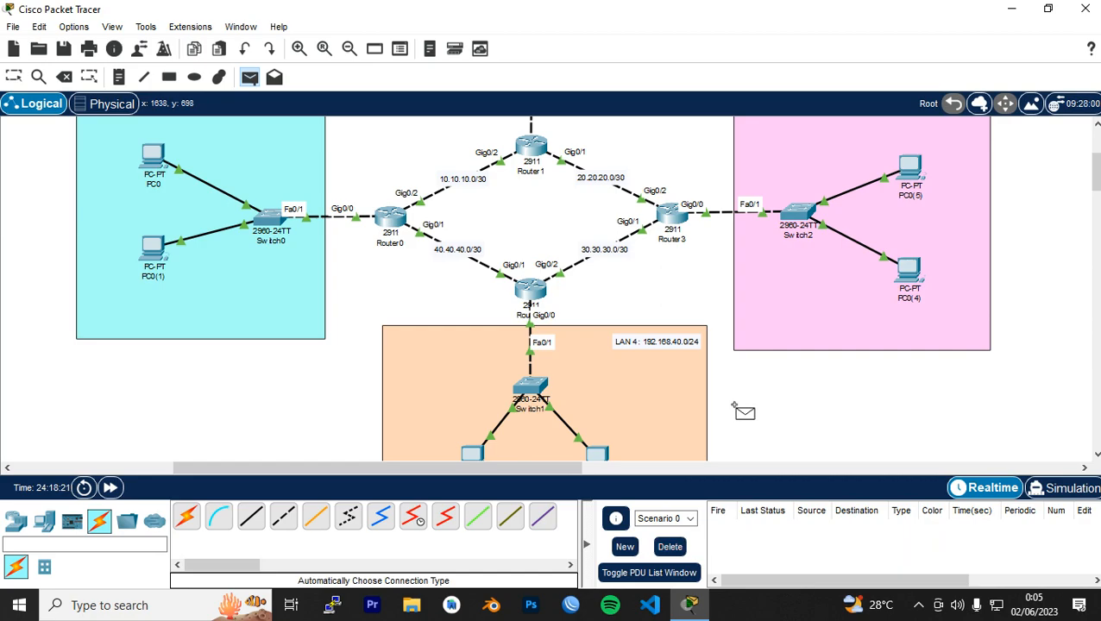
key("Escape")
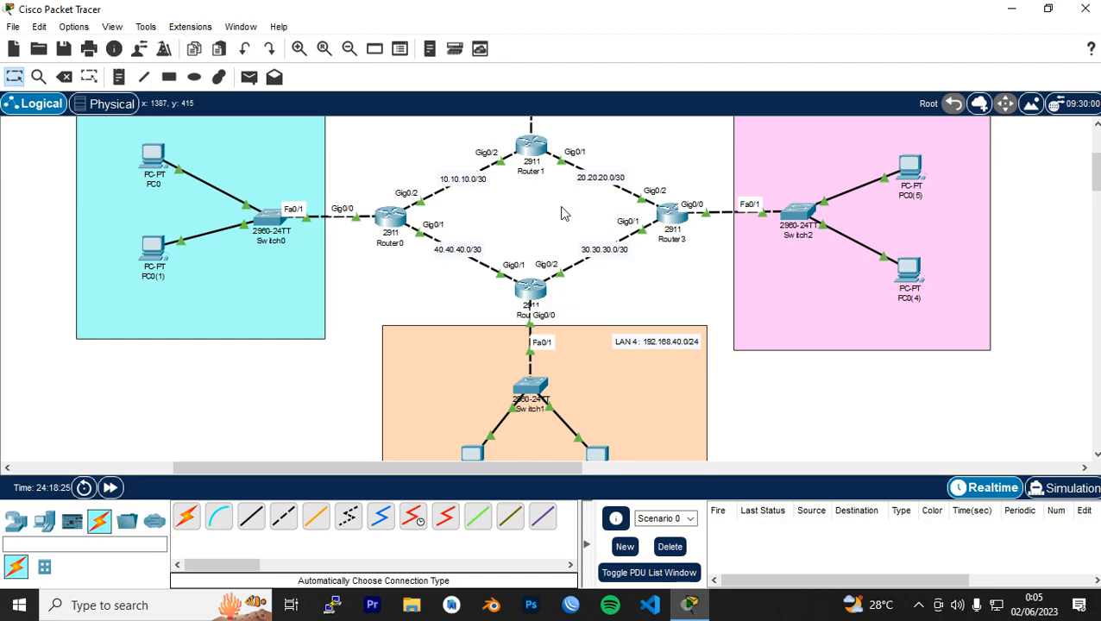
Step: In Router0's command line, exit interface configuration and enter EIGRP routing with "router eigrp 100"
scroll(576, 220, "up", 2)
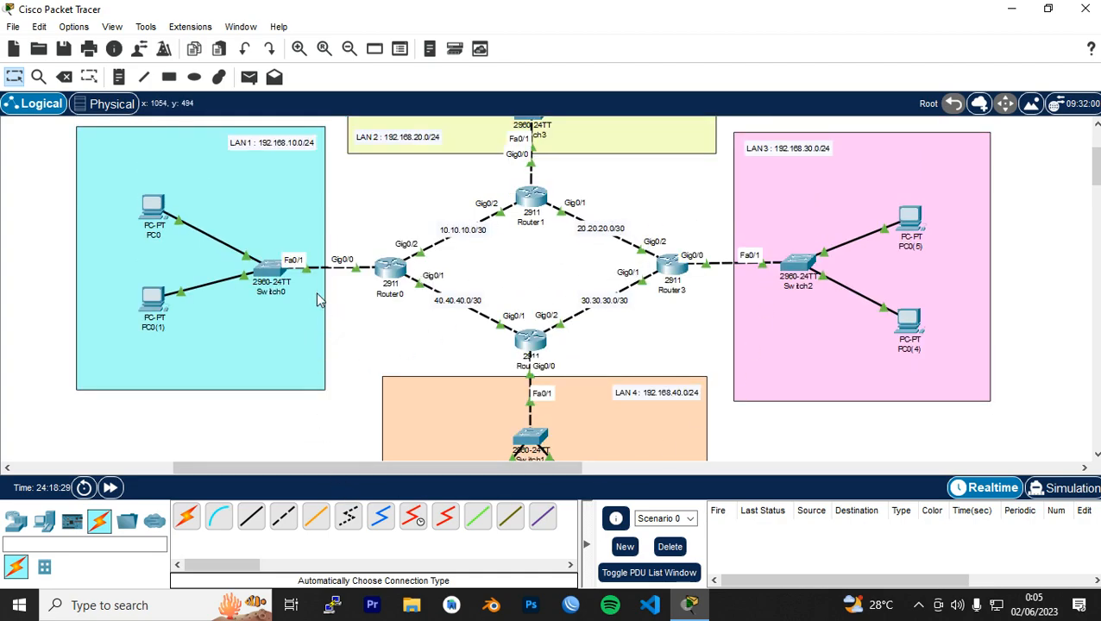
left_click(386, 271)
left_click_drag(544, 23, 653, 23)
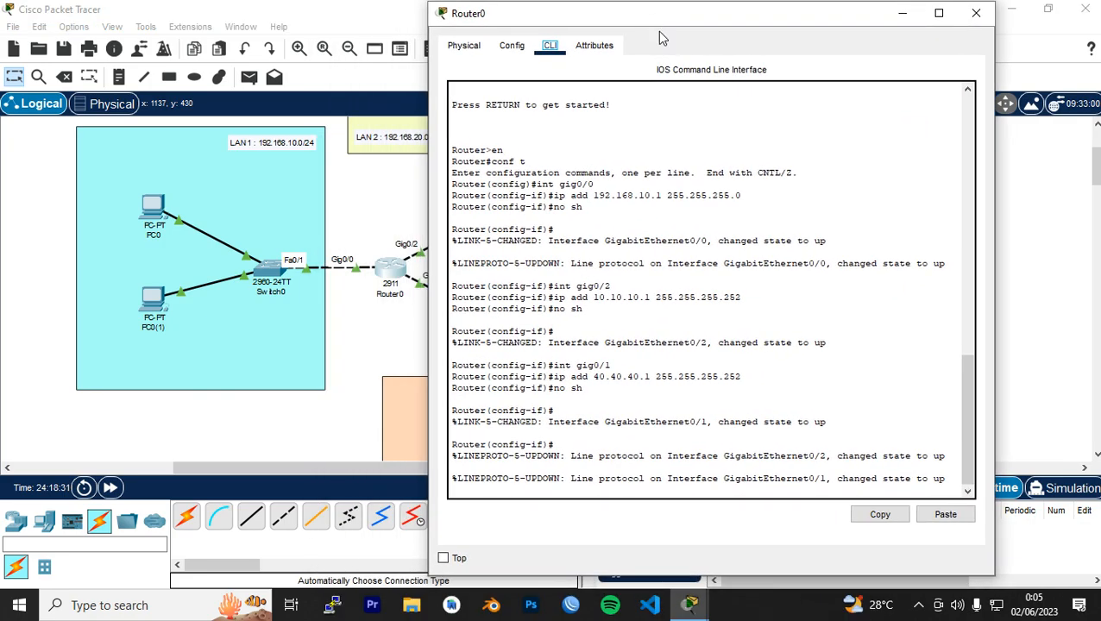
left_click(946, 486)
key("Return")
type("ex")
key("Return")
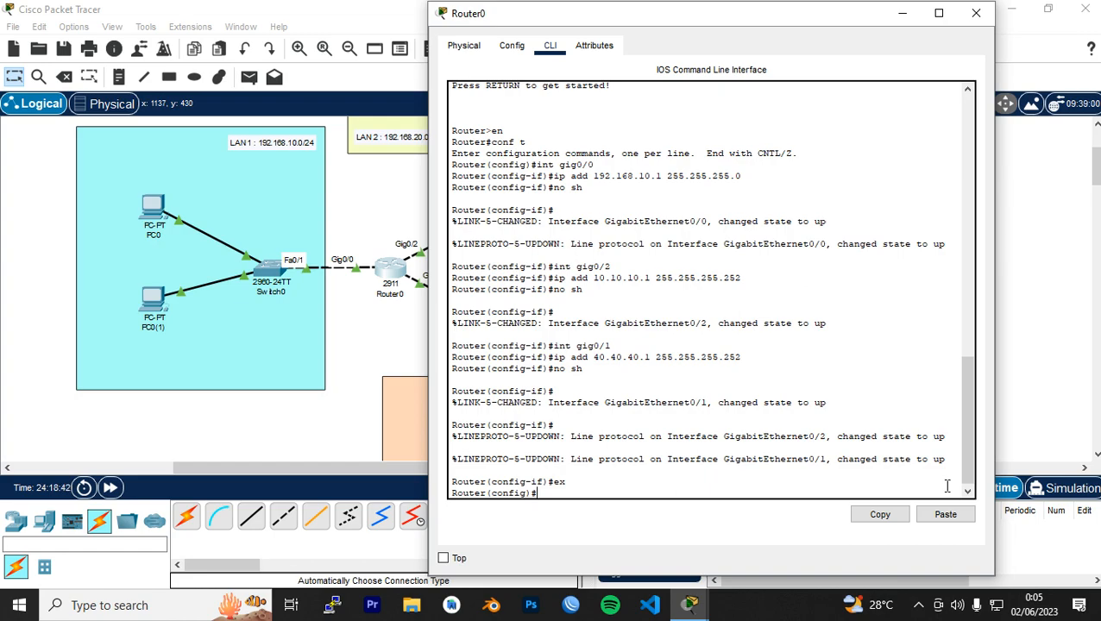
type("router eigrp")
type("100")
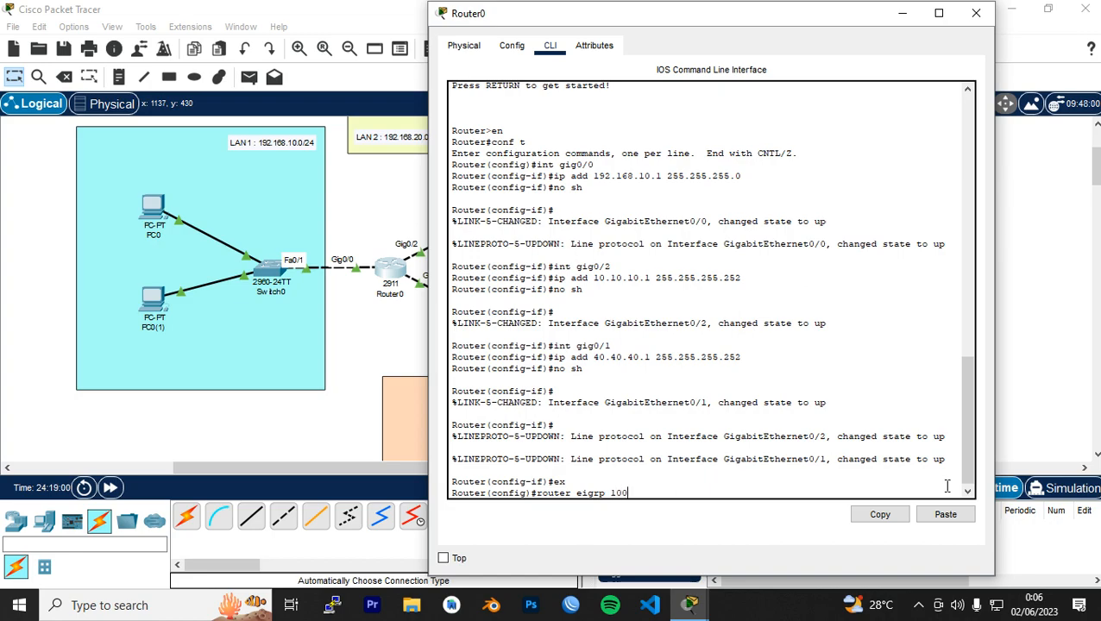
key("Return")
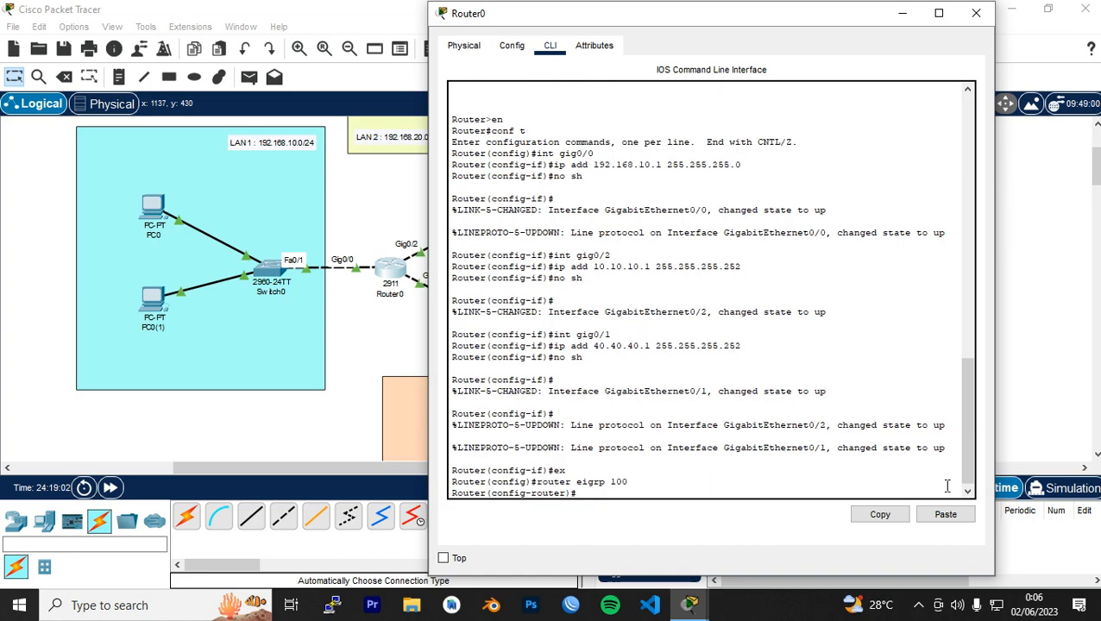
Step: Advertise Router0's LAN 1 network in EIGRP 100 with "net 192.168.10.0 255.255.255.0"
type("nwet")
key("BackSpace")
key("BackSpace")
key("BackSpace")
key("BackSpace")
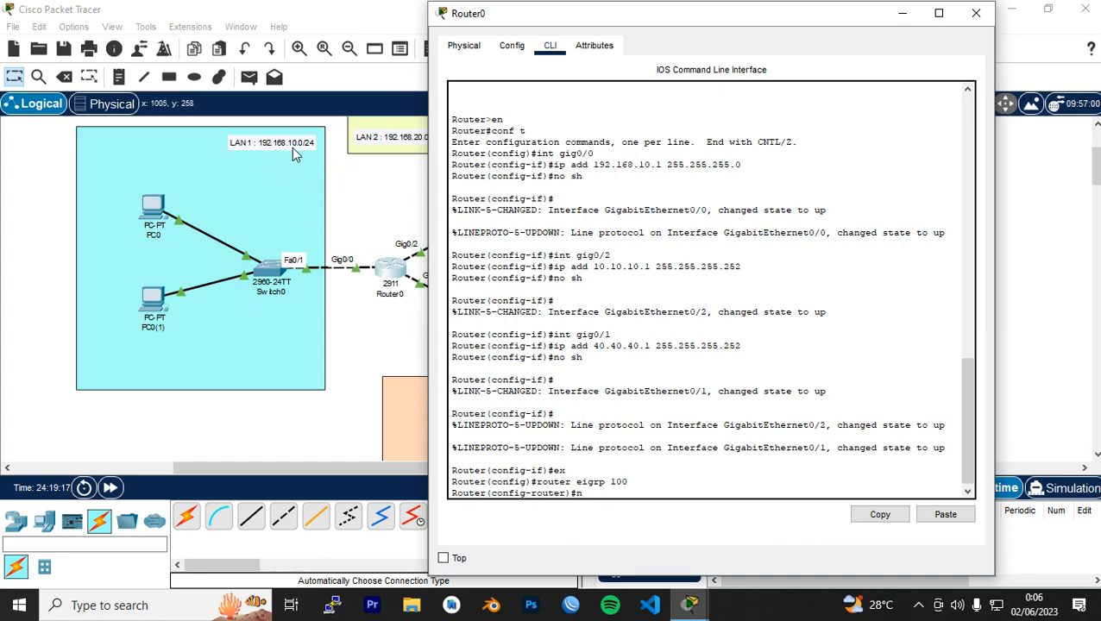
type("et 192.168.10.0")
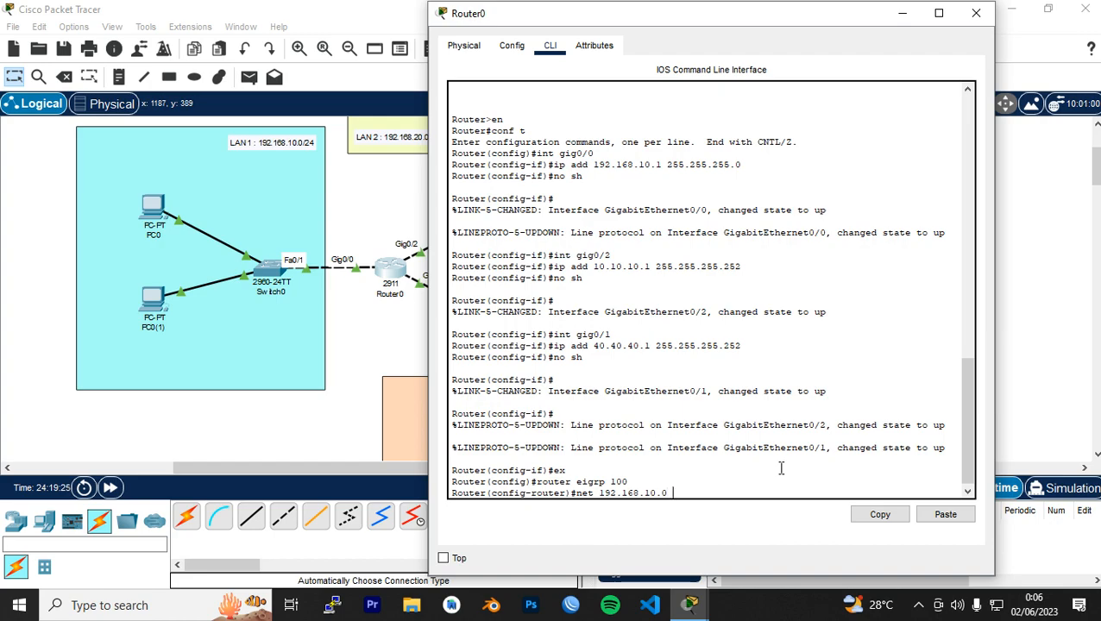
type(" 255.255.255.0")
key("Return")
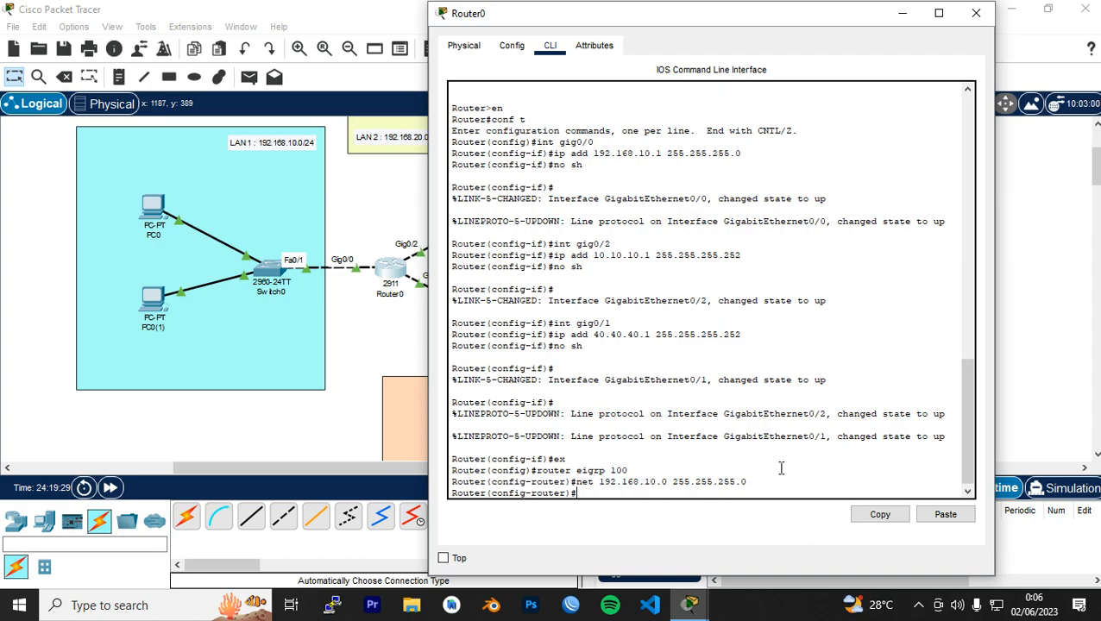
Step: Advertise Router0's two serial-free router links in EIGRP 100: networks 10.10.10.0 and 40.40.40.0, both with 255.255.255.252
type("net")
left_click_drag(602, 27, 699, 27)
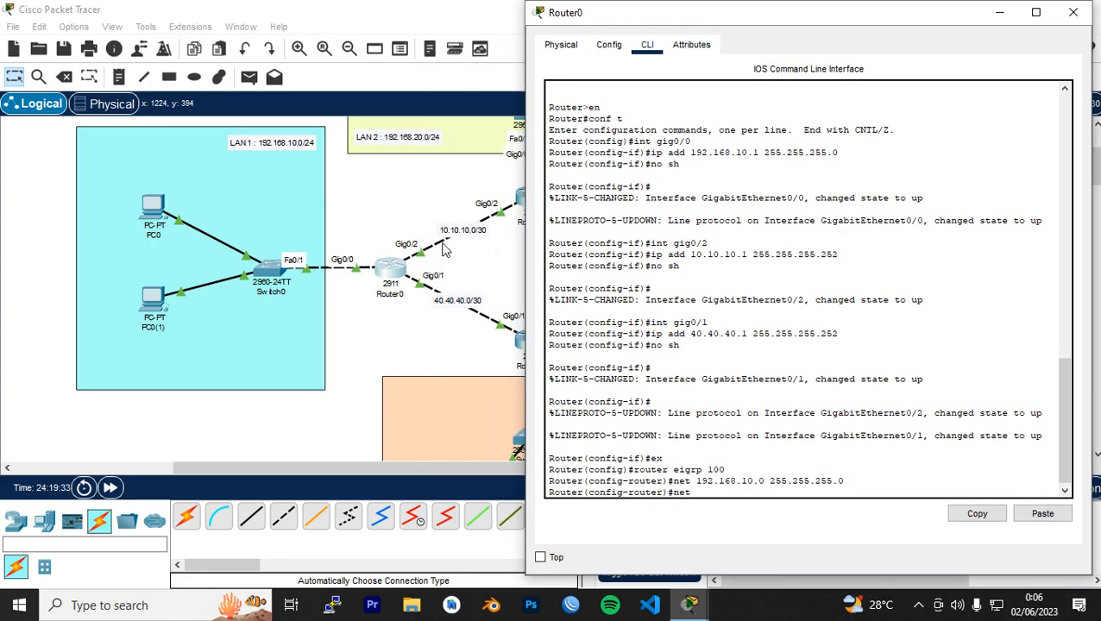
type("10.10.10.0 255.255.255.252")
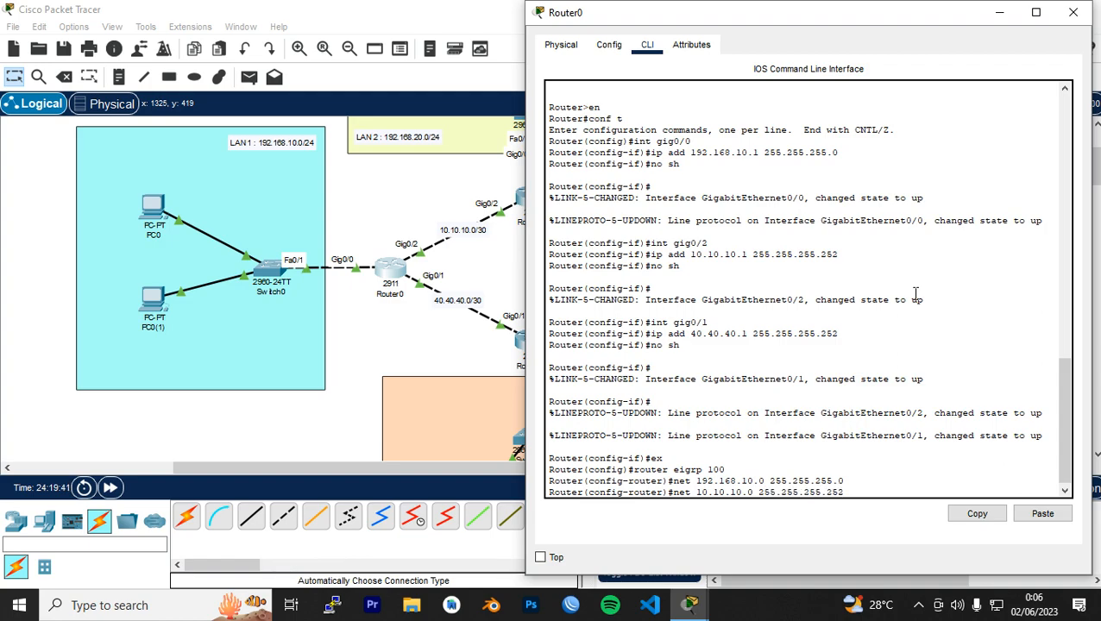
key("Return")
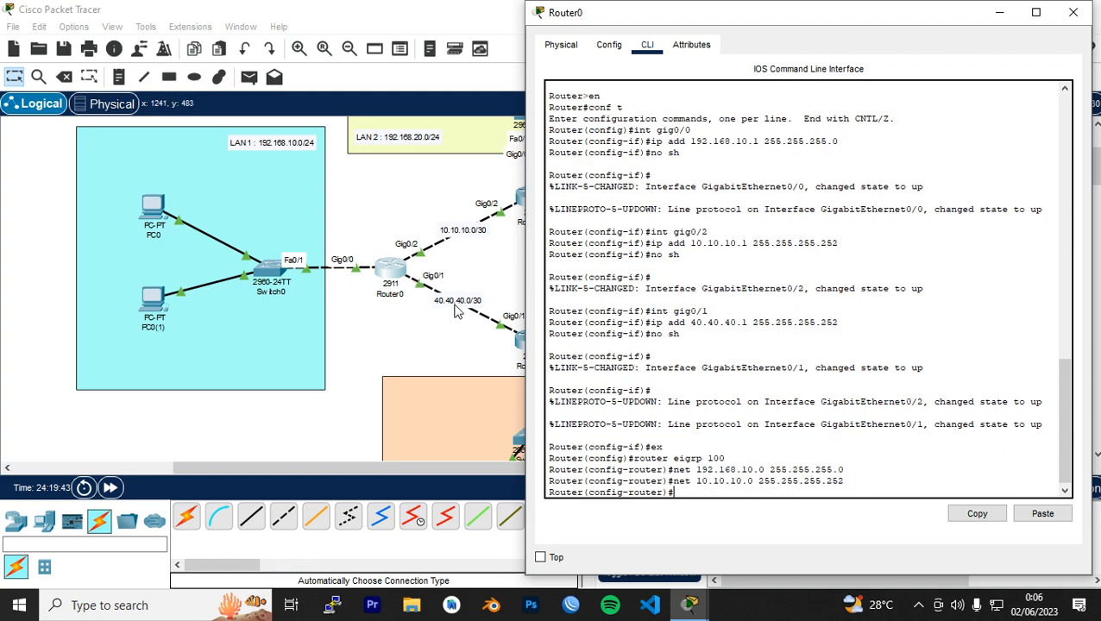
type("net 40.40.40.0 255.255.255.252")
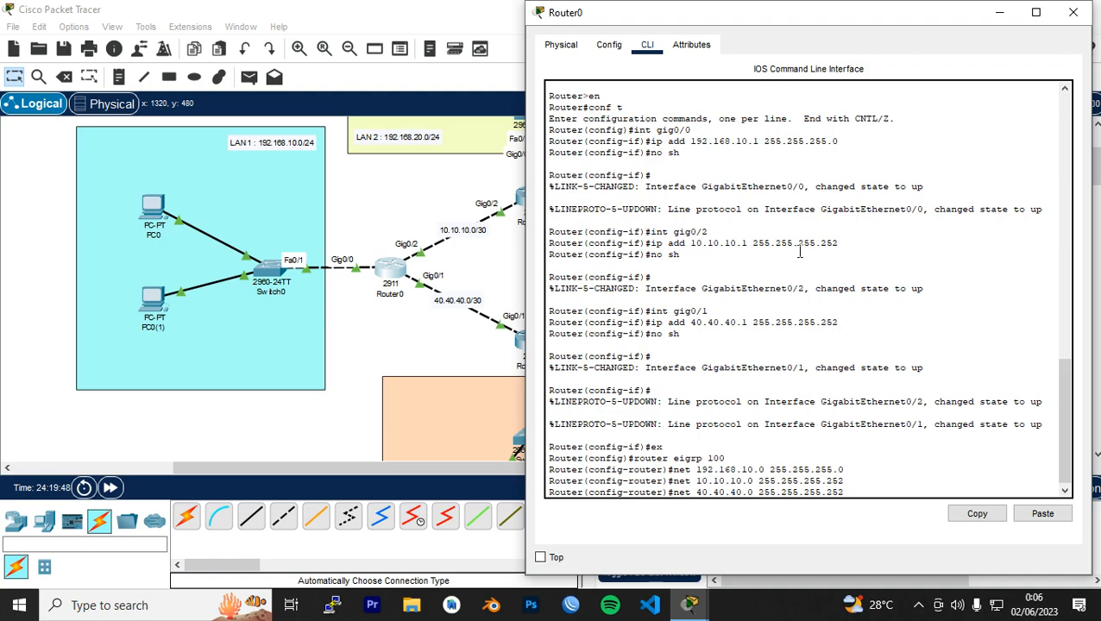
key("Return")
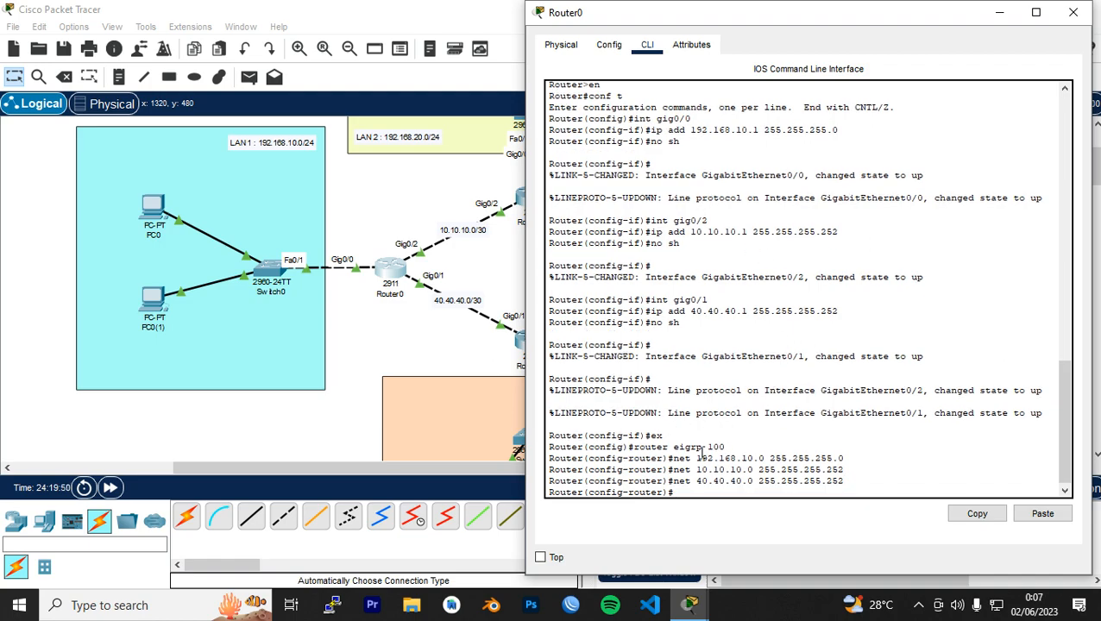
Step: Close Router0's window and open Router1's command line beside the topology, ready at its latest prompt
left_click(1073, 12)
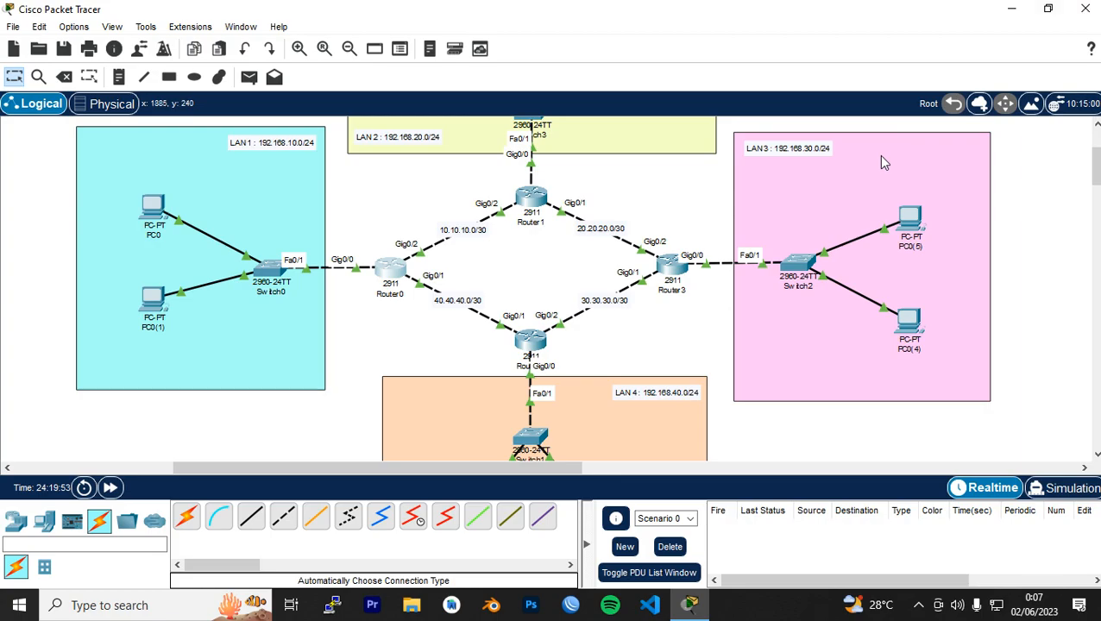
left_click(531, 197)
left_click_drag(749, 37, 920, 35)
scroll(949, 484, "up", 5)
scroll(524, 337, "up", 3)
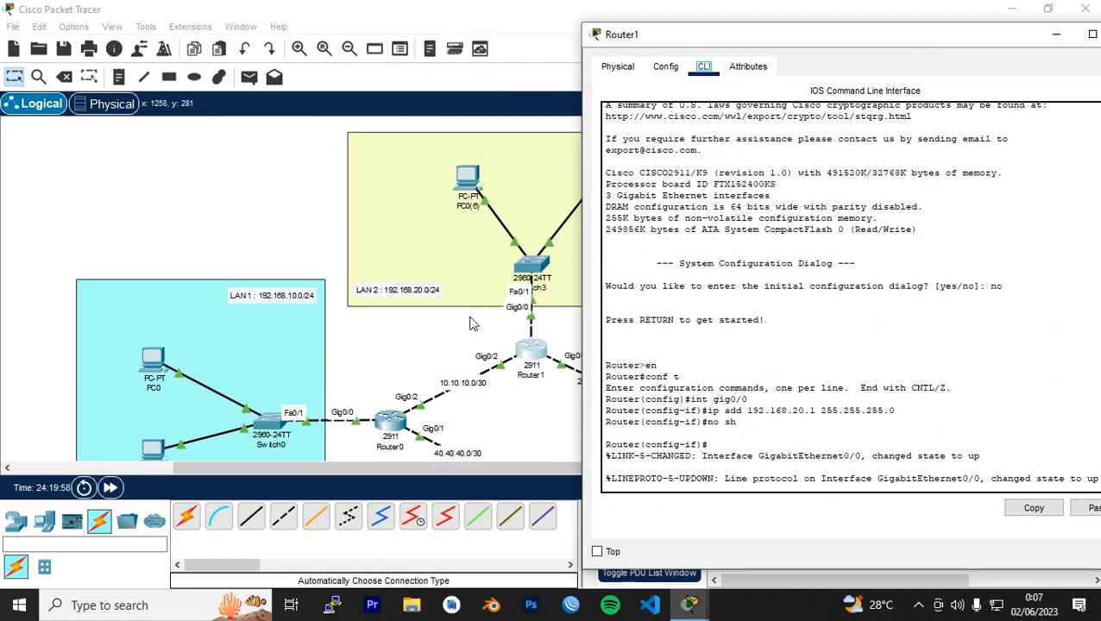
scroll(522, 342, "up", 1)
scroll(521, 352, "left", 3)
left_click_drag(429, 469, 522, 459)
mouse_move(683, 609)
left_click(777, 530)
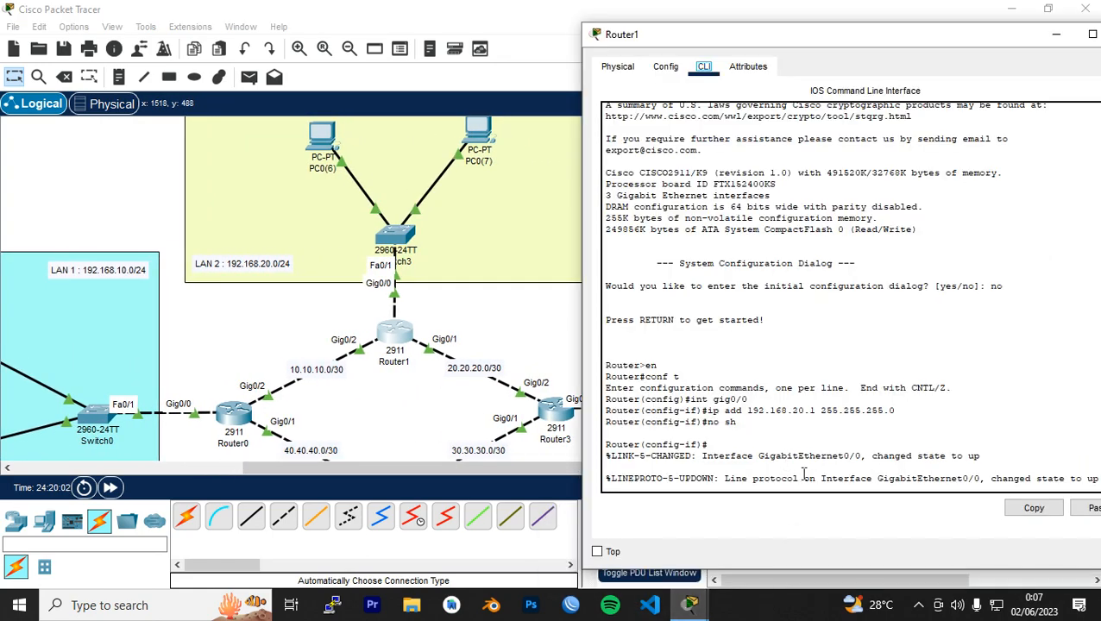
scroll(1023, 466, "down", 5)
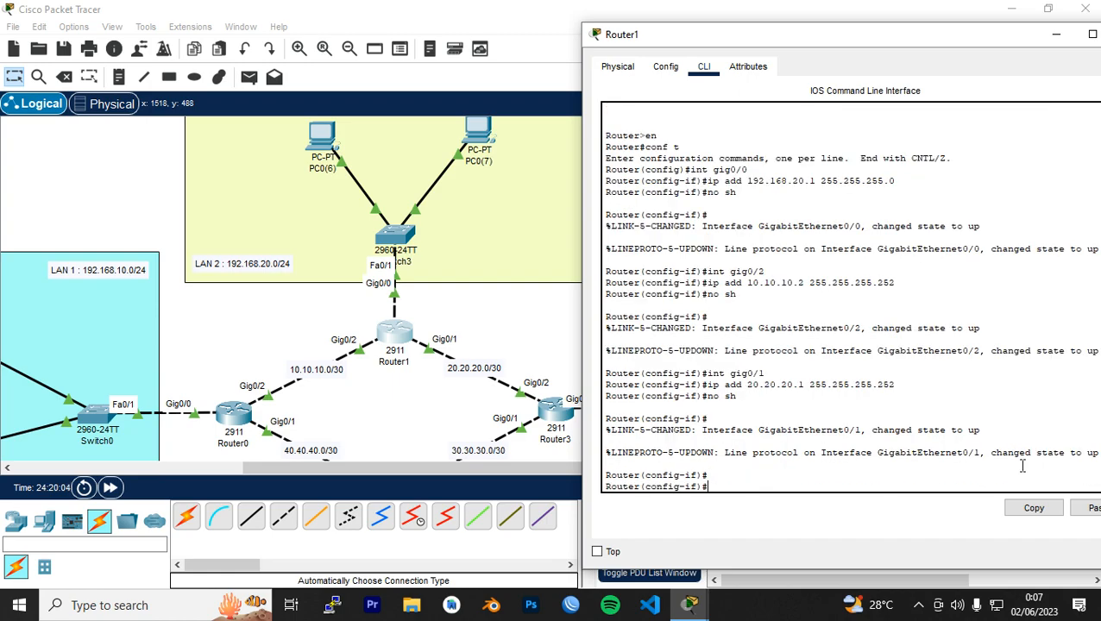
Step: In Router1's command line, exit interface configuration and enter EIGRP routing with "router eigrp 100"
type("ex")
key("Return")
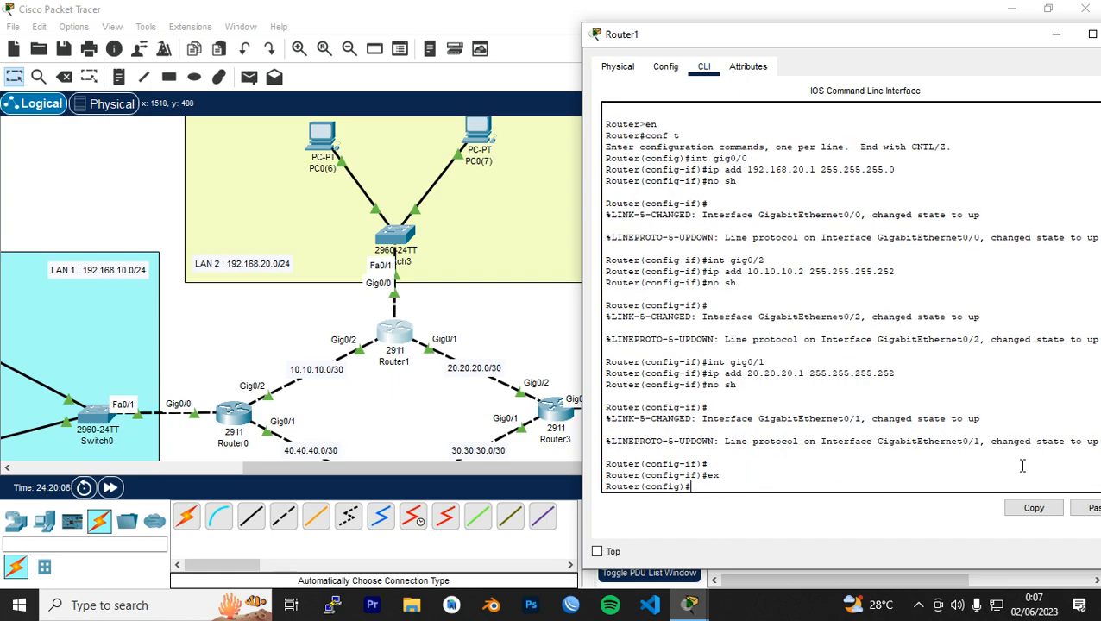
type("router eigrp")
type("100")
key("Return")
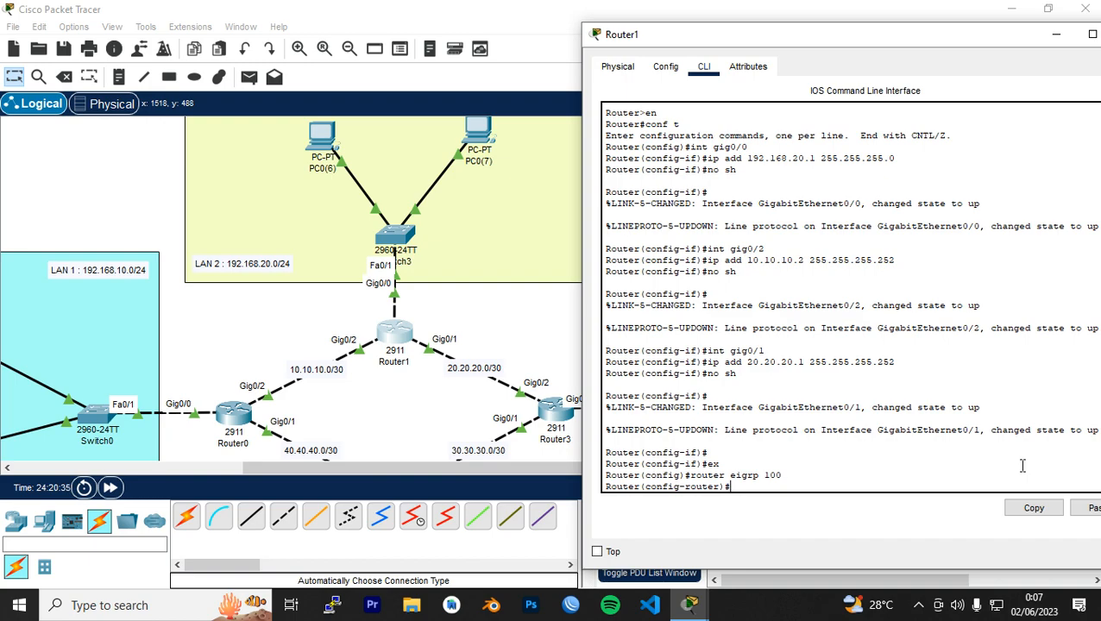
Step: Advertise Router1's LAN 2 network in EIGRP 100 with "net 192.168.20.0 255.255.255.0"
type("net 192.168.20.0 255.255.25")
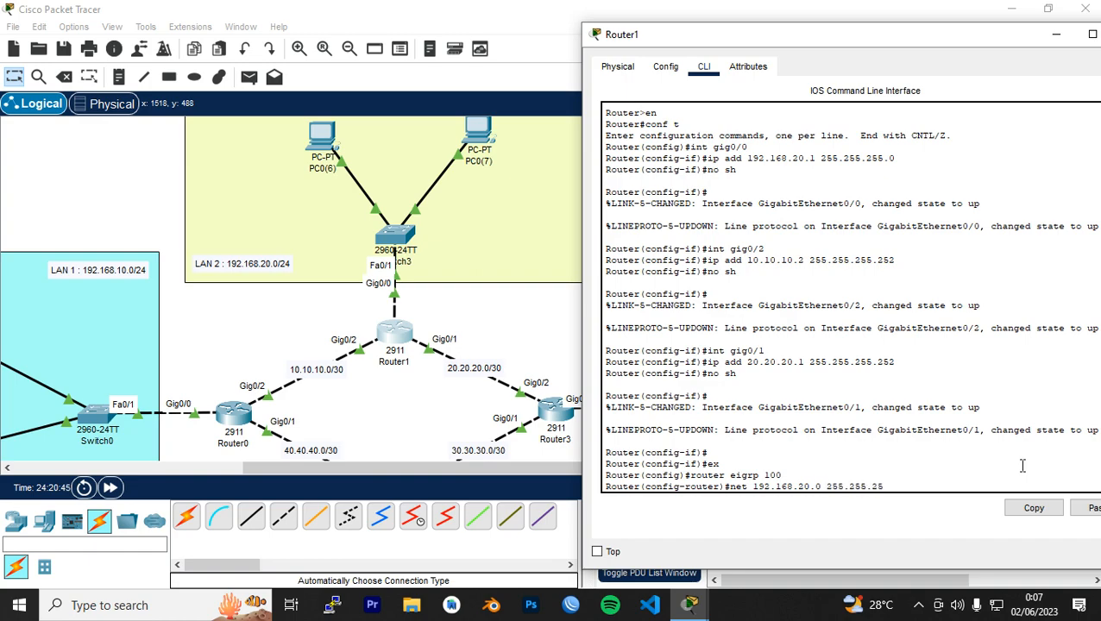
type("5.0")
key("Return")
Step: Advertise Router1's link to Router0 with "net 10.10.10.0 255.255.255.252" and highlight the neighbor adjacency message
type("net")
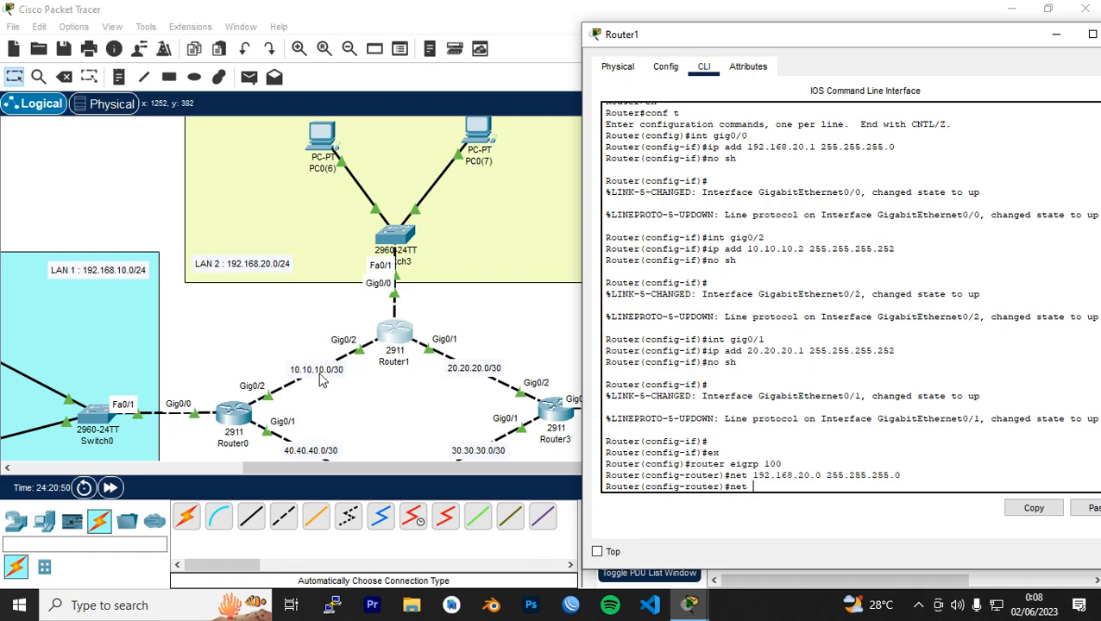
type(" 10.10.101.0")
key("BackSpace")
key("BackSpace")
type(".0 255.255.255.252")
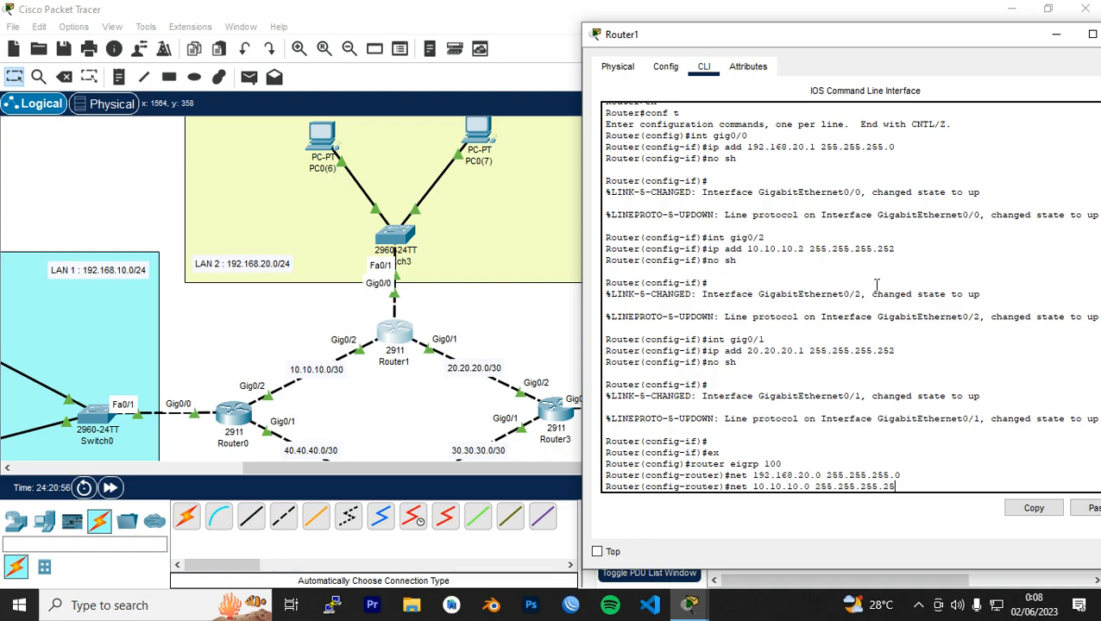
key("Return")
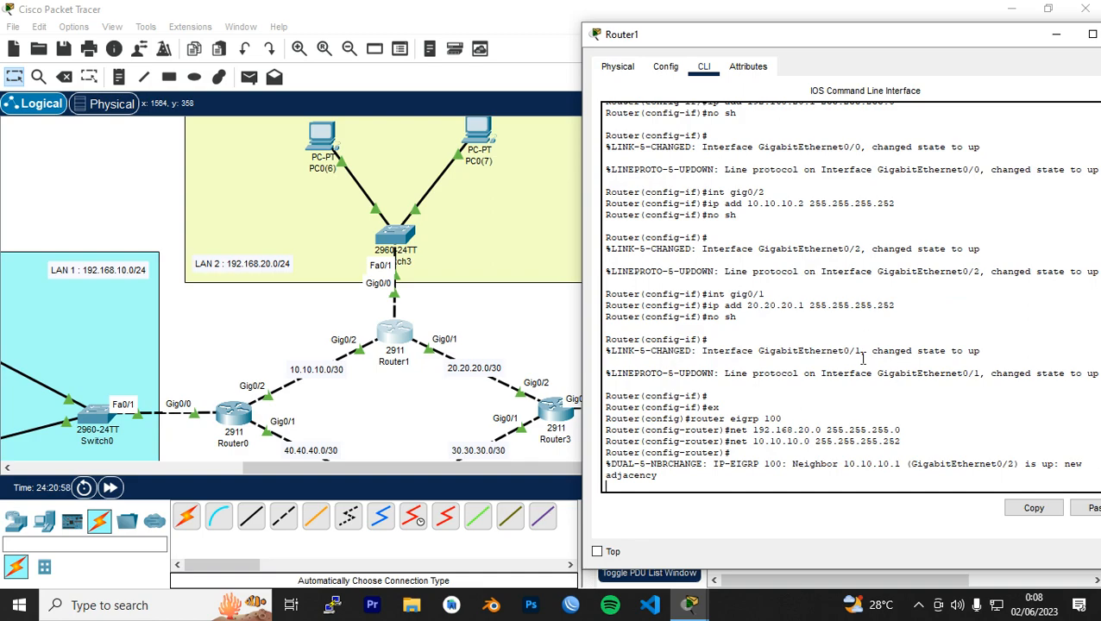
left_click_drag(664, 479, 605, 464)
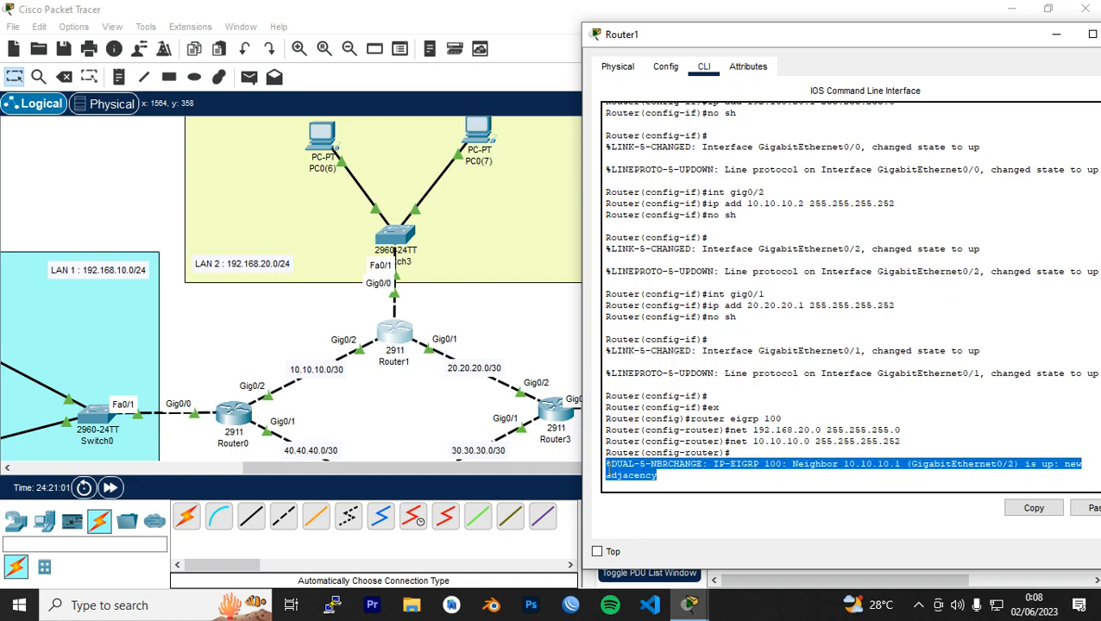
left_click(860, 474)
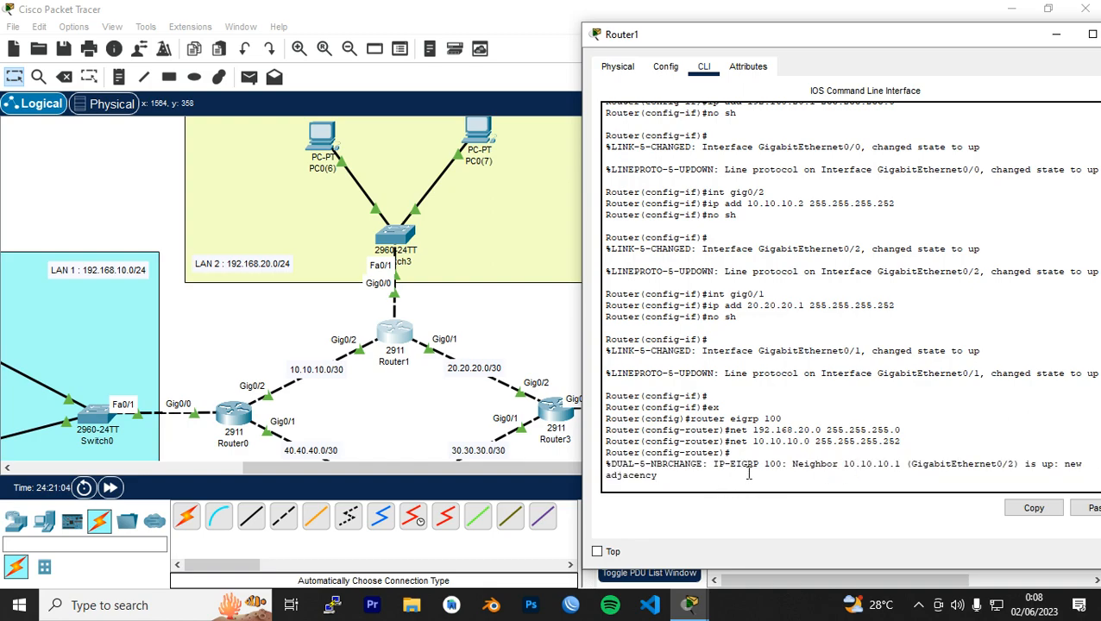
left_click_drag(765, 464, 782, 465)
left_click(834, 472)
Step: Advertise Router1's link to Router3 with "net 20.20.20.0 255.255.255.252" and close Router1's window
key("Return")
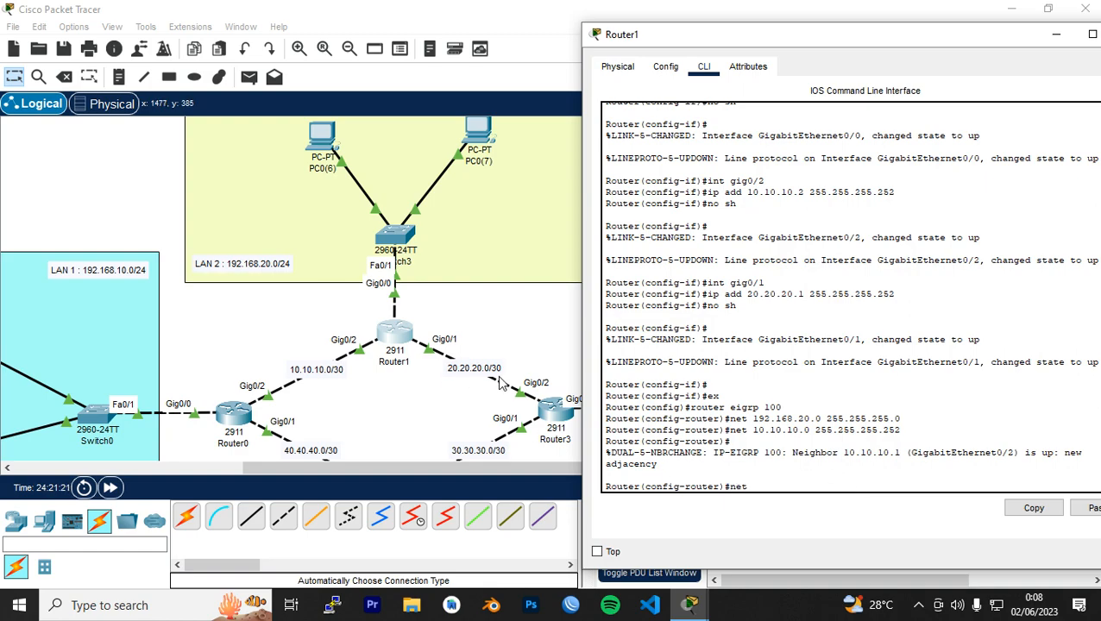
type("net 20.20.20.0 255.")
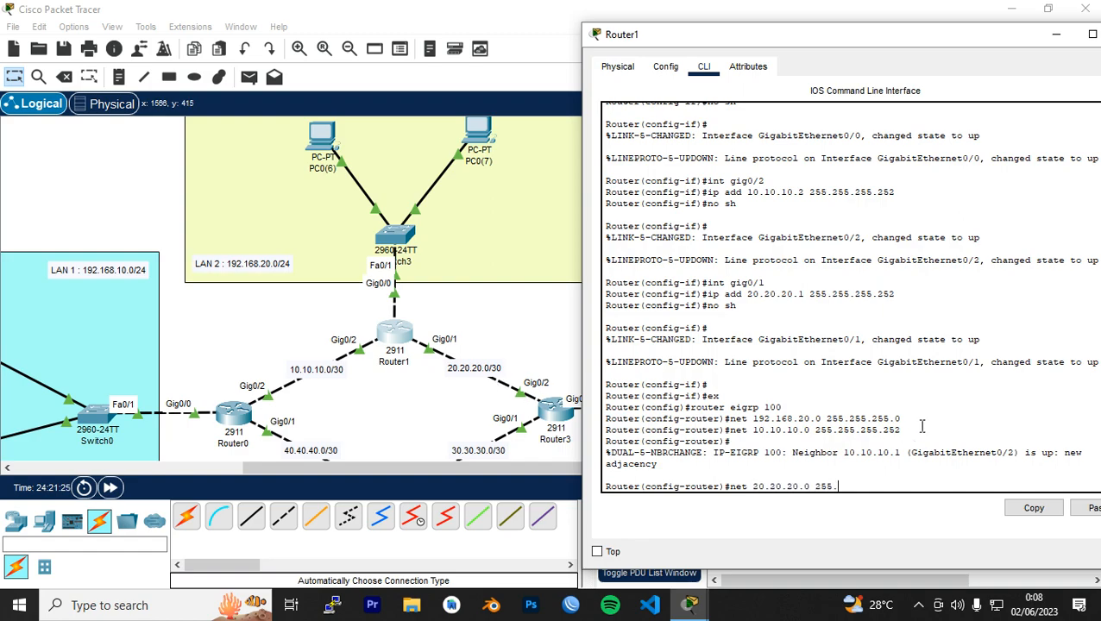
type("255.255.252")
key("Return")
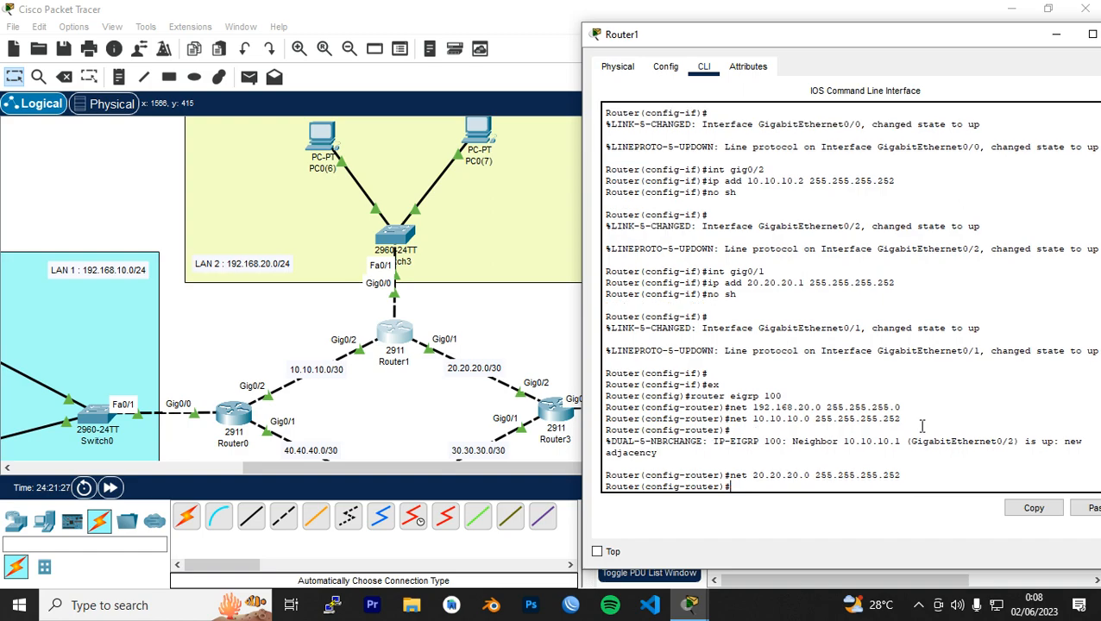
left_click_drag(865, 43, 656, 45)
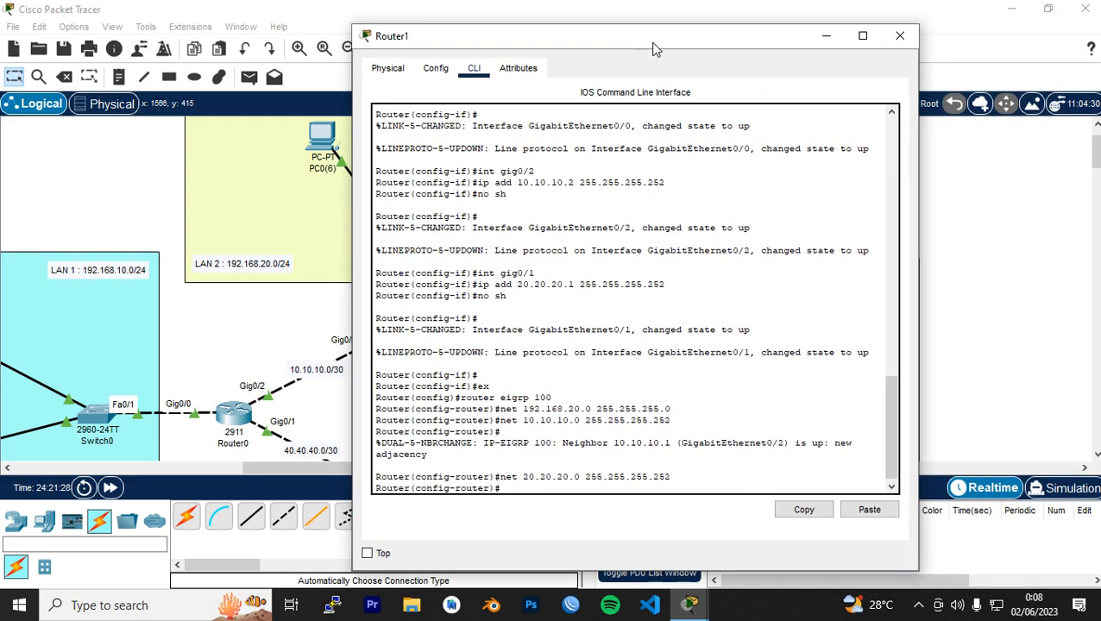
left_click(898, 37)
Step: In Router3's command line, exit interface configuration and enter EIGRP routing with "router eigrp 100"
scroll(738, 224, "down", 2)
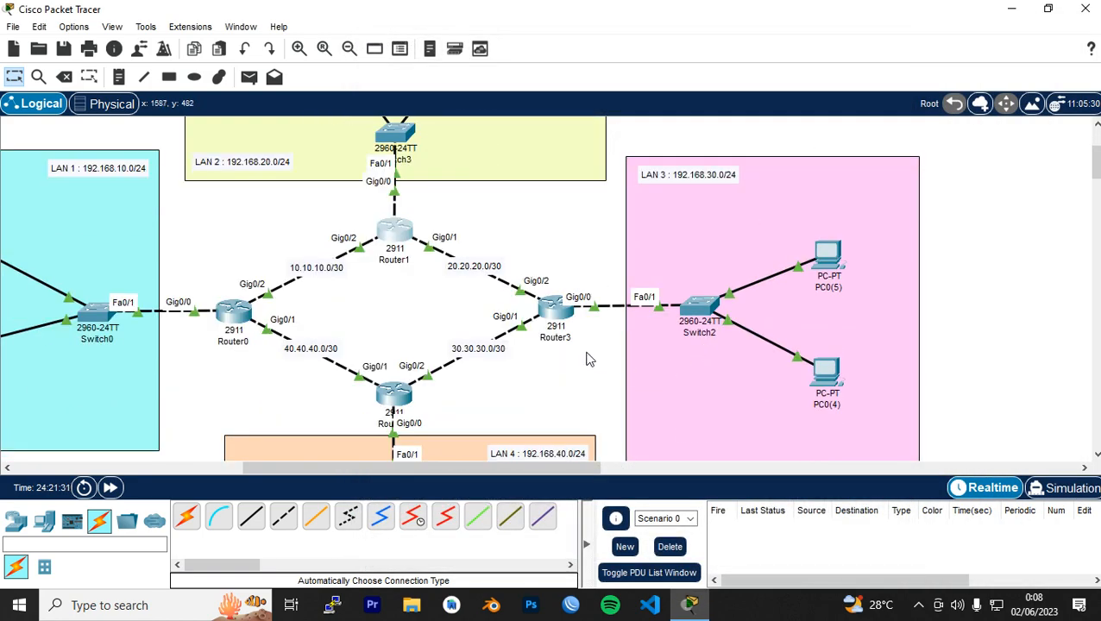
scroll(562, 350, "down", 1)
left_click(552, 258)
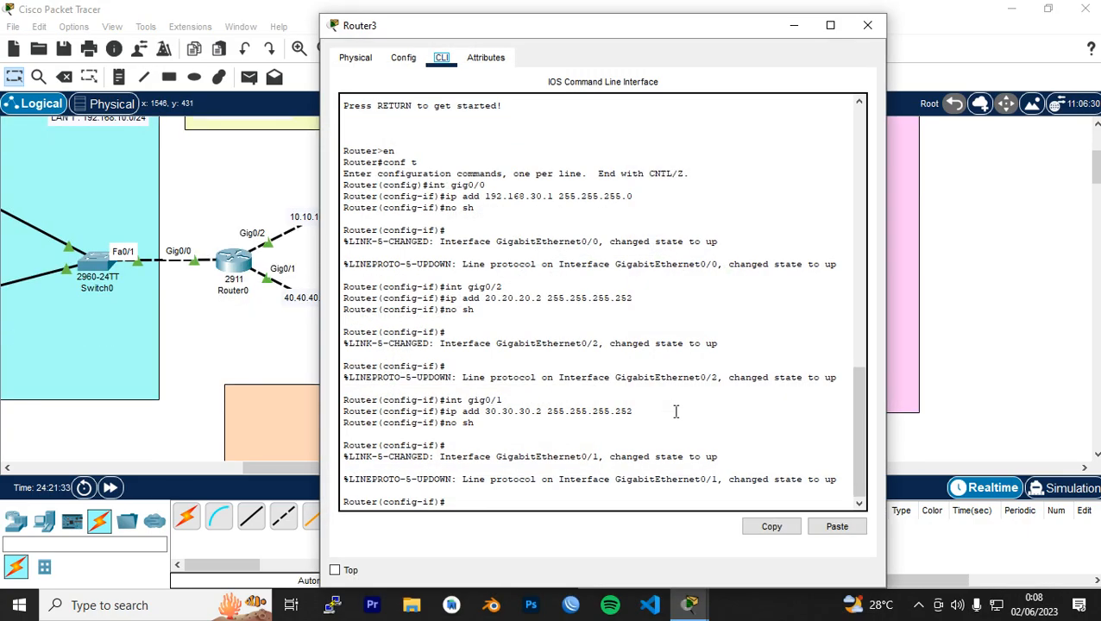
left_click_drag(618, 27, 820, 2)
double_click(705, 24)
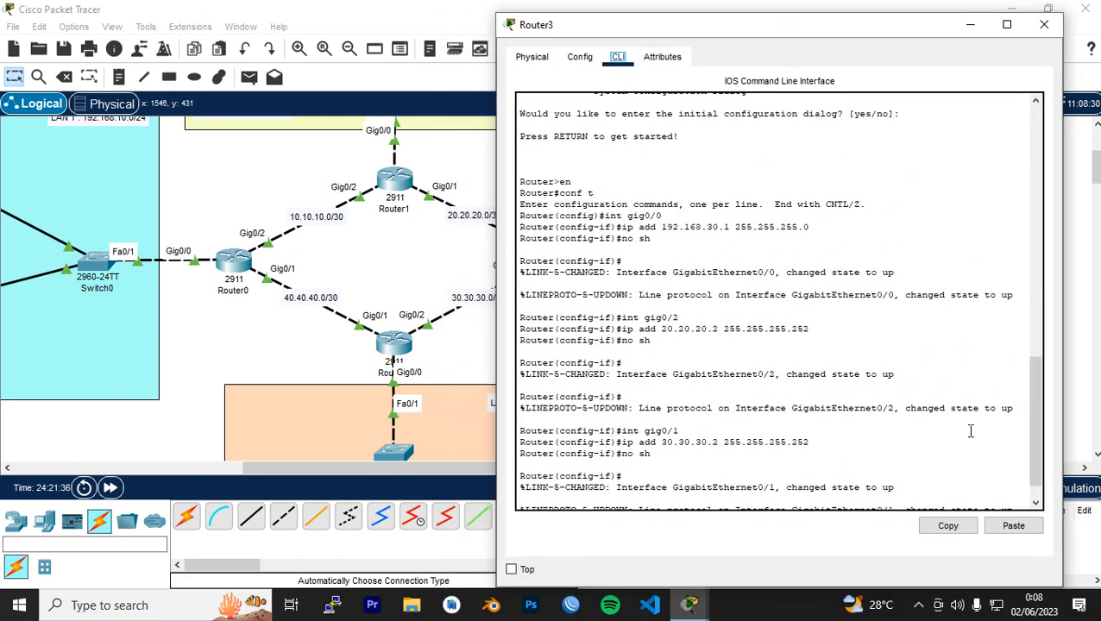
left_click(785, 500)
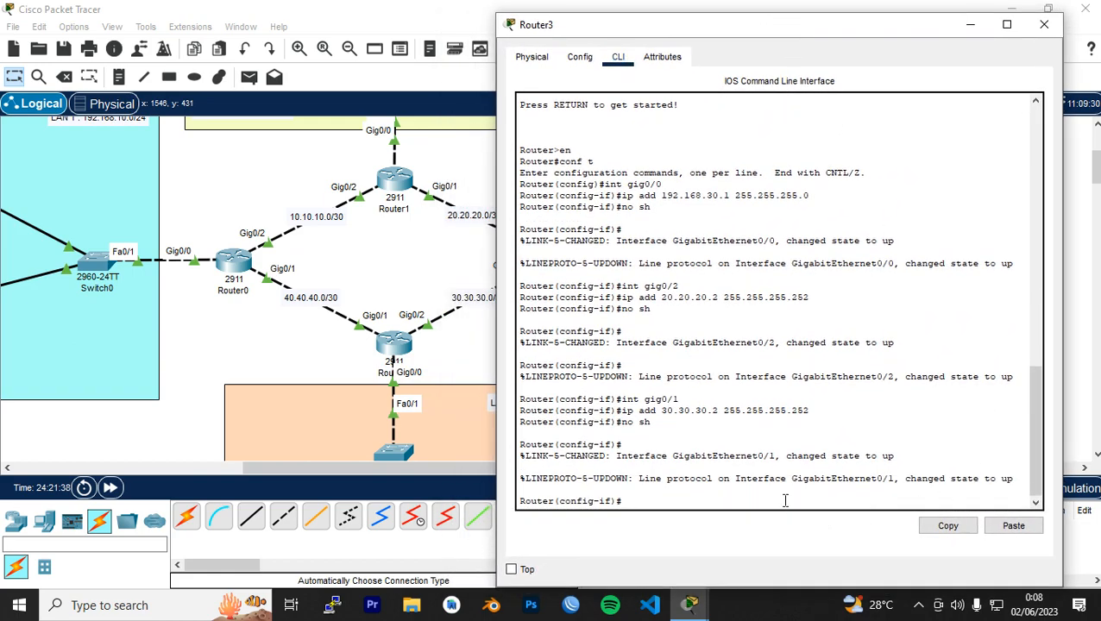
type("ex")
key("Return")
type("router eigrp 100")
key("Return")
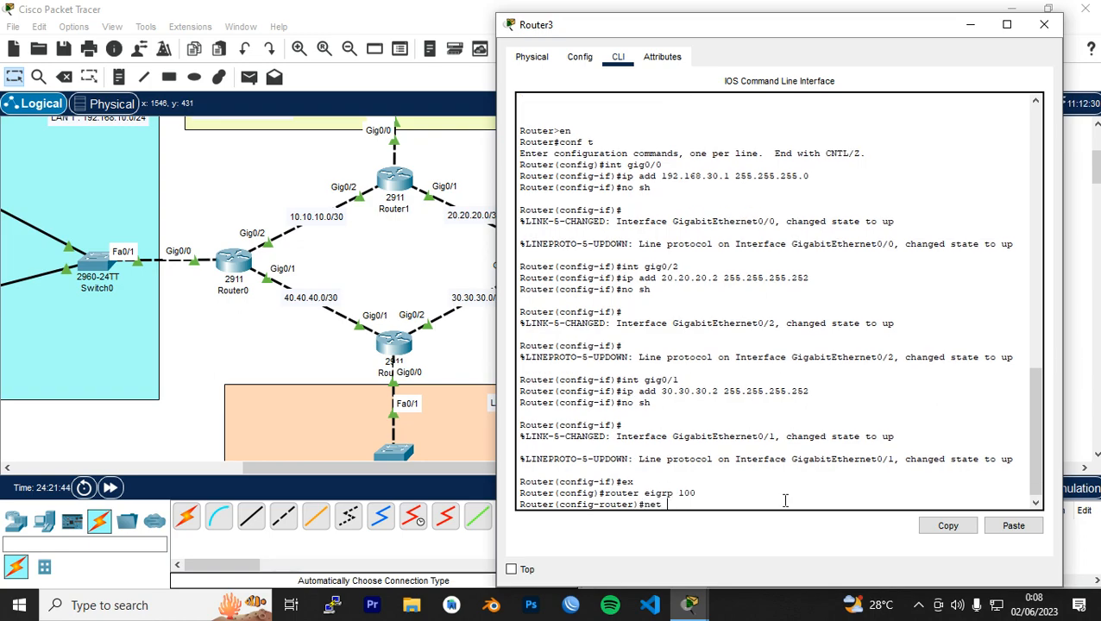
Step: Advertise Router3's link to Router1 with "net 20.20.20.0 255.255.255.252" and highlight the neighbor adjacency message
type("net 20.20.20.0 255.255.255.252")
key("Return")
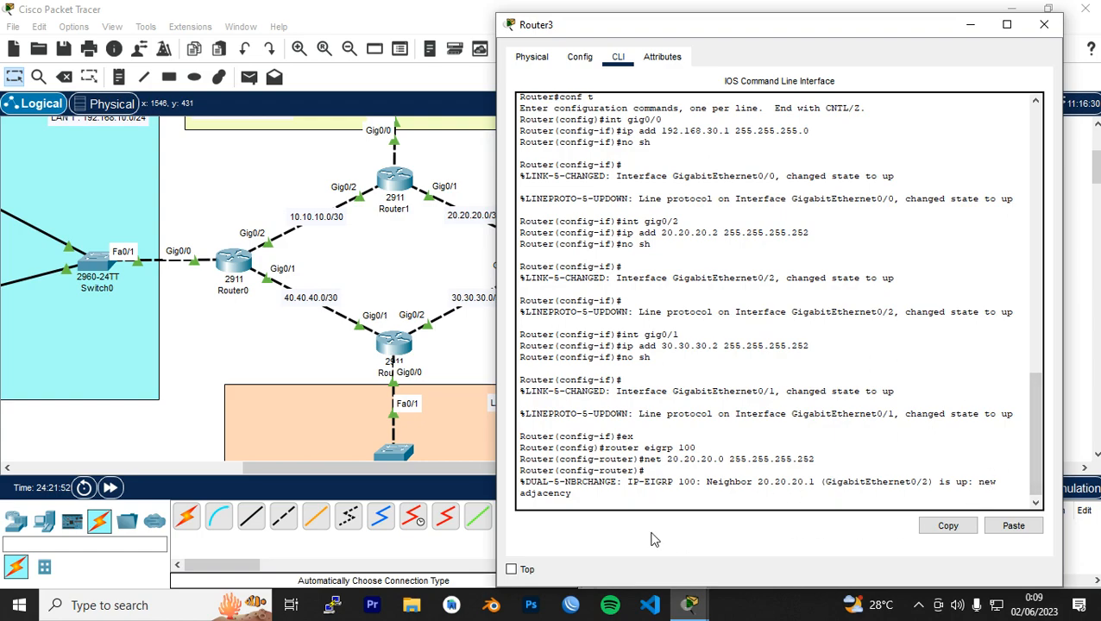
left_click_drag(729, 26, 810, 33)
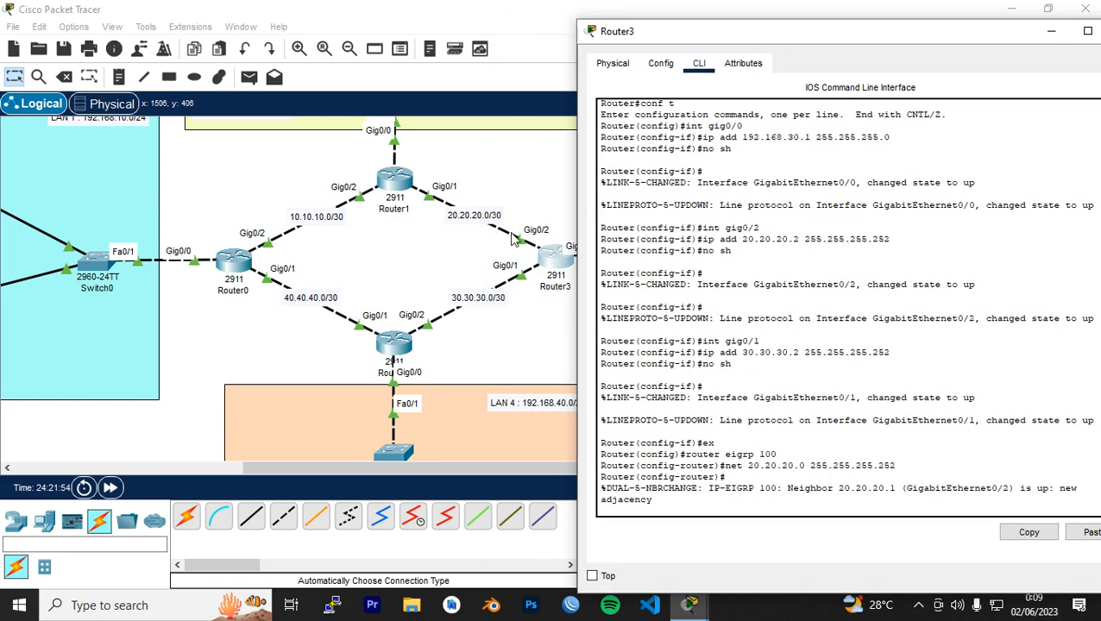
left_click_drag(680, 503, 602, 488)
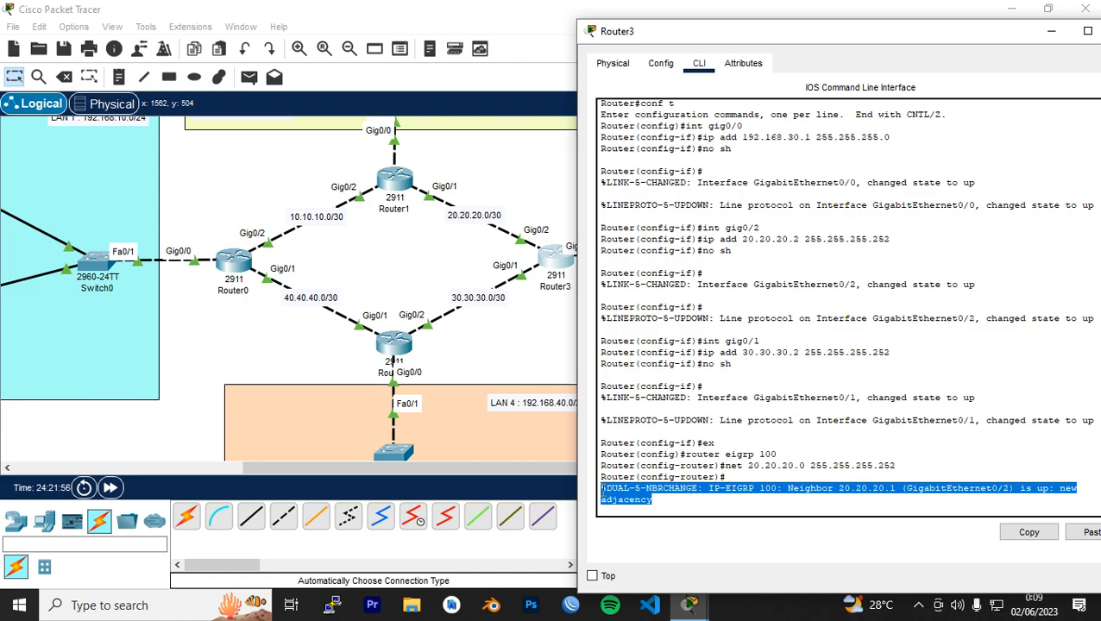
left_click(666, 502)
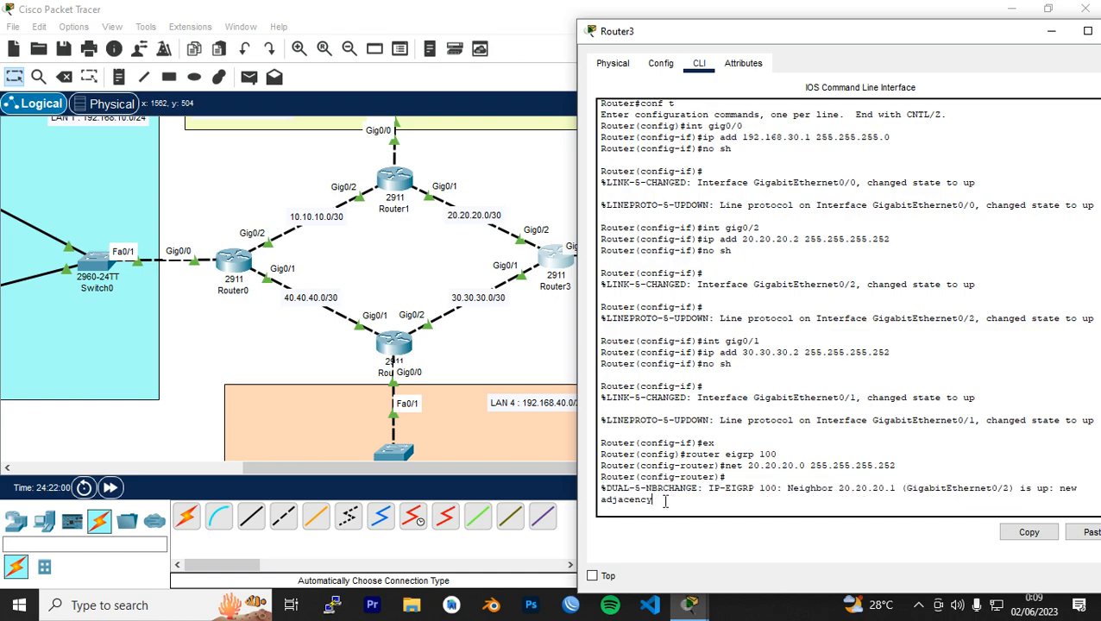
left_click_drag(652, 500, 607, 488)
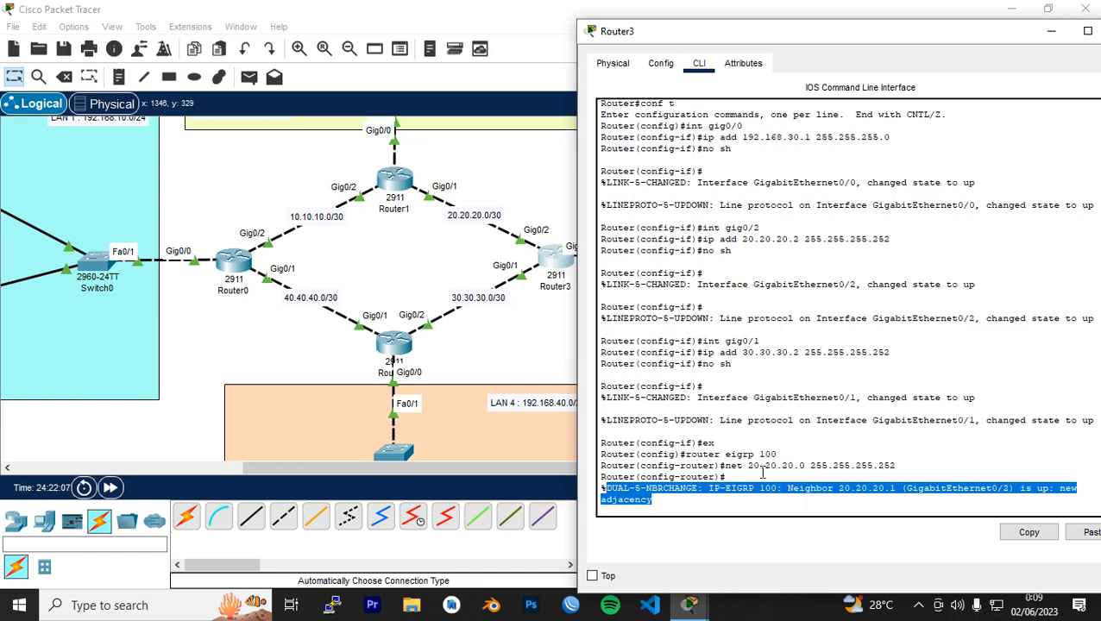
left_click(747, 505)
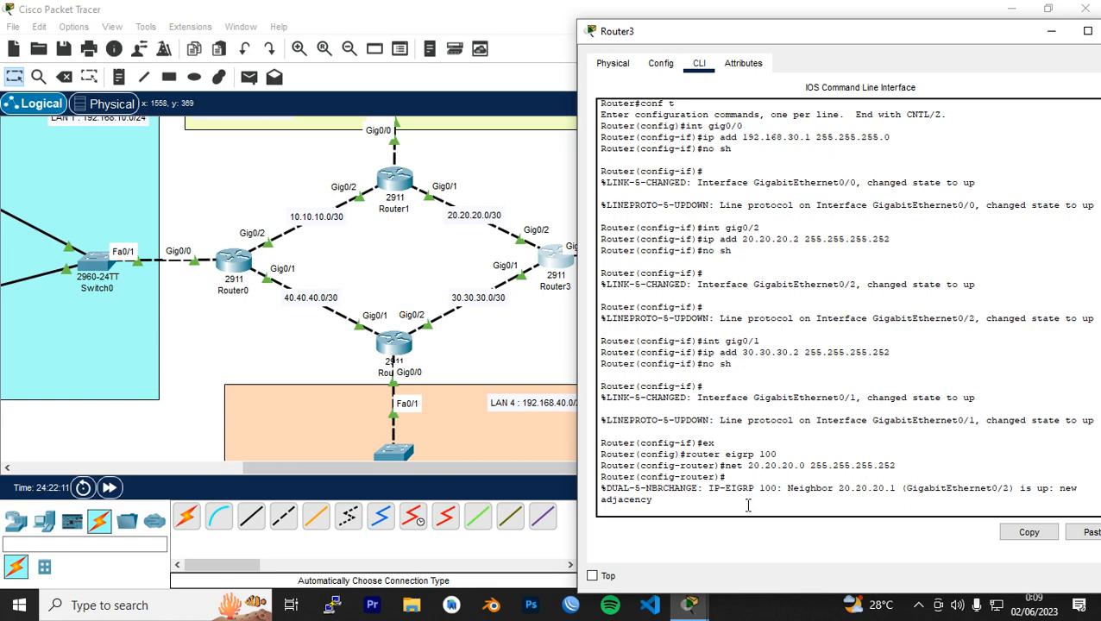
left_click_drag(745, 503, 584, 495)
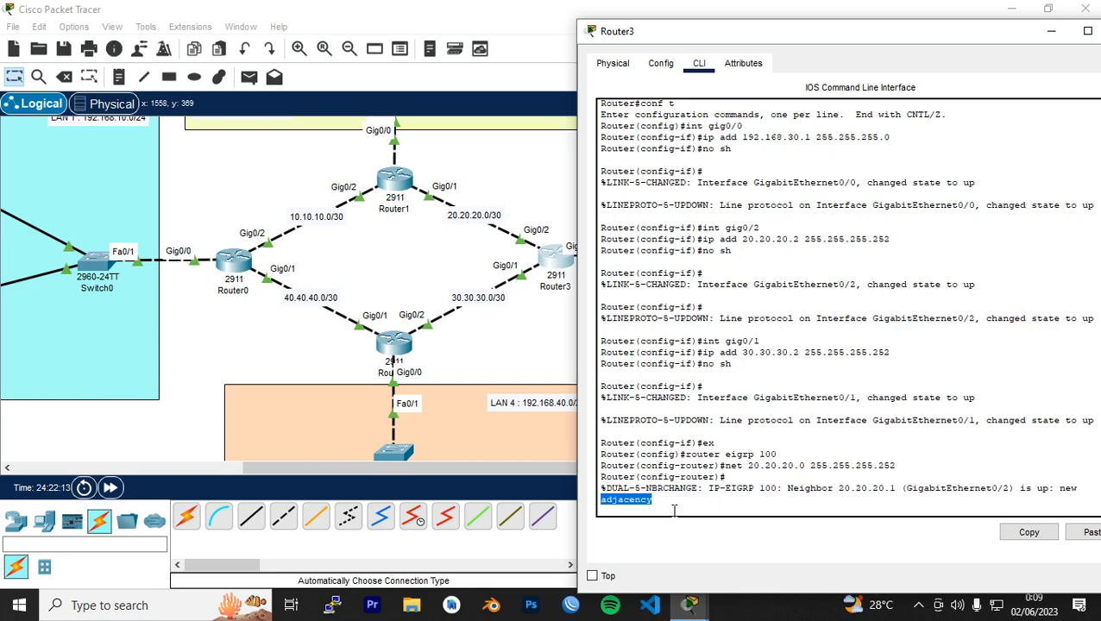
left_click(674, 503)
Step: Advertise Router3's link to Router2 with "net 30.30.30.0 255.255.255.252" and close Router3's window
key("Return")
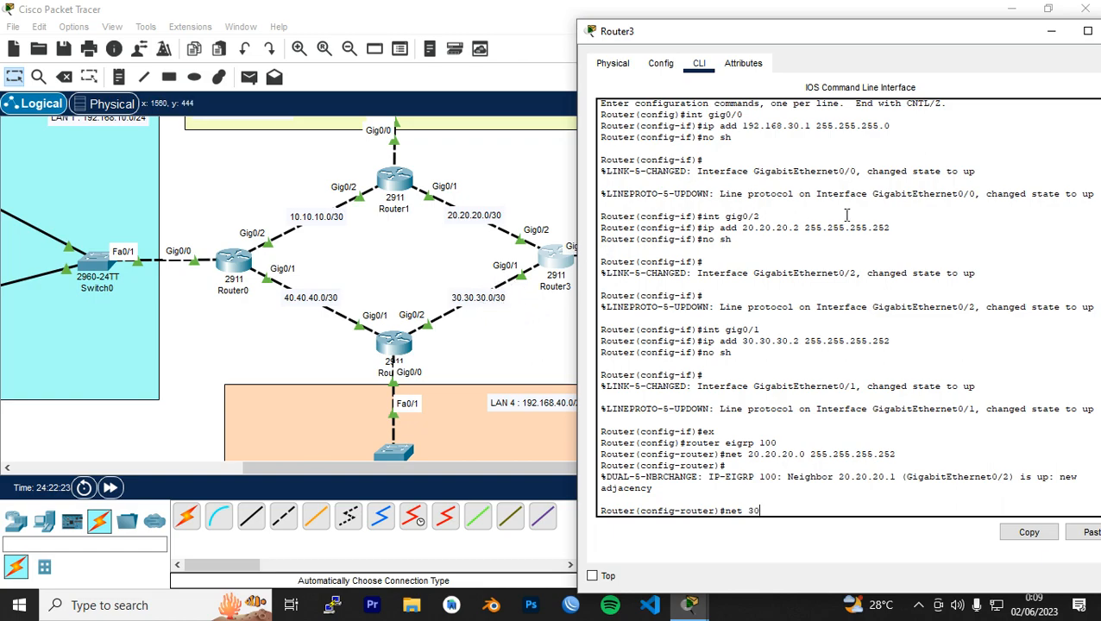
type("55.255.255.25255.25")
key("Return")
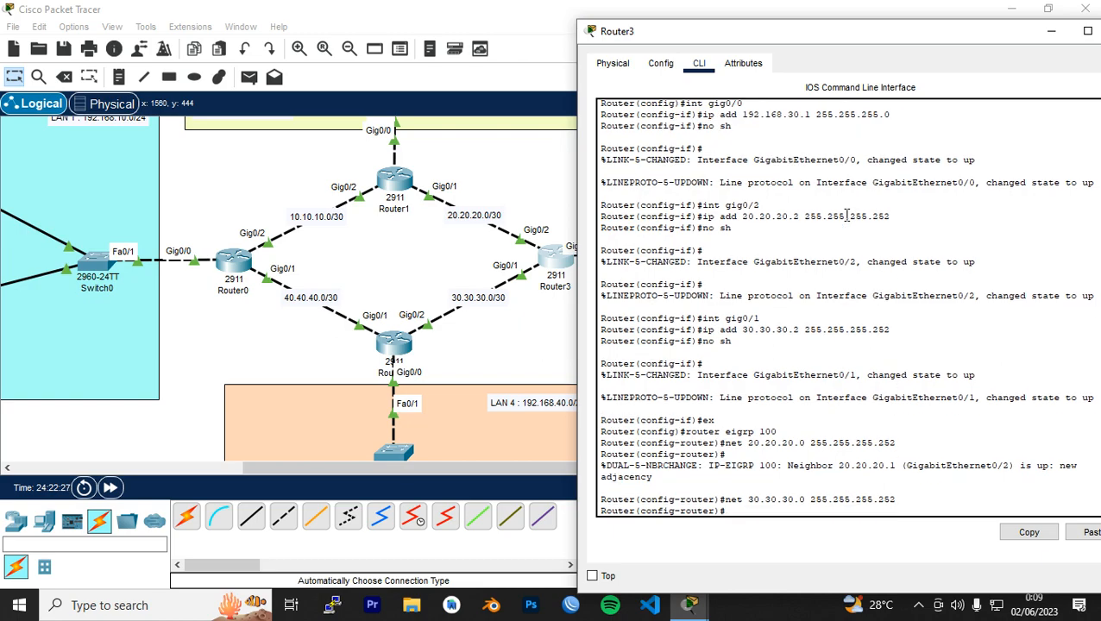
left_click_drag(814, 33, 667, 33)
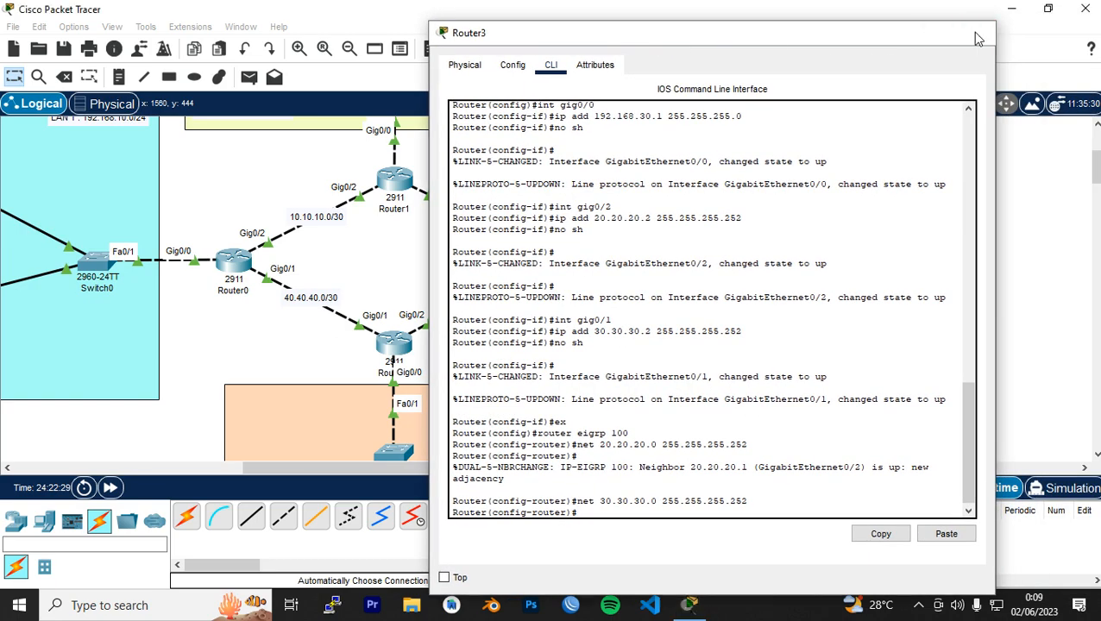
left_click(976, 34)
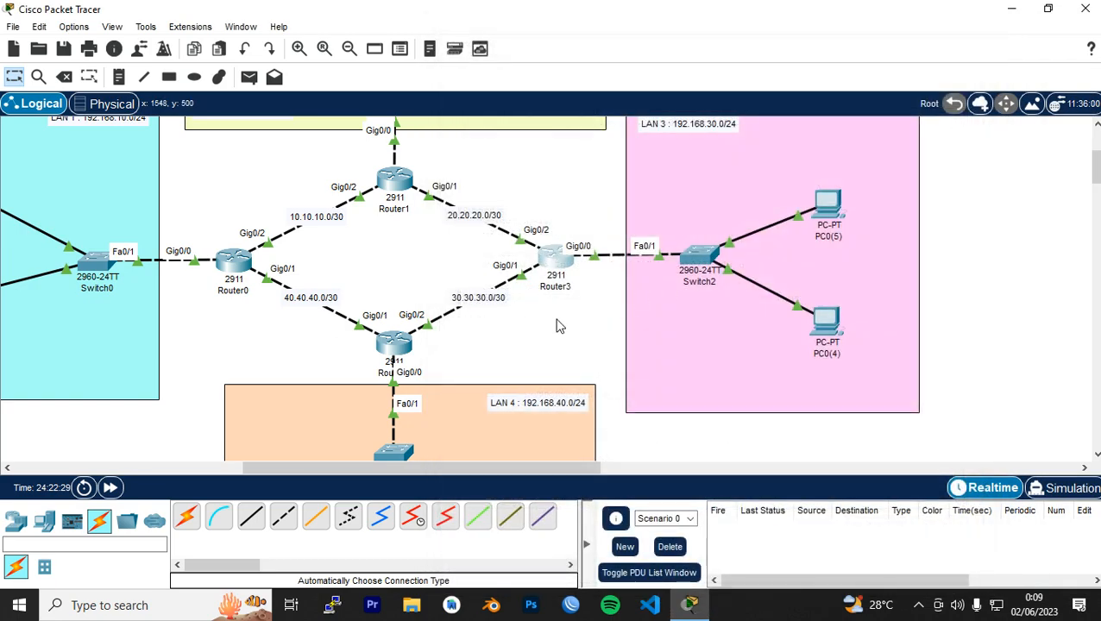
Step: In Router2's command line, enter privileged mode and global configuration, and start EIGRP routing with "router eigrp 100"
left_click(400, 352)
left_click_drag(576, 54, 816, 45)
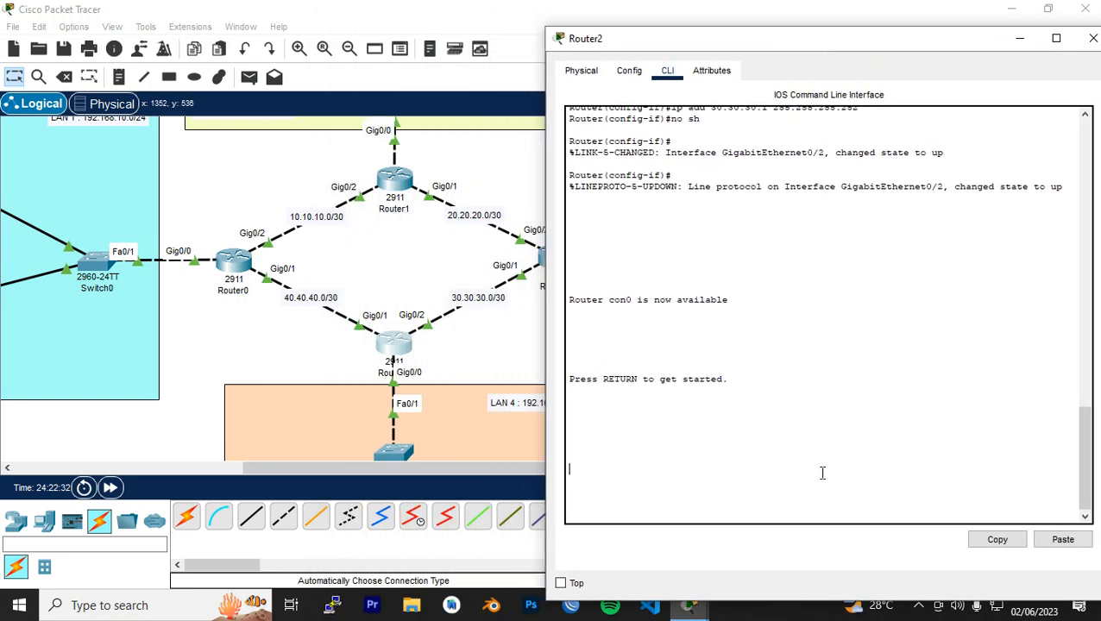
key("Return")
type("en")
key("Return")
type("con")
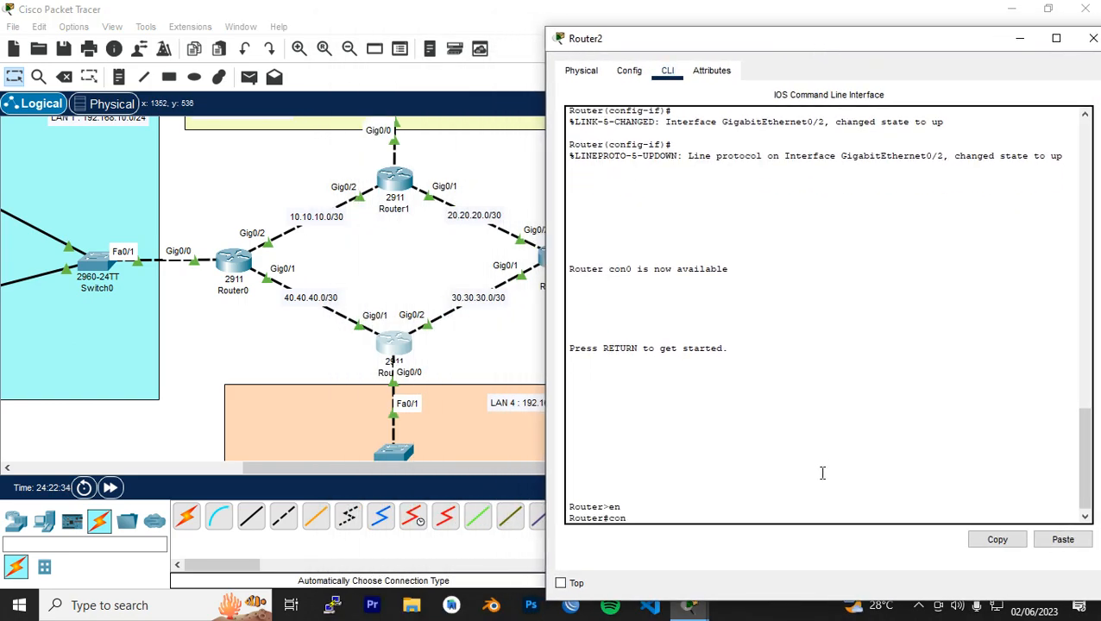
type("f t")
key("Return")
type("router eigrp 100")
key("Return")
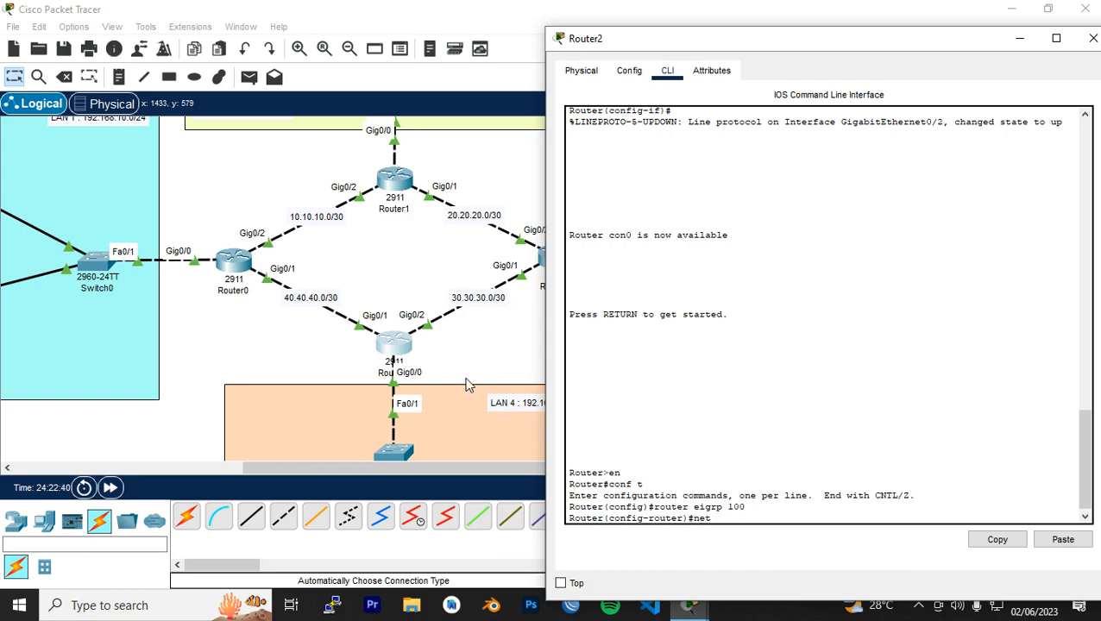
Step: Advertise LAN 4 in Router2's EIGRP configuration with "net 192.168.40.0 255.255.255.0"
scroll(467, 360, "down", 3)
type("net 192.168")
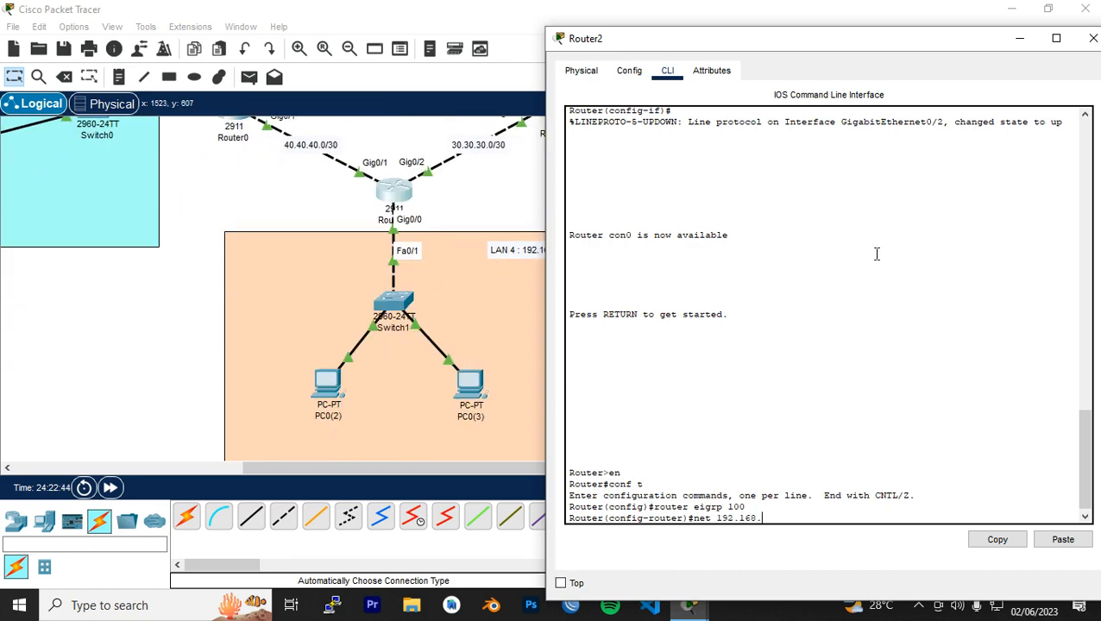
type(".40.0 255.255.255.0")
key("Return")
Step: Advertise Router2's link to Router3 with "net 30.30.30.0 255.255.255.252"
type("net")
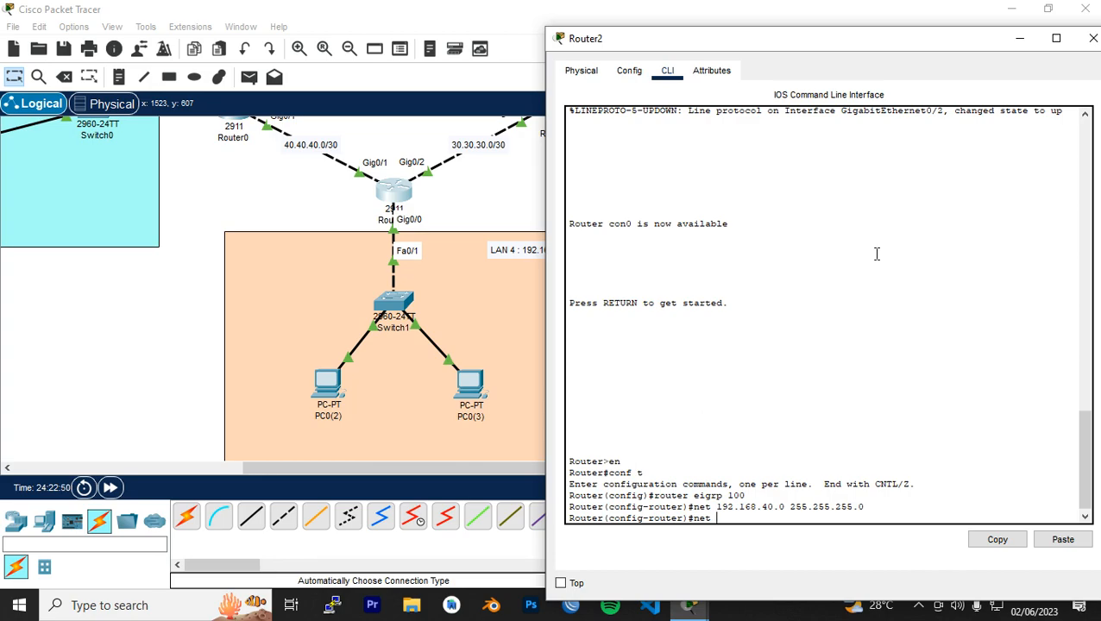
type(" 30.30.30.0 255.255.255.252")
key("Return")
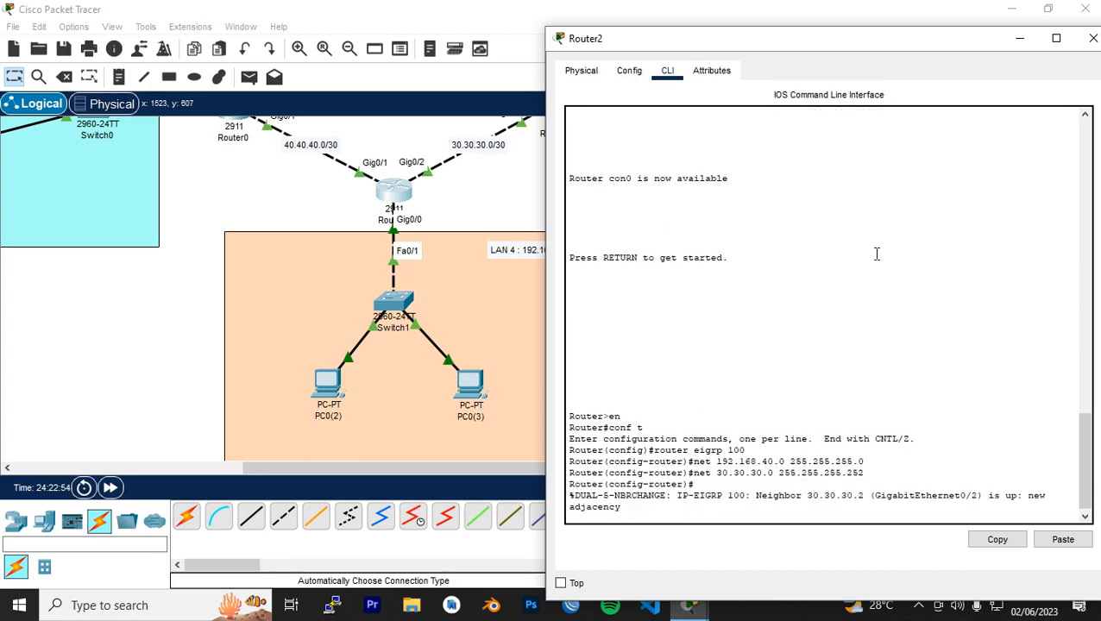
key("Return")
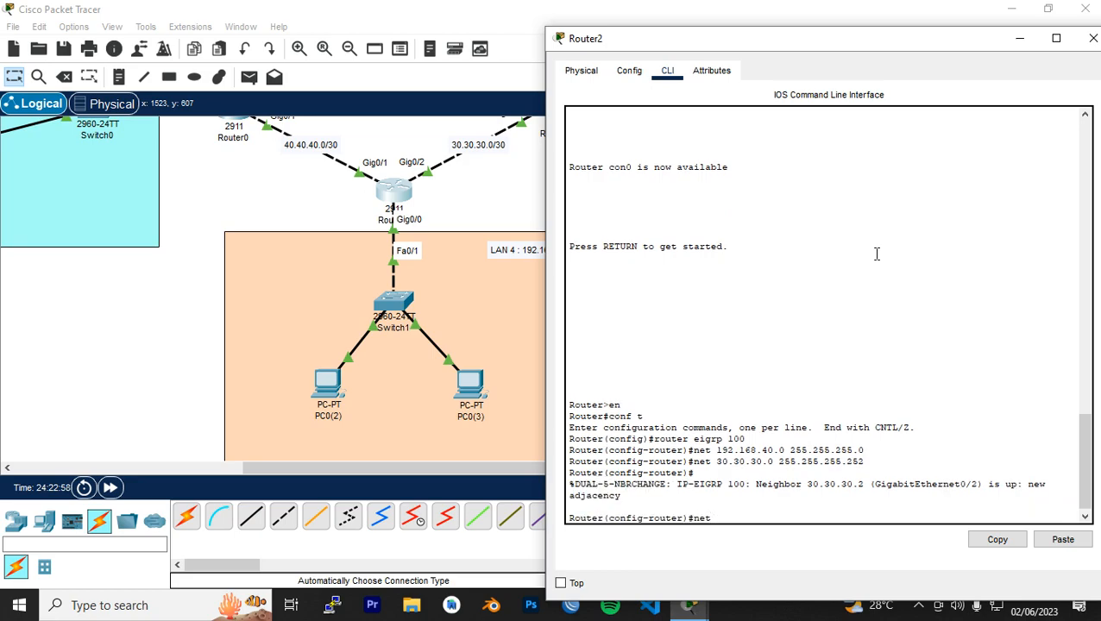
Step: Advertise Router2's link to Router0 with "net 40.40.40.0 255.255.255.252", exit EIGRP configuration and close Router2's window
type("net 40.40.40.0 255.255.255.252")
key("Return")
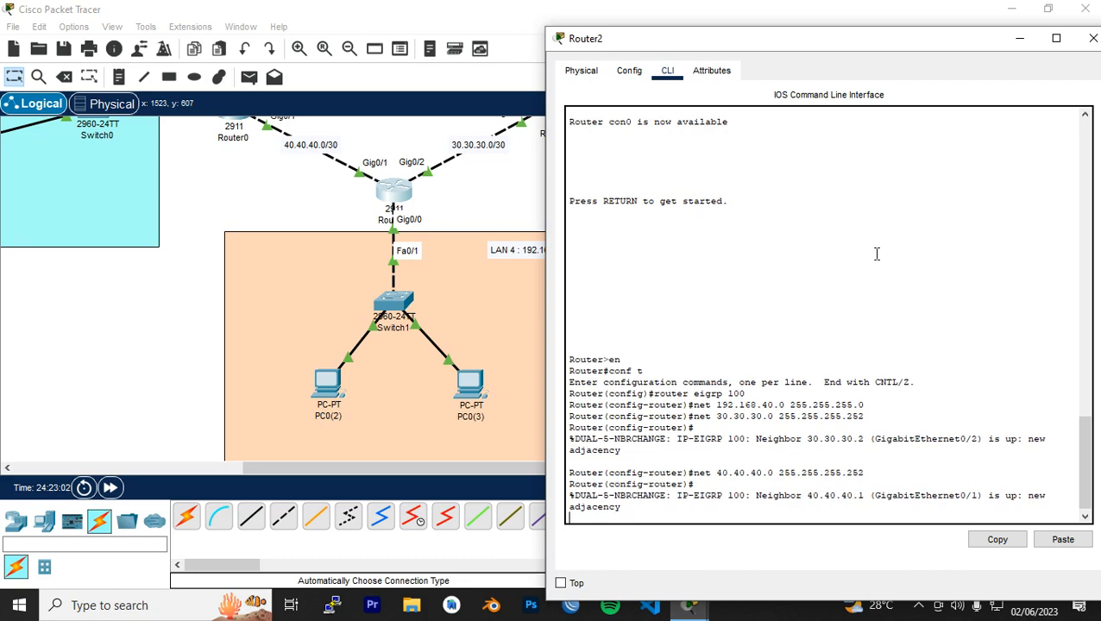
type("ex")
key("Return")
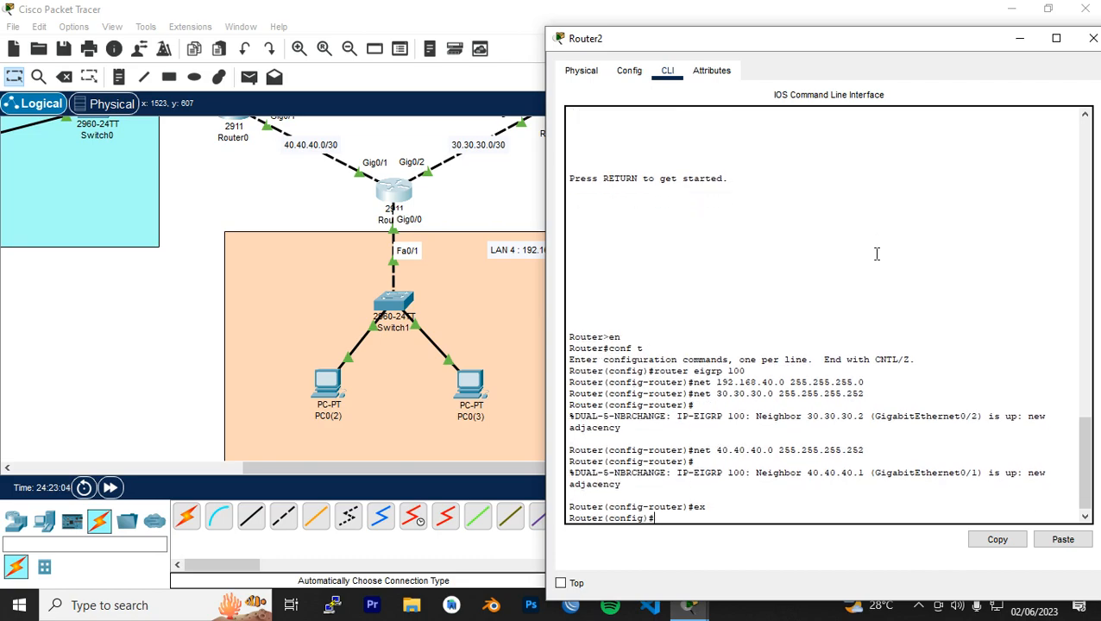
left_click_drag(985, 48, 797, 50)
left_click(906, 40)
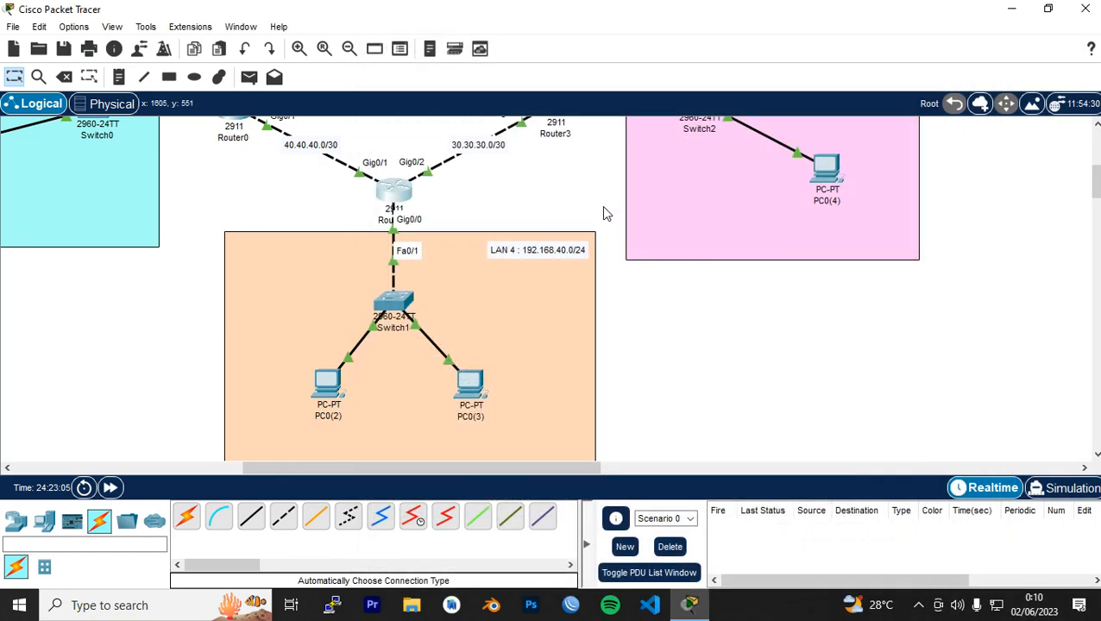
Step: Review the interface and EIGRP commands entered in Router3's command line and close its window
scroll(606, 214, "up", 2)
left_click(562, 209)
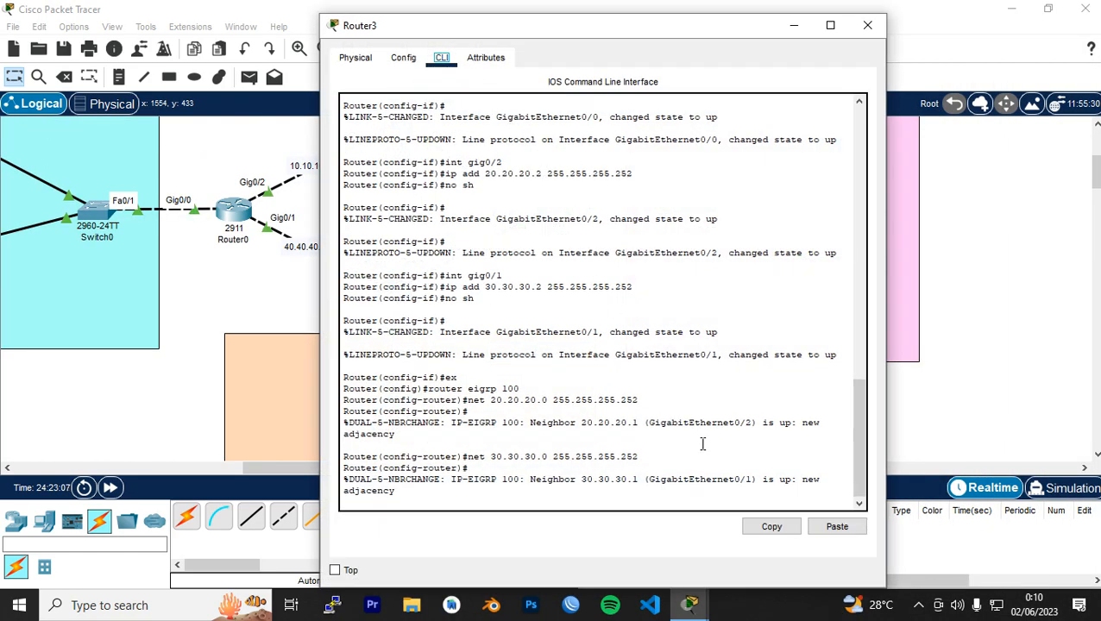
scroll(703, 444, "up", 5)
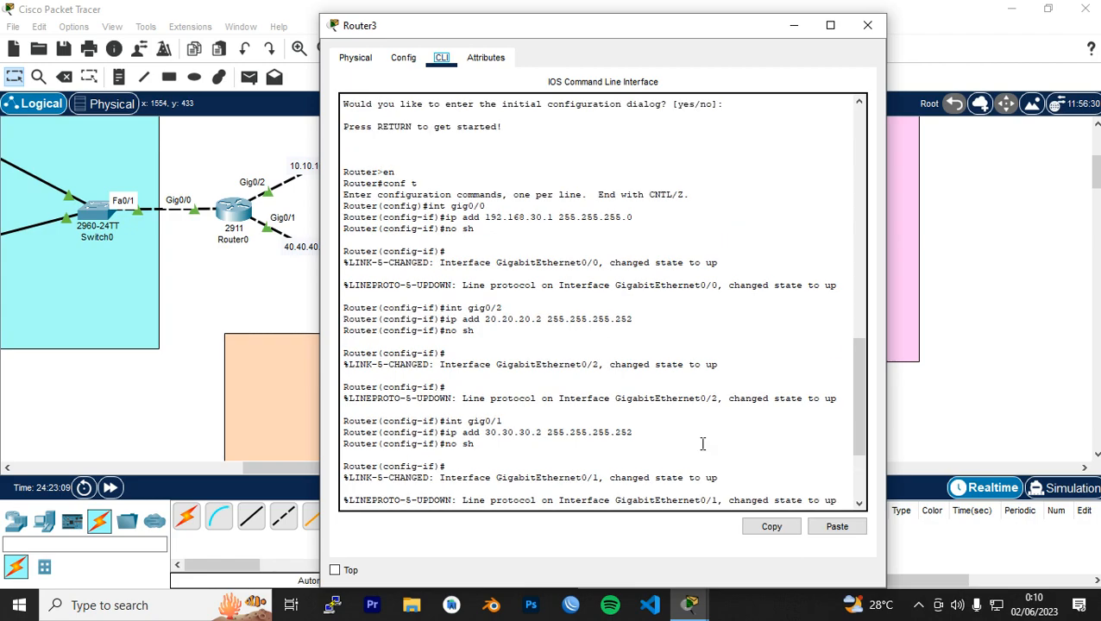
left_click(865, 28)
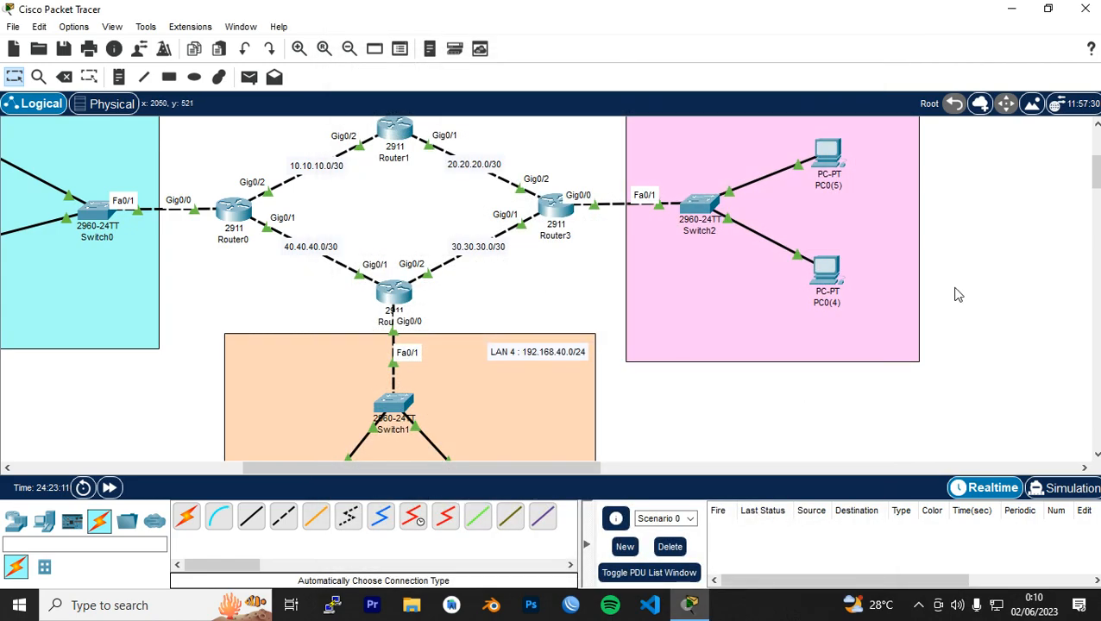
Step: In Router0's command line, exit EIGRP and global configuration to return to privileged mode
scroll(528, 377, "down", 1)
left_click_drag(500, 467, 324, 449)
left_click_drag(436, 469, 546, 435)
scroll(542, 425, "up", 3)
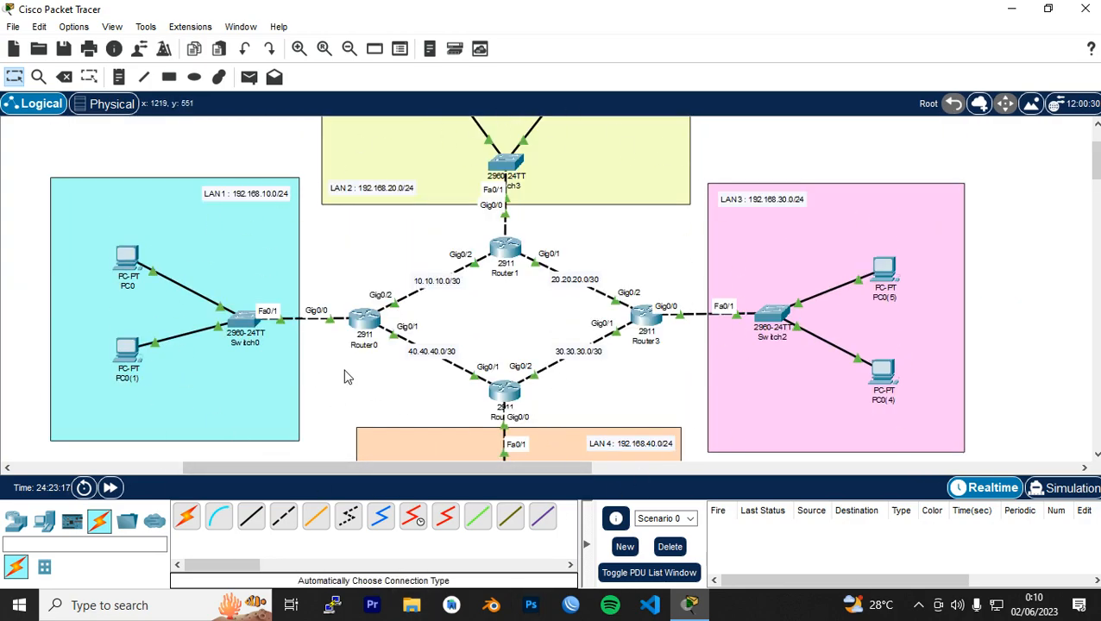
left_click(361, 325)
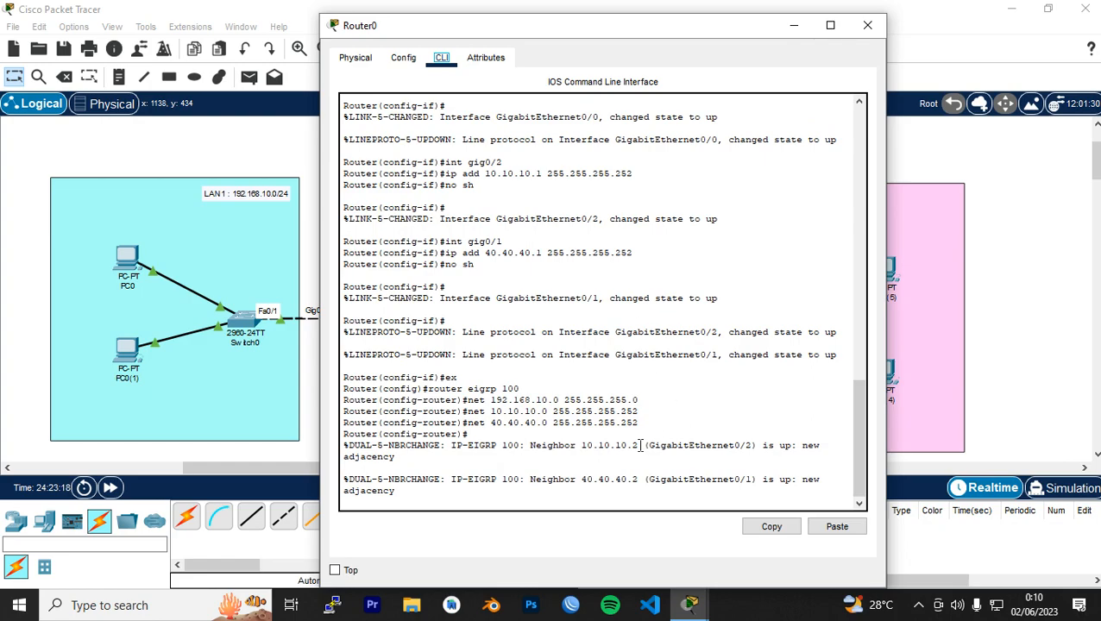
key("Return")
type("ex")
key("Return")
type("ex")
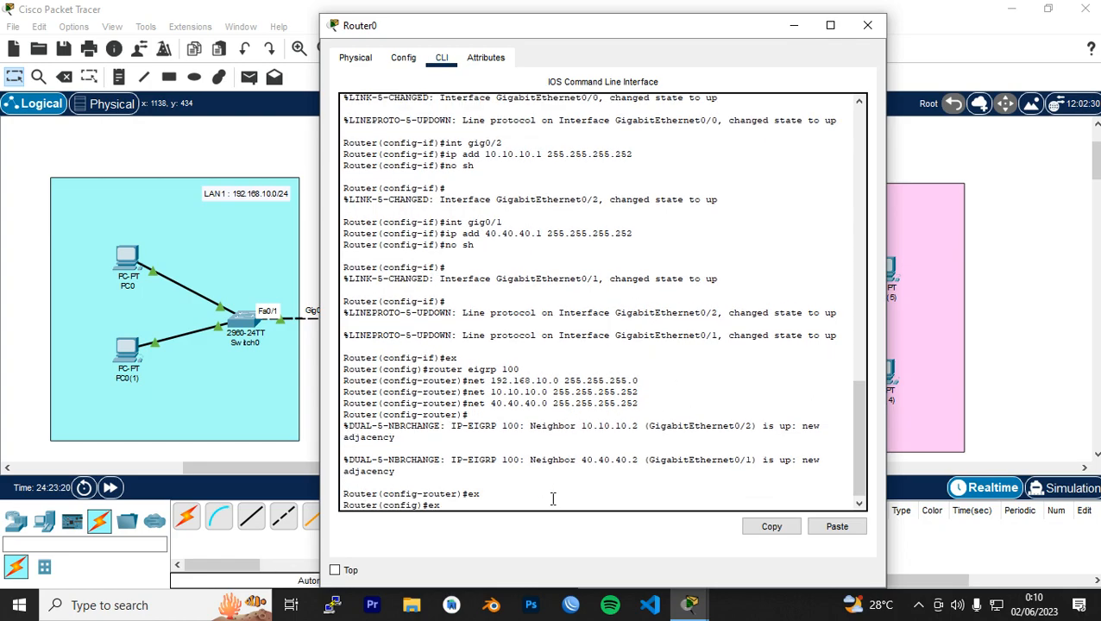
key("Return")
key("Return")
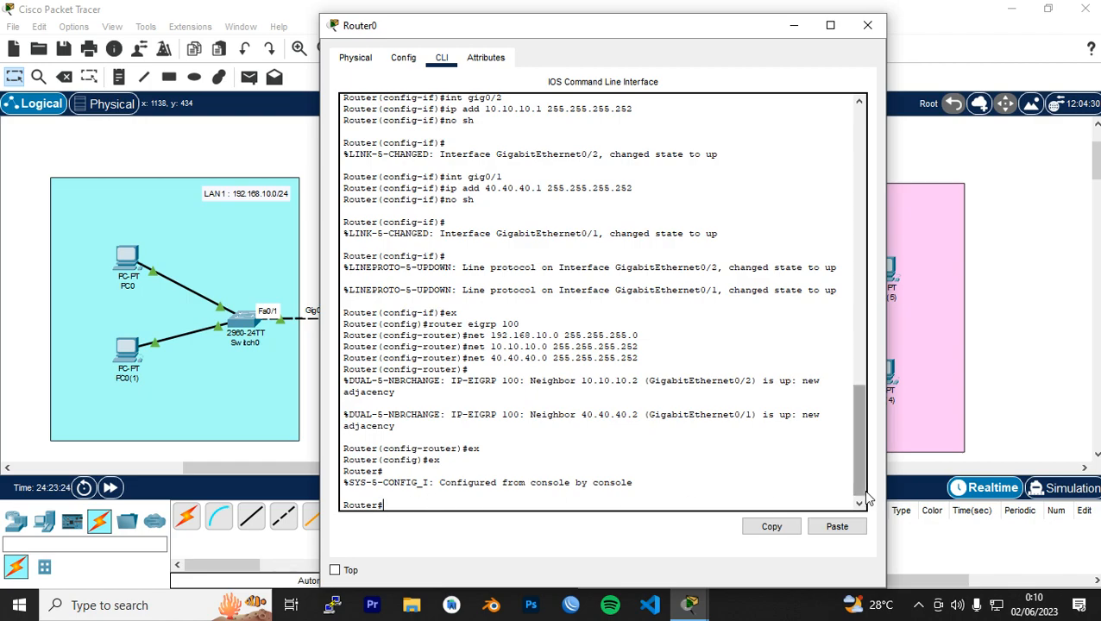
Step: Display Router0's complete routing table with "show ip route"
type("show ip r")
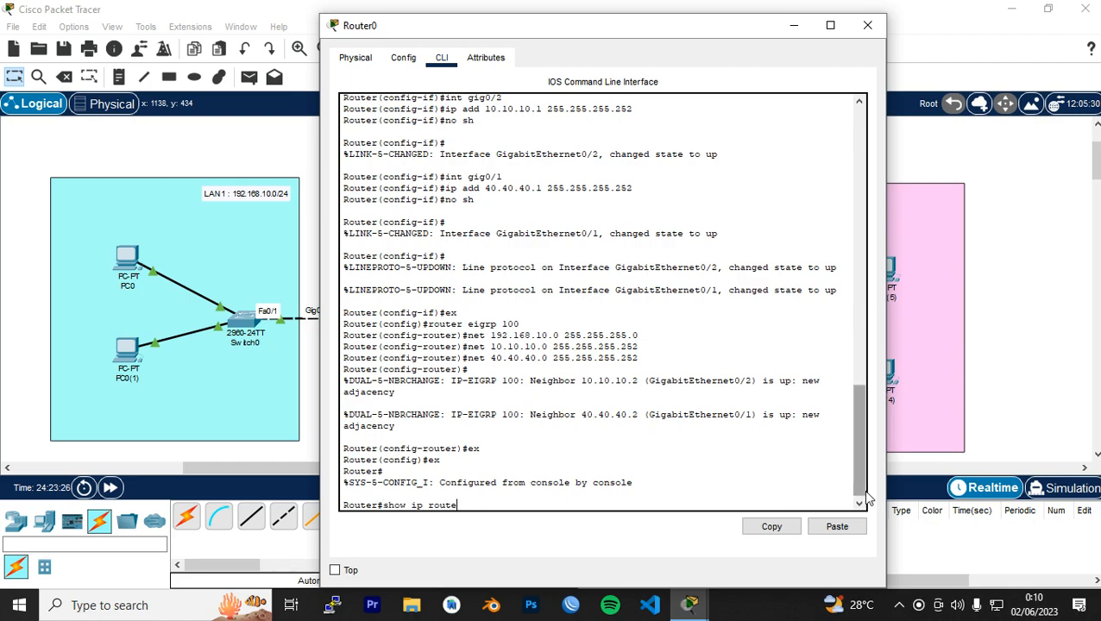
type("oute")
key("Return")
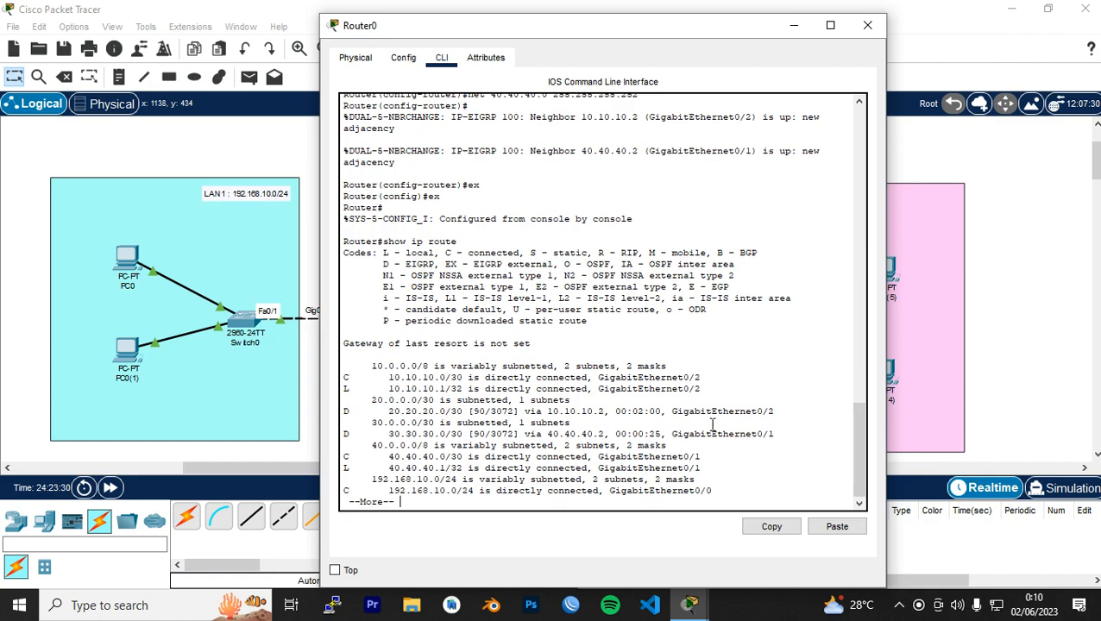
key("space")
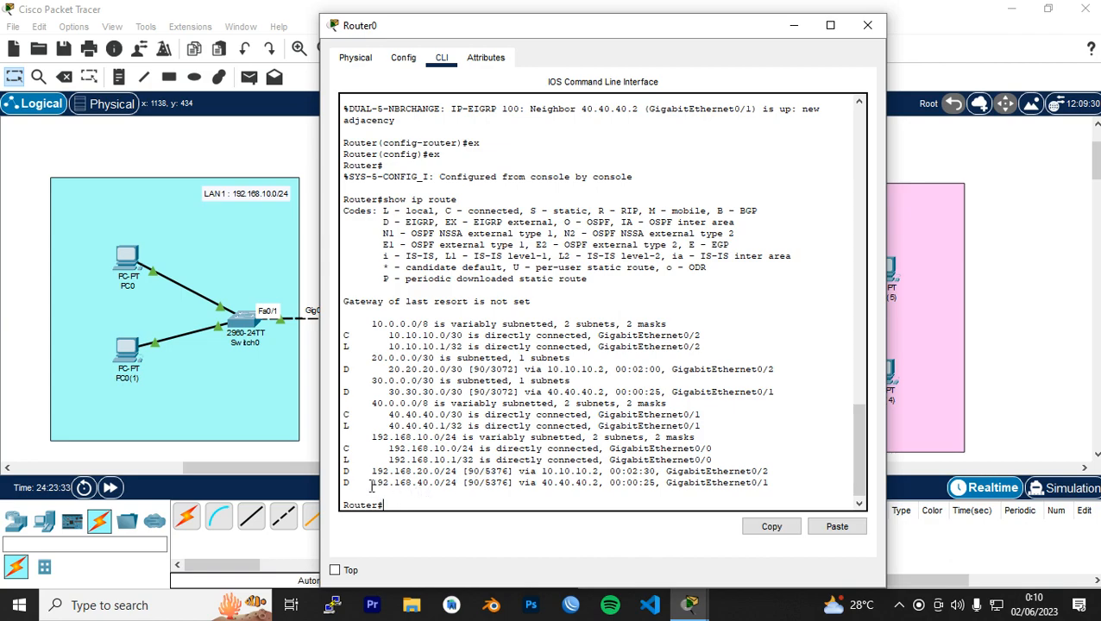
Step: Check the 192.168.40.0, 192.168.20.0 and 192.168.10.0 entries in Router0's routing table and close its window
left_click_drag(372, 486, 445, 488)
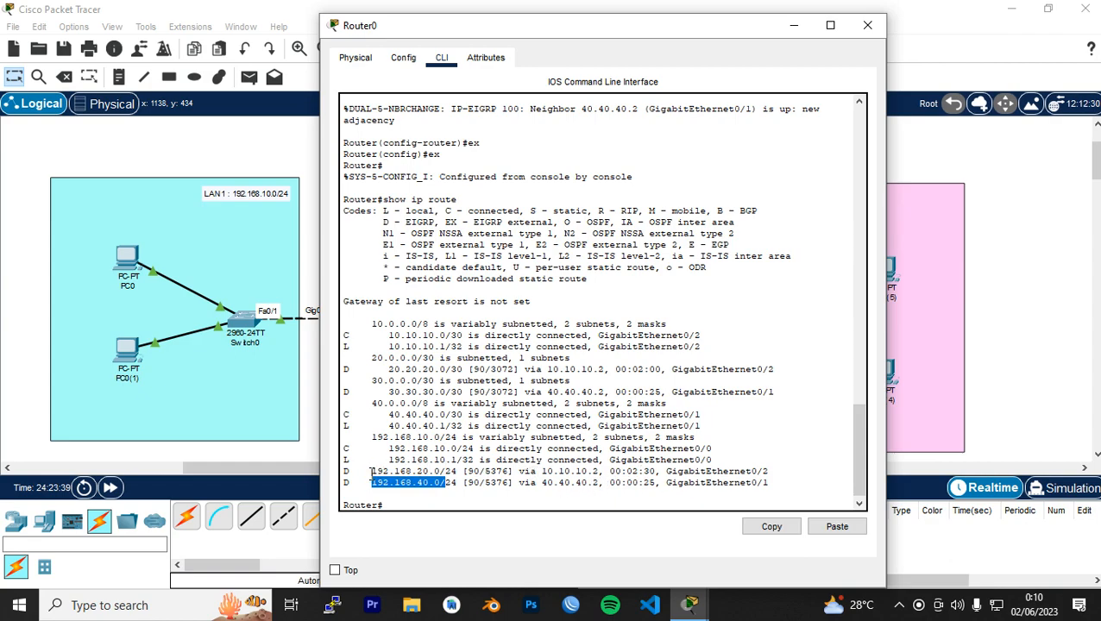
left_click_drag(372, 472, 467, 473)
left_click_drag(367, 437, 469, 445)
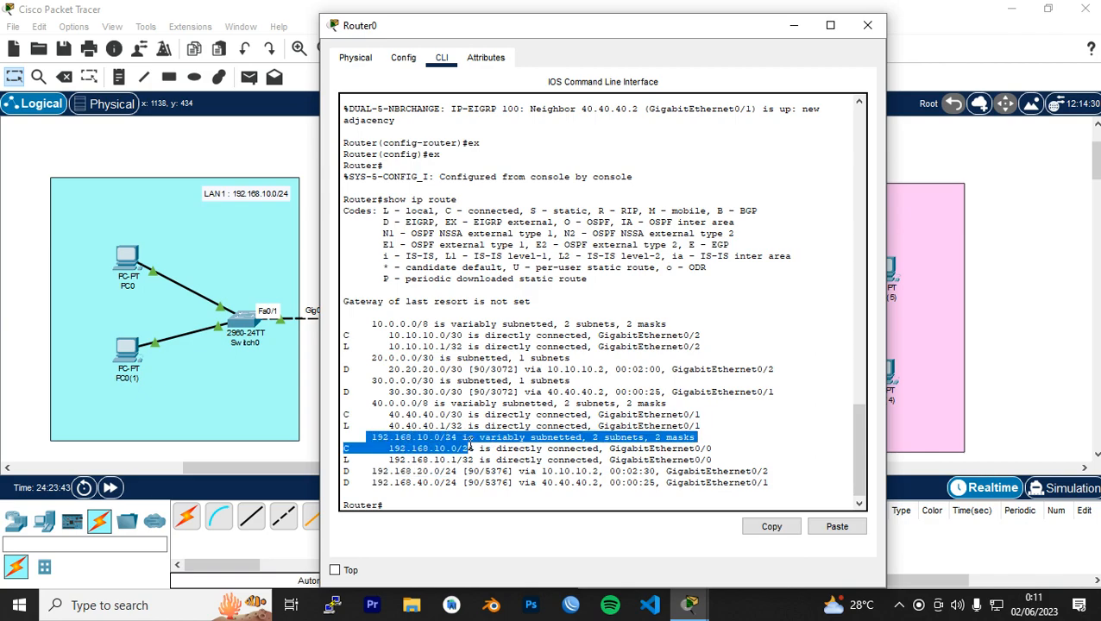
left_click(445, 440)
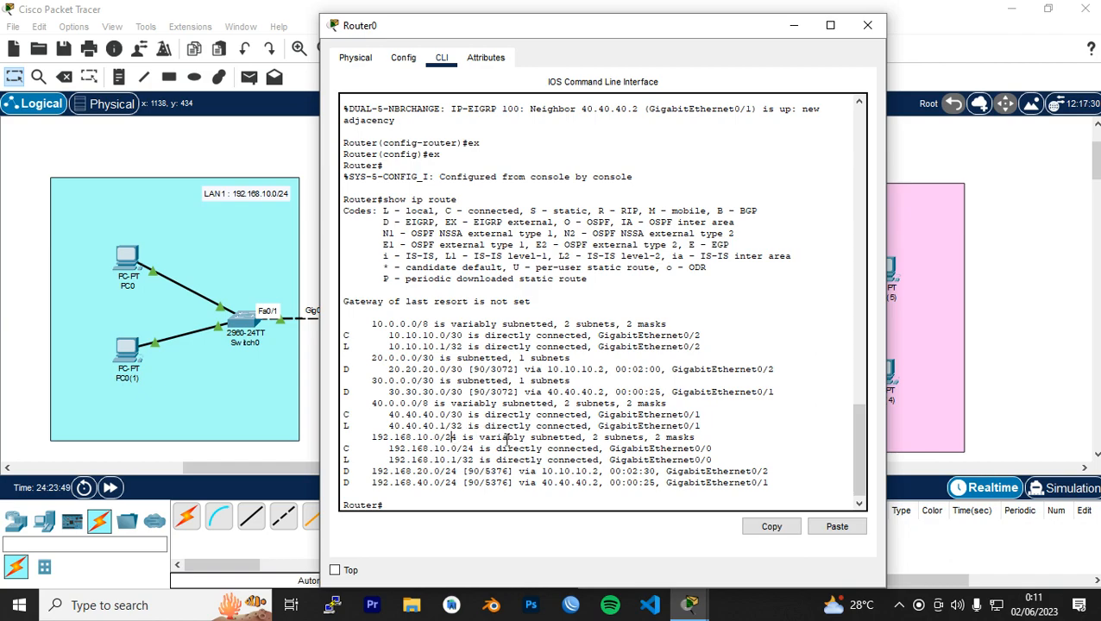
scroll(542, 431, "down", 1)
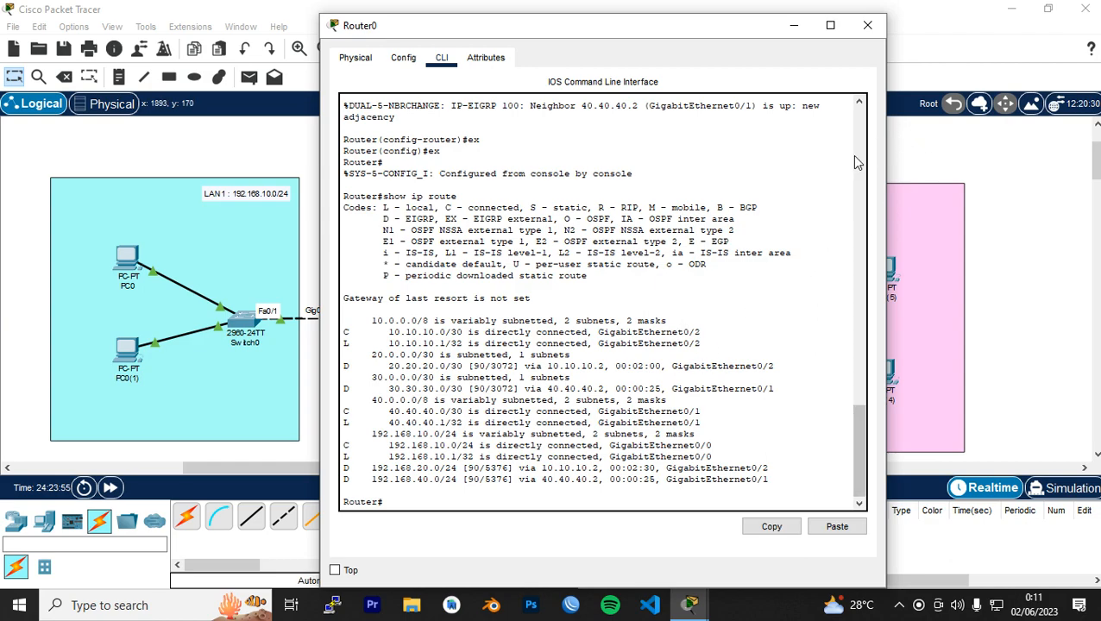
left_click(867, 25)
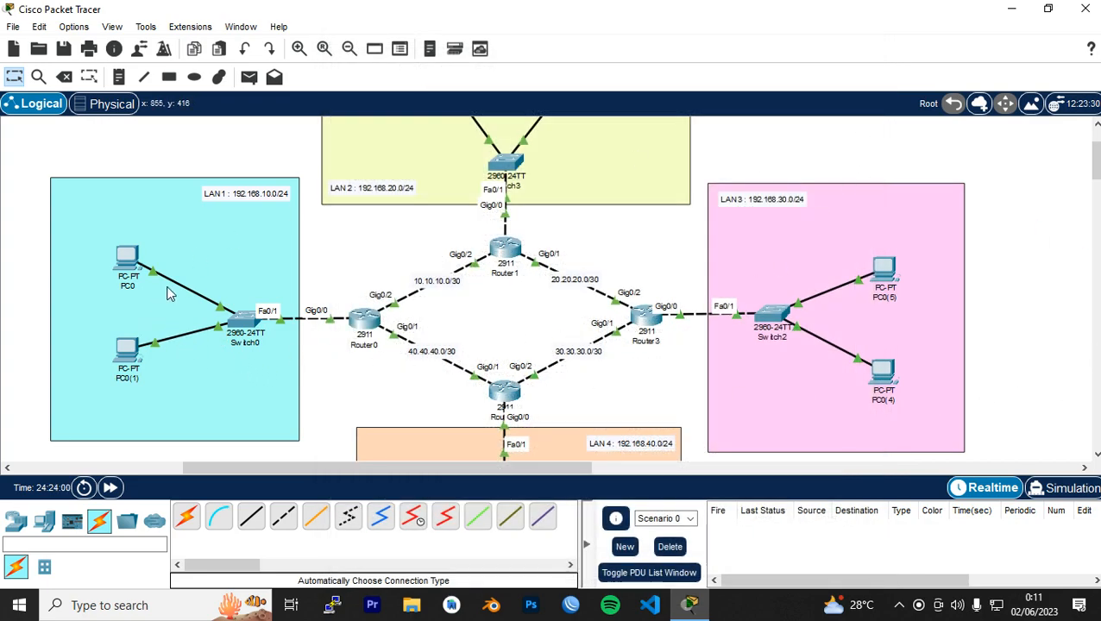
Step: Send a simple PDU from PC0 in LAN 1 to PC0(4) in LAN 3 and fire it again
scroll(259, 276, "up", 3)
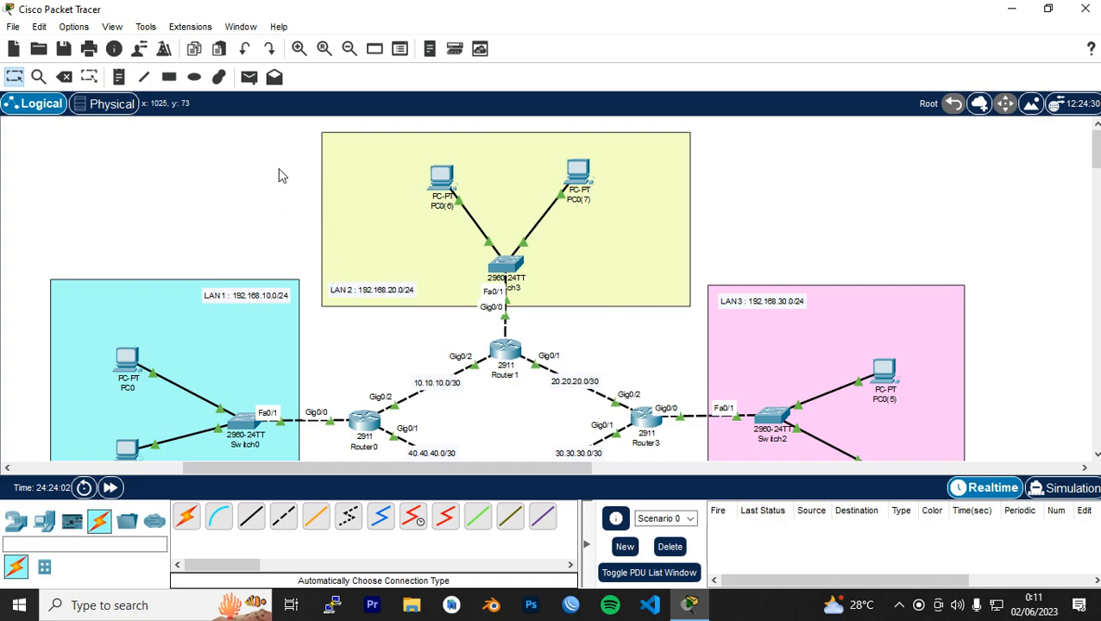
left_click(250, 79)
scroll(294, 235, "down", 3)
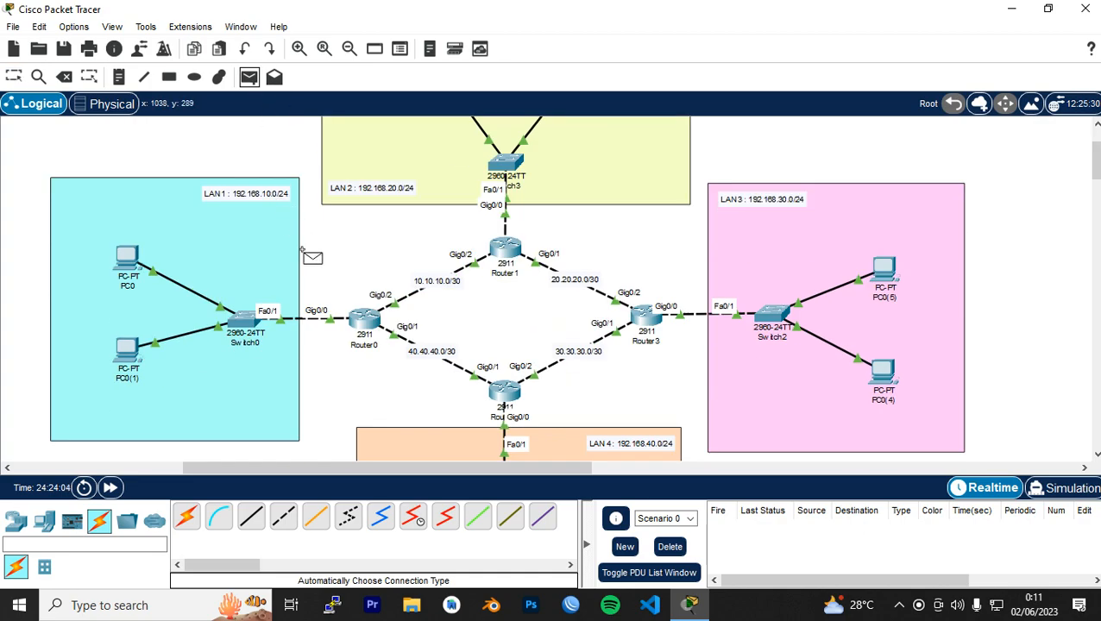
scroll(229, 341, "down", 1)
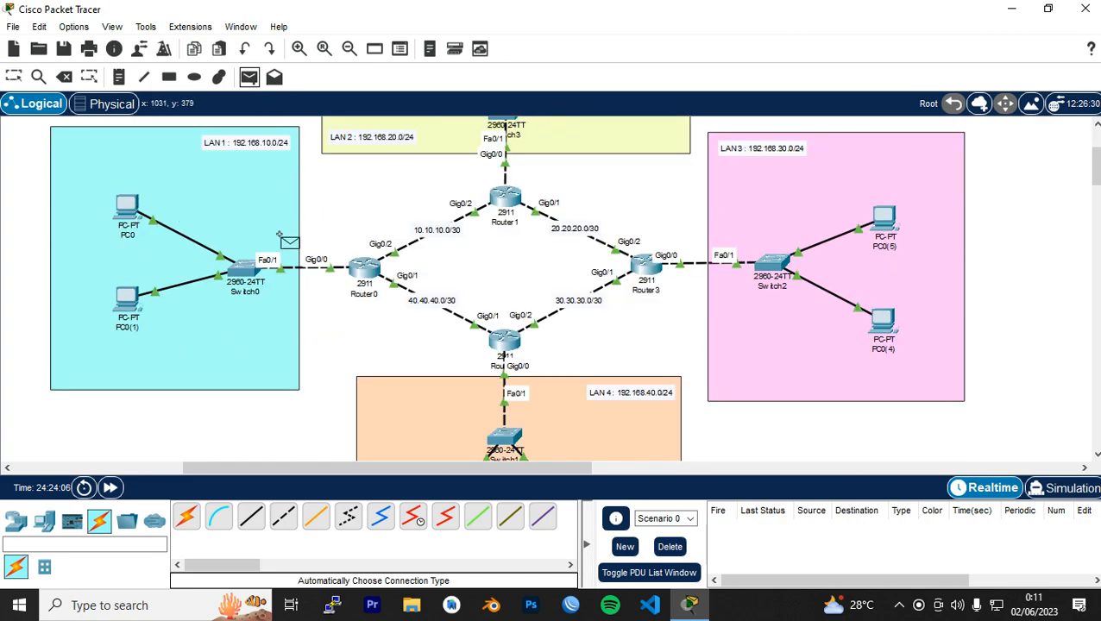
left_click(128, 207)
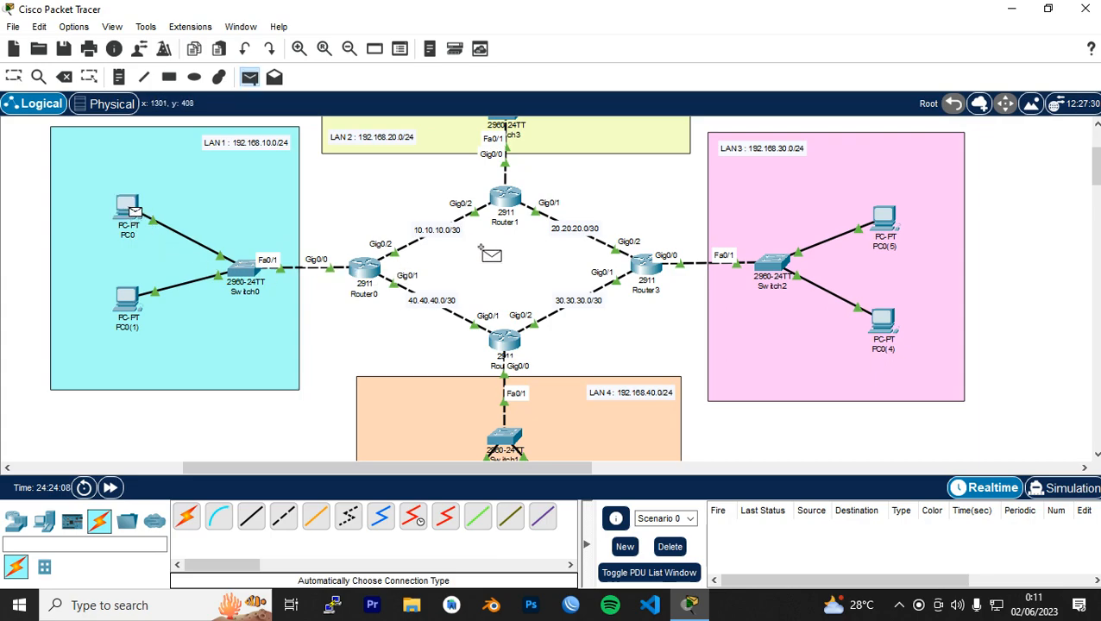
left_click(882, 321)
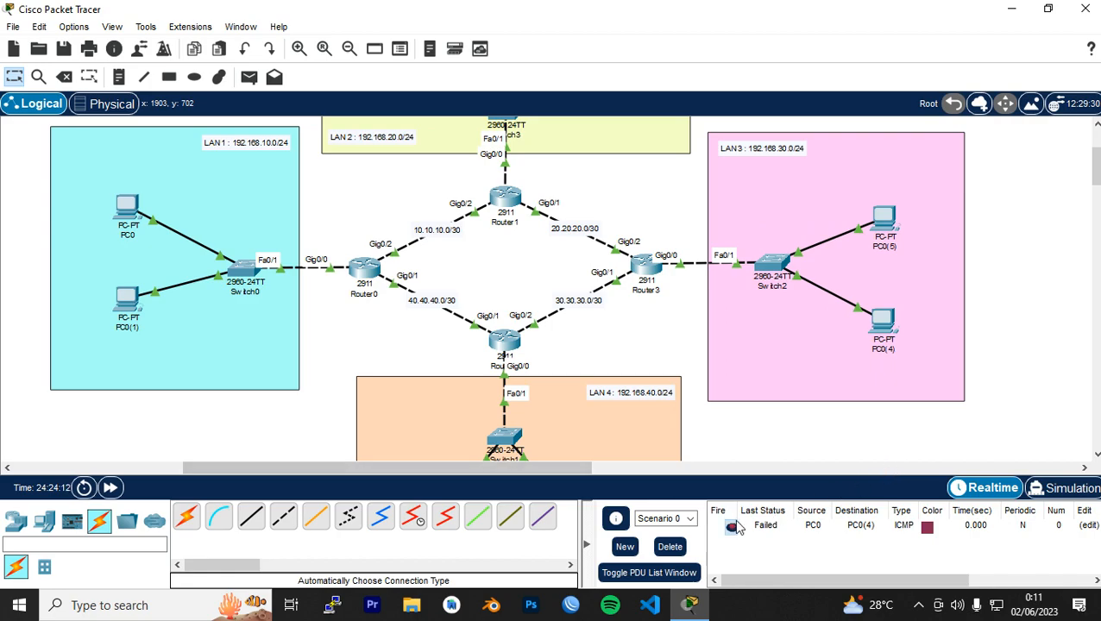
left_click(732, 529)
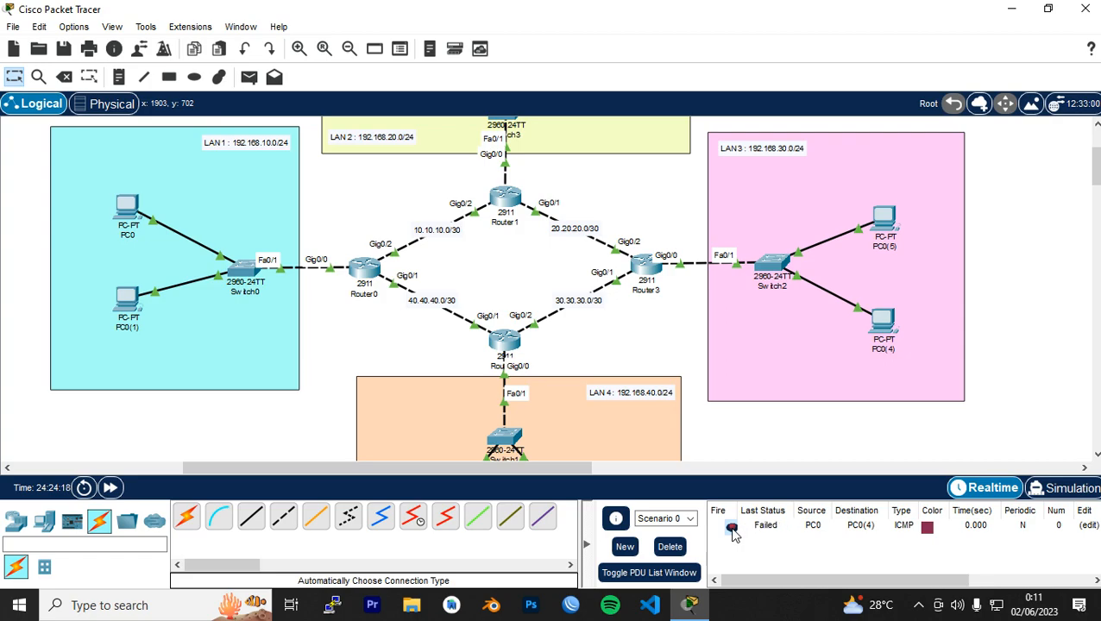
Step: Exit Router2's global configuration, examine its complete routing table with "show ip route" and close its window
left_click(506, 342)
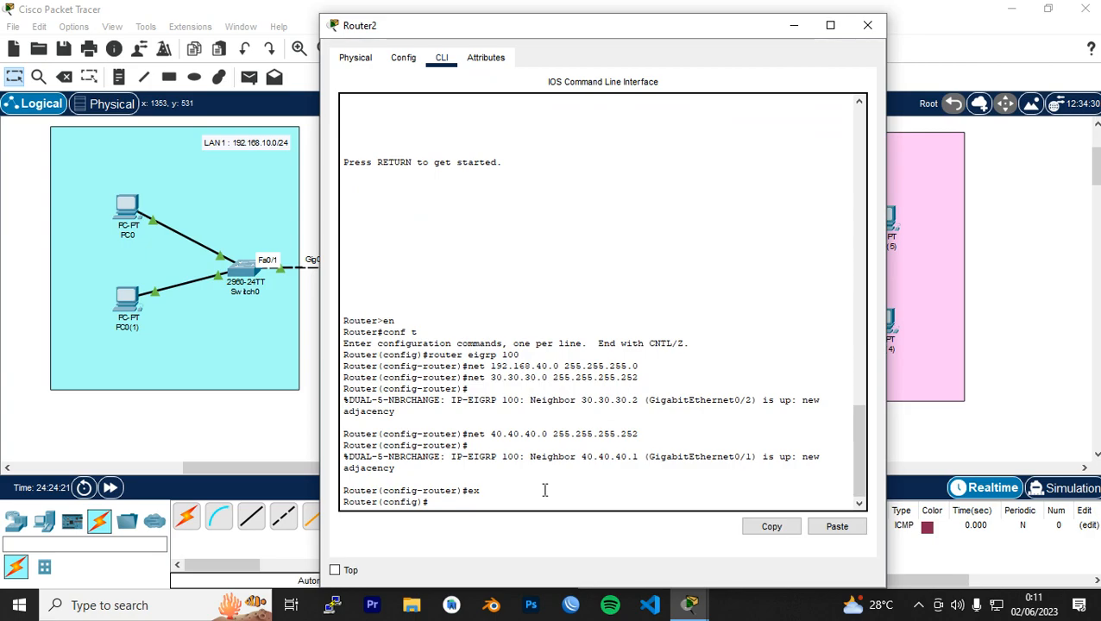
key("Return")
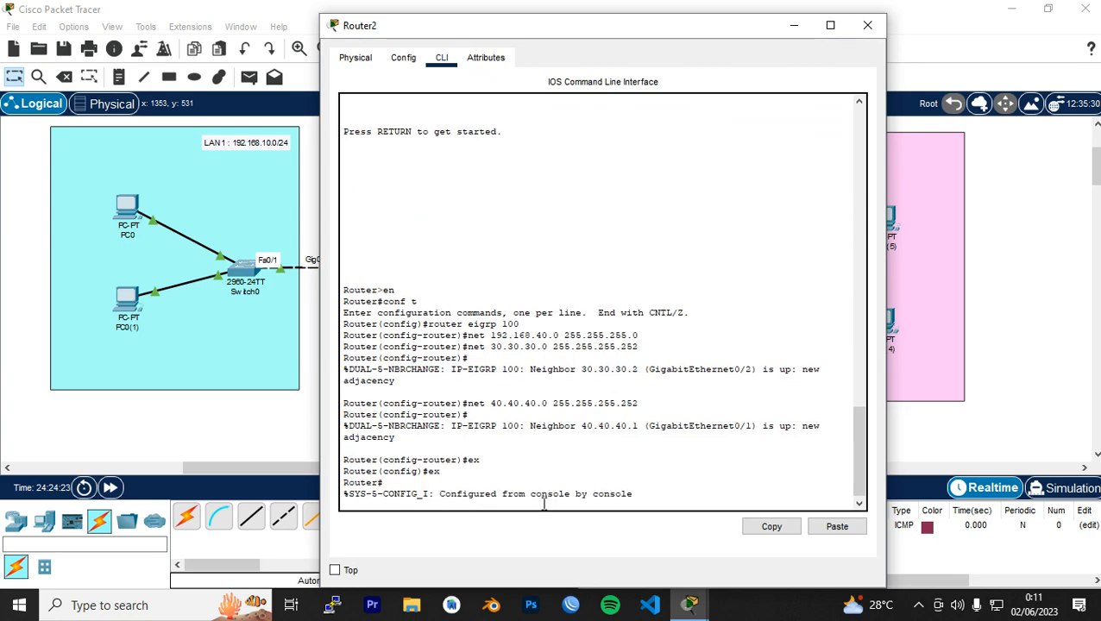
type("show ip rou")
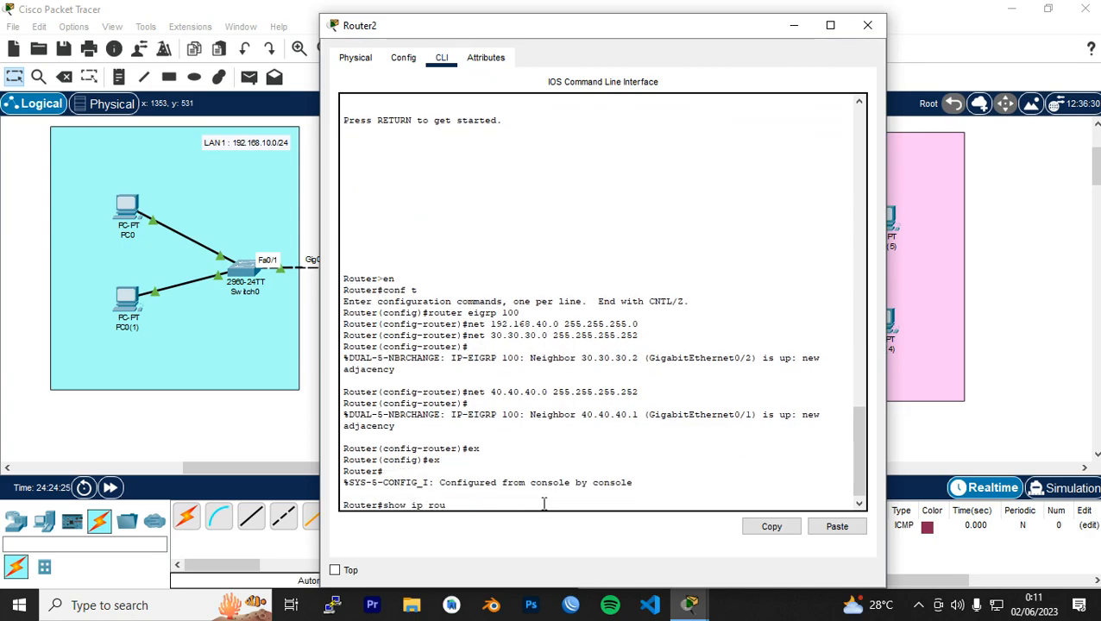
type("te")
key("Return")
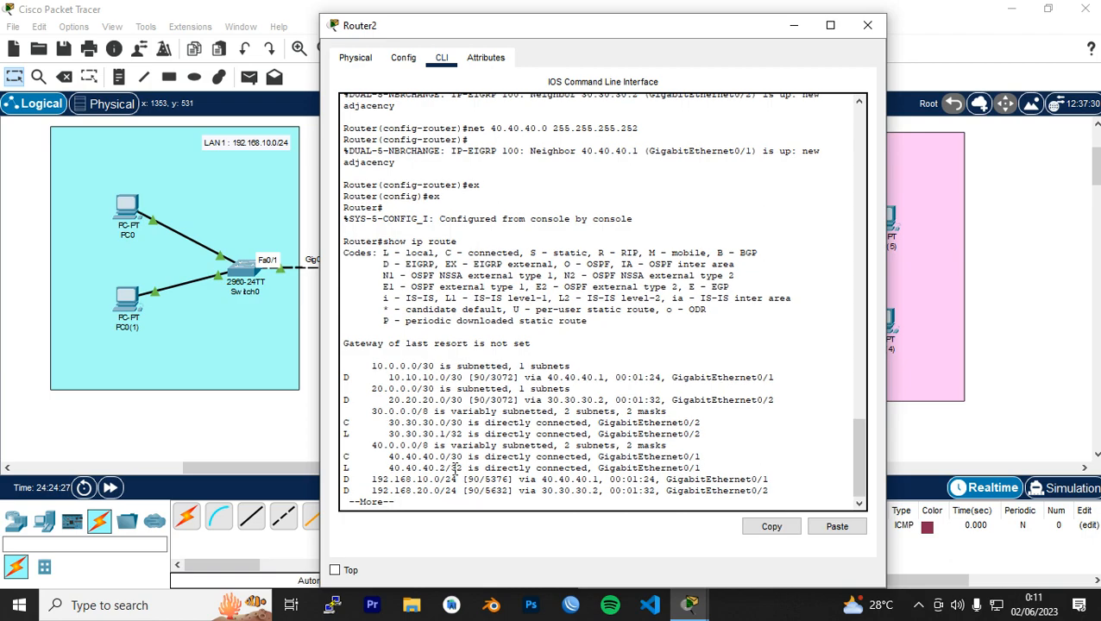
key("space")
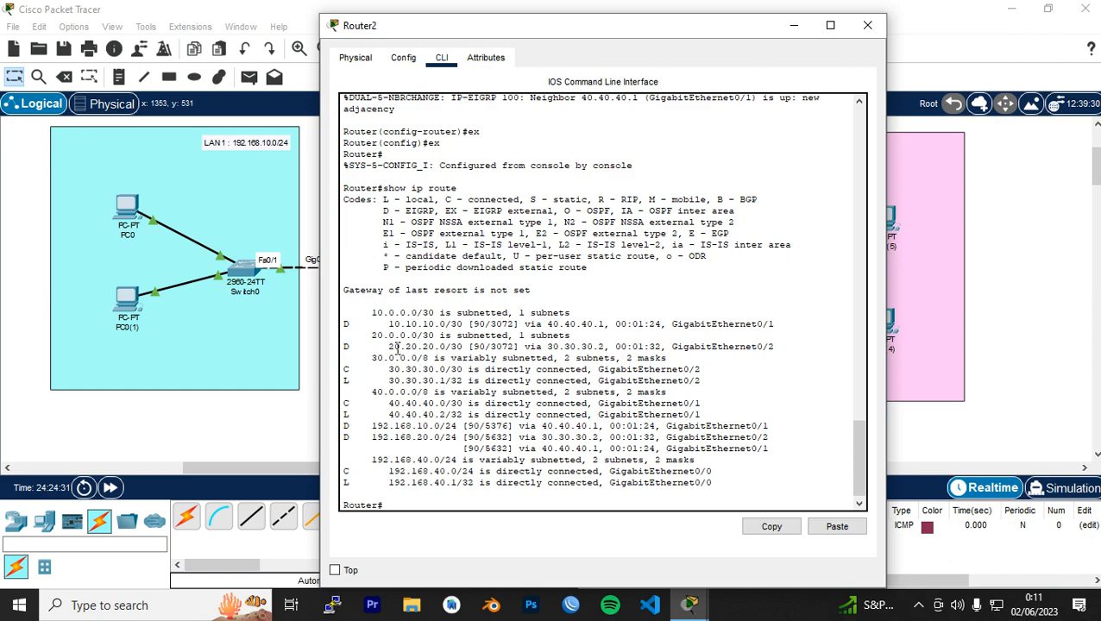
left_click(867, 25)
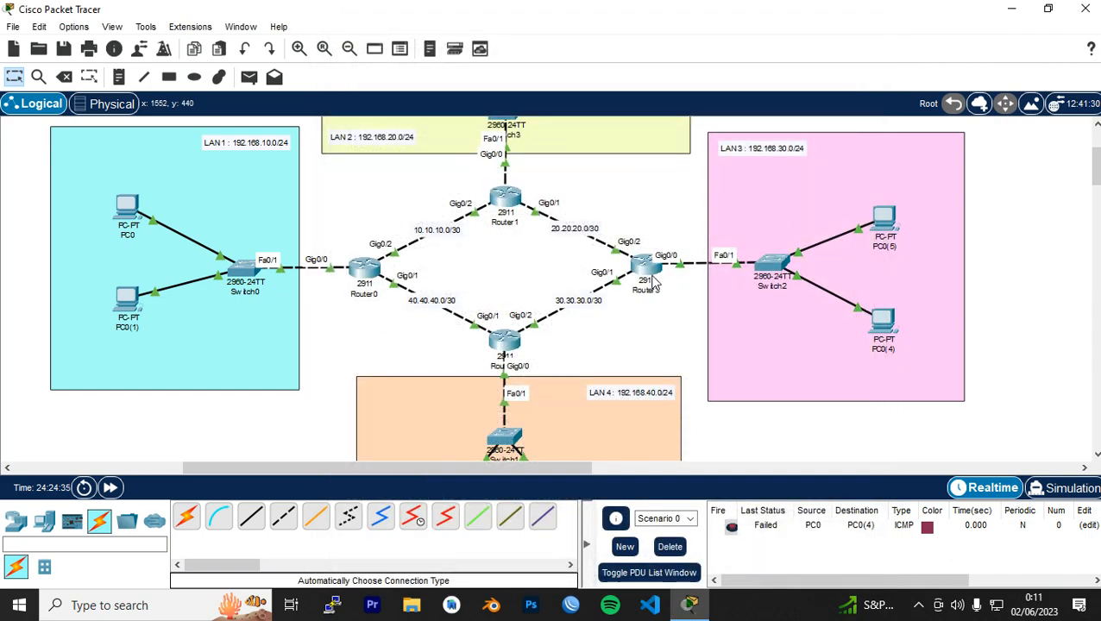
Step: Advertise network 192.168.30.0 with mask 255.255.255.0 in Router3's EIGRP 100 process and close its window
left_click(645, 270)
left_click_drag(658, 81, 362, 23)
left_click(304, 469)
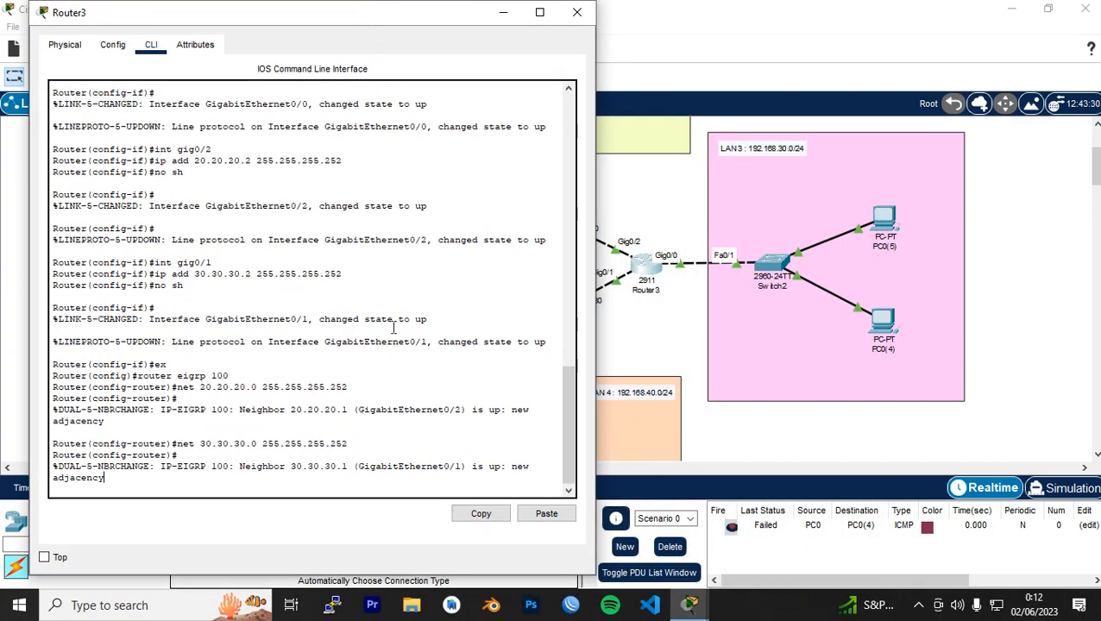
key("Return")
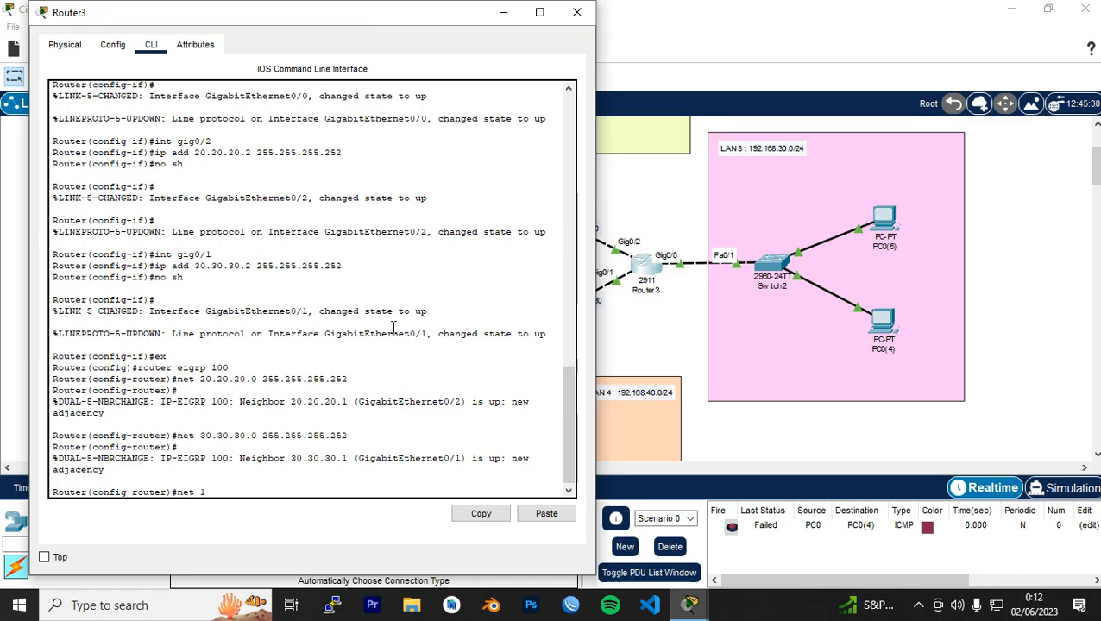
type("net 192.168.30.0 255.2")
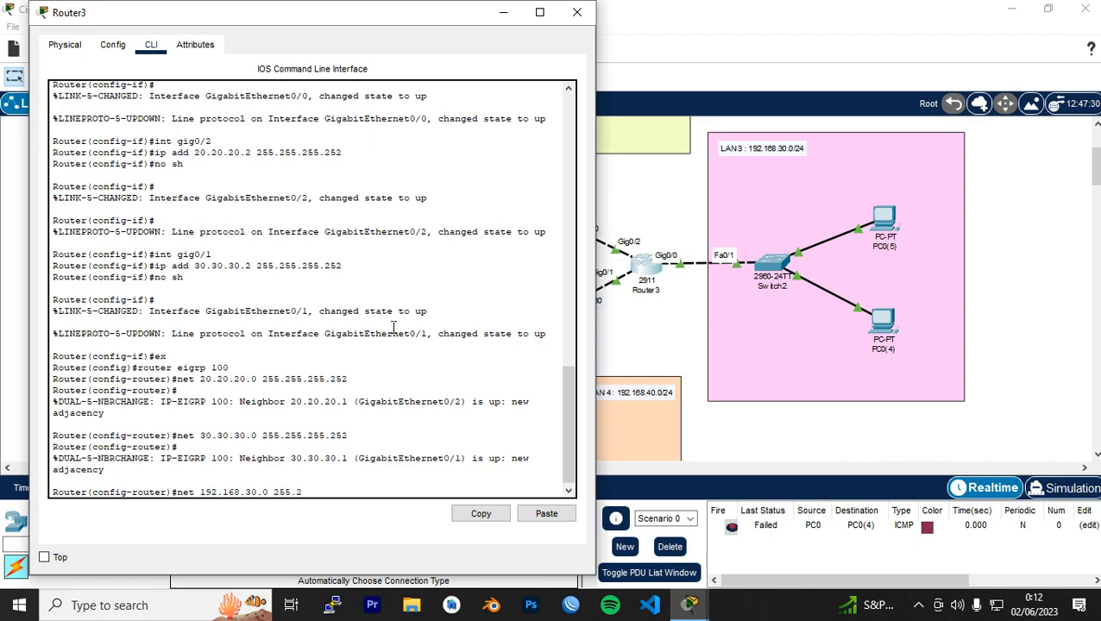
key("Return")
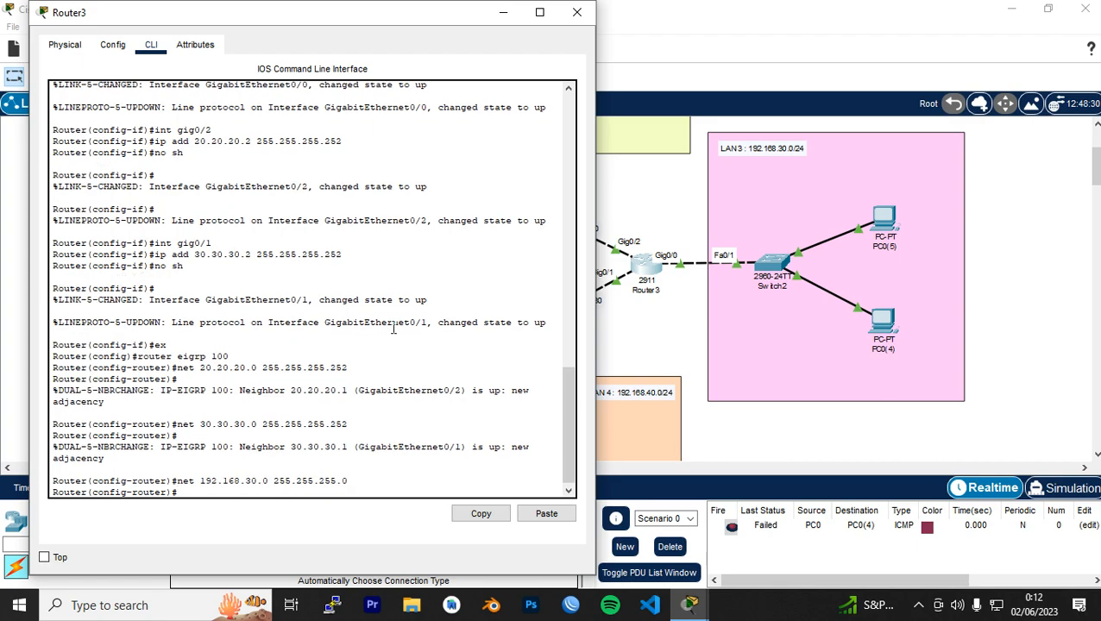
left_click(576, 12)
Step: Reopen Router3, exit its router and global configuration modes, and run "show ip route"
left_click(647, 264)
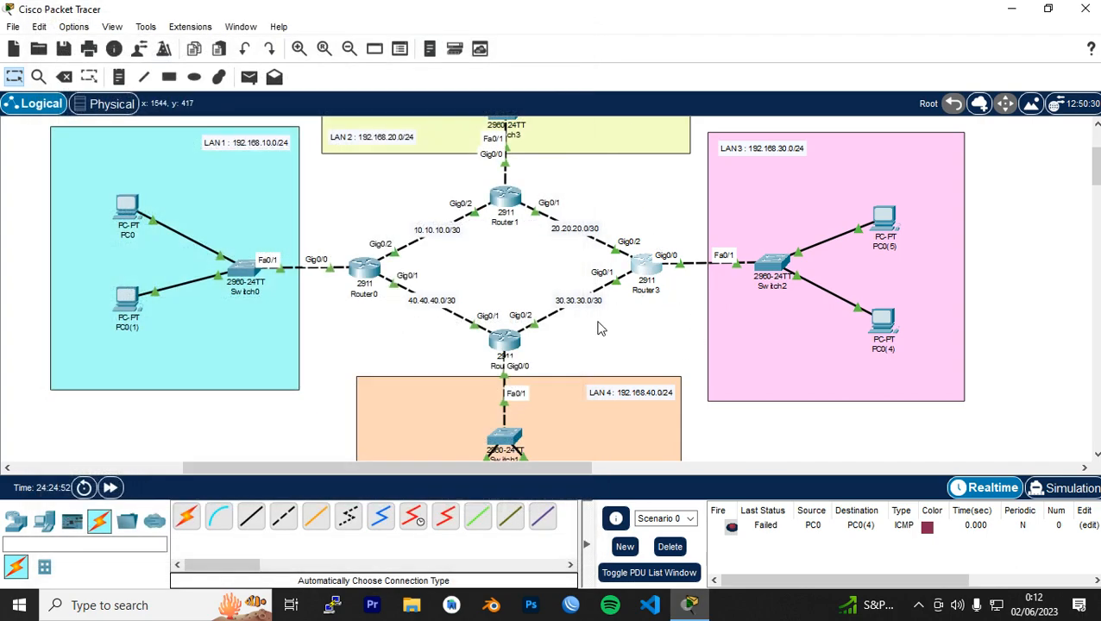
type("ex")
key("Return")
type("ex")
key("Return")
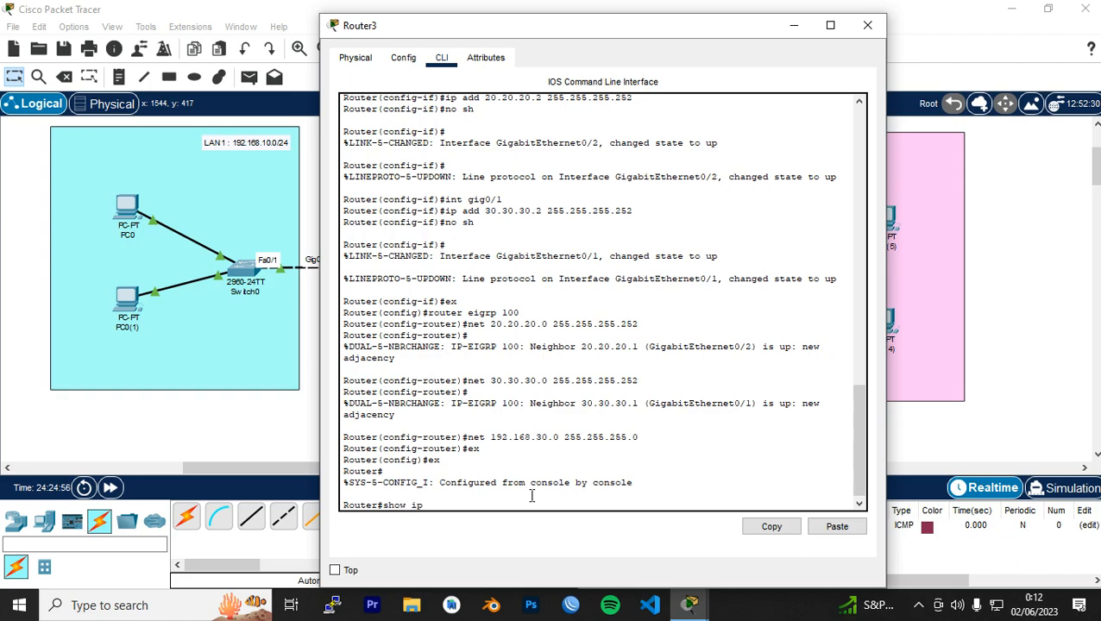
key("Return")
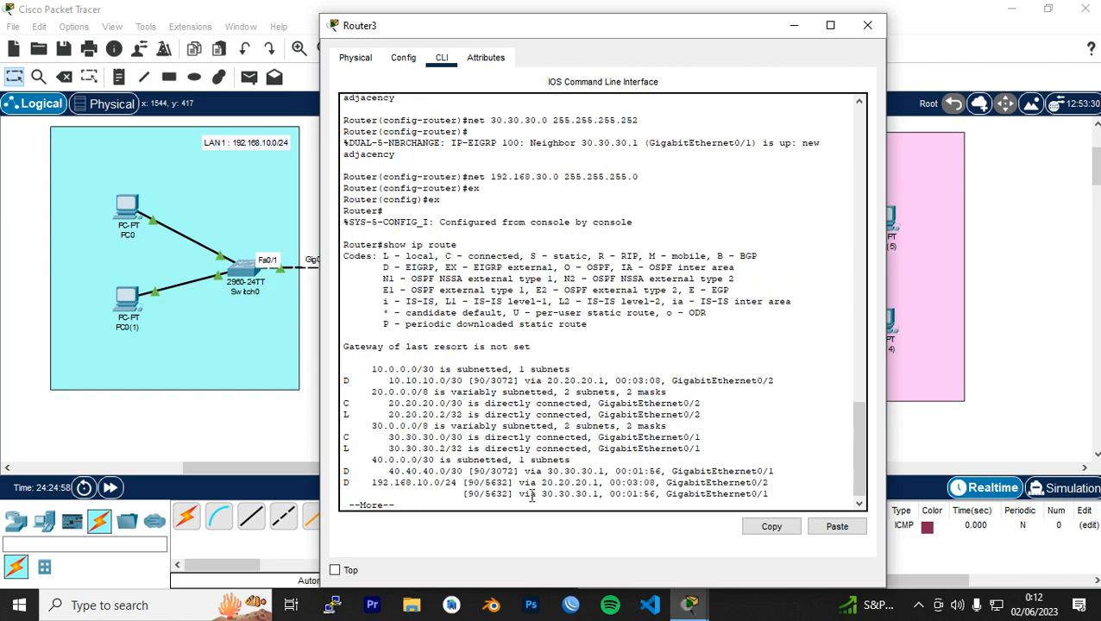
Step: Page to the end of Router3's routing table, check the 192.168.30.0 entry and close its window
key("Return")
key("Return")
key("Return")
key("Return")
key("Return")
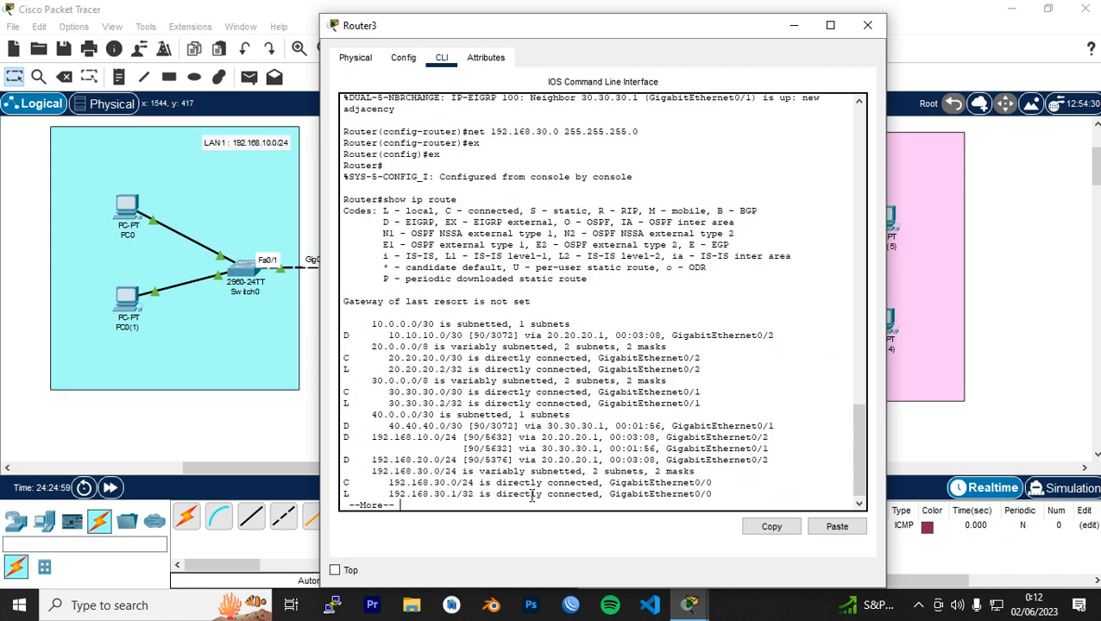
key("Return")
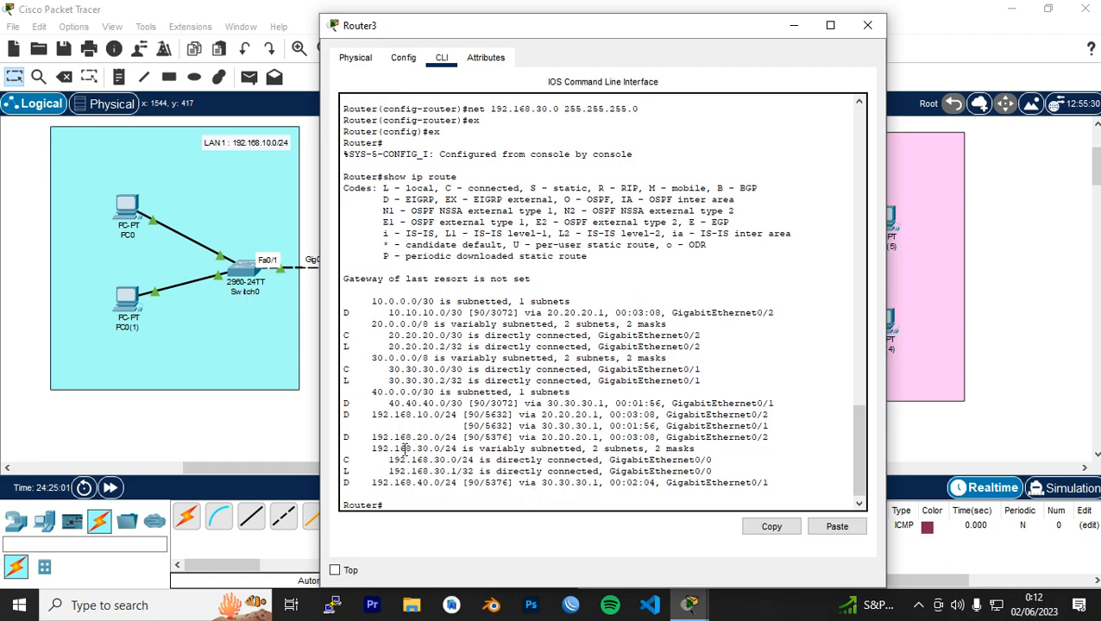
left_click_drag(372, 450, 566, 462)
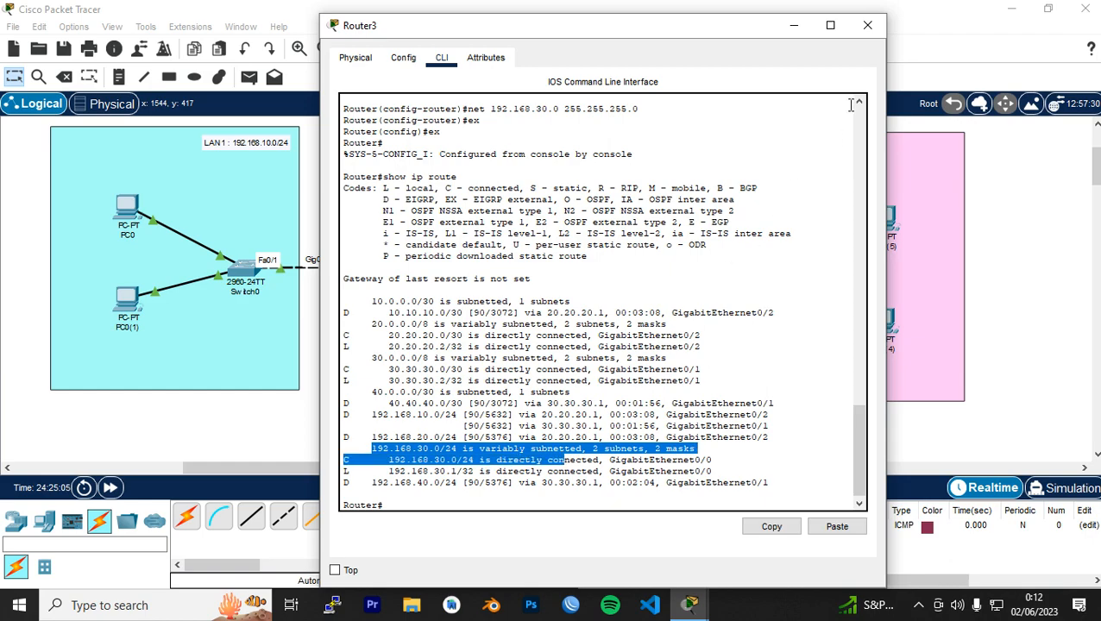
left_click(867, 25)
Step: Clear the PDU list and send a simple PDU from PC0(1) in LAN 1 to PC0(4) in LAN 3
left_click(248, 77)
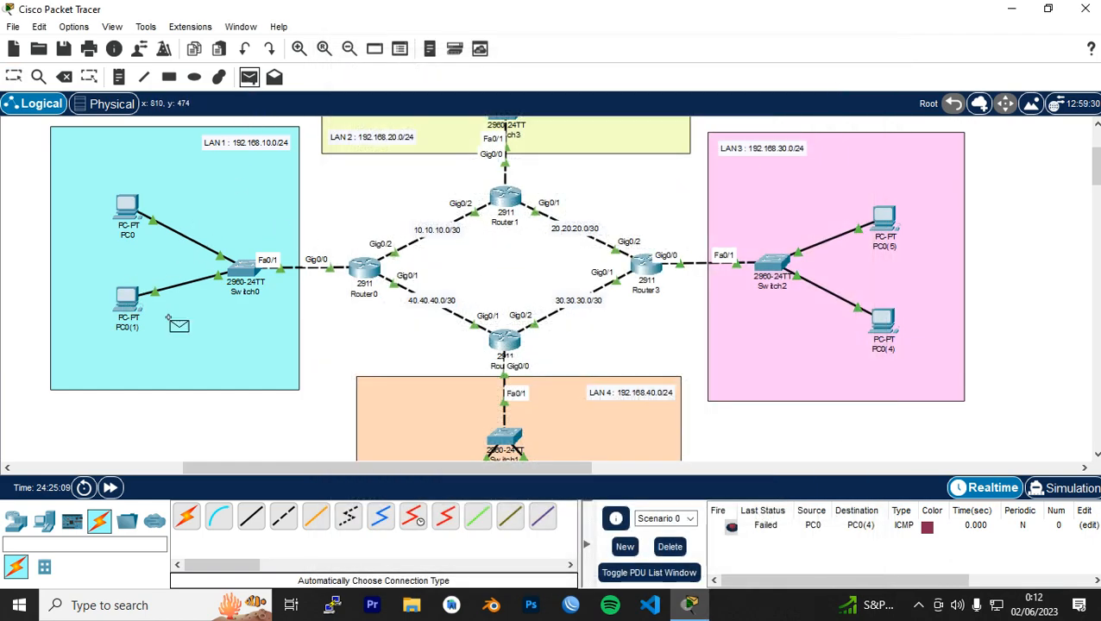
left_click(669, 546)
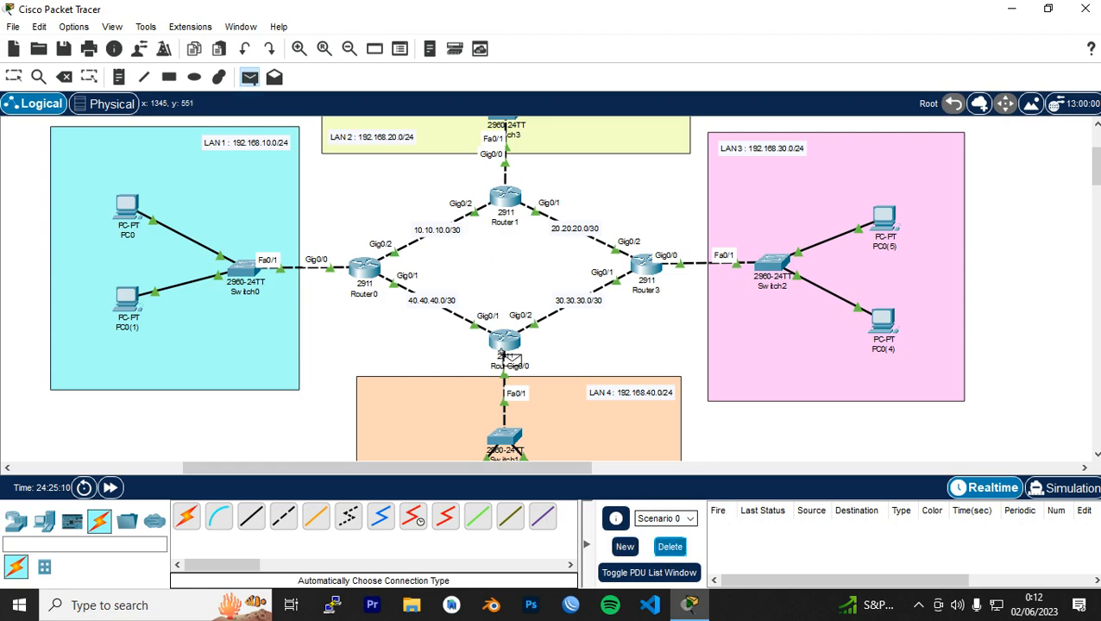
left_click(129, 298)
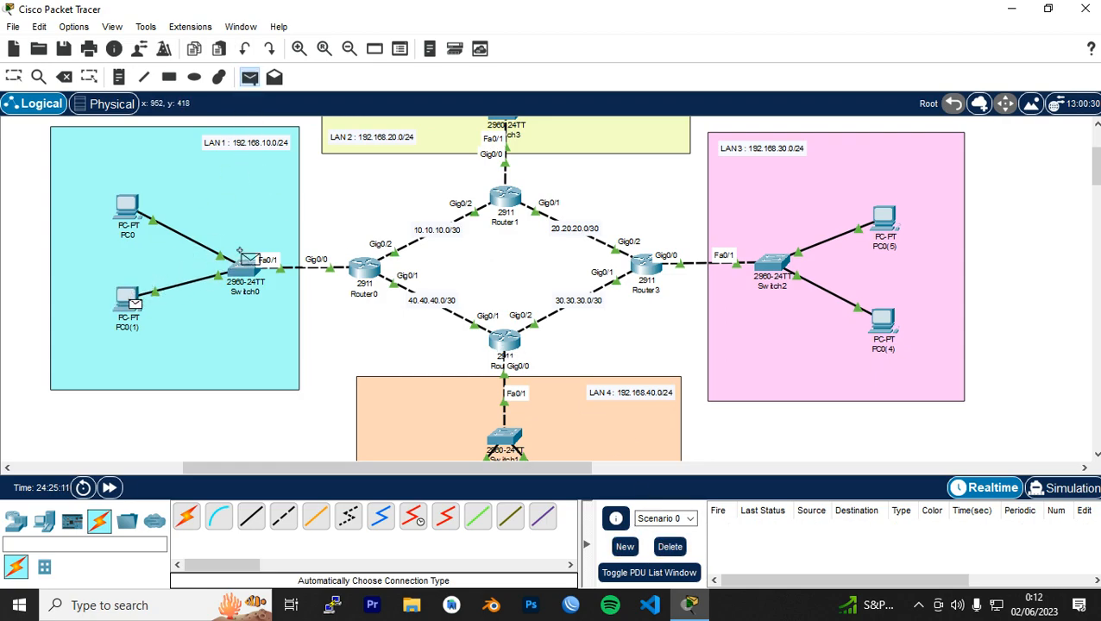
left_click(887, 323)
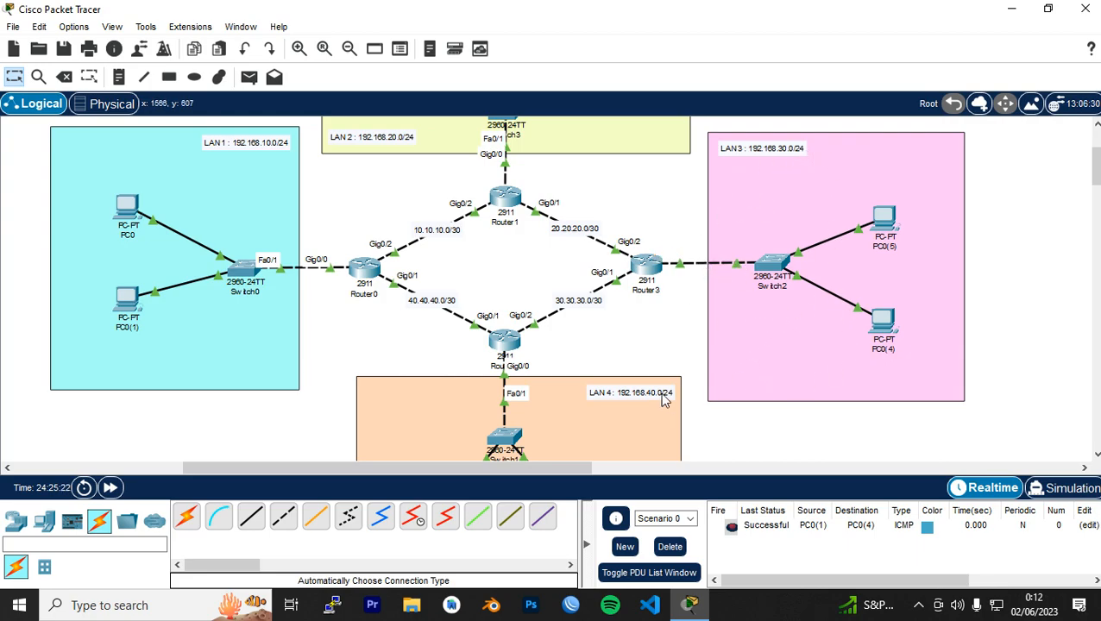
Step: Send a simple PDU from PC0 in LAN 1 to PC0(6) in LAN 2
left_click(249, 77)
scroll(291, 170, "up", 1)
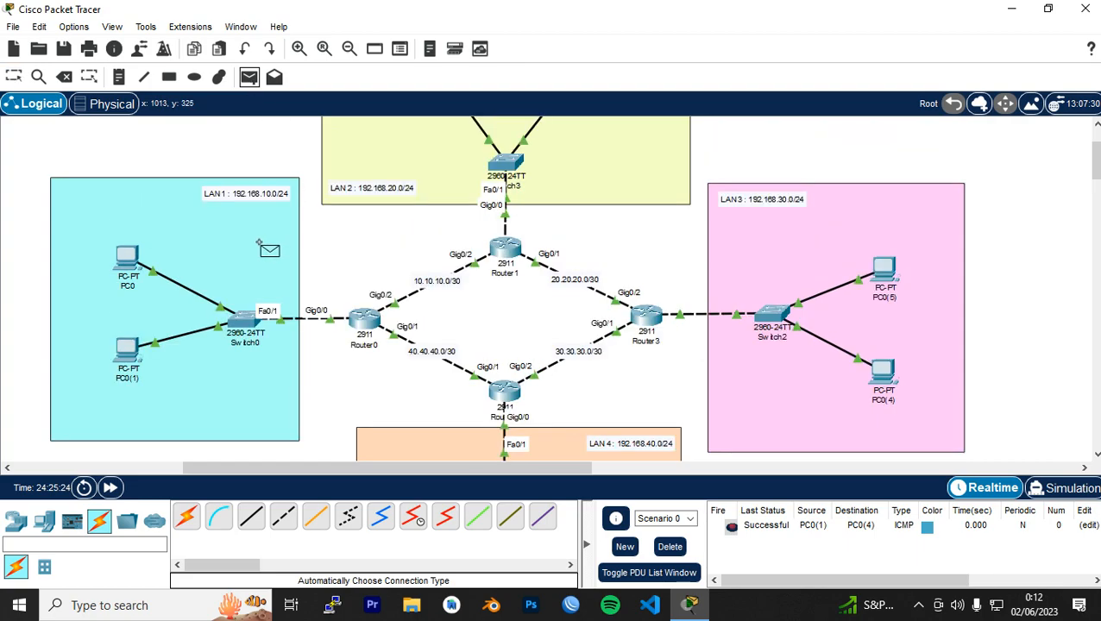
scroll(173, 259, "up", 2)
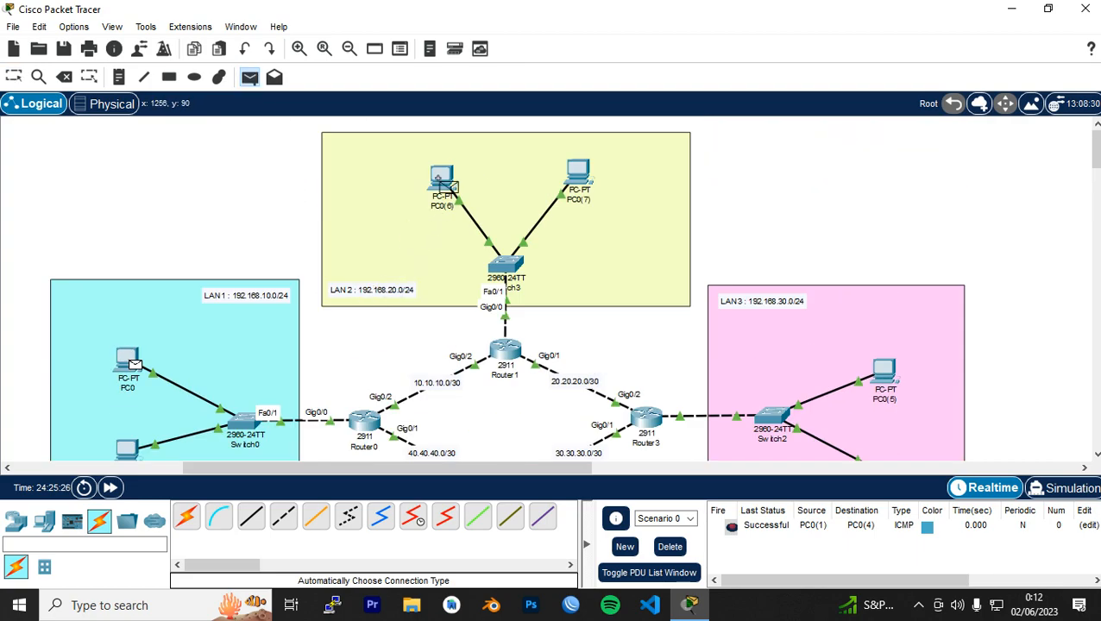
left_click(442, 181)
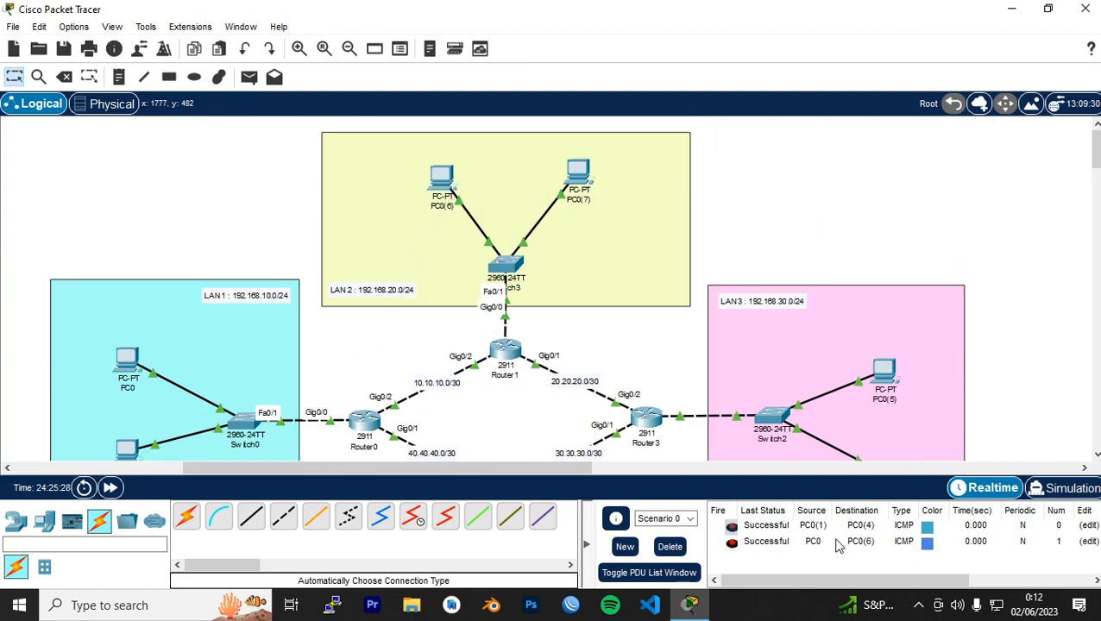
Step: Send a simple PDU from PC0 in LAN 1 to PC0(3) in LAN 4, and clear the PDU list
scroll(326, 233, "down", 4)
left_click(249, 77)
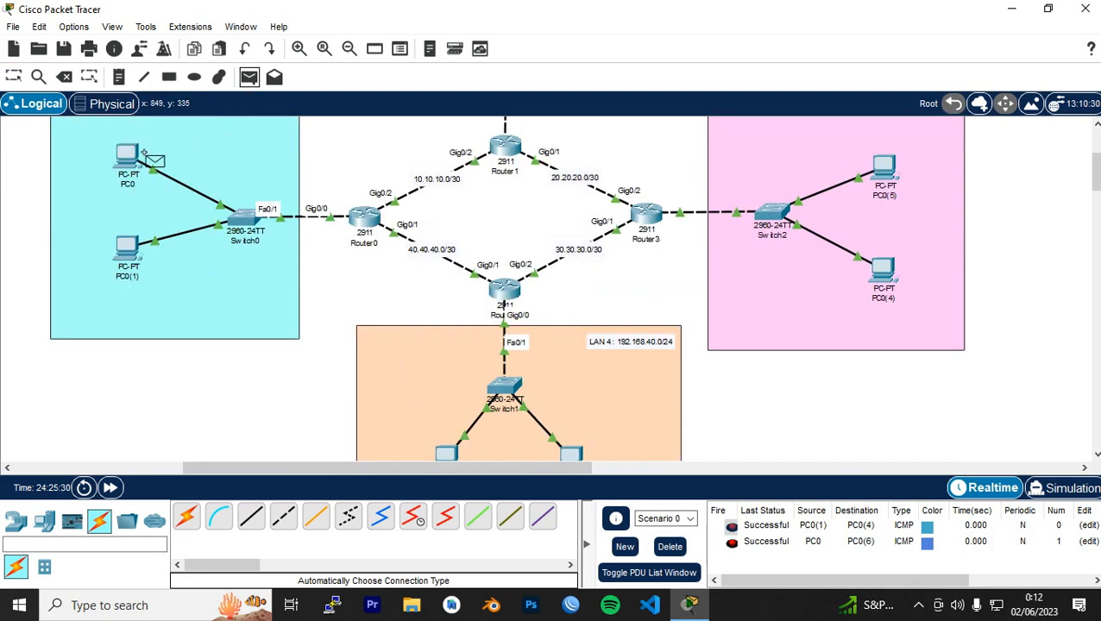
scroll(442, 250, "down", 4)
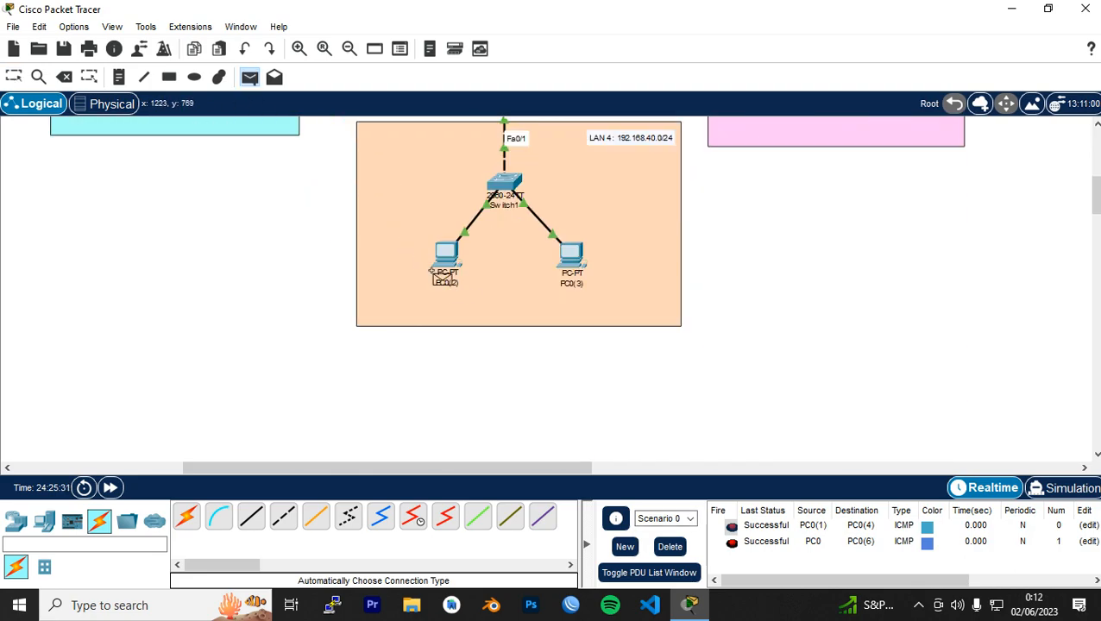
left_click(563, 261)
scroll(573, 277, "up", 5)
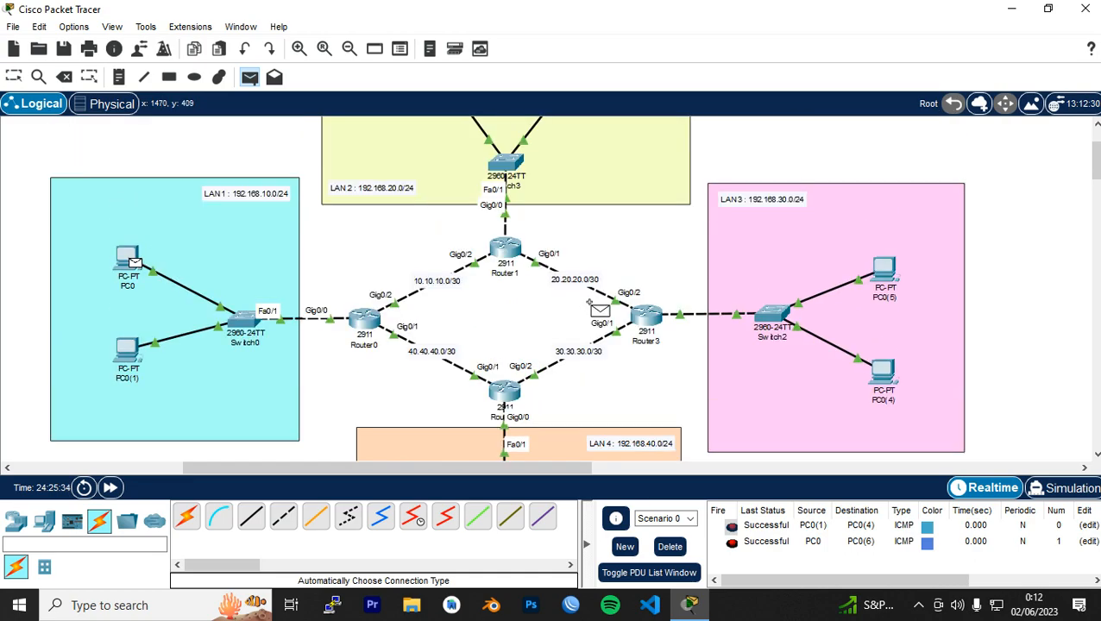
scroll(592, 309, "down", 3)
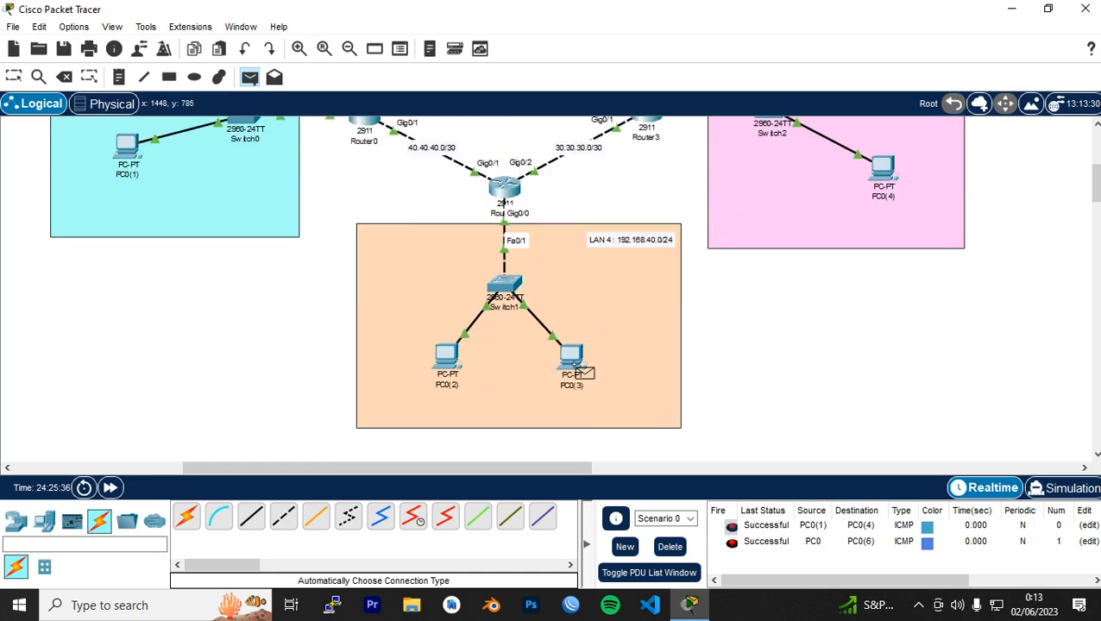
left_click(572, 363)
left_click(669, 546)
Step: Send simple PDUs from LAN 2, one from PC0(6) to PC0 in LAN 1 and one from PC0(7) to PC0(5) in LAN 3
scroll(568, 344, "up", 1)
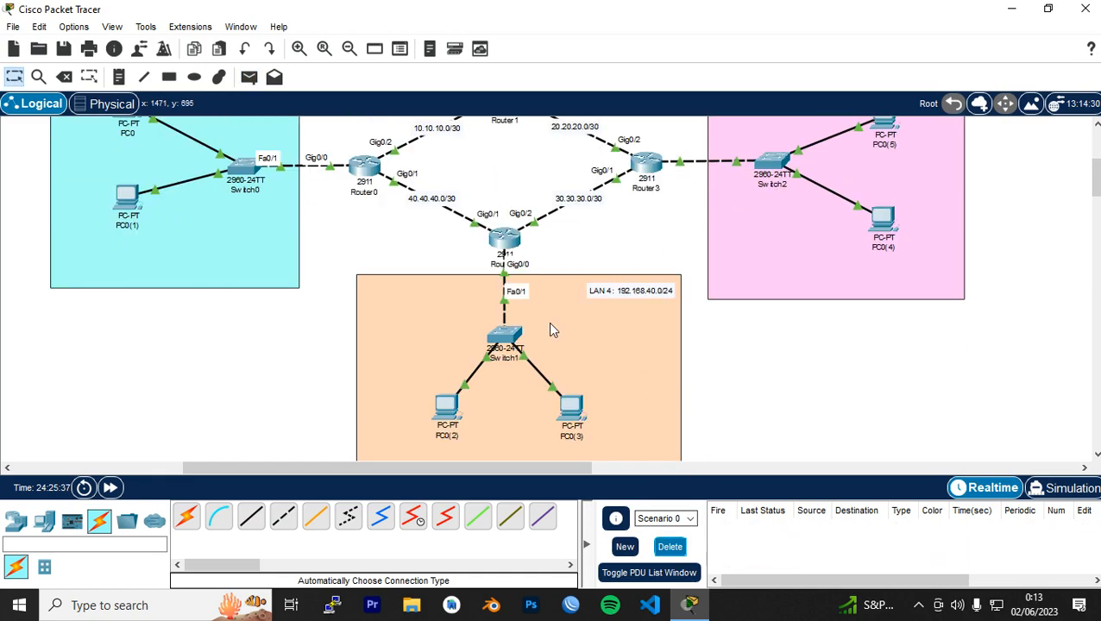
scroll(337, 219, "up", 4)
left_click(248, 77)
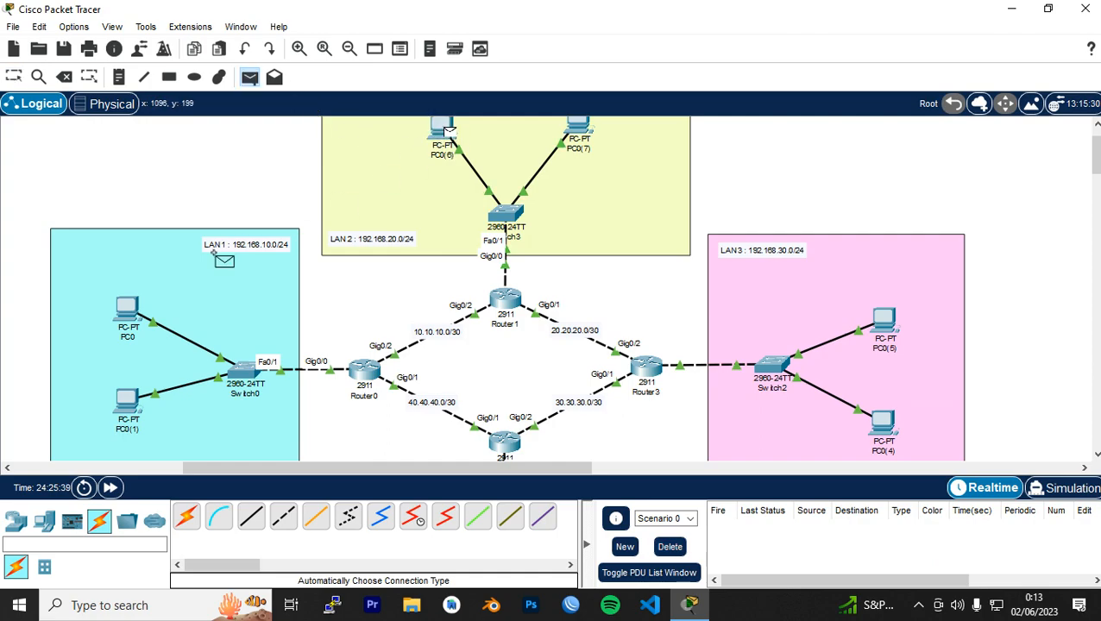
left_click(134, 311)
left_click(248, 77)
left_click(577, 131)
left_click(884, 323)
Step: Send a simple PDU from PC0(1) in LAN 1 to PC0(3) in LAN 4
scroll(884, 323, "down", 3)
left_click(249, 77)
scroll(604, 243, "up", 2)
scroll(874, 321, "down", 1)
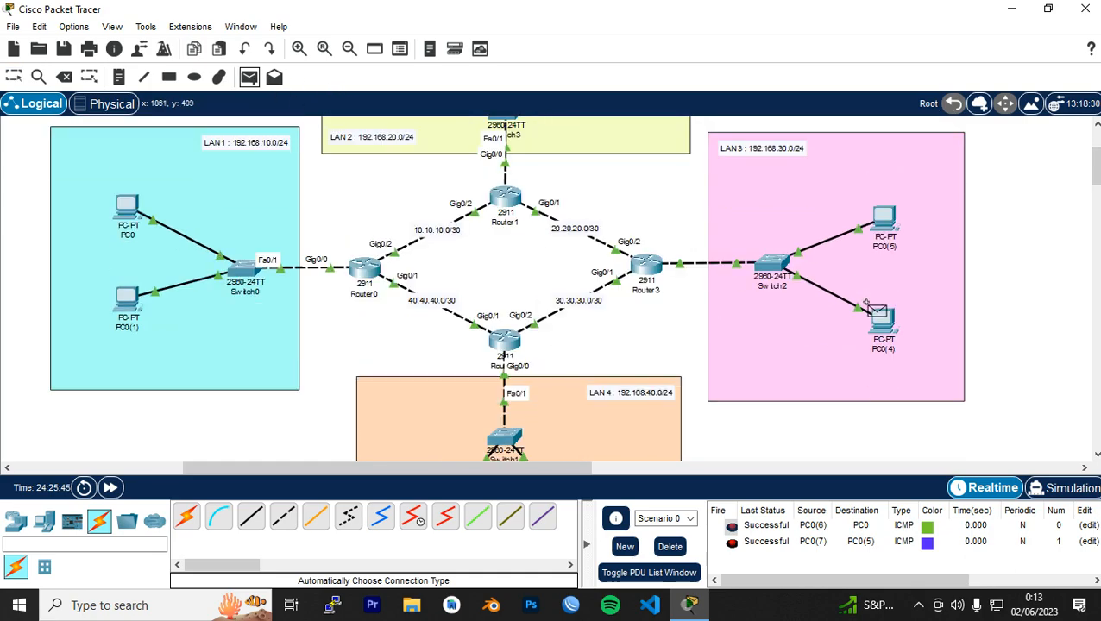
left_click(884, 214)
left_click(122, 293)
left_click(254, 84)
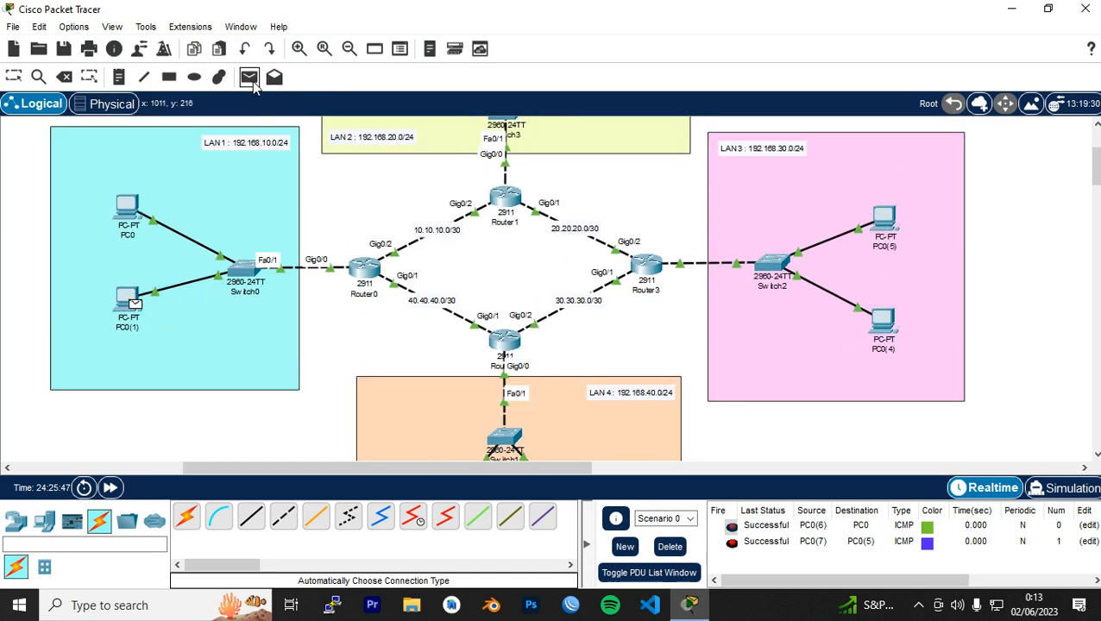
scroll(457, 292, "down", 2)
left_click(129, 199)
left_click(570, 407)
Step: Send a simple PDU from PC0(3) in LAN 4 to PC0(4) in LAN 3, and clear the PDU list
left_click(248, 77)
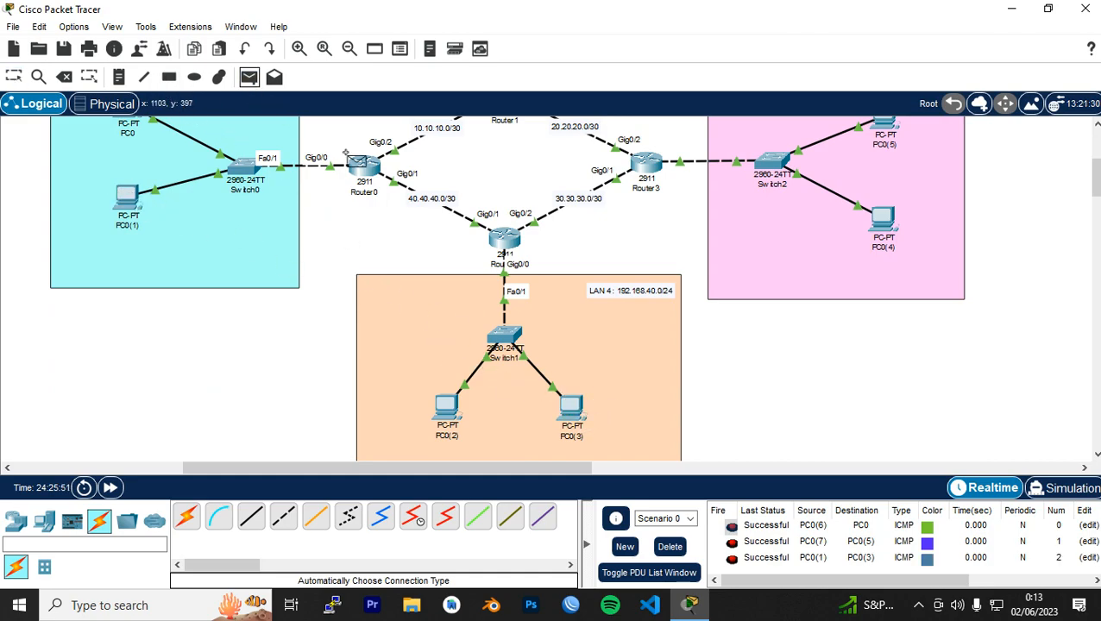
left_click(570, 407)
left_click(880, 221)
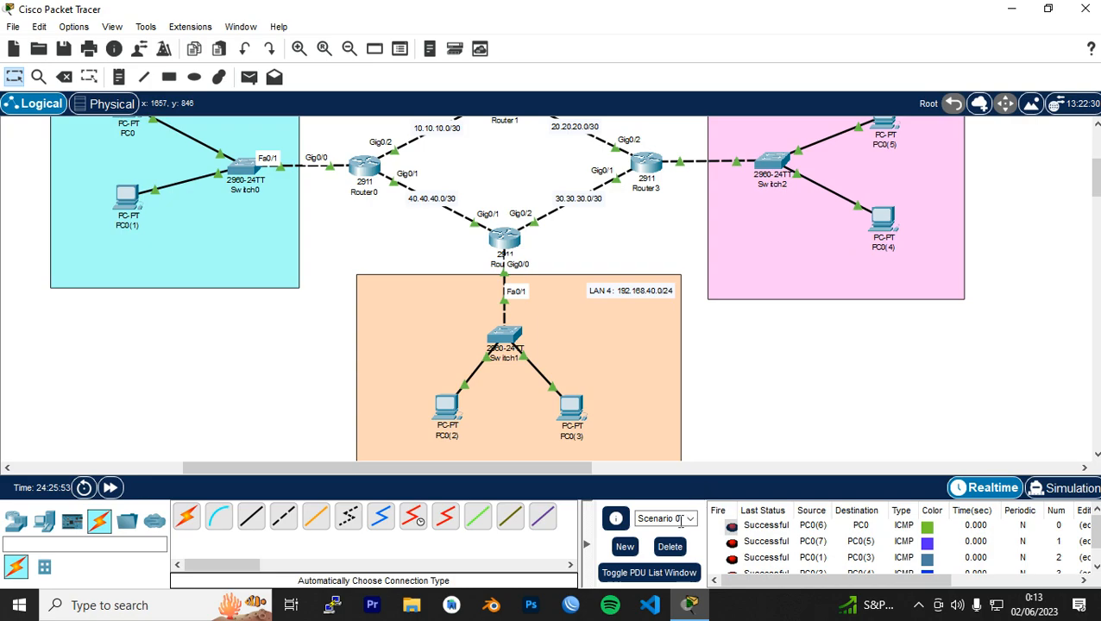
left_click(670, 546)
Step: Send a simple PDU from PC0(2) in LAN 4 to PC0(1) in LAN 1, and clear the PDU list
left_click(249, 77)
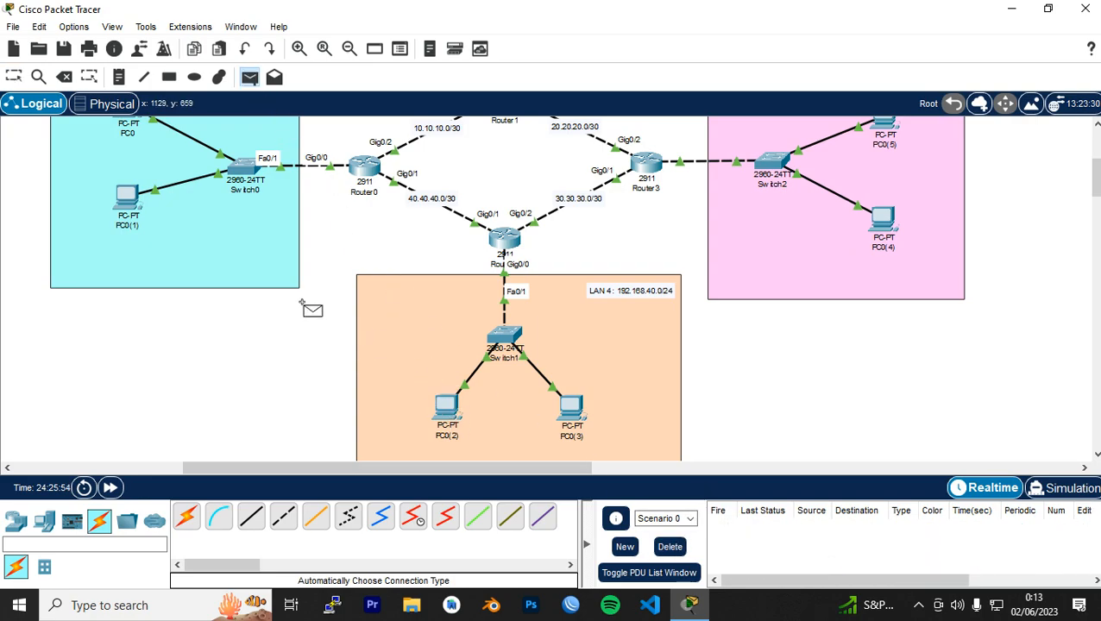
left_click(446, 407)
left_click(127, 198)
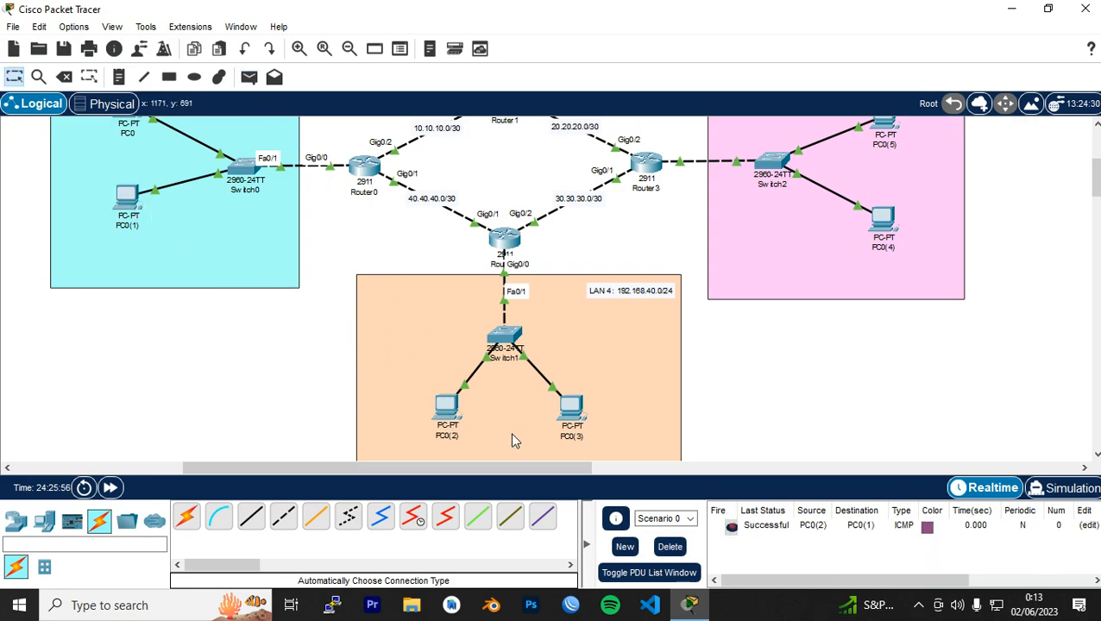
left_click(670, 546)
Step: Trace the route from PC0 in LAN 1 to 192.168.30.2 with "tracert" in its command prompt and examine the hops
scroll(811, 384, "up", 3)
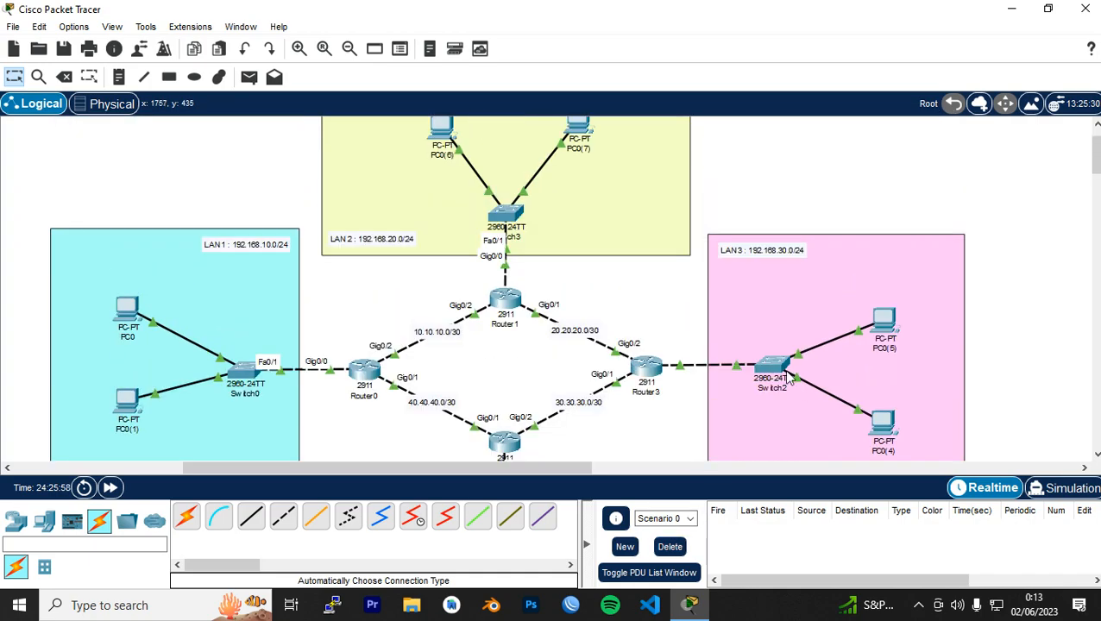
left_click(127, 309)
left_click(594, 109)
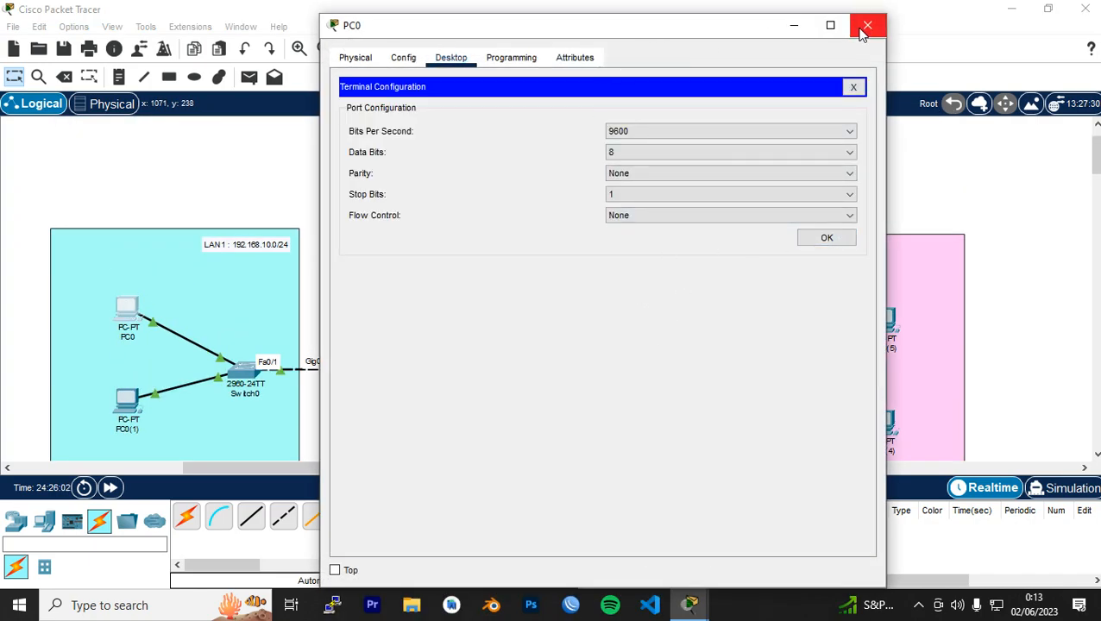
left_click(853, 86)
left_click(695, 138)
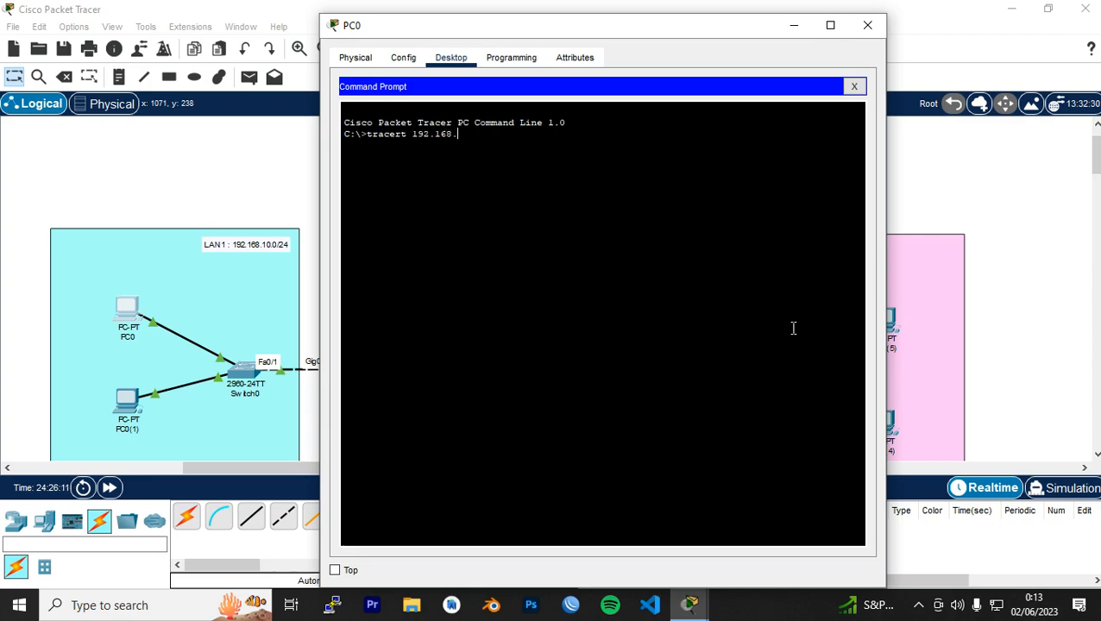
left_click_drag(579, 26, 538, 63)
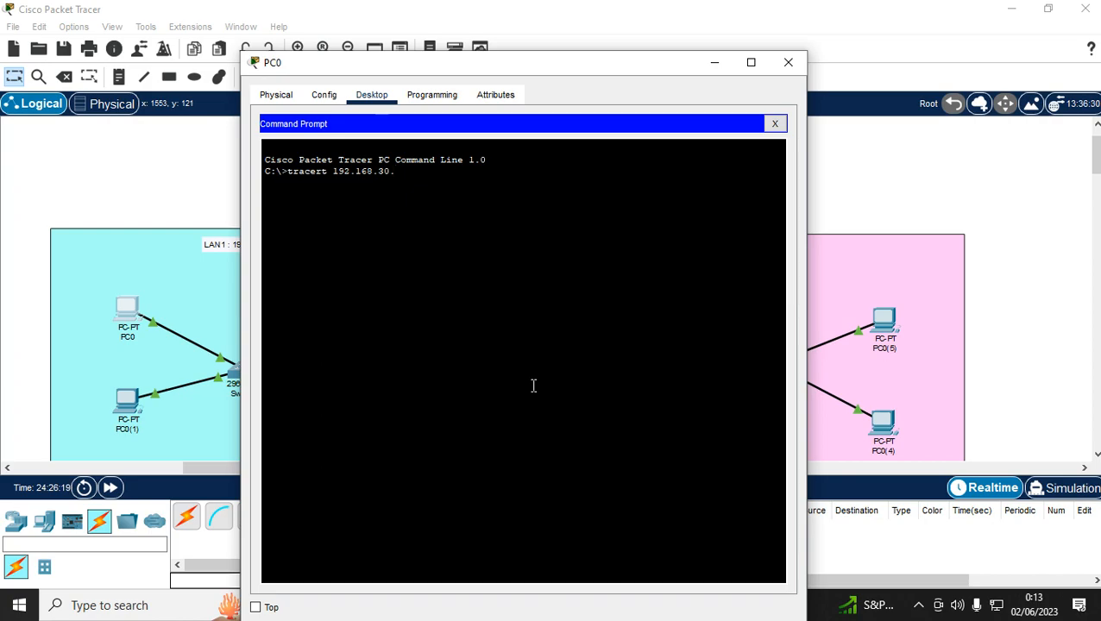
key("Return")
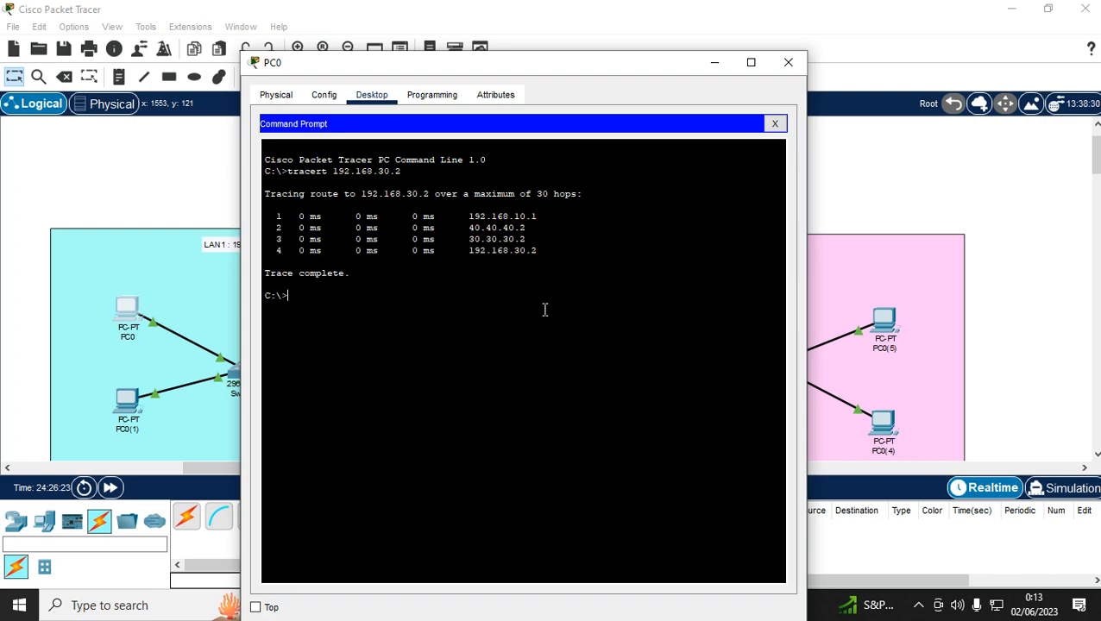
left_click_drag(541, 66, 760, 59)
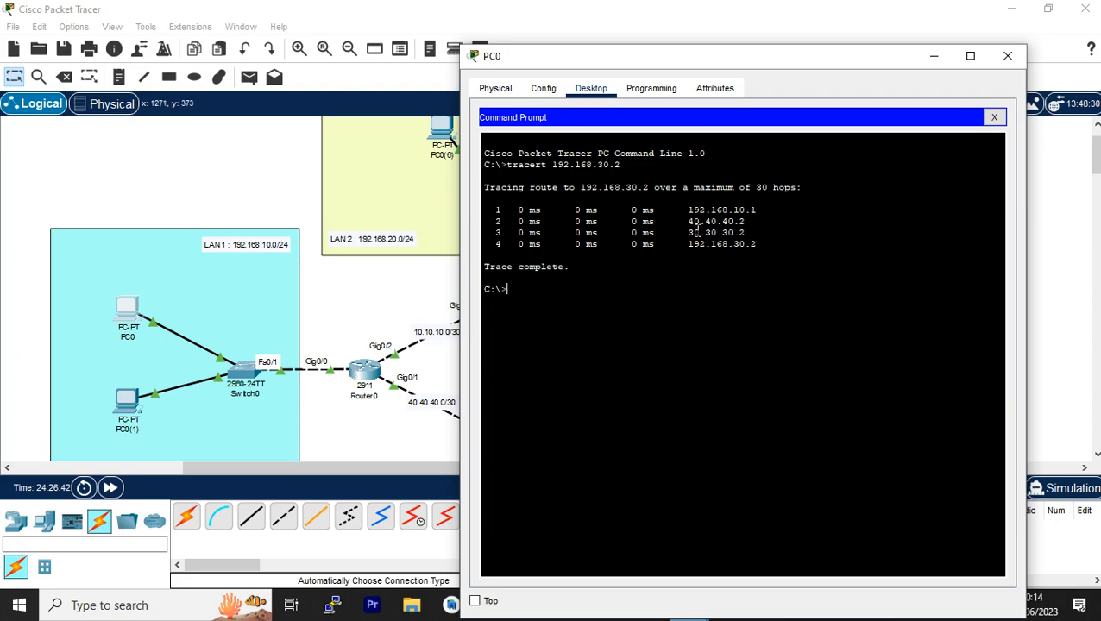
Step: Compare the traced hops from PC0 with the router links in the topology between LAN 1 and LAN 3
scroll(354, 298, "down", 2)
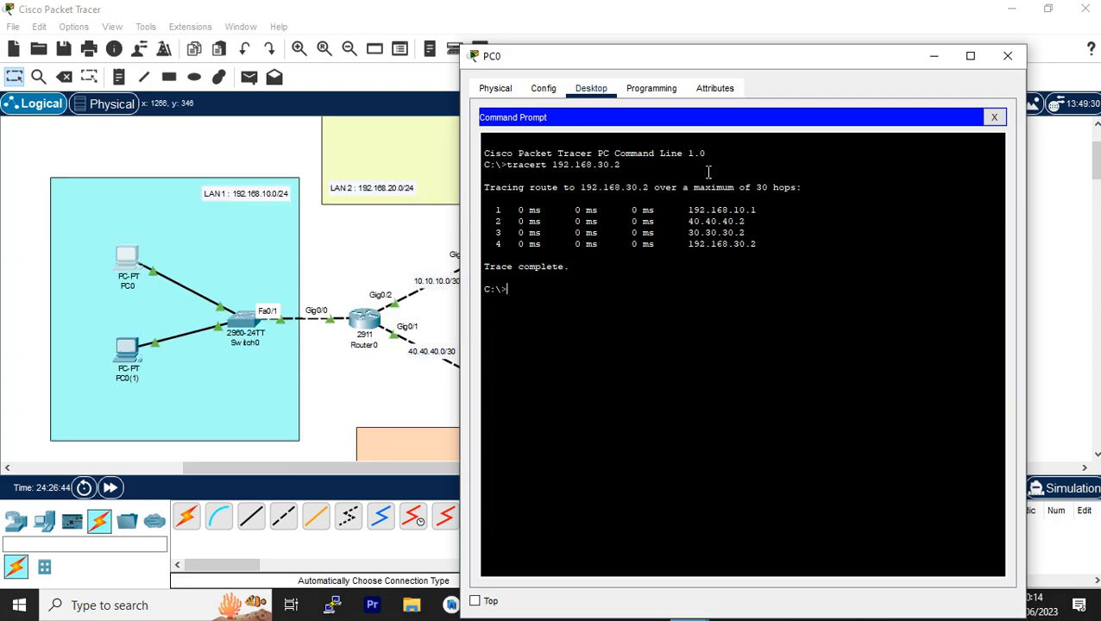
left_click_drag(823, 54, 982, 51)
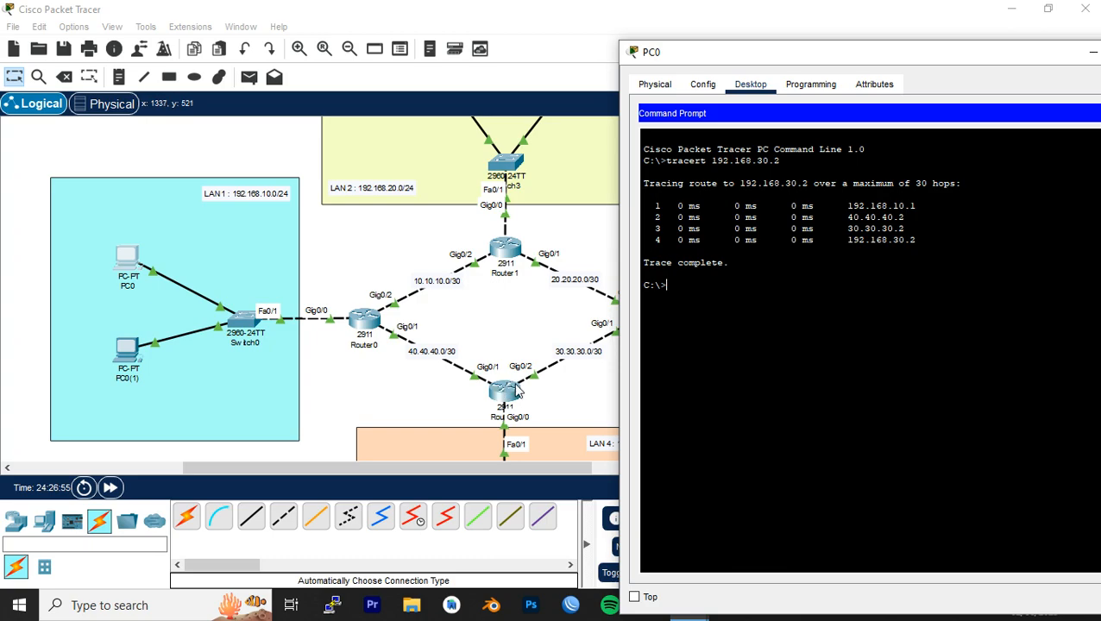
left_click_drag(849, 229, 895, 230)
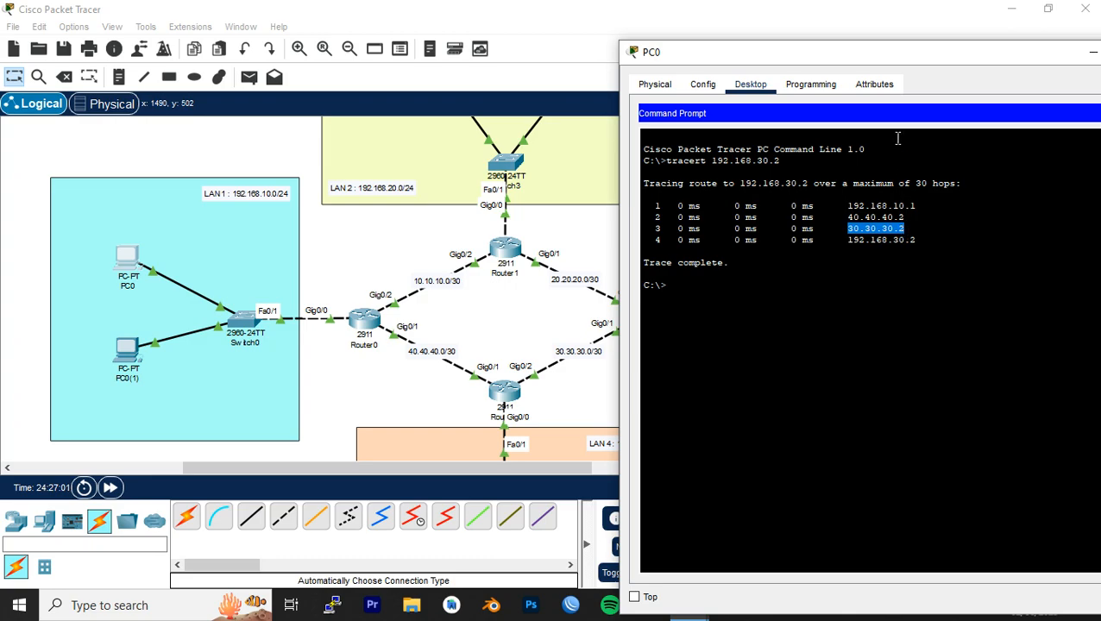
left_click_drag(884, 60, 181, 131)
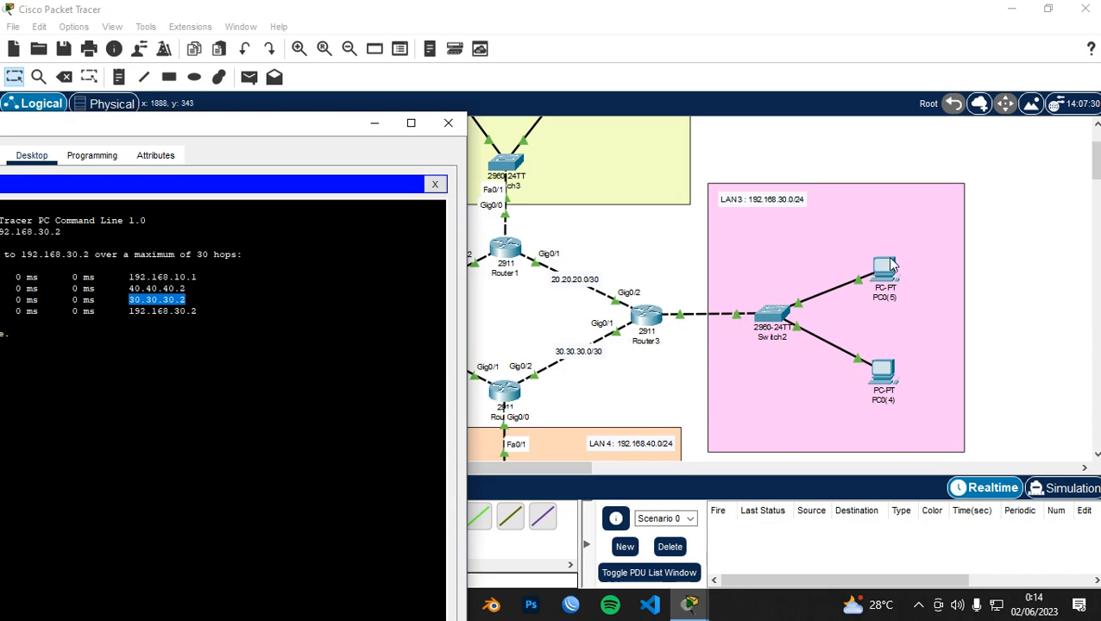
left_click_drag(288, 128, 426, 66)
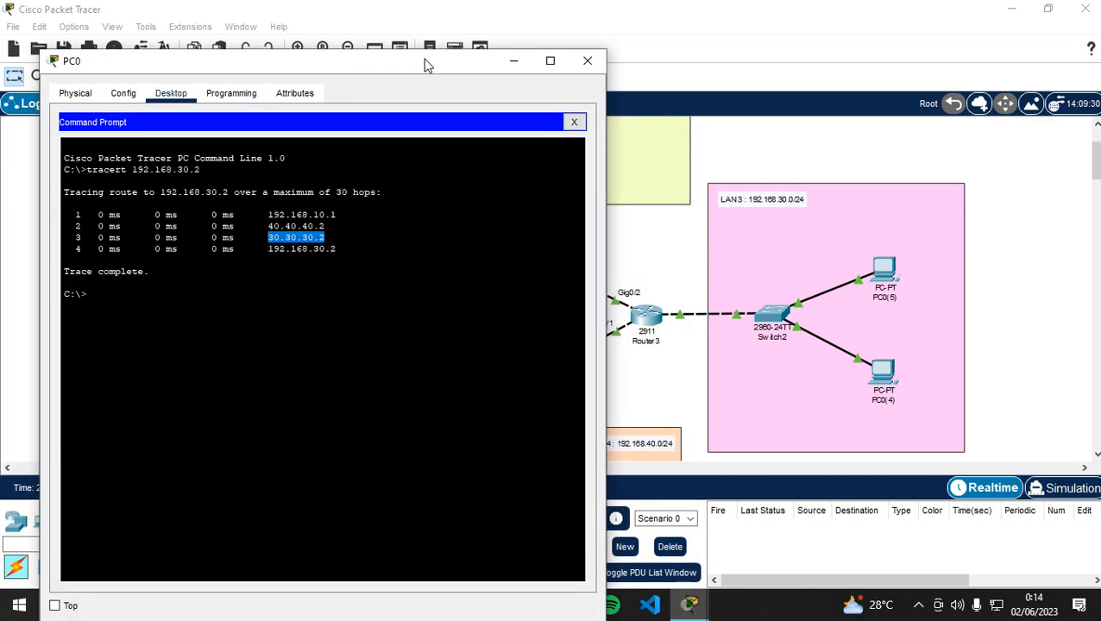
left_click(398, 248)
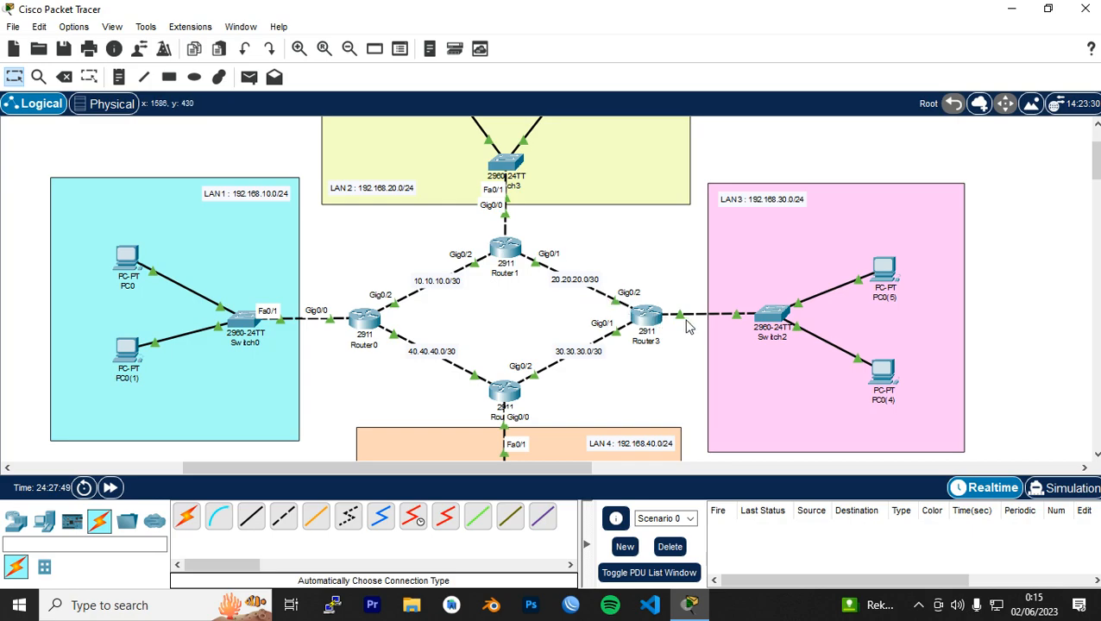
Step: Delete the 40.40.40.0/30 link between Router0 and the router of LAN 4
key("Delete")
left_click(457, 367)
key("Escape")
Step: Trace the route from PC0(1) in LAN 1 to 192.168.30.2 with "tracert" in its command prompt and examine the hops
left_click(121, 357)
left_click(129, 350)
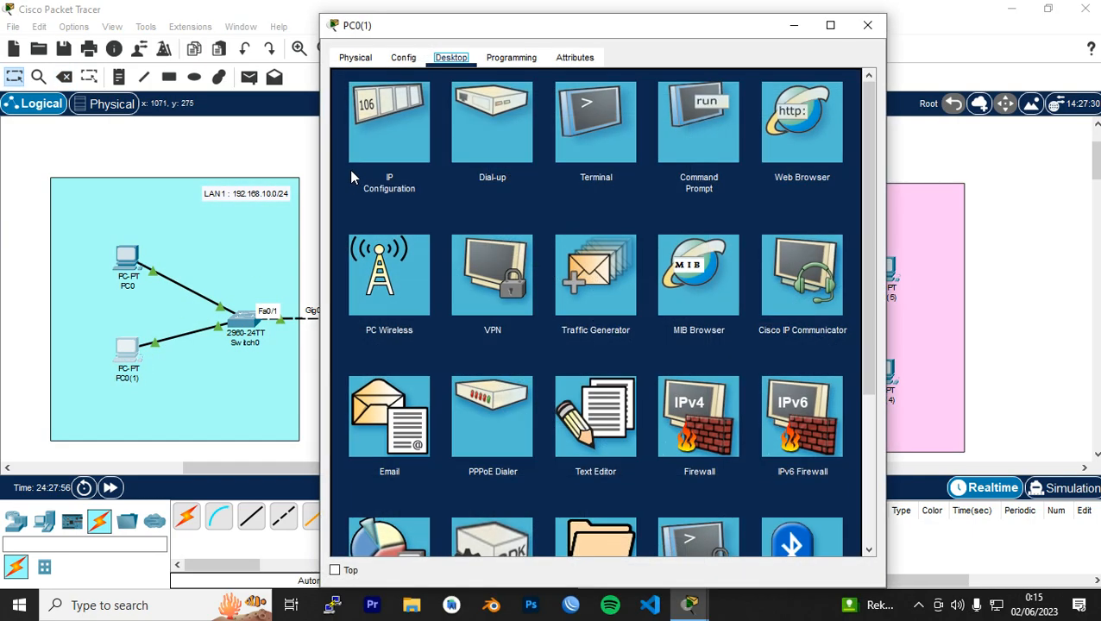
left_click(682, 113)
type("tracert ")
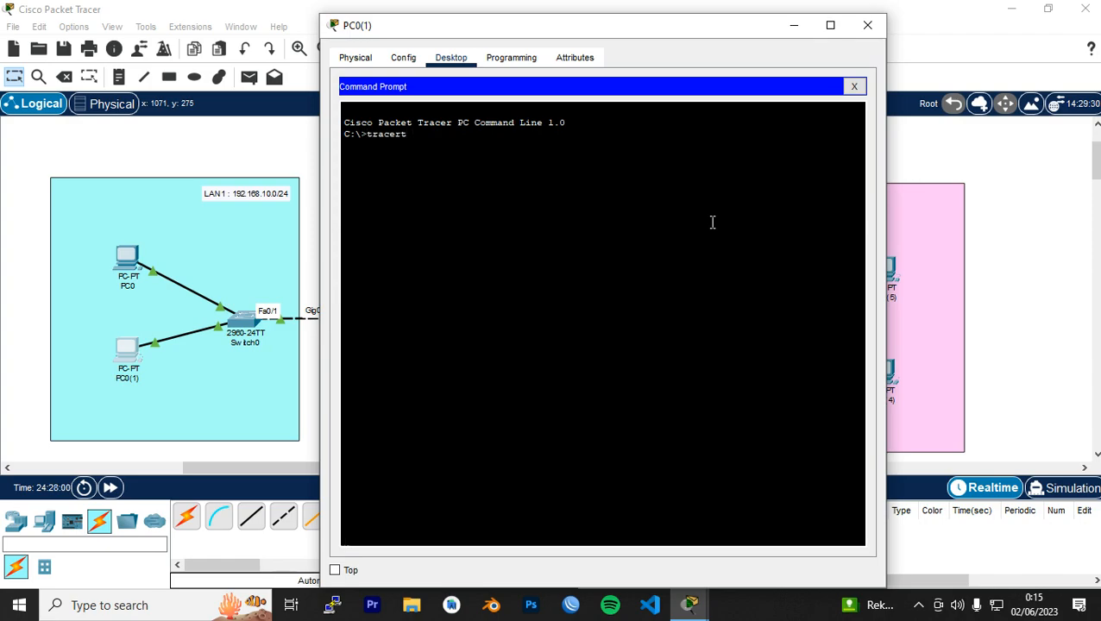
type("192.168.30.2")
key("Return")
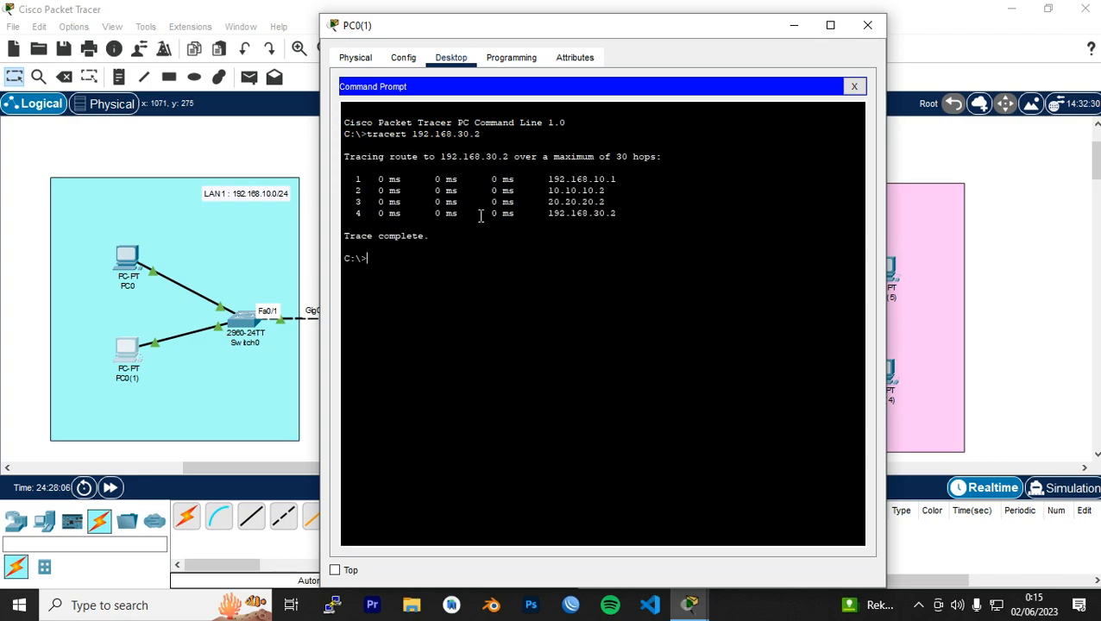
left_click(800, 25)
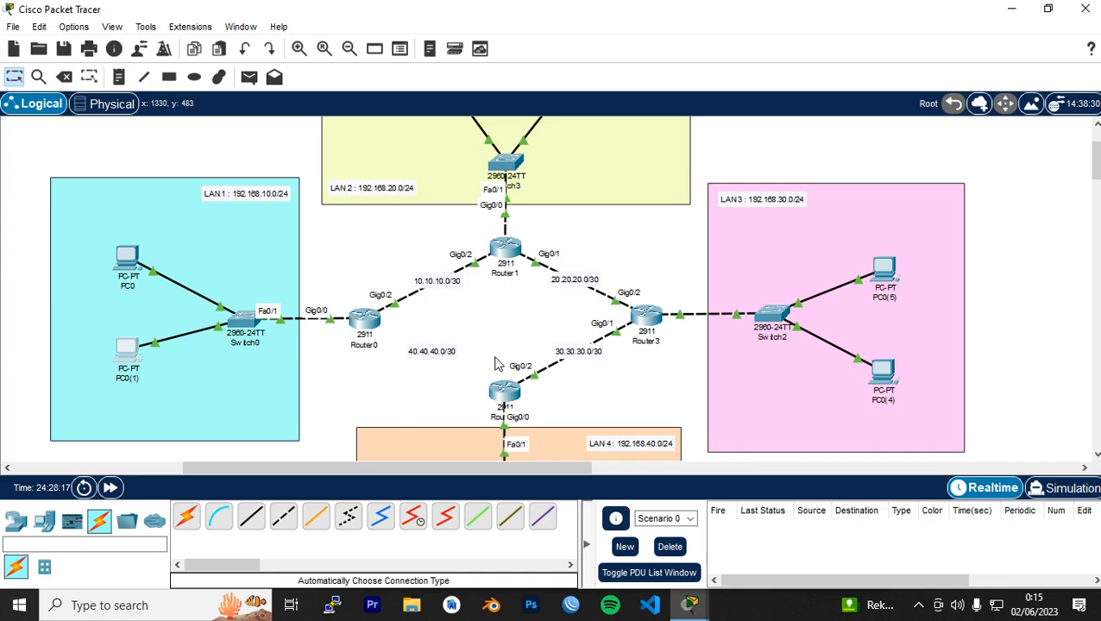
Step: Undo the deletion of the 40.40.40.0/30 link, and run "tracert 192.168.30.2" again in the command prompt of PC0(1)
left_click(475, 283)
key("ctrl+z")
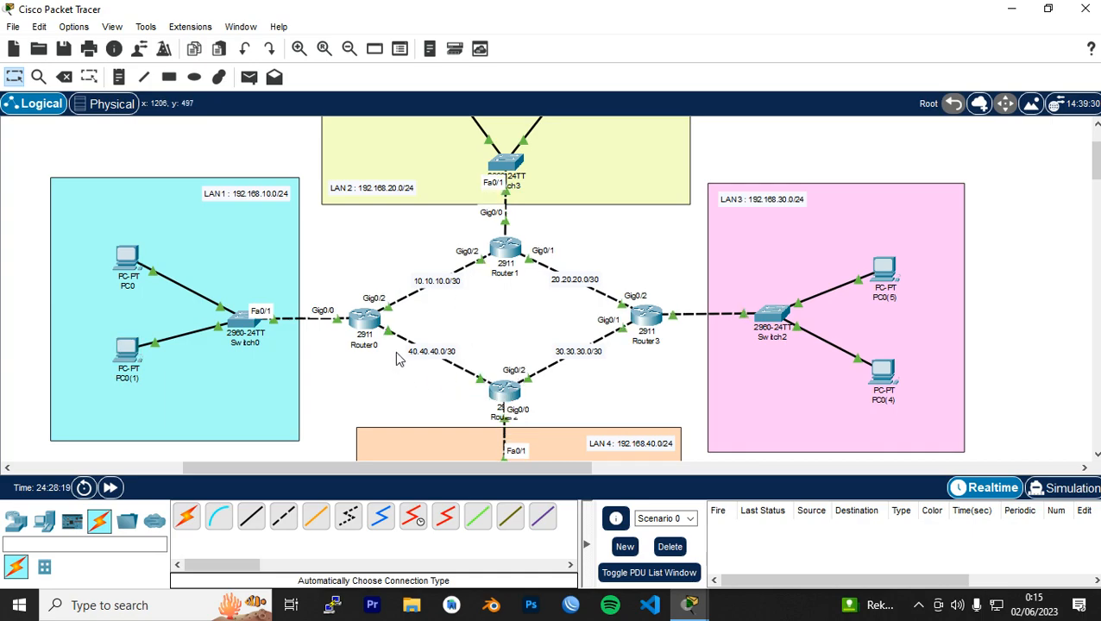
left_click(119, 366)
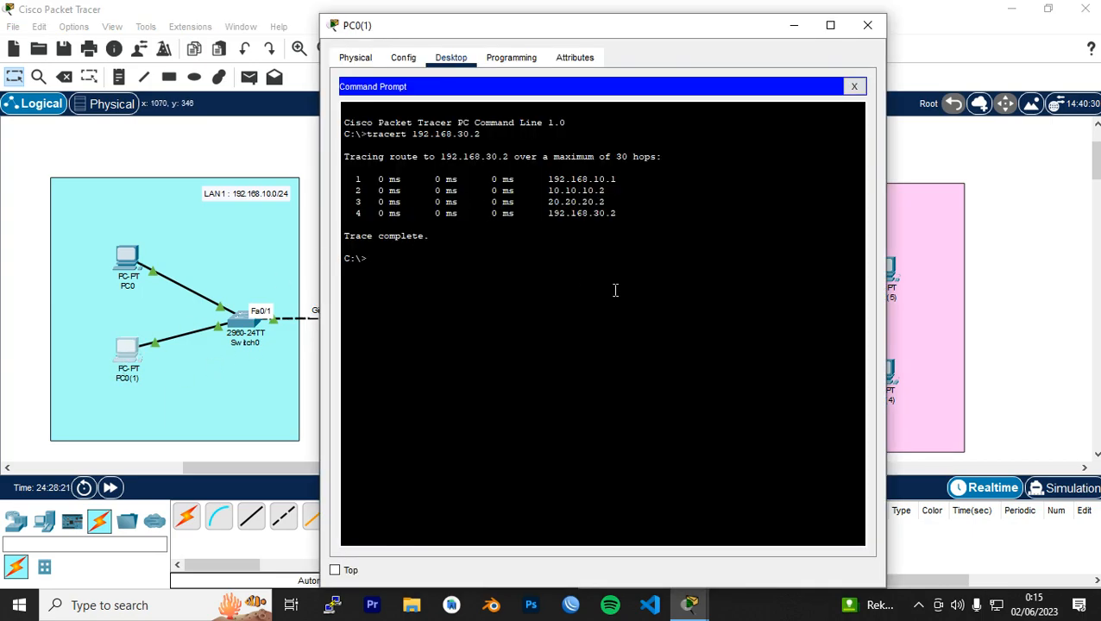
key("Up")
key("Return")
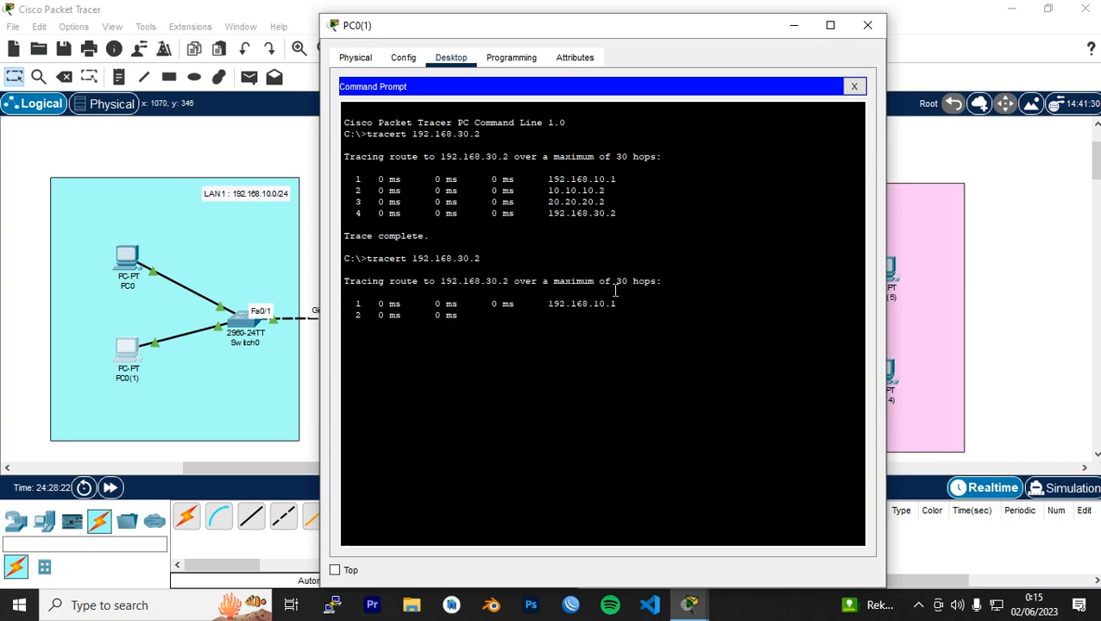
left_click(868, 25)
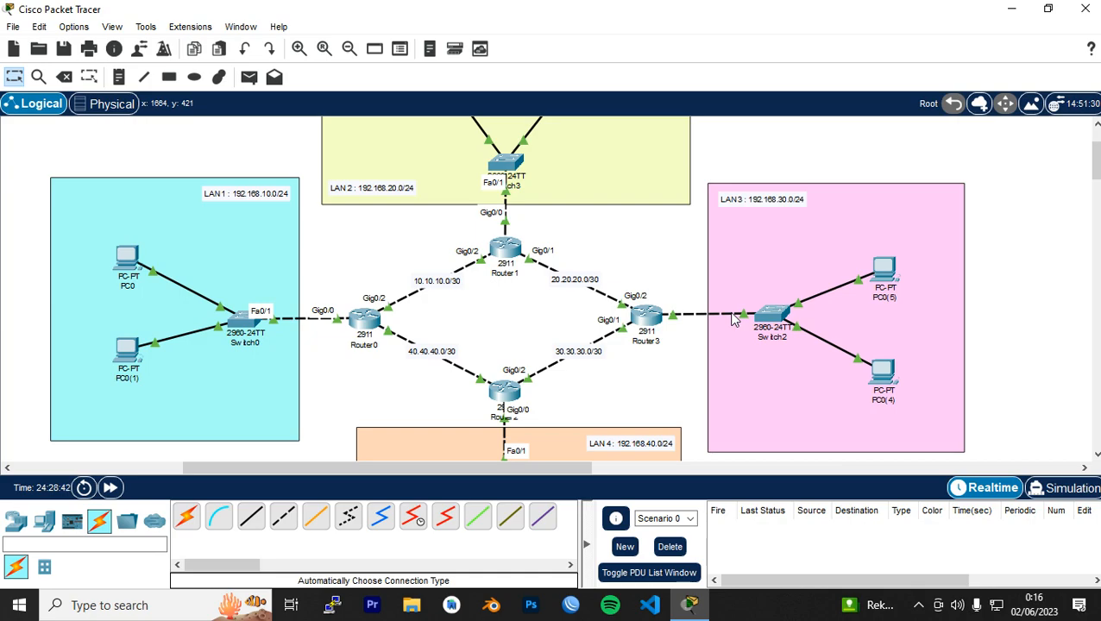
scroll(669, 255, "down", 5)
scroll(575, 417, "up", 4)
left_click_drag(563, 467, 464, 473)
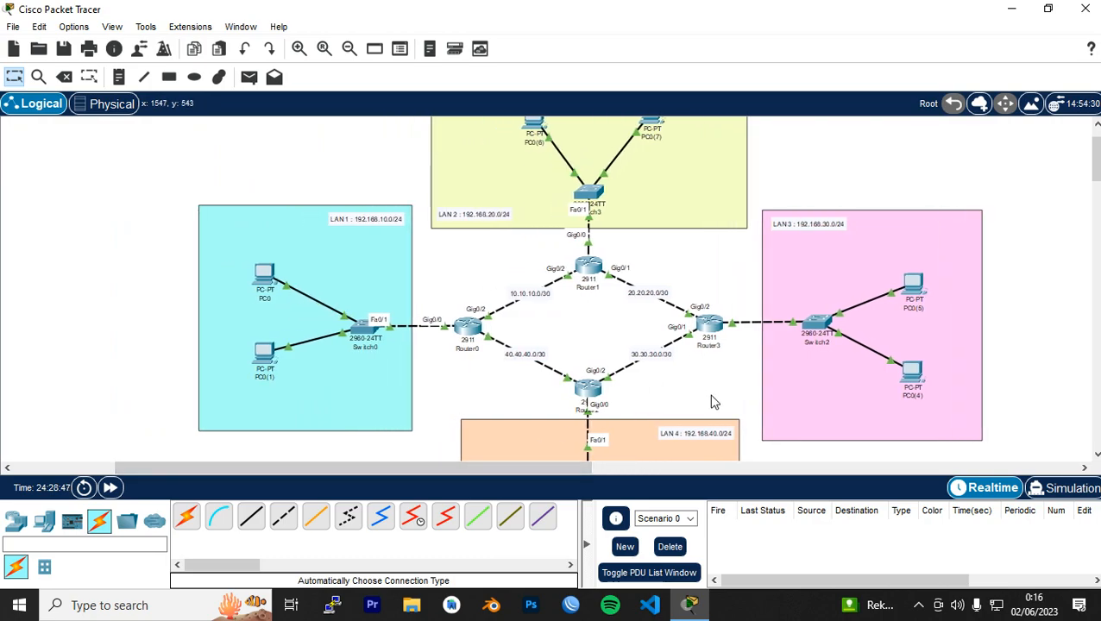
scroll(713, 402, "down", 1)
scroll(773, 398, "up", 3)
scroll(861, 338, "down", 2)
left_click_drag(508, 467, 519, 467)
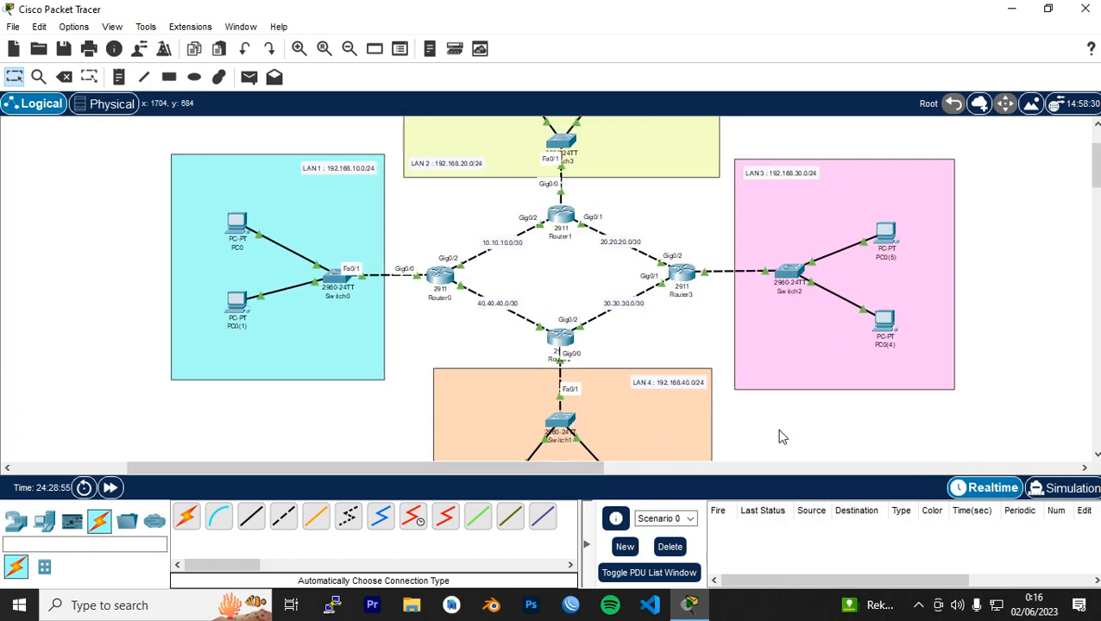